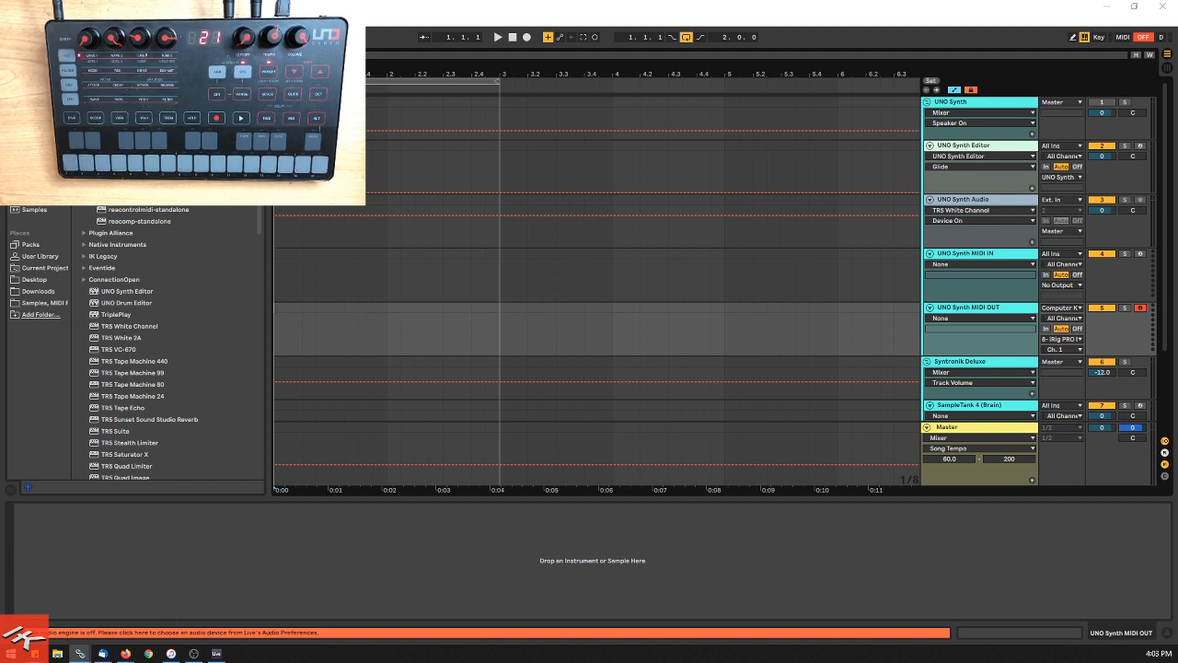
Step: Open the plug-in window of the UNO Synth Editor track and reposition it over the arrangement
click(985, 225)
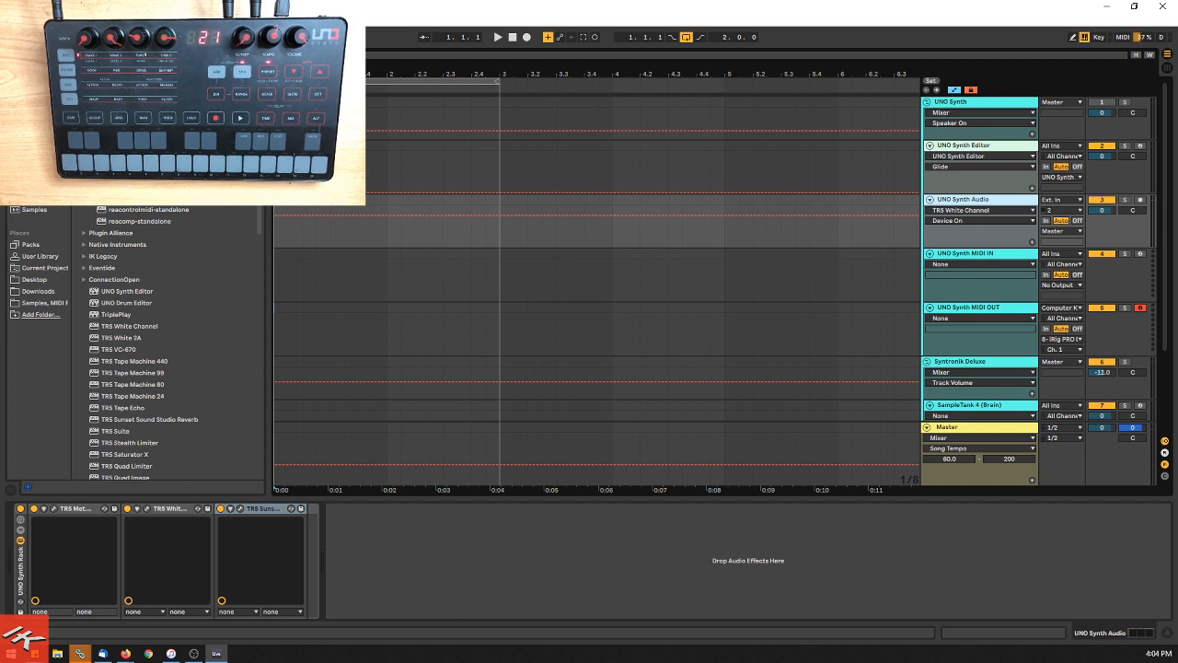
key(alt+Tab)
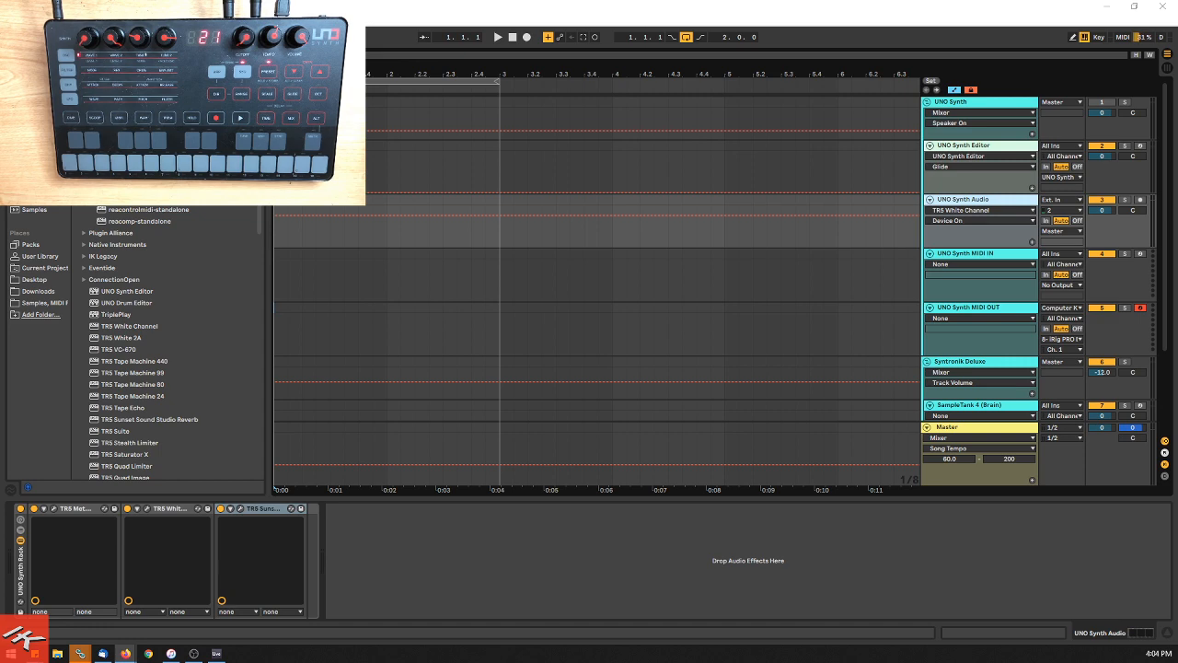
click(950, 152)
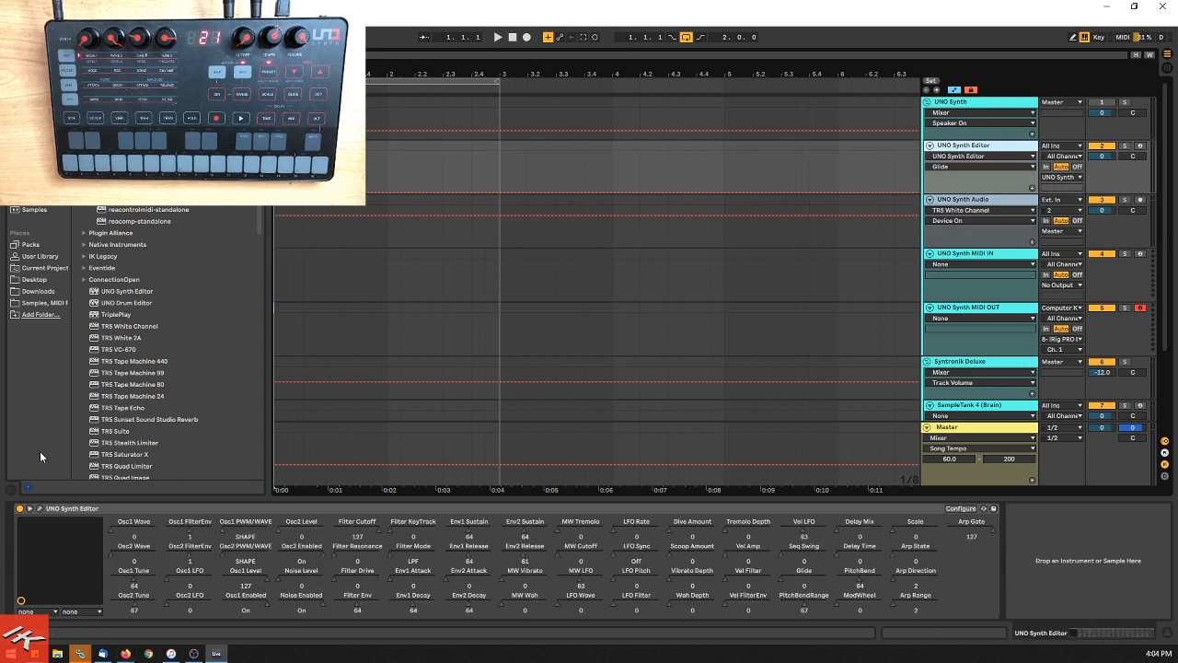
click(41, 508)
drag(901, 62, 894, 20)
drag(514, 495, 402, 580)
Step: Load preset 21 TechTalk - Starting Point in the UNO Synth Editor
click(819, 37)
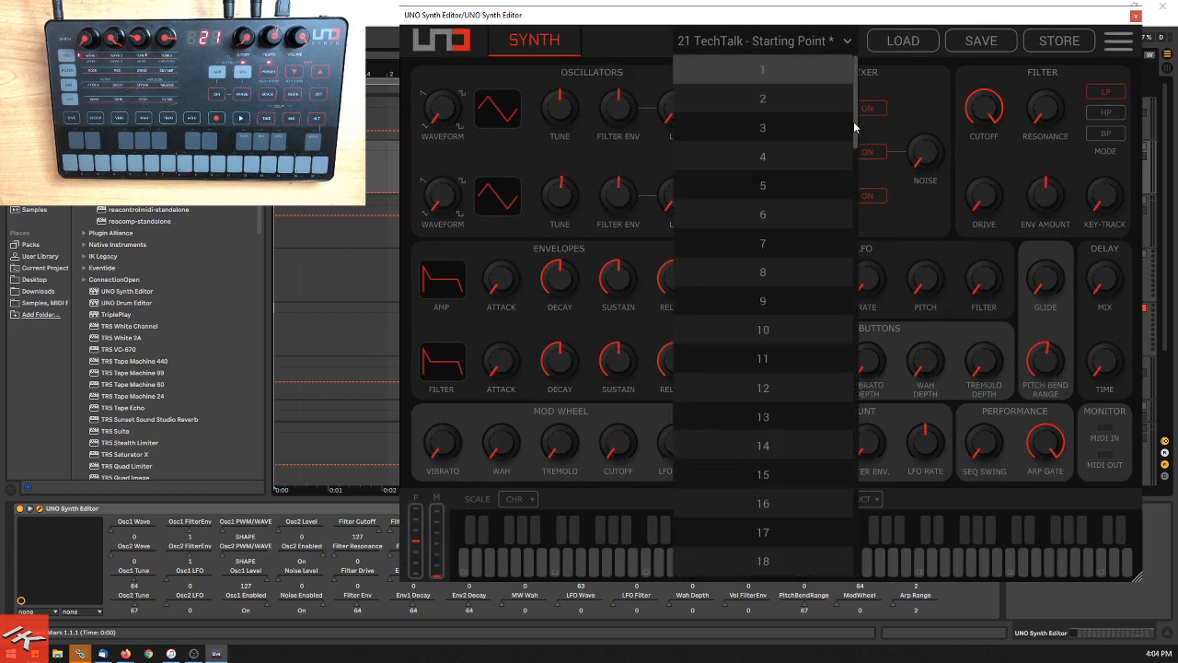
scroll(814, 191, down, 5)
scroll(819, 157, up, 5)
scroll(798, 267, down, 4)
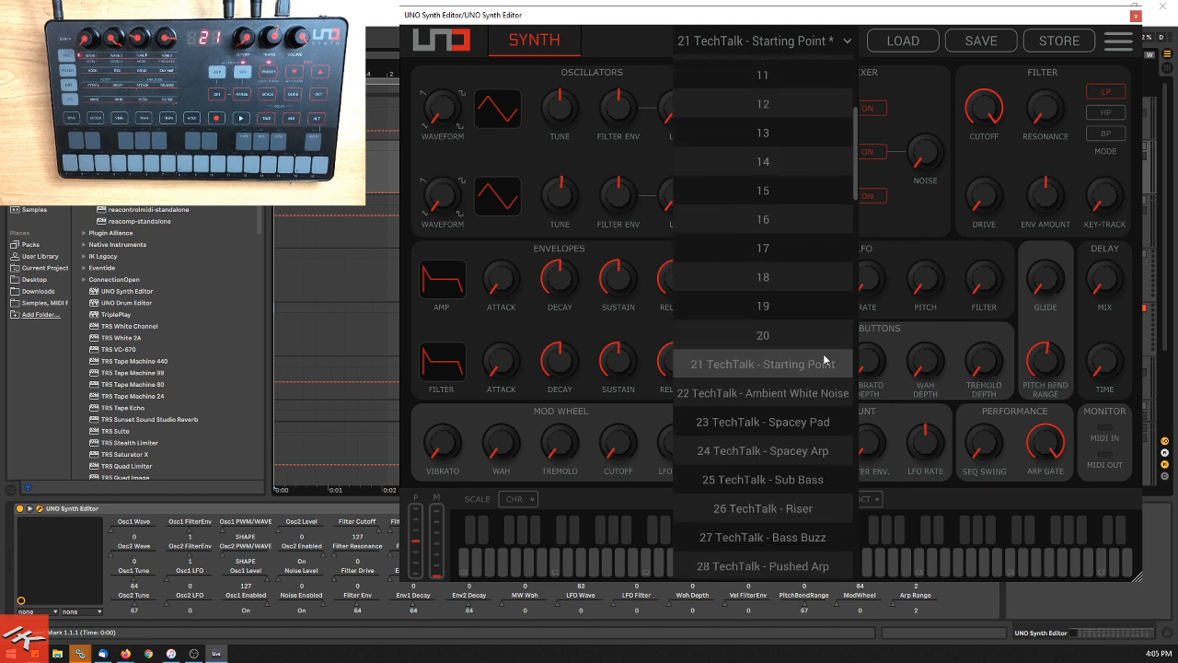
click(813, 364)
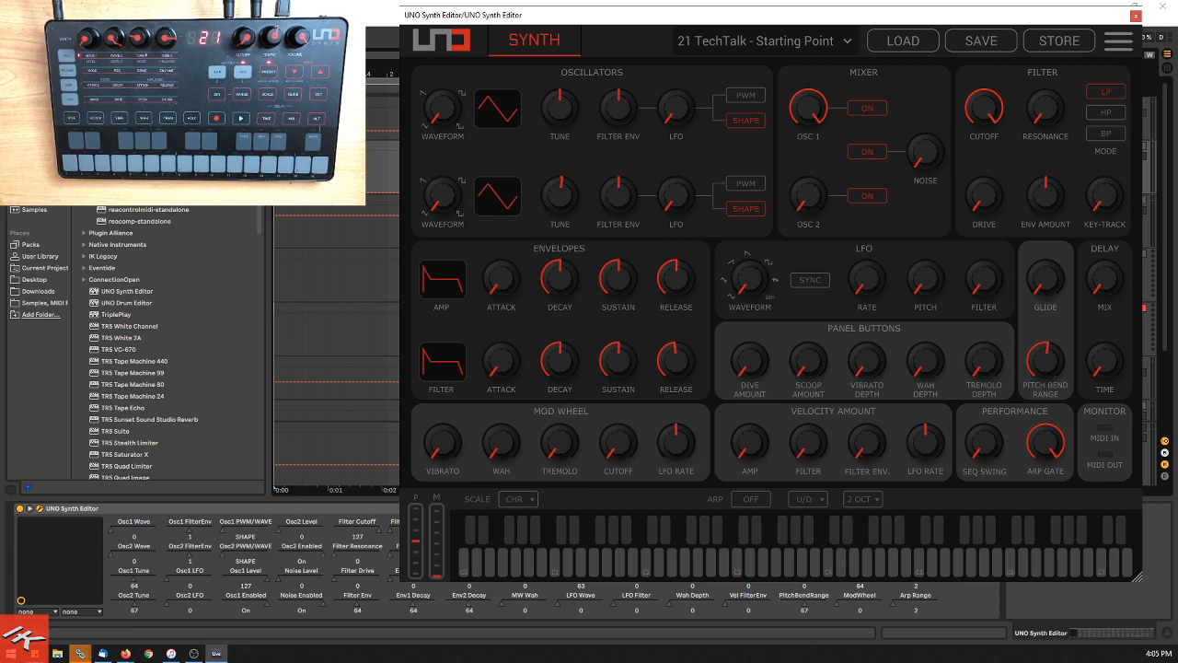
Step: Move the UNO Synth Editor window aside and close it
key(alt+Tab)
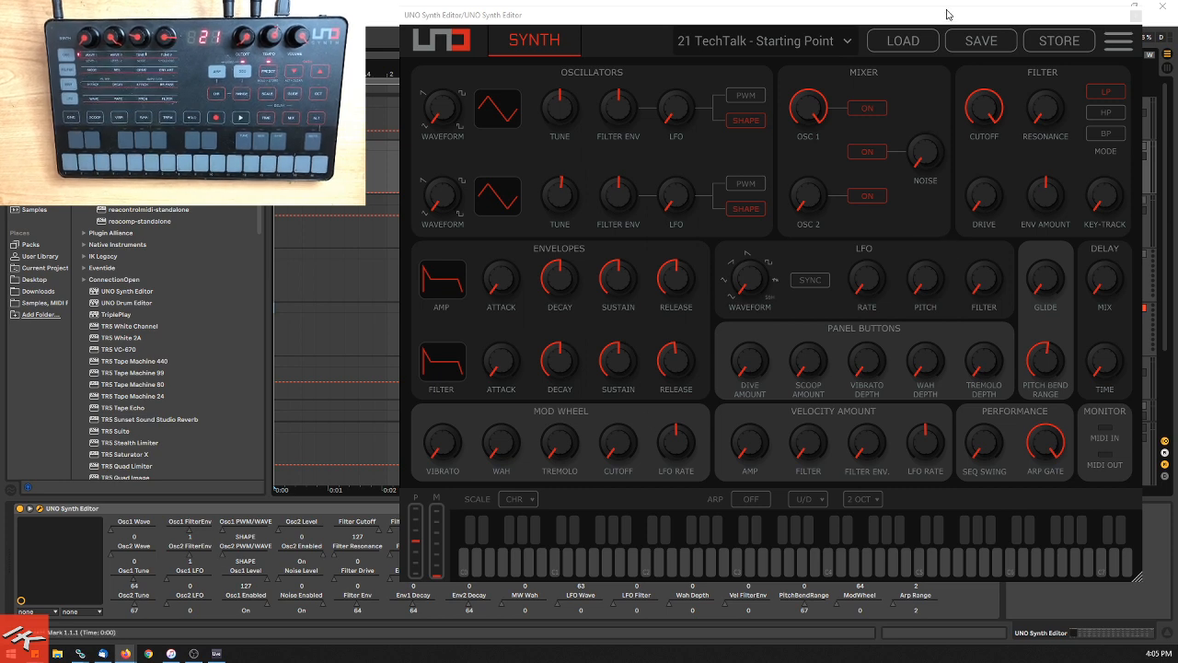
drag(952, 20, 806, 38)
click(991, 32)
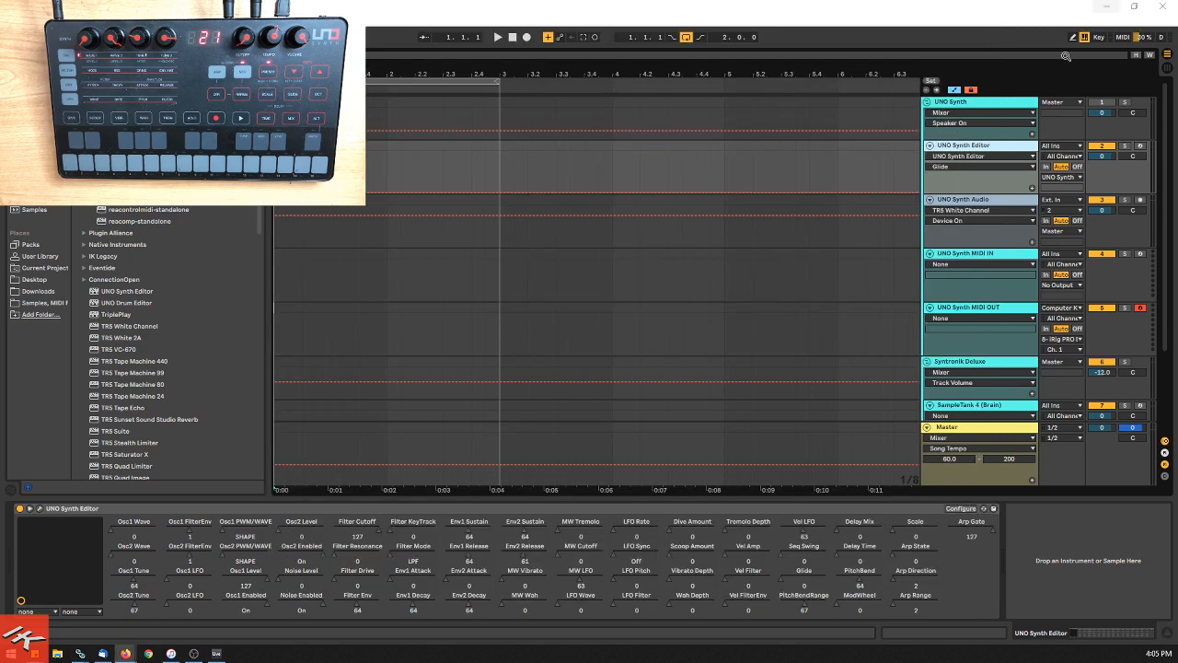
Step: Arm the UNO Synth Audio track for recording and open its TR5 Metering plug-in
click(1004, 201)
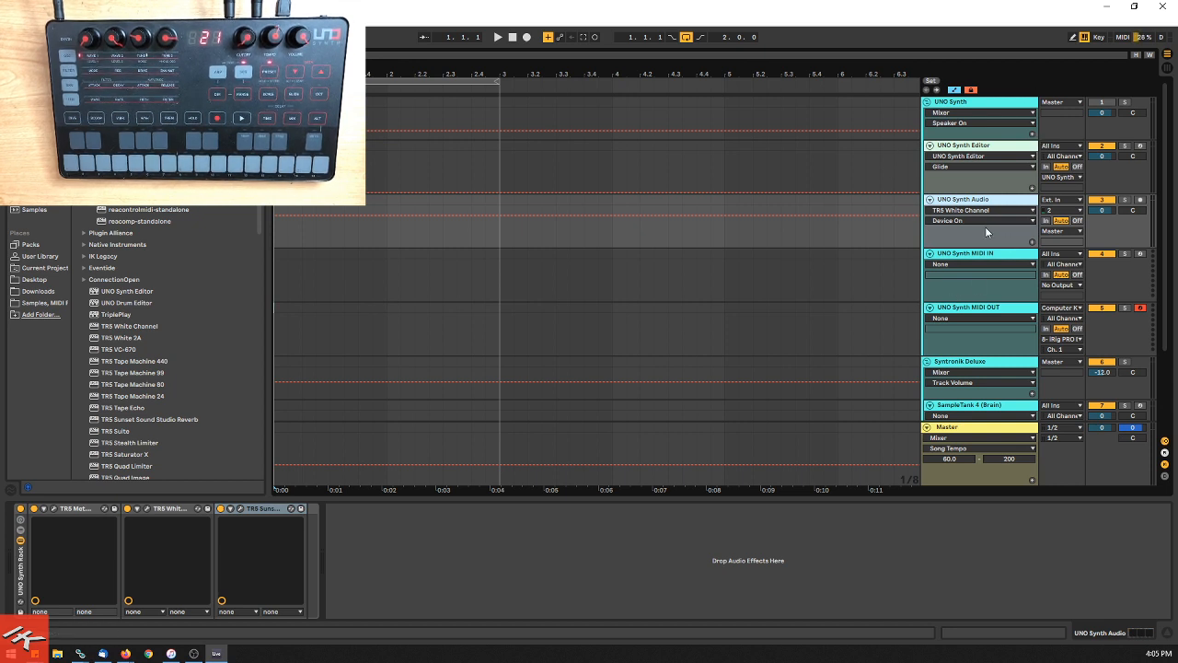
click(1141, 200)
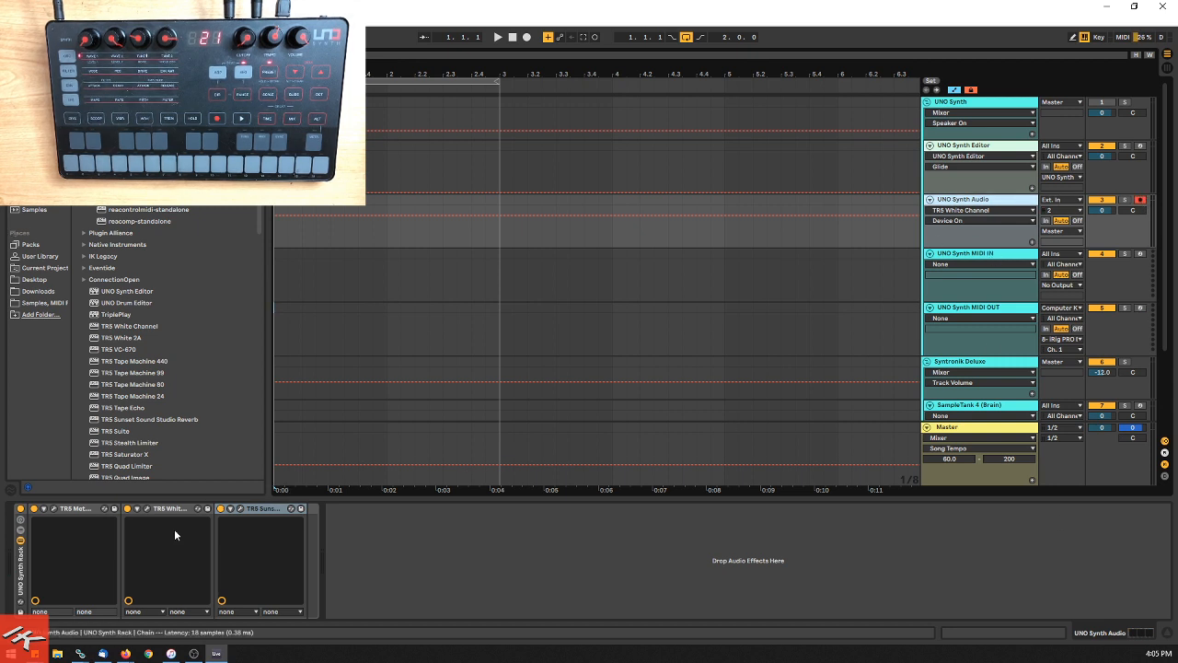
click(54, 509)
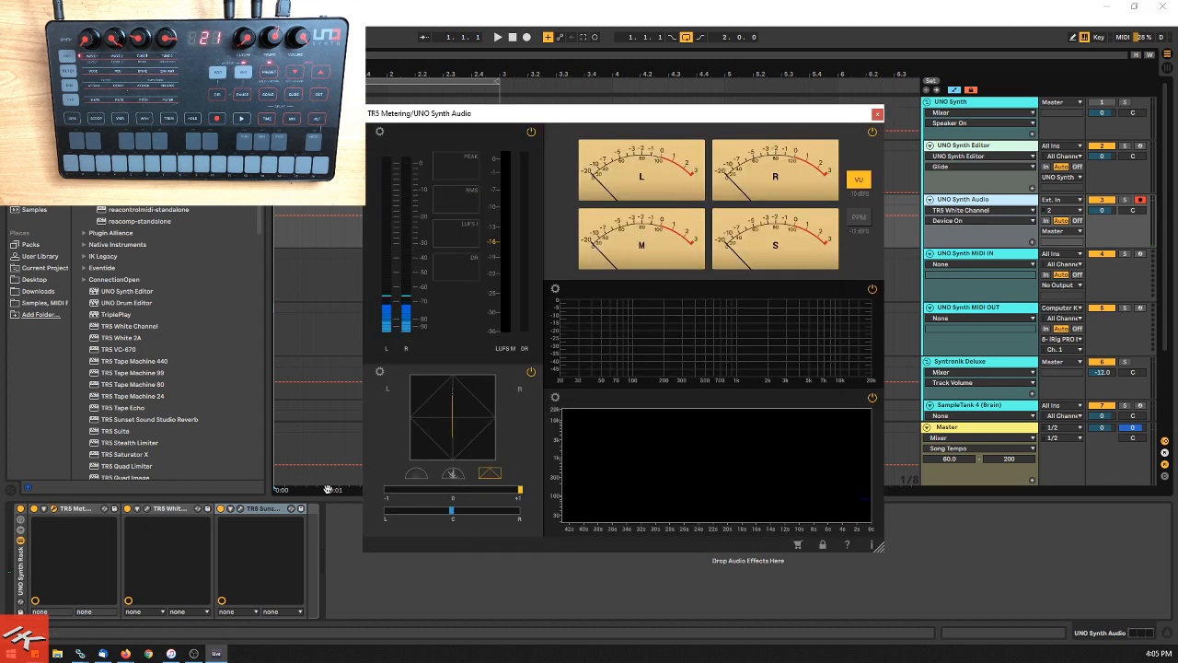
Step: View the White Channel and Sunset Sound Studio Reverb plug-ins on the UNO Synth Audio track, closing each one
click(148, 511)
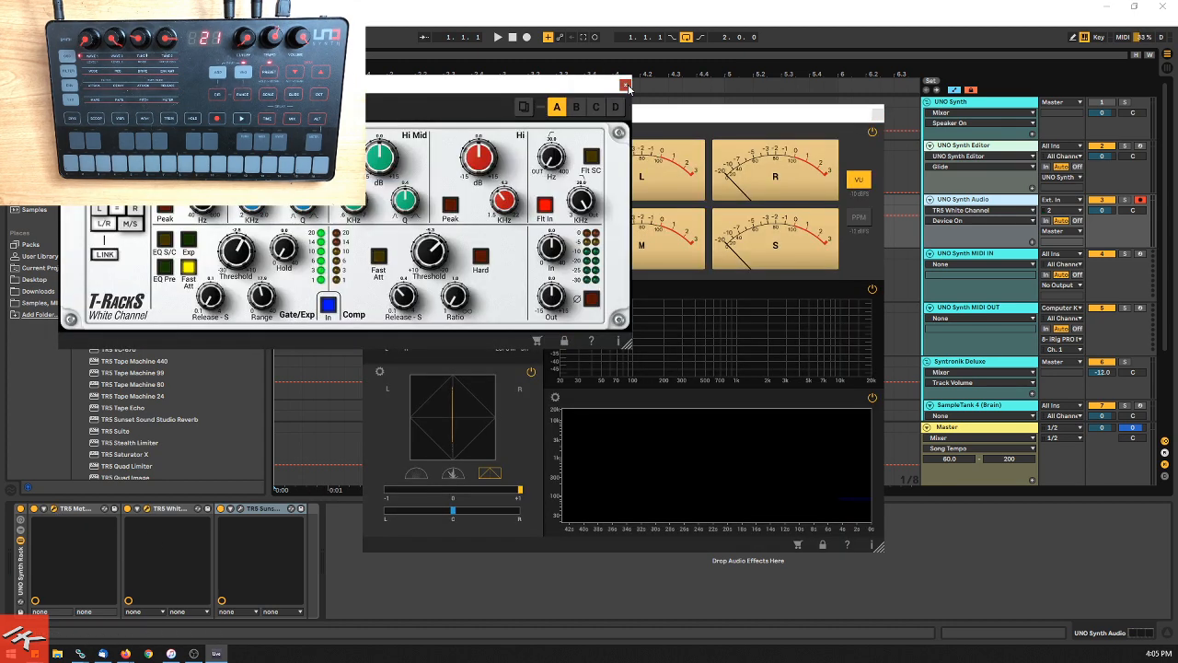
click(626, 86)
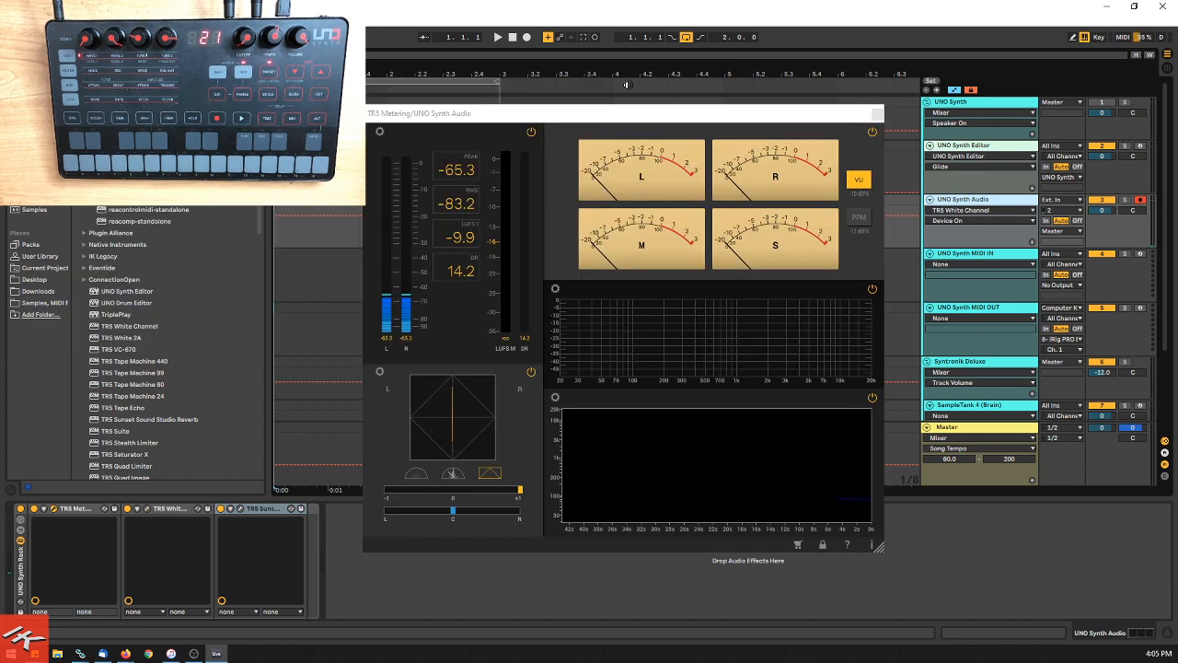
click(241, 511)
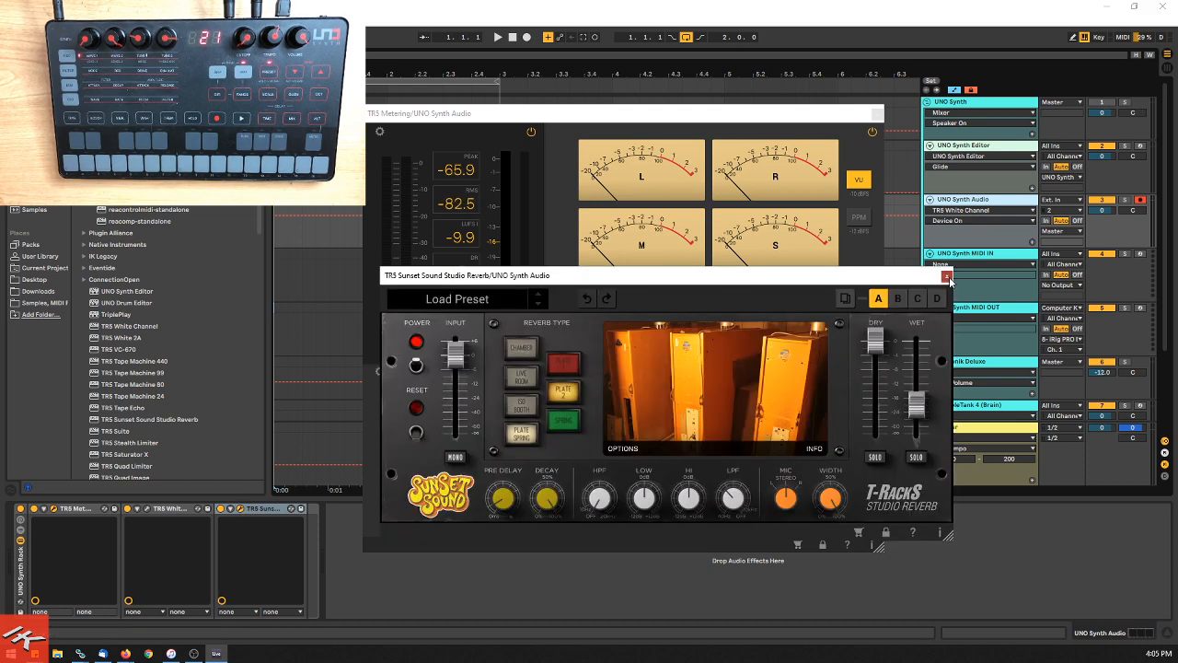
click(948, 276)
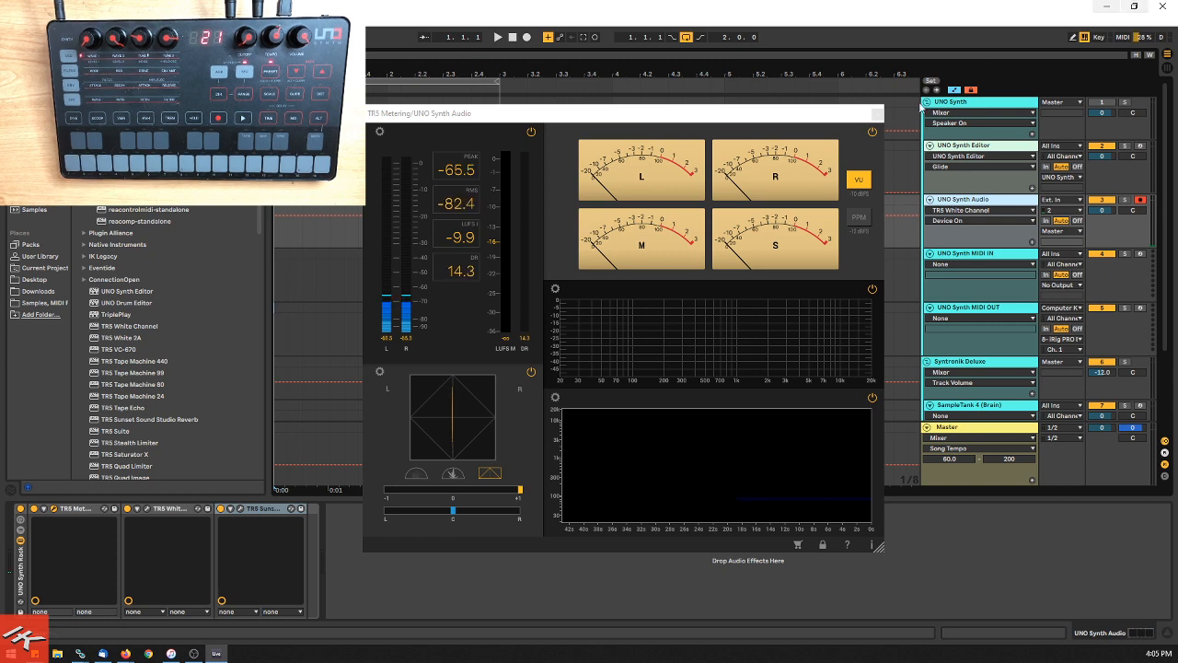
Step: Open the UNO Synth Editor plug-in window from its track and nudge the filter's Drive
click(964, 145)
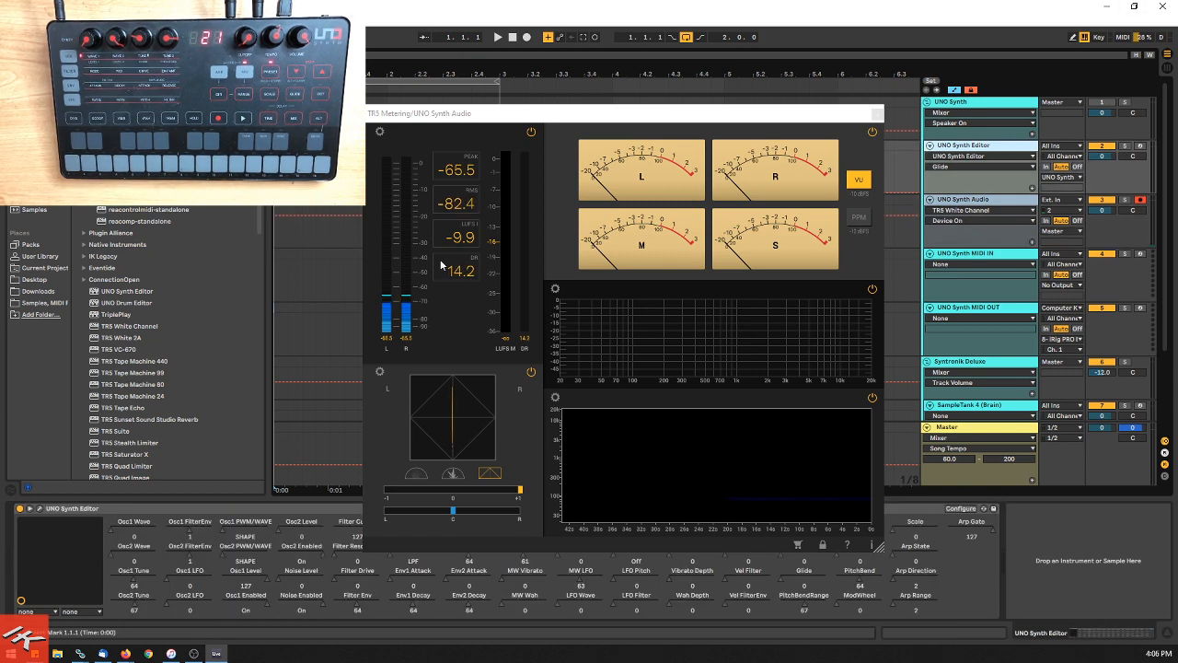
click(40, 509)
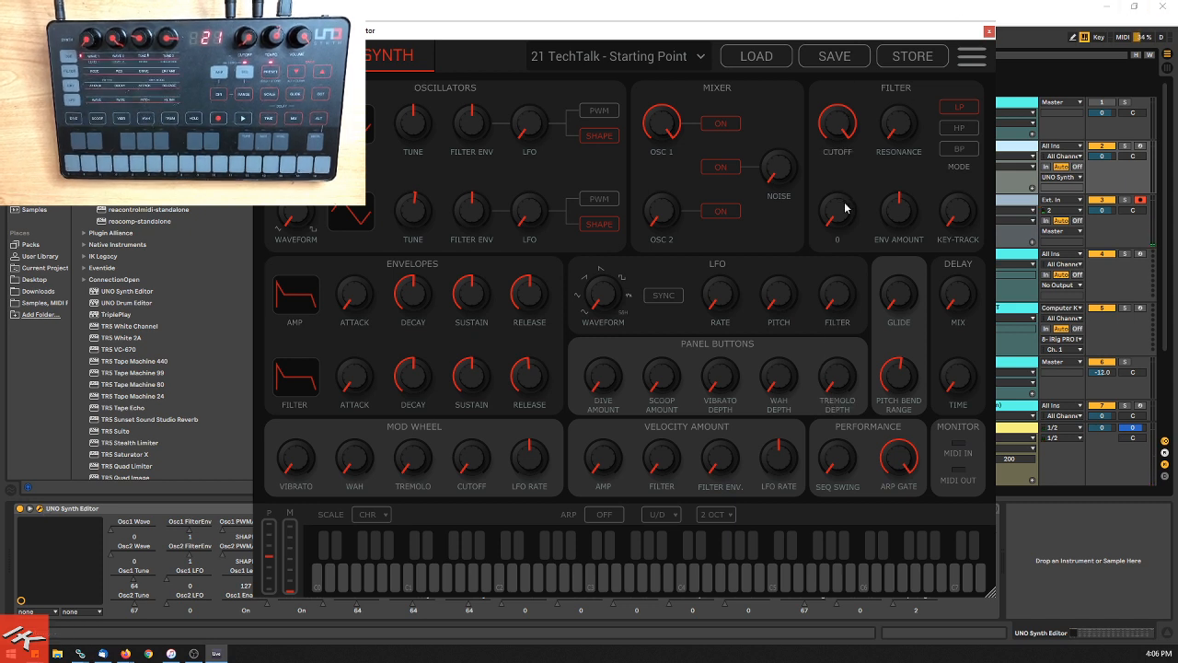
drag(845, 208, 837, 210)
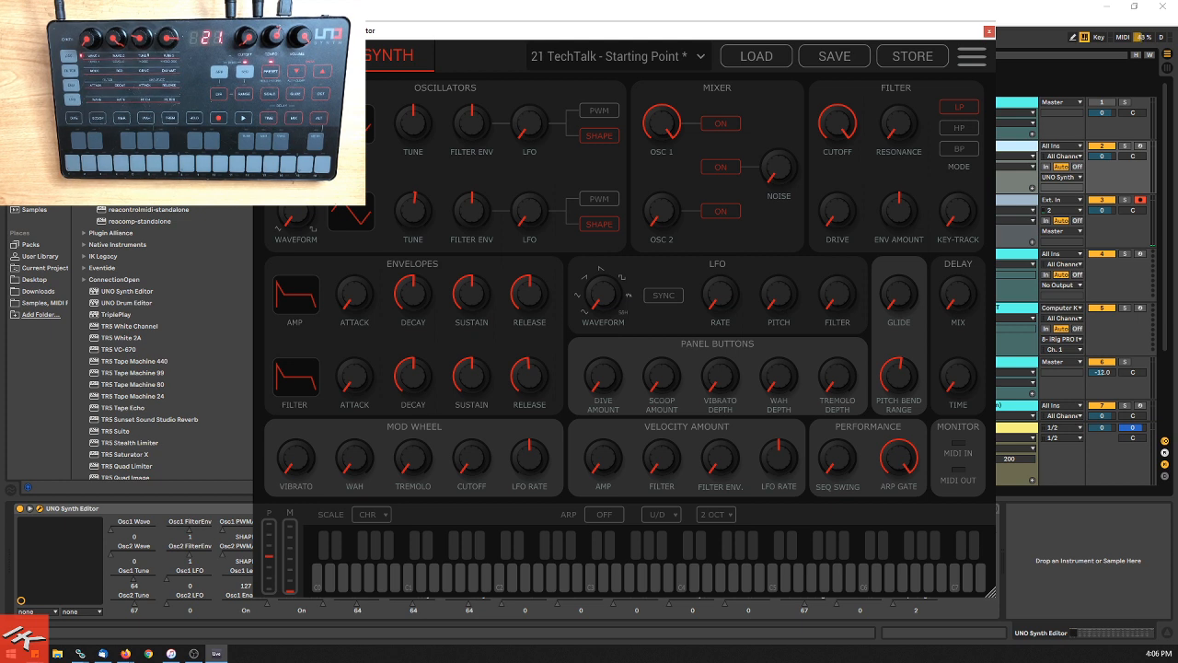
Step: Close the UNO Synth Editor and TR5 Metering windows and select the UNO Synth Audio track
key(alt+Tab)
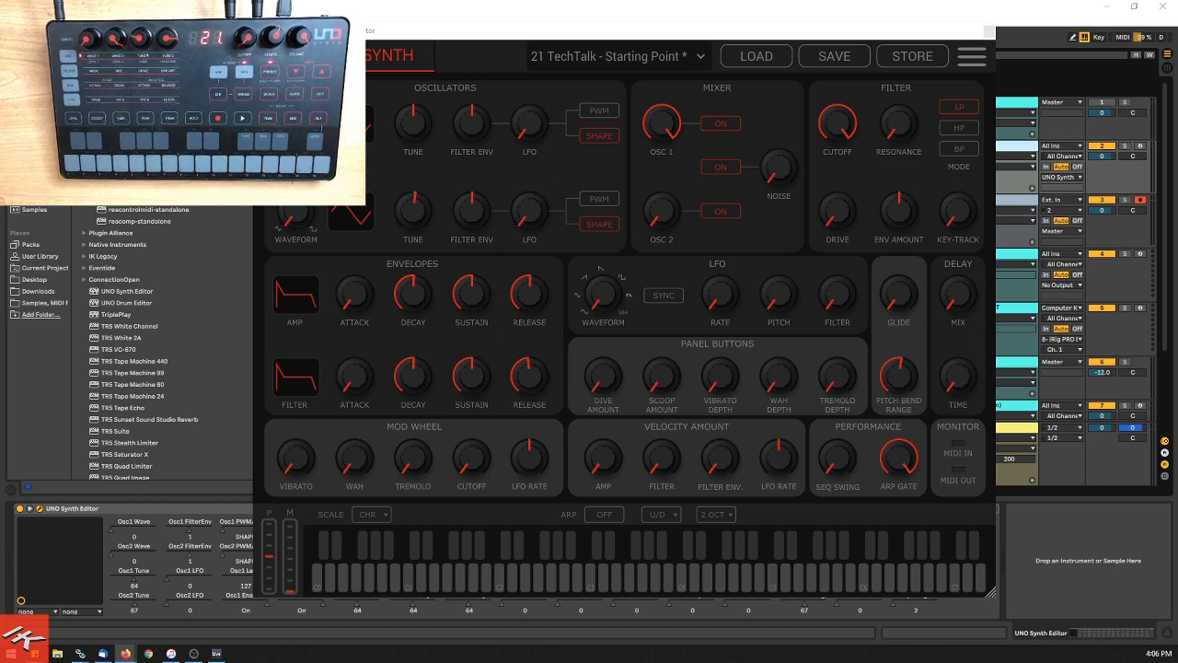
click(989, 31)
click(877, 112)
click(974, 199)
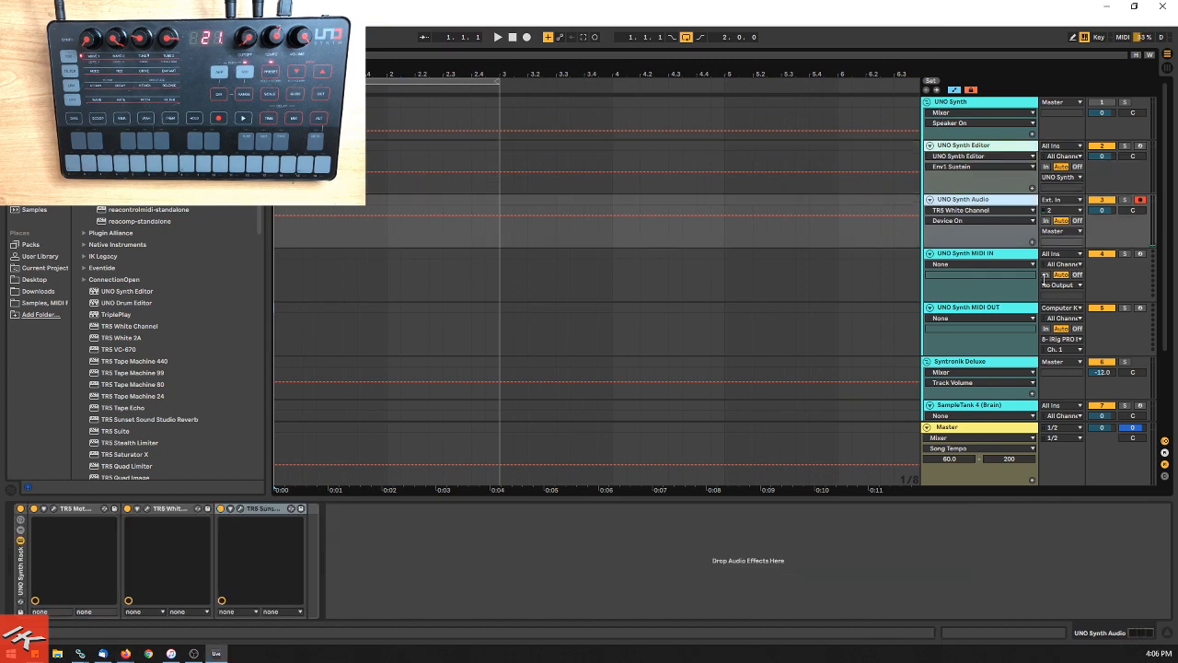
Step: In the UNO Synth Editor's MIDI settings, set MIDI input to 3 - UNO Synth [1] and MIDI output to 3 - UNO Synth [0]
click(1004, 152)
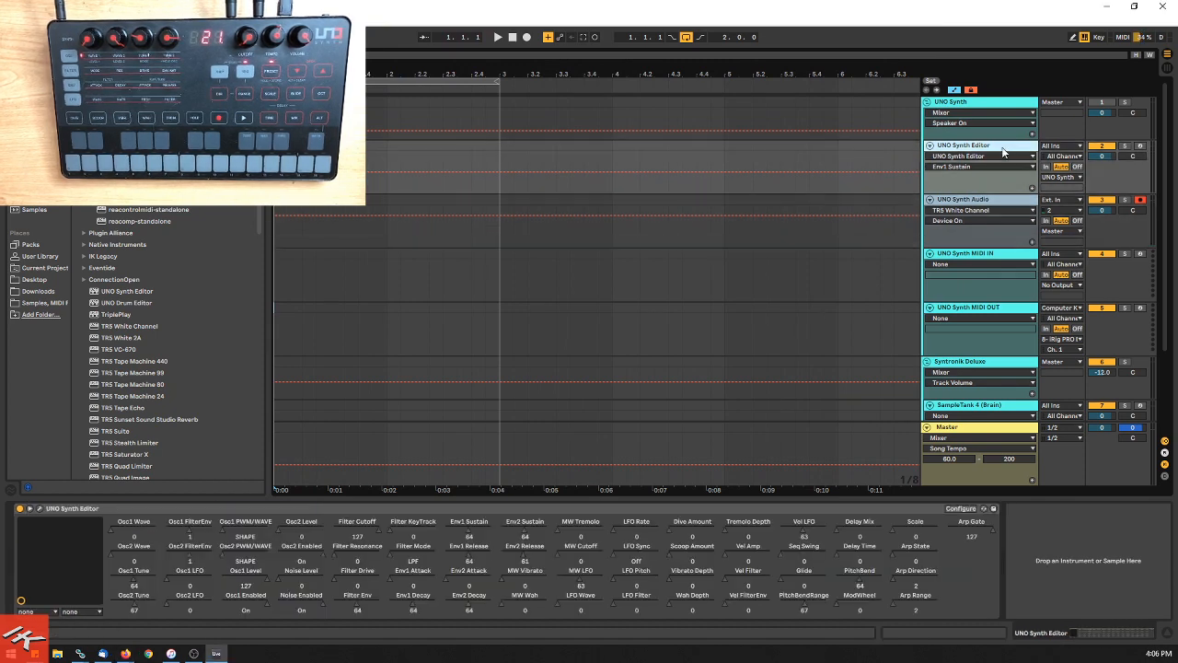
click(41, 509)
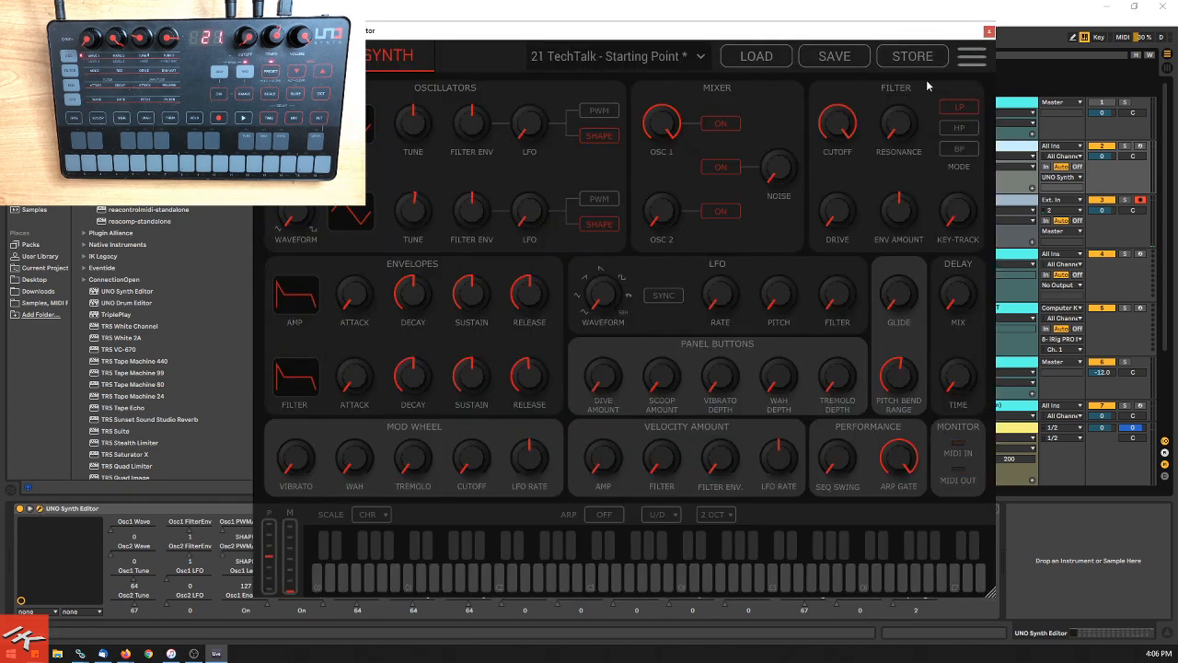
click(972, 56)
click(598, 213)
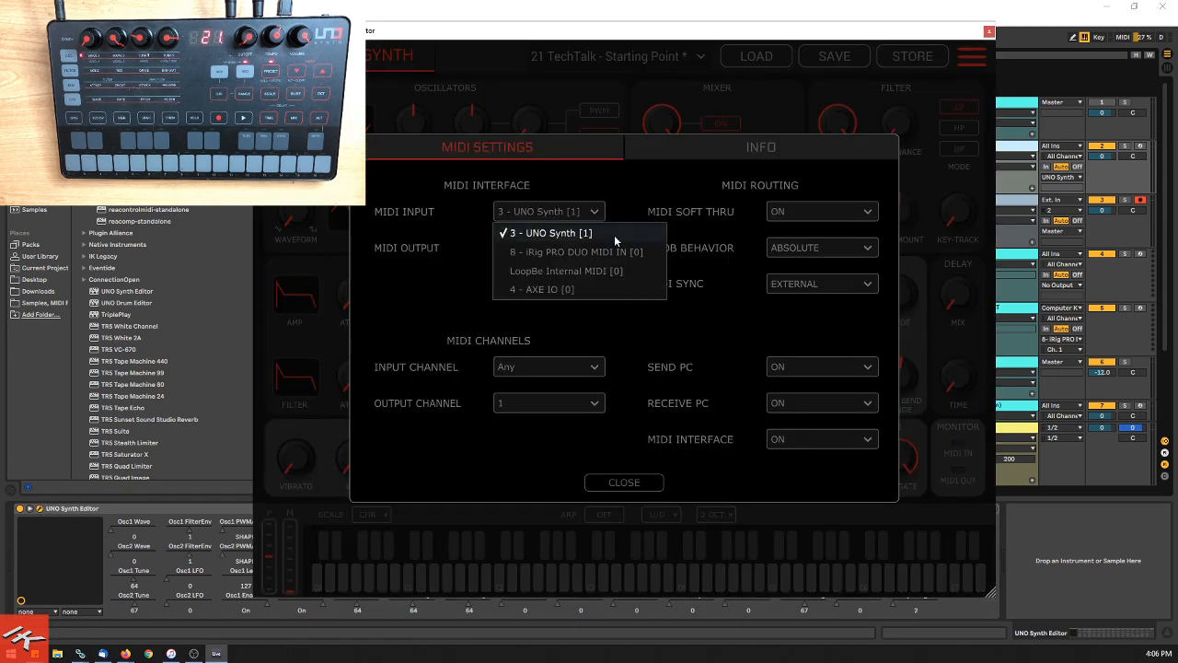
click(614, 234)
click(596, 247)
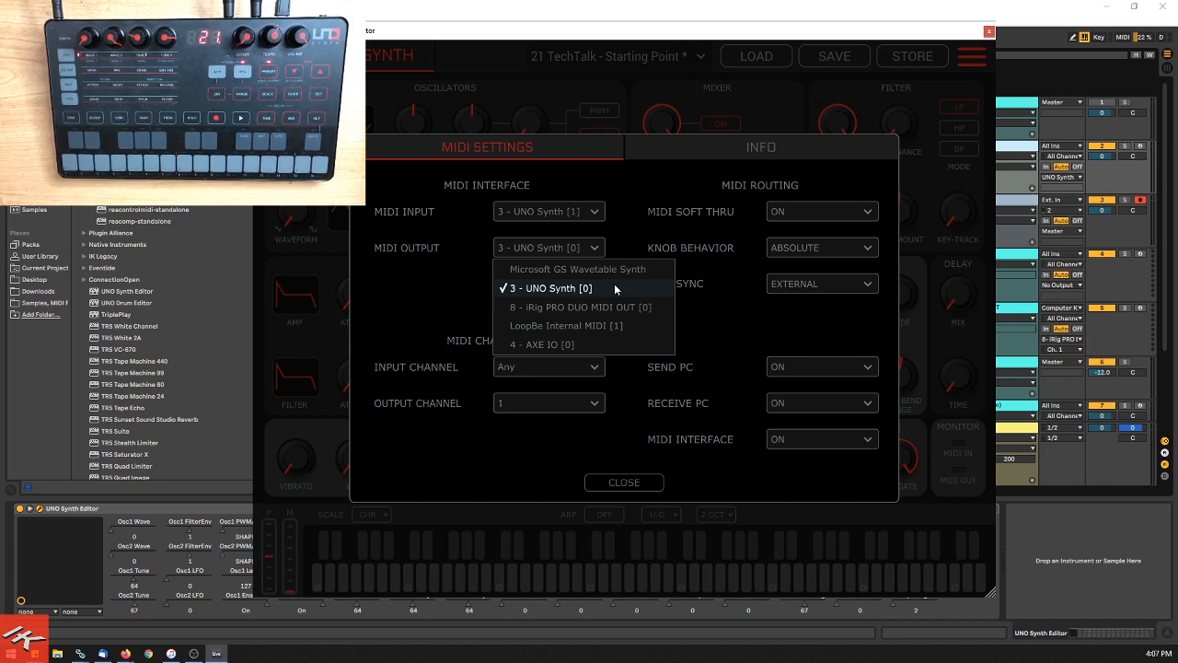
click(633, 287)
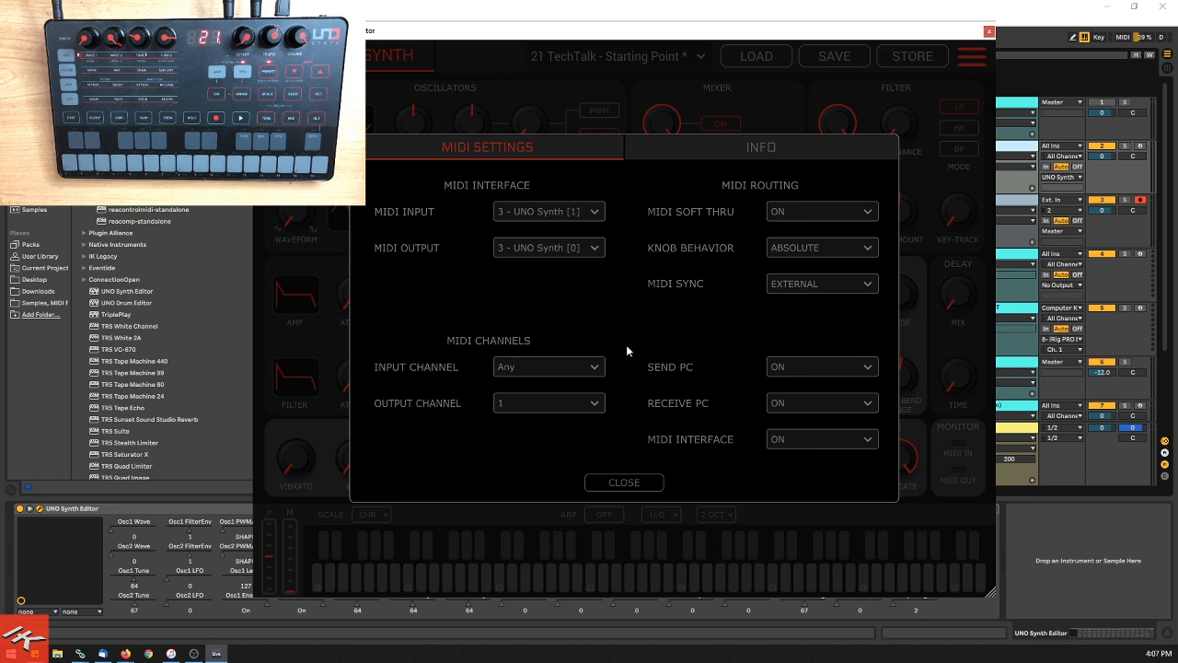
click(613, 480)
click(989, 31)
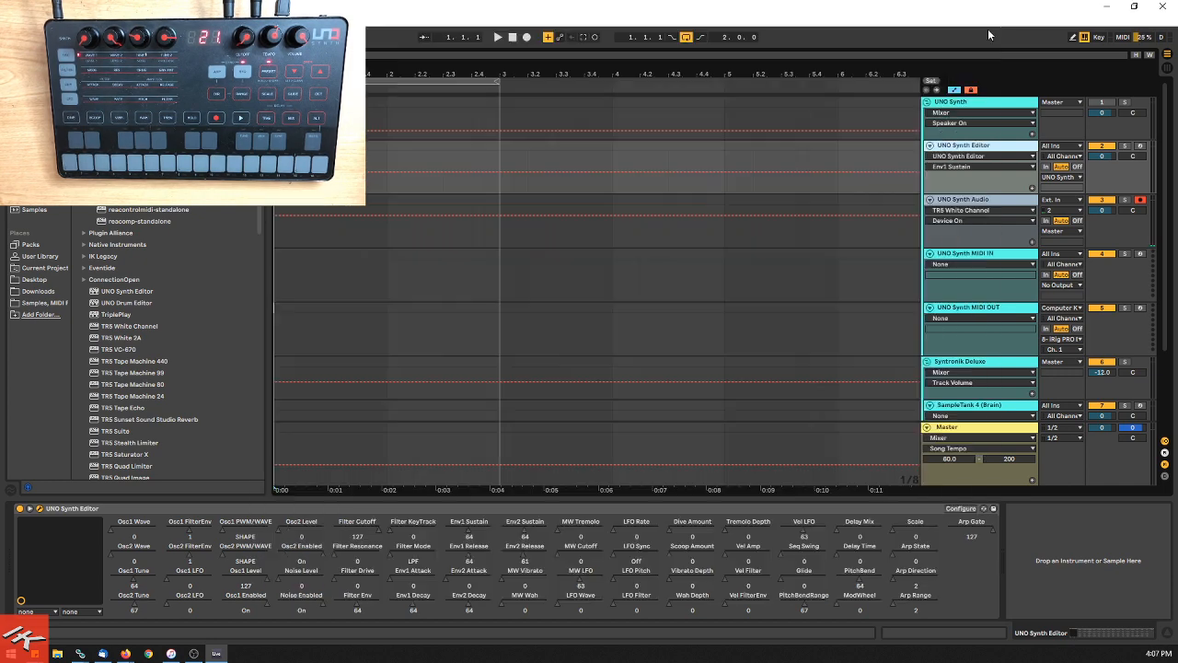
Step: Check the MIDI port track and sync options in Live's preferences, and test the transport by starting and stopping playback
key(ctrl+comma)
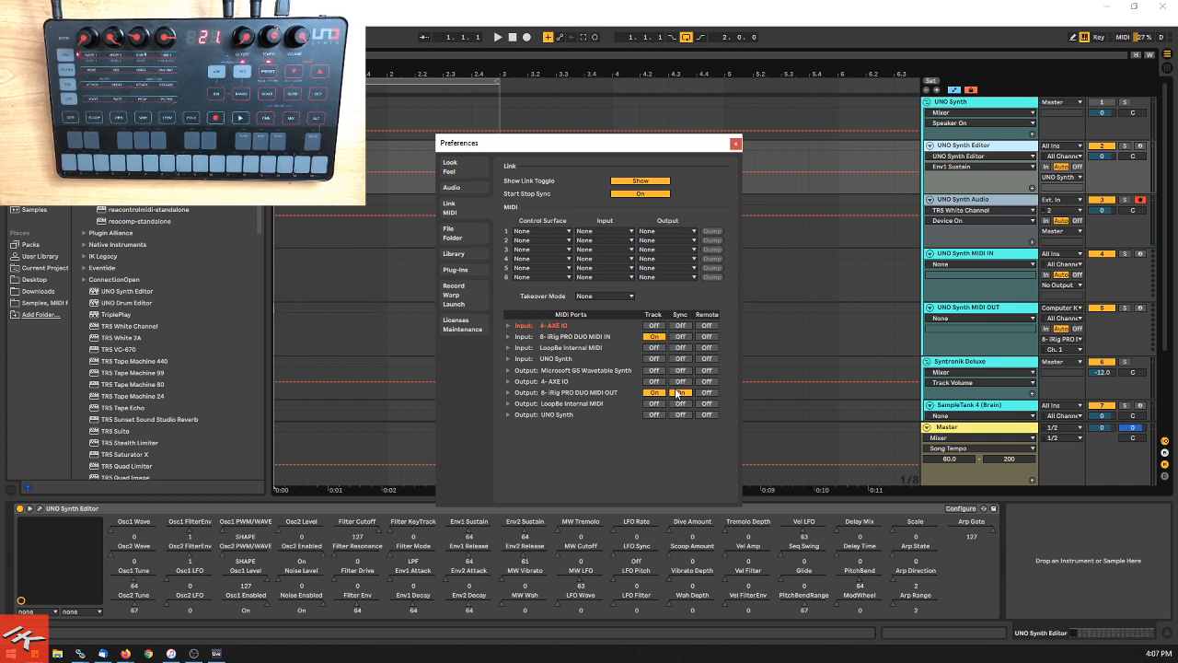
click(737, 145)
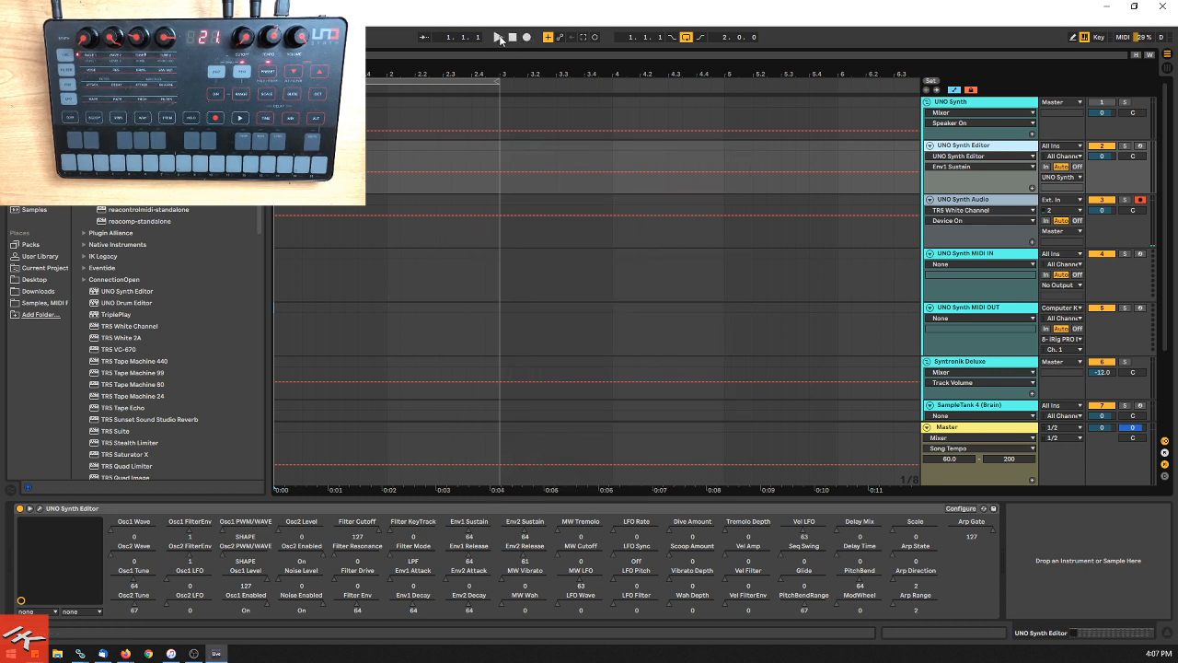
click(497, 38)
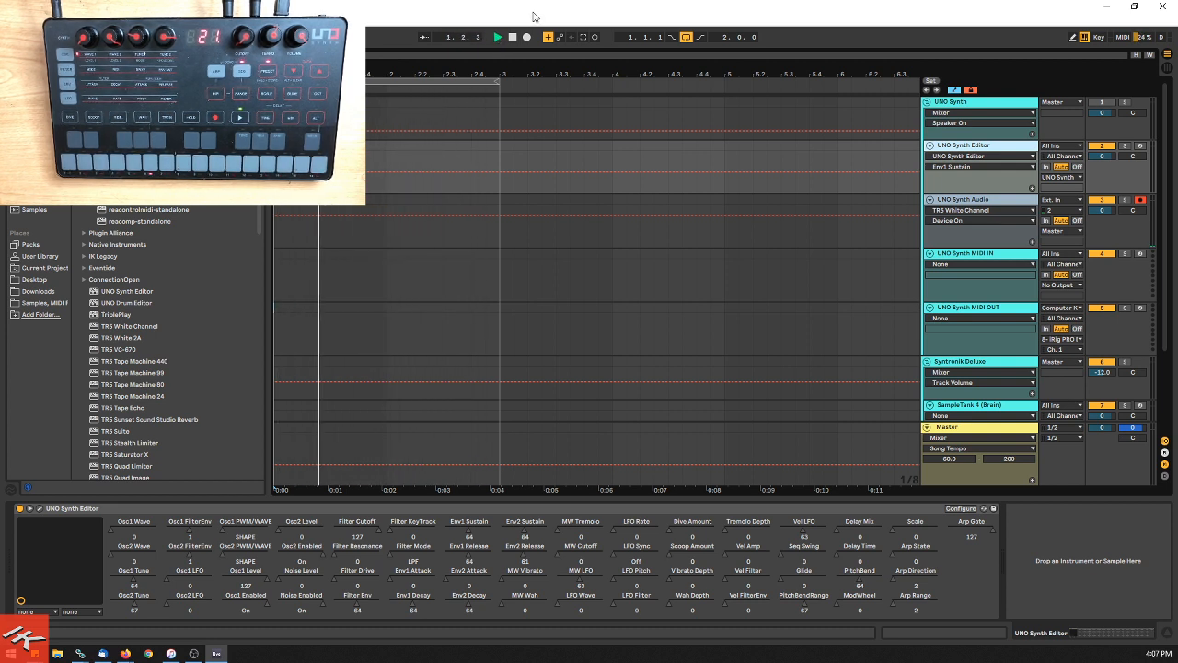
click(513, 37)
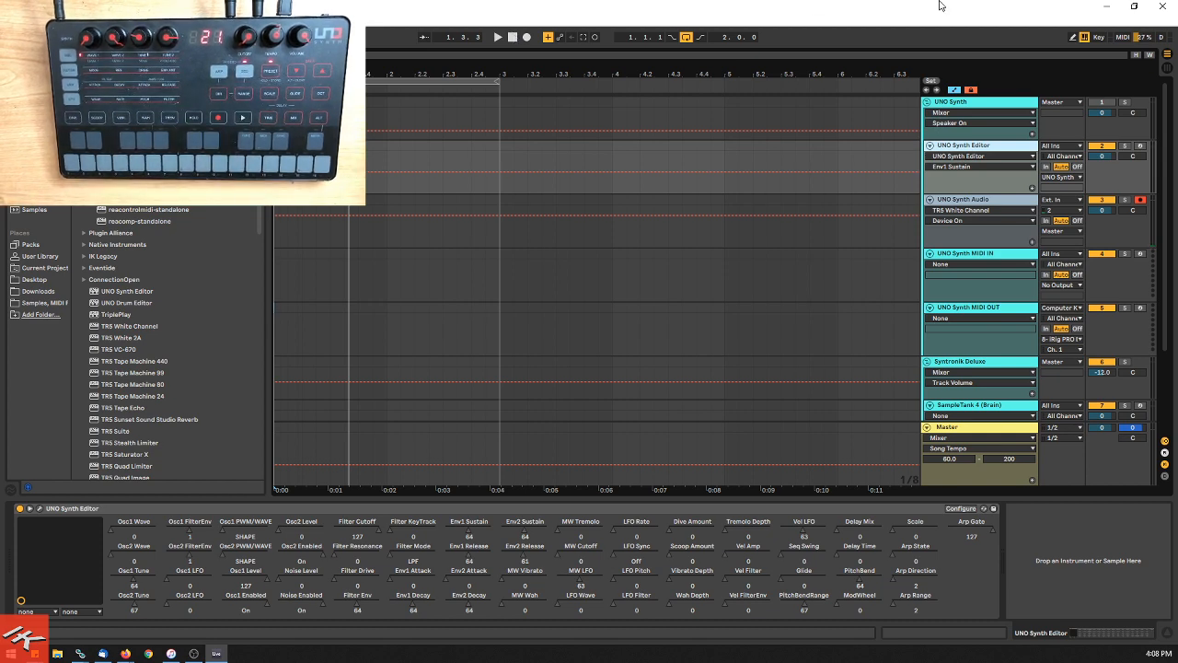
Step: Open the UNO Synth Editor, raise oscillator 2's mixer level to maximum and set its tune to 56
click(38, 509)
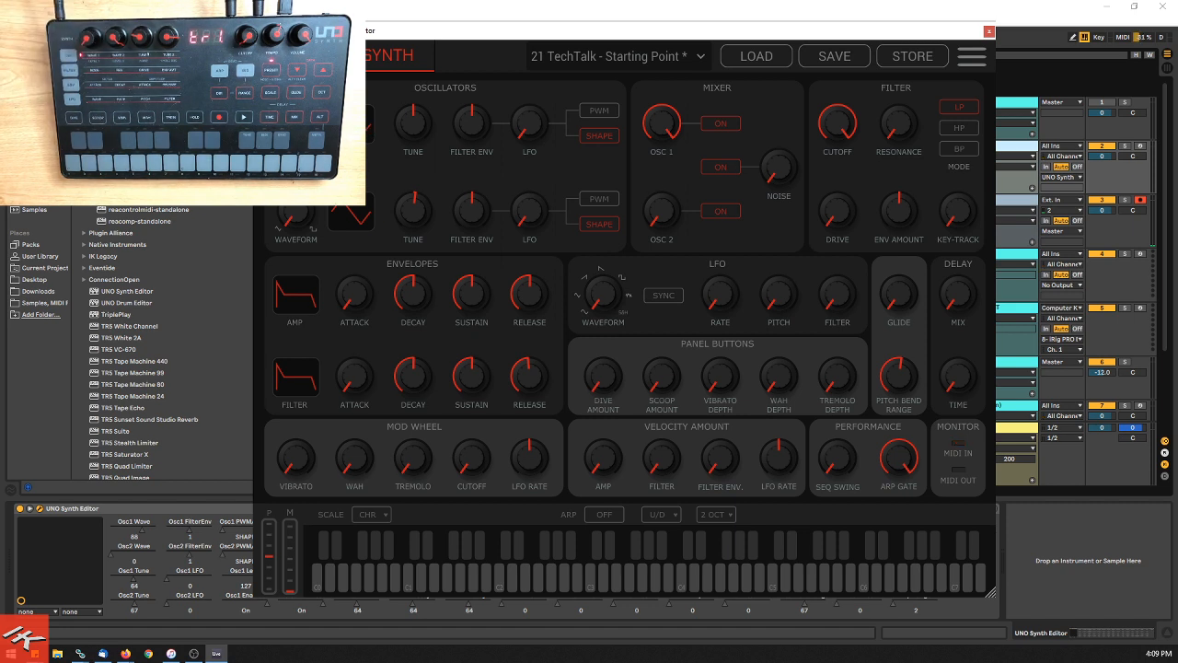
mouse_move(417, 210)
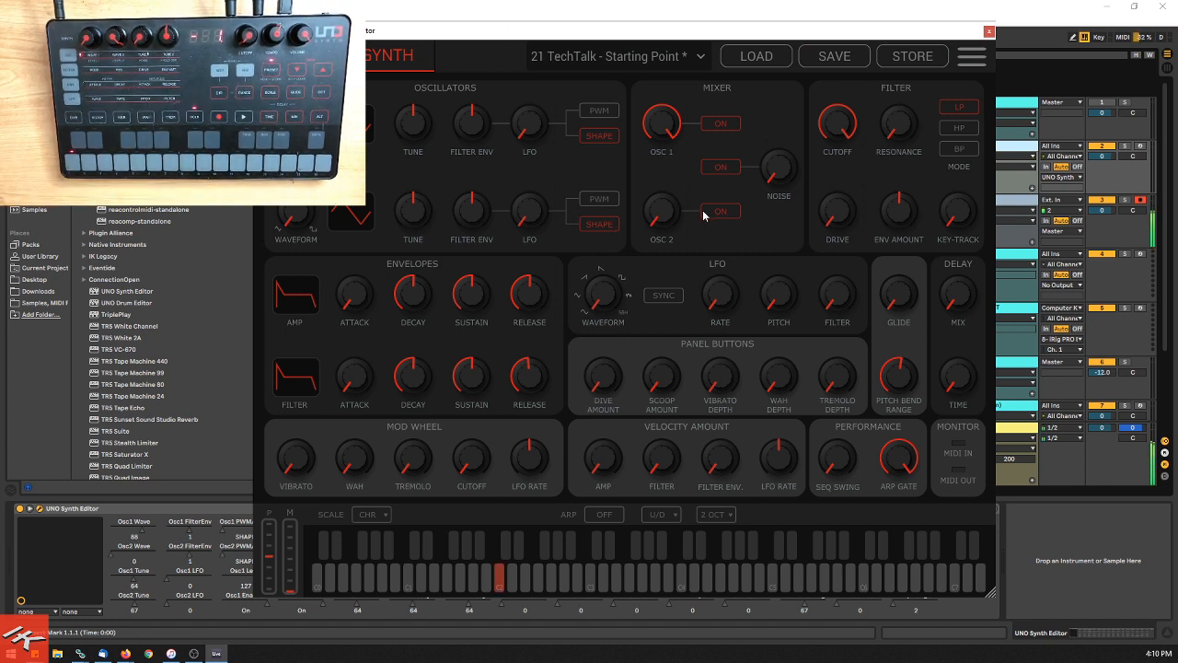
drag(672, 219, 682, 34)
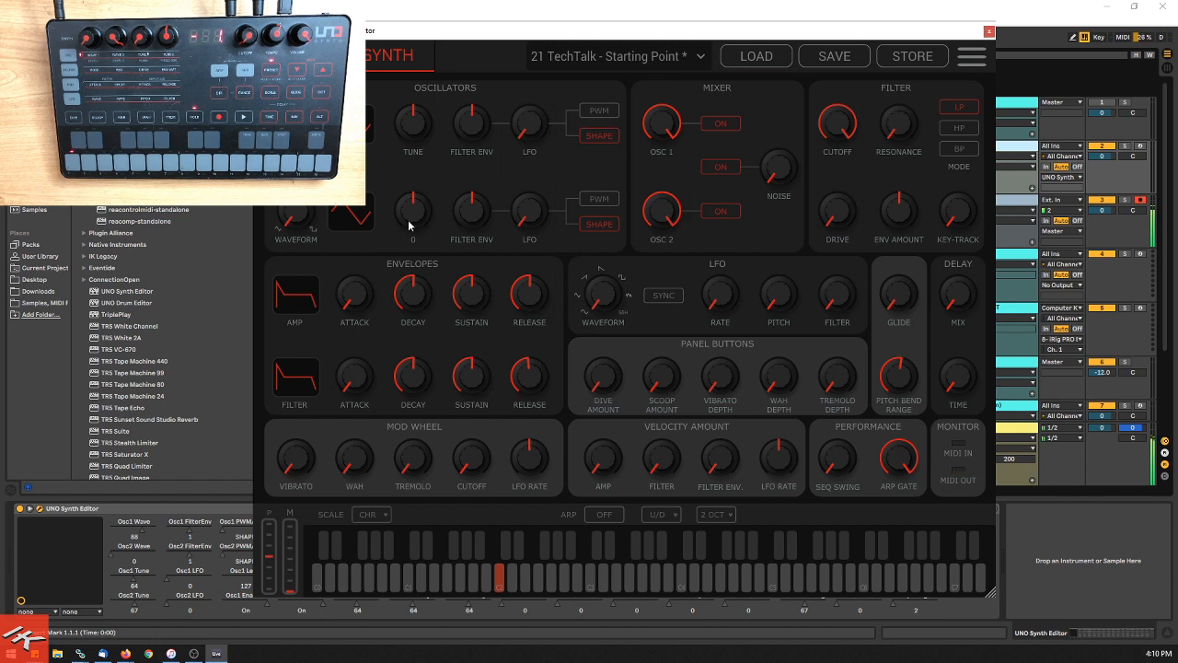
mouse_move(414, 228)
mouse_down()
mouse_move(413, 203)
mouse_move(426, 357)
mouse_move(423, 236)
mouse_up()
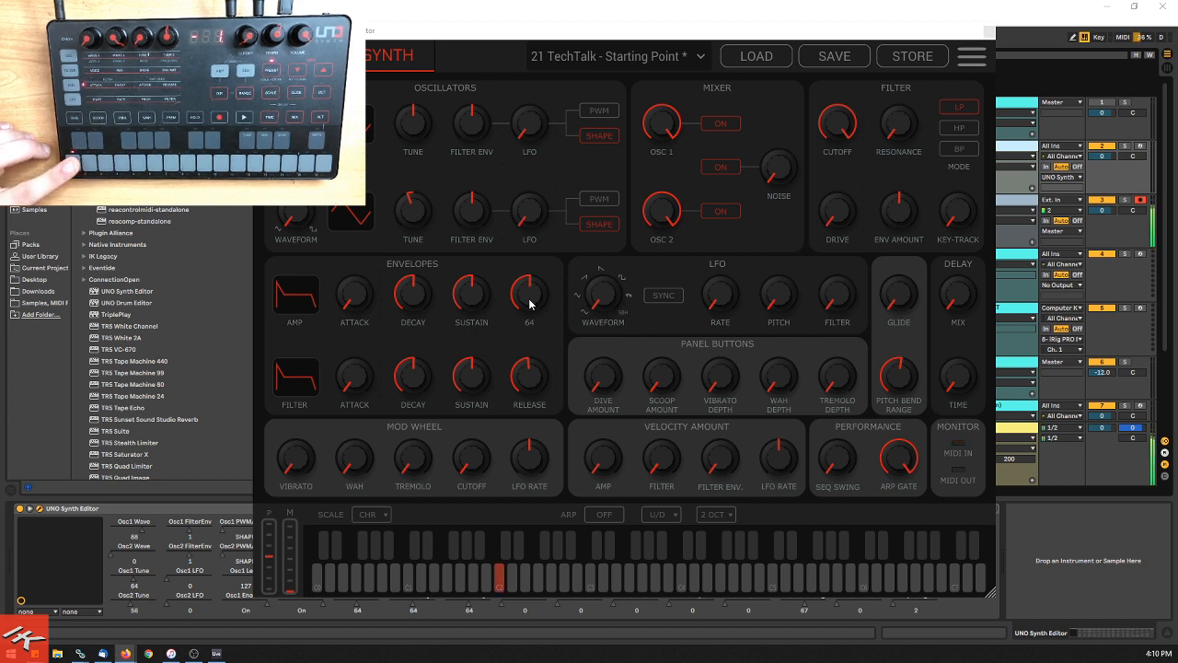
Step: Switch off oscillator 2 in the mixer and raise the amp envelope's attack
click(722, 211)
drag(360, 310, 359, 274)
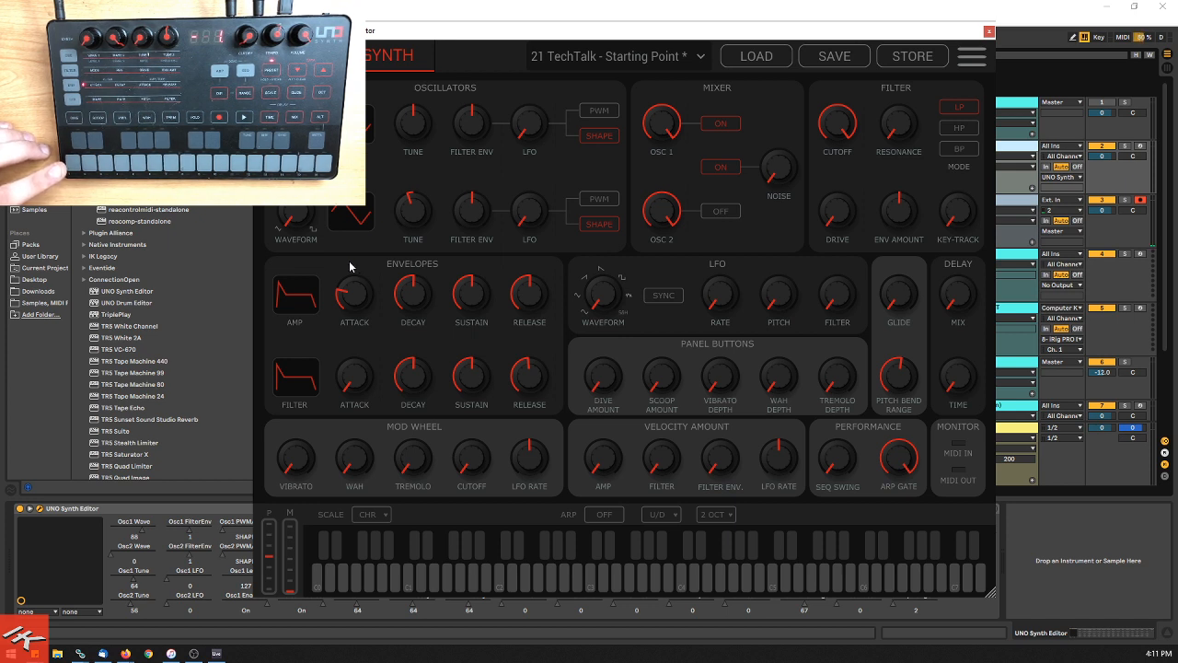
Step: Lower the amp envelope's attack to minimum, then isolate the noise source by raising its level to maximum and switching off oscillator 1
drag(350, 298, 355, 398)
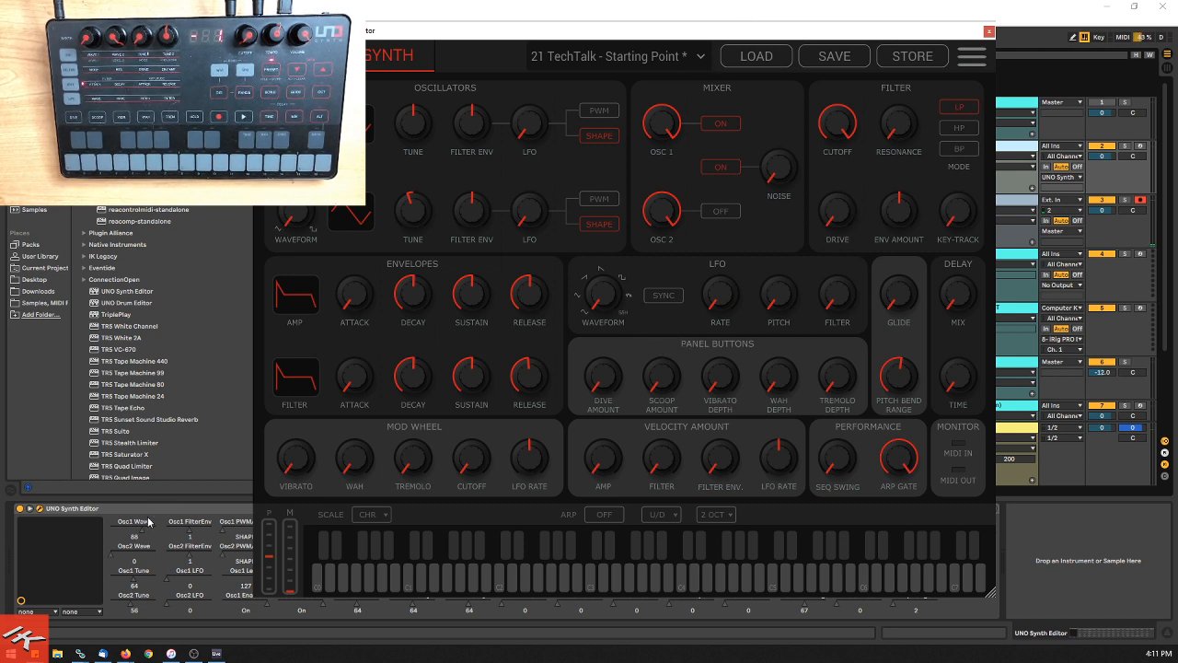
mouse_move(785, 169)
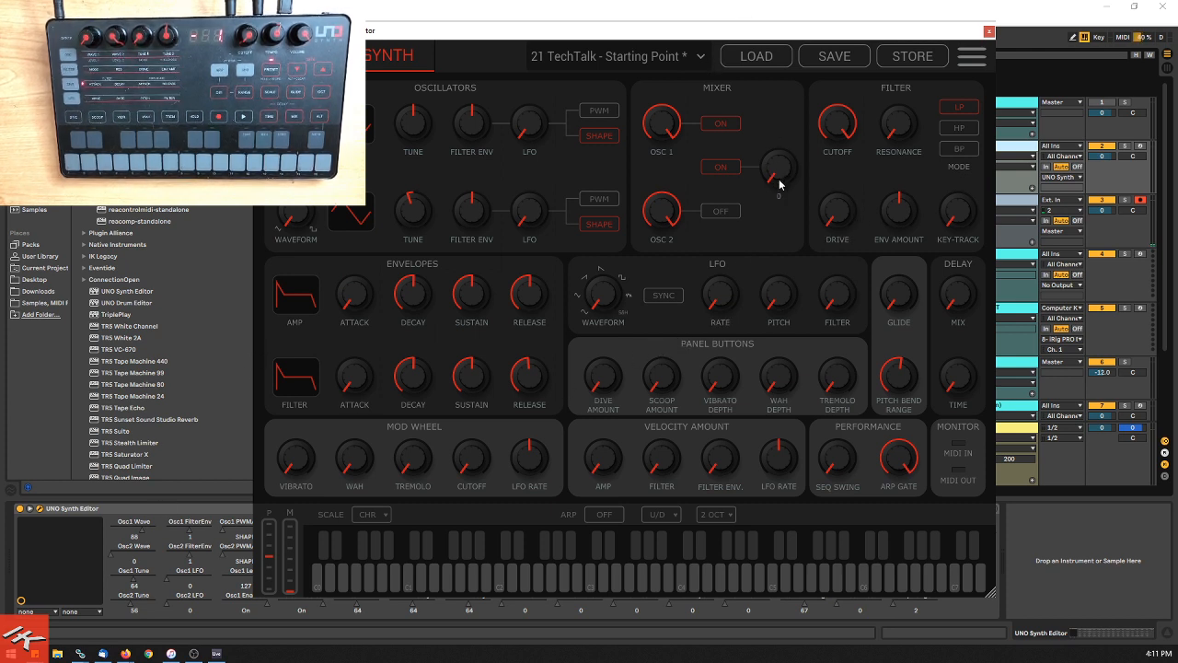
drag(777, 168, 767, 7)
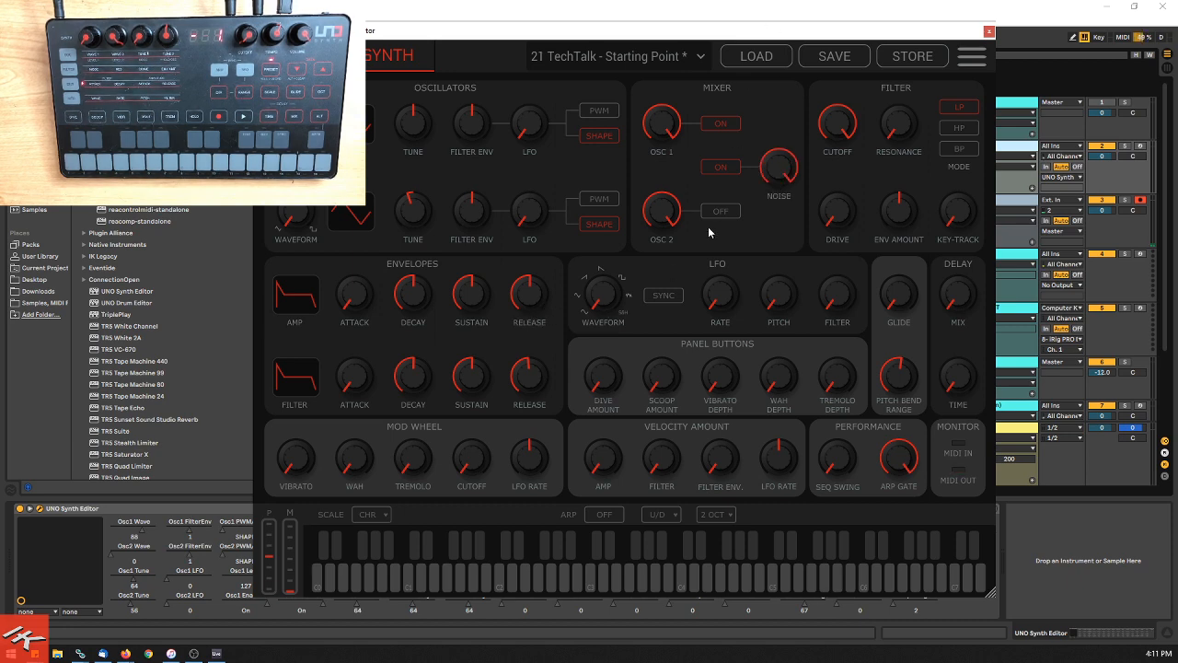
click(705, 128)
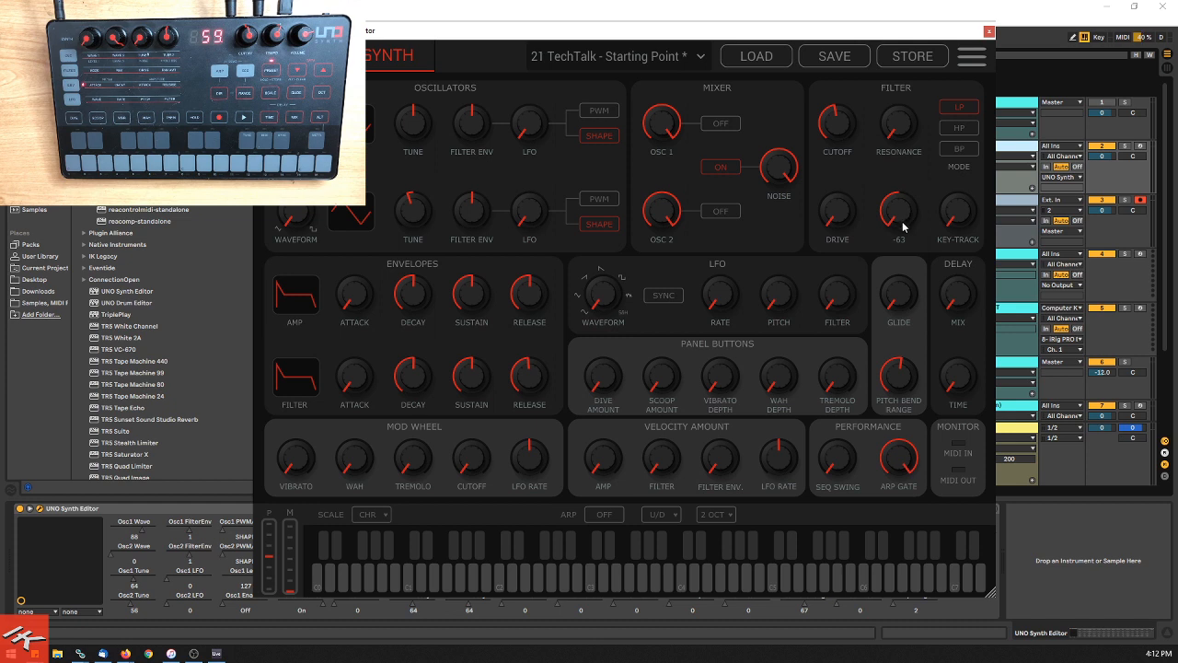
Step: Return the filter's envelope amount to about its centre position and close the synth editor window
drag(902, 225, 914, 134)
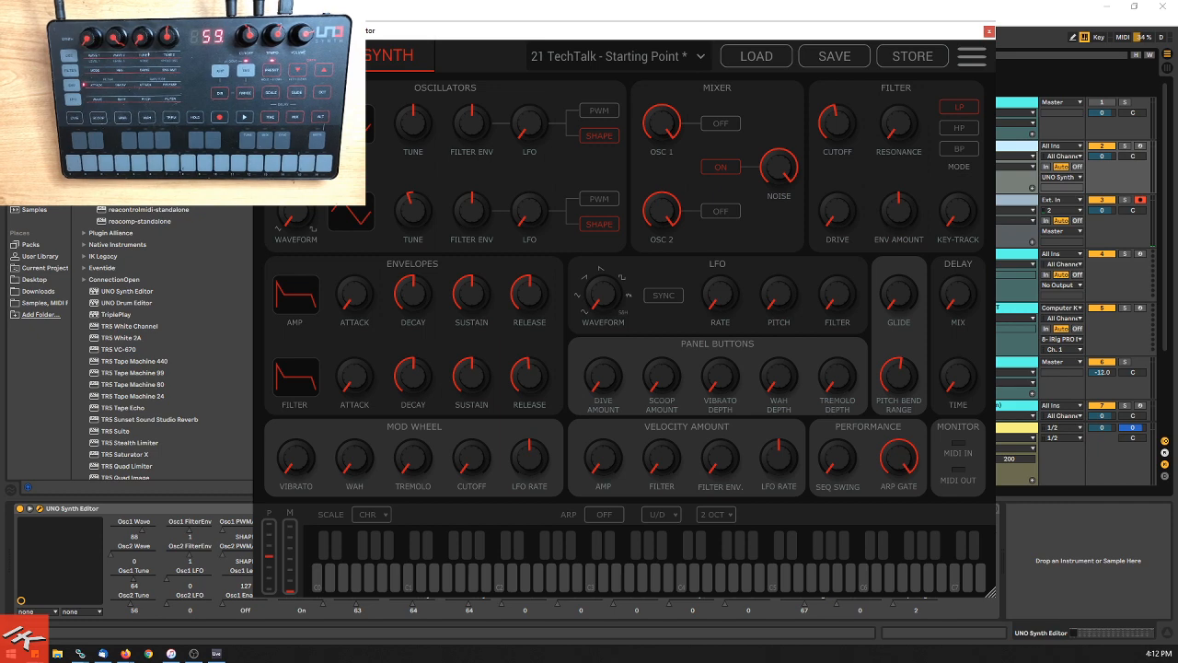
click(989, 31)
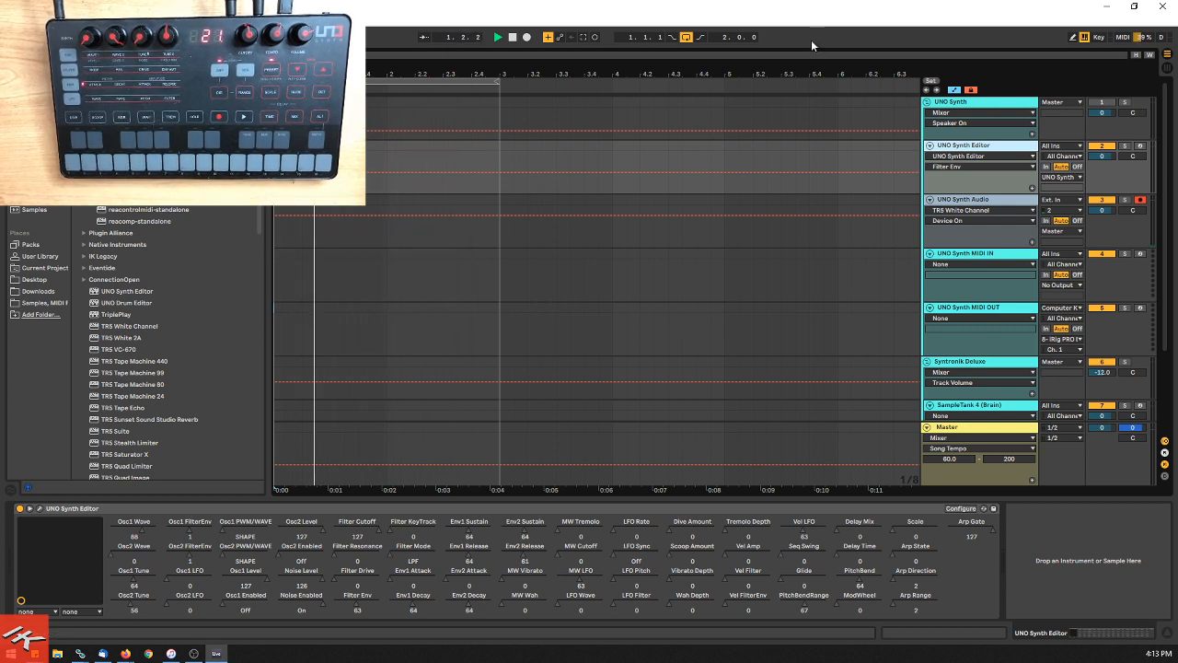
Step: Set the UNO Synth MIDI IN track's input to 8- iRig PRO DUO MIDI IN, monitor the UNO Synth Audio track, and arm the MIDI track
click(1005, 205)
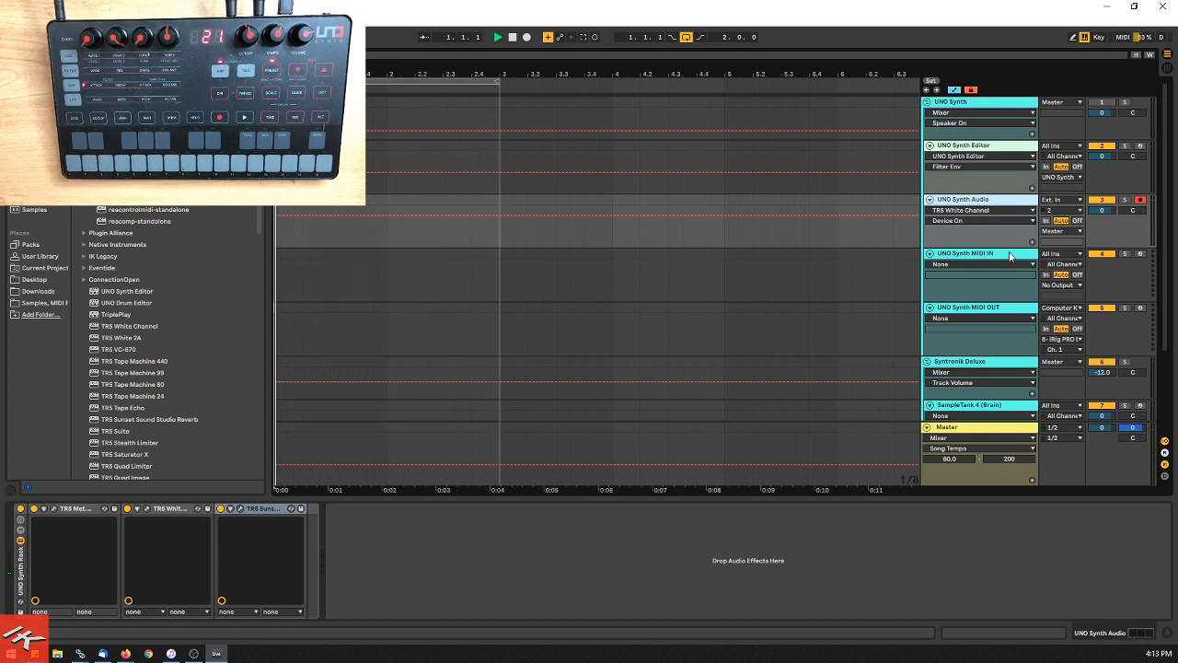
click(1027, 253)
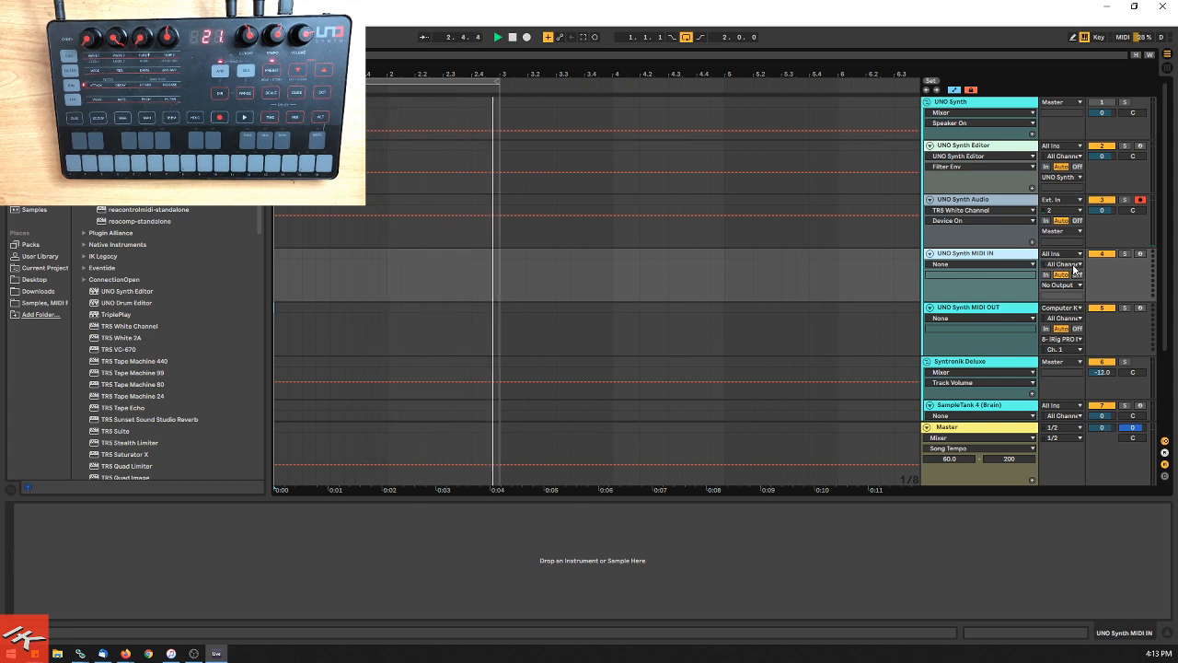
click(1073, 254)
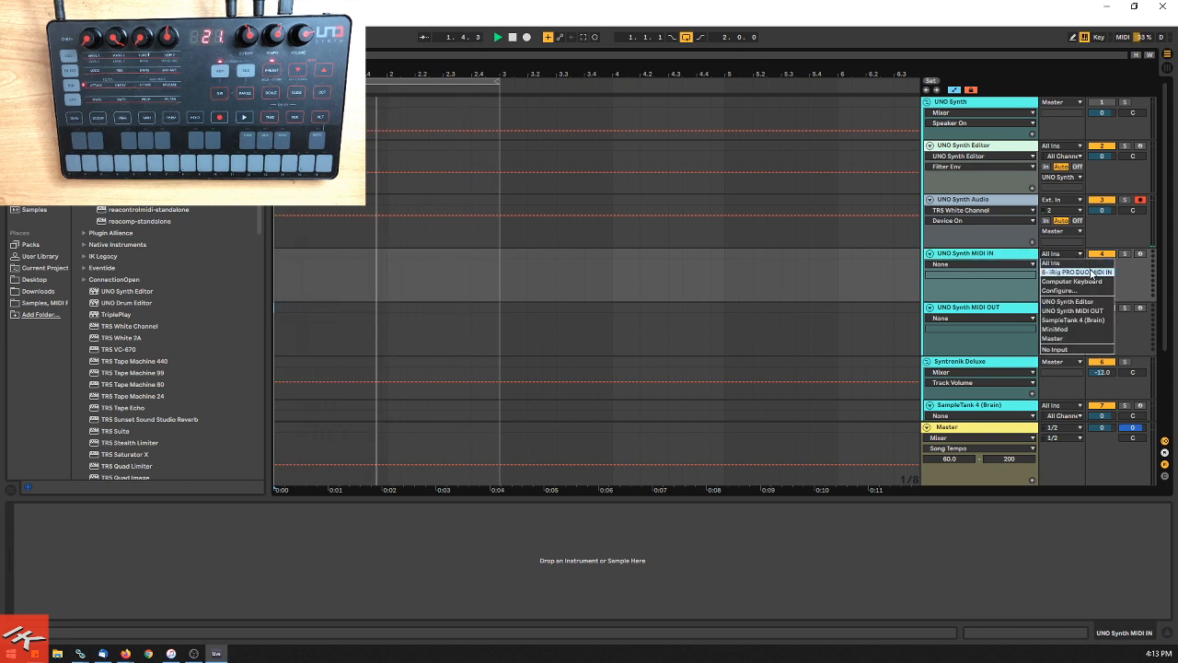
click(1093, 272)
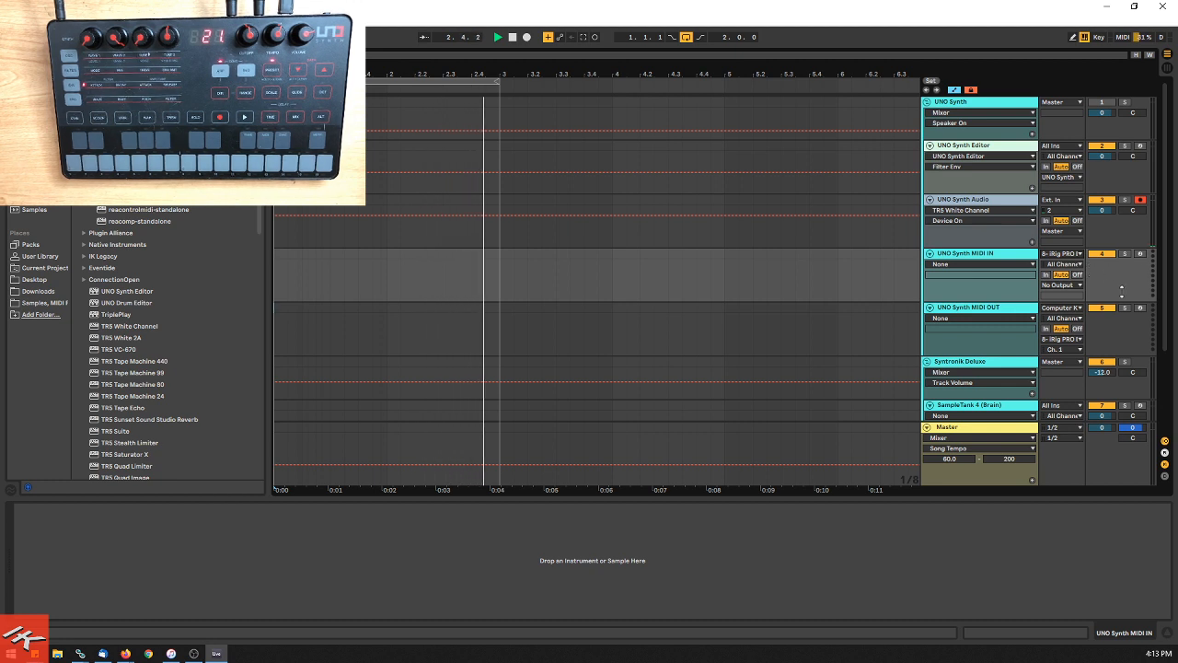
click(1046, 221)
click(1142, 254)
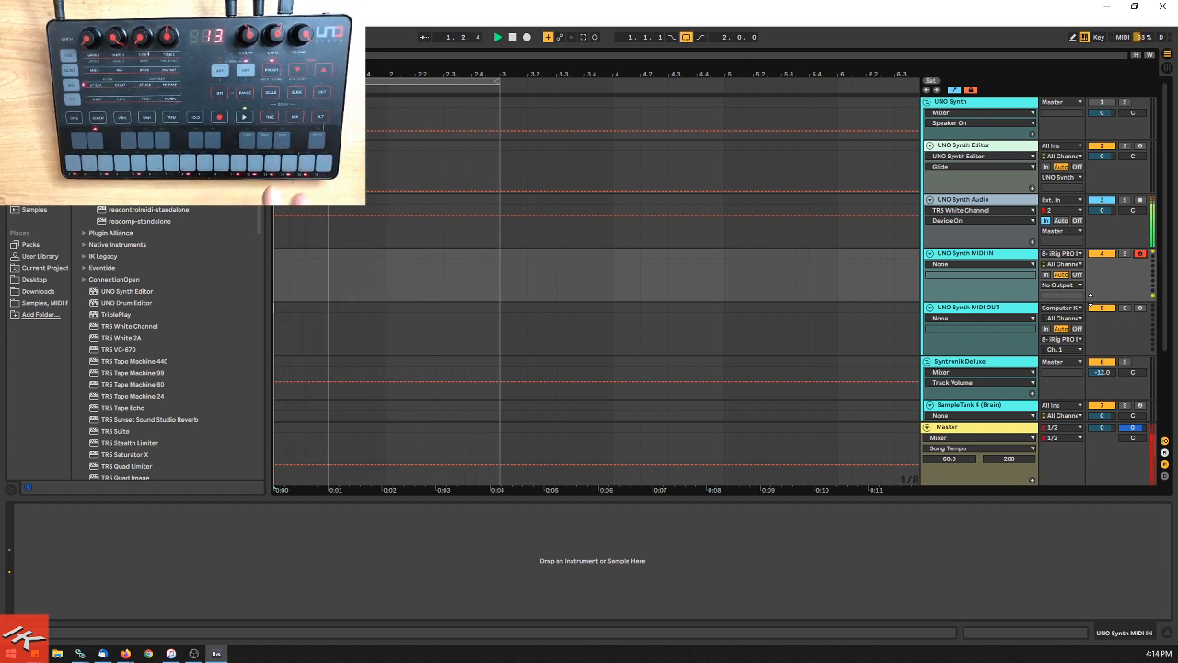
Step: Record the synth's running sequence as a two-bar clip on the UNO Synth MIDI IN track, then stop the transport
key(F9)
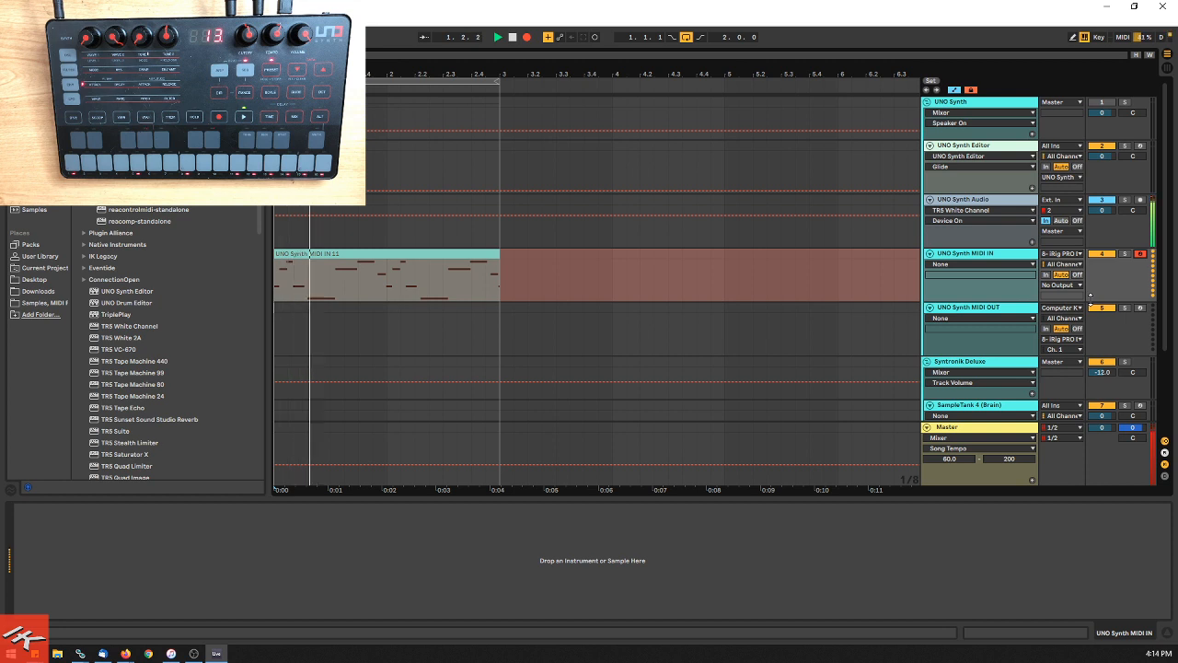
key(F9)
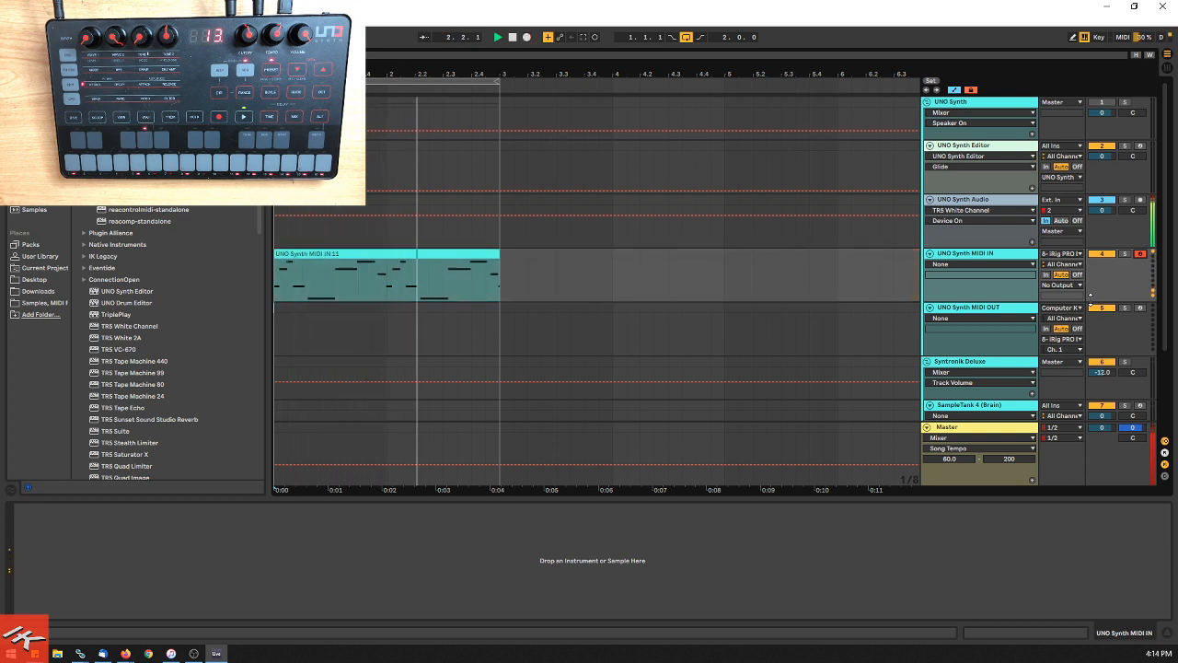
key(space)
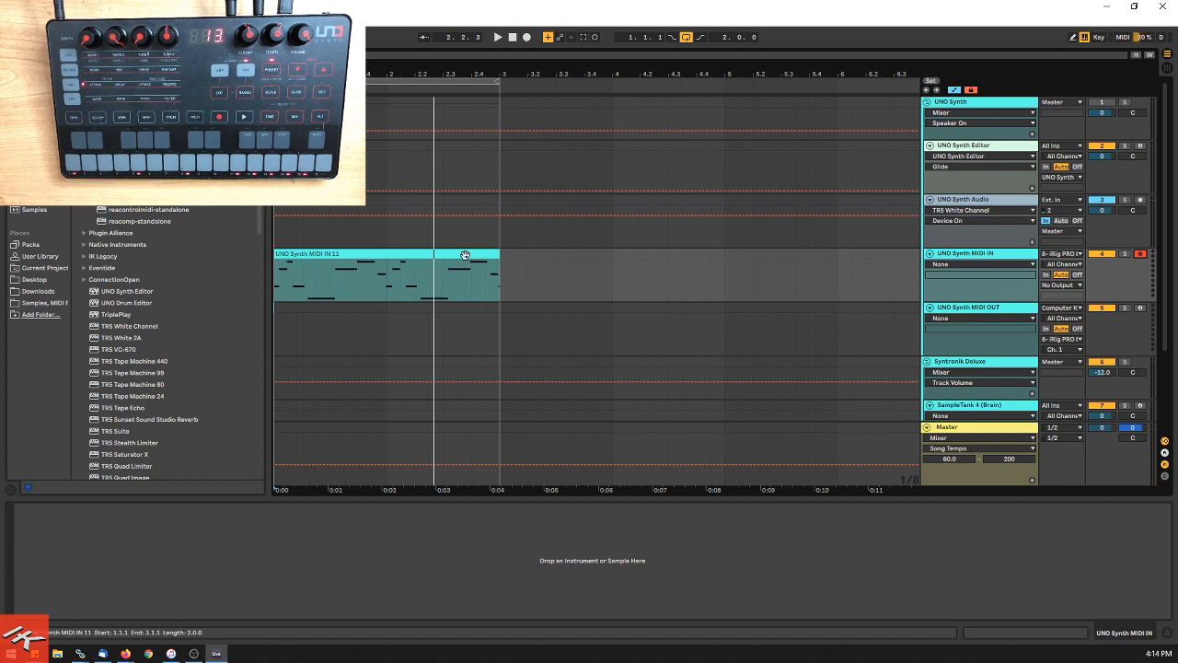
click(501, 259)
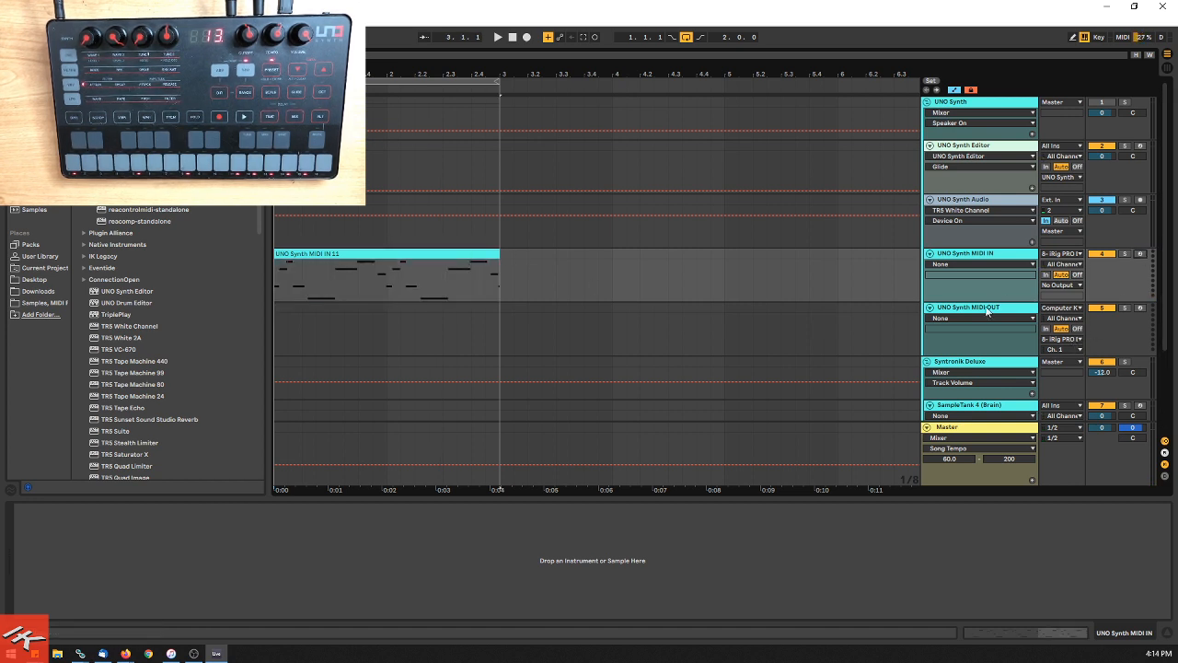
Step: Move the recorded clip to the UNO Synth MIDI OUT track and set that track's output to 8- iRig PRO DUO MIDI OUT
click(987, 311)
drag(441, 272, 439, 313)
click(1083, 341)
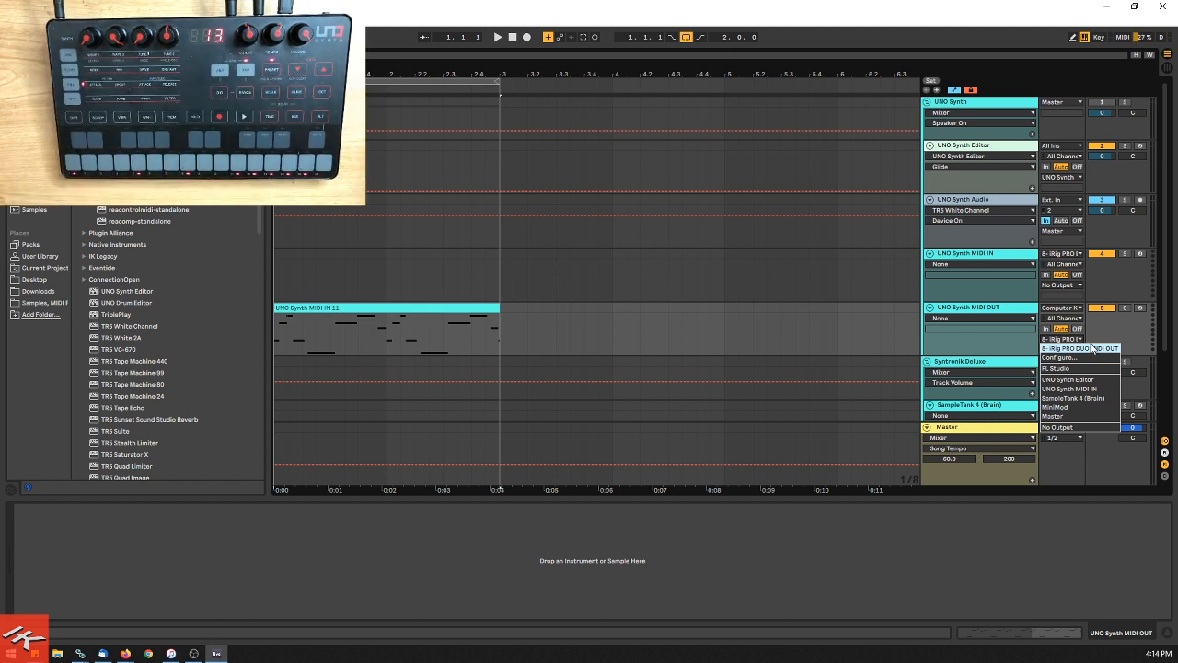
click(1094, 348)
click(995, 311)
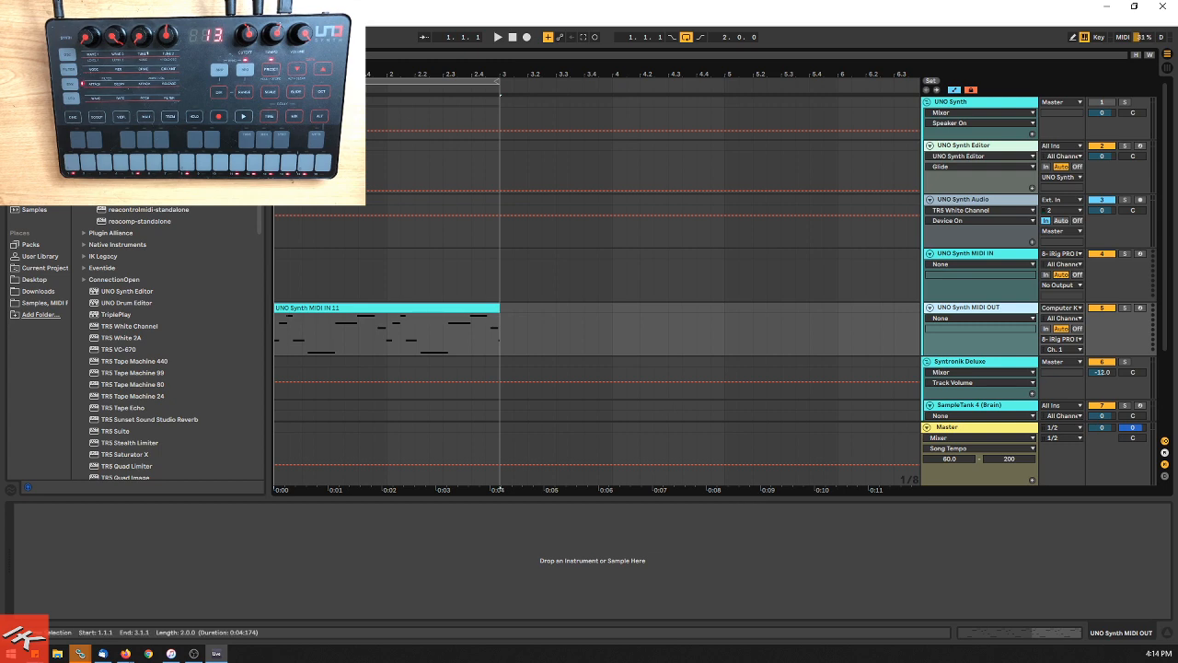
Step: Play the clip on the UNO Synth MIDI OUT track through the synth, checking the track routing, and stop playback
key(space)
scroll(982, 423, down, 3)
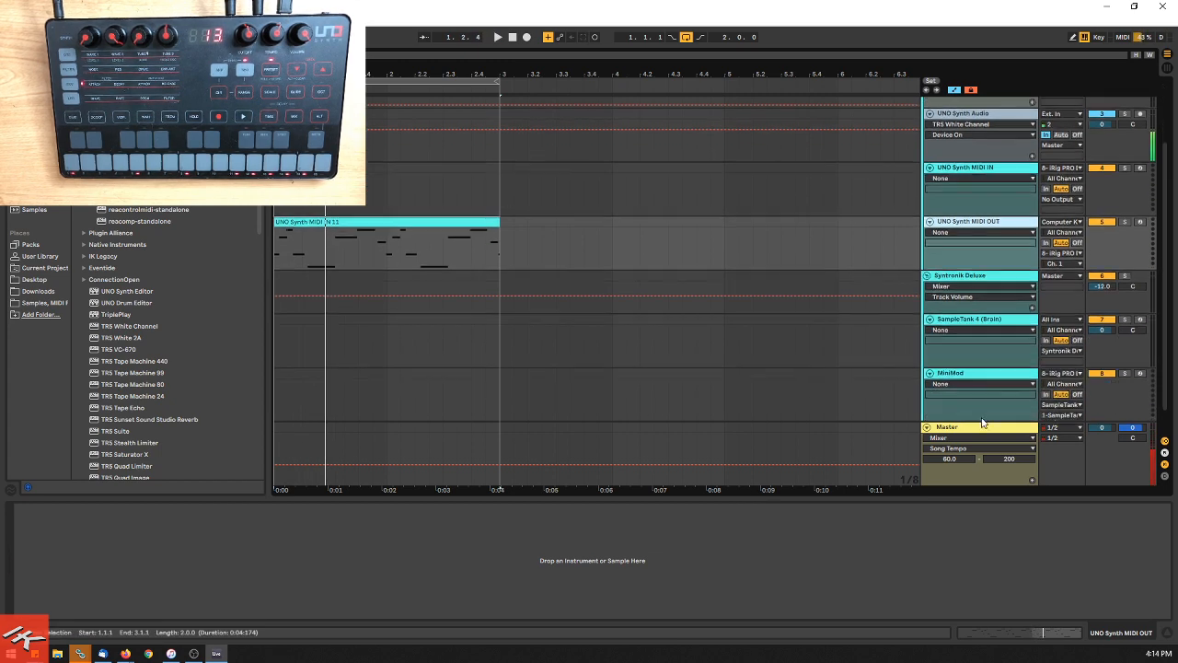
scroll(982, 423, down, 1)
scroll(1017, 265, up, 3)
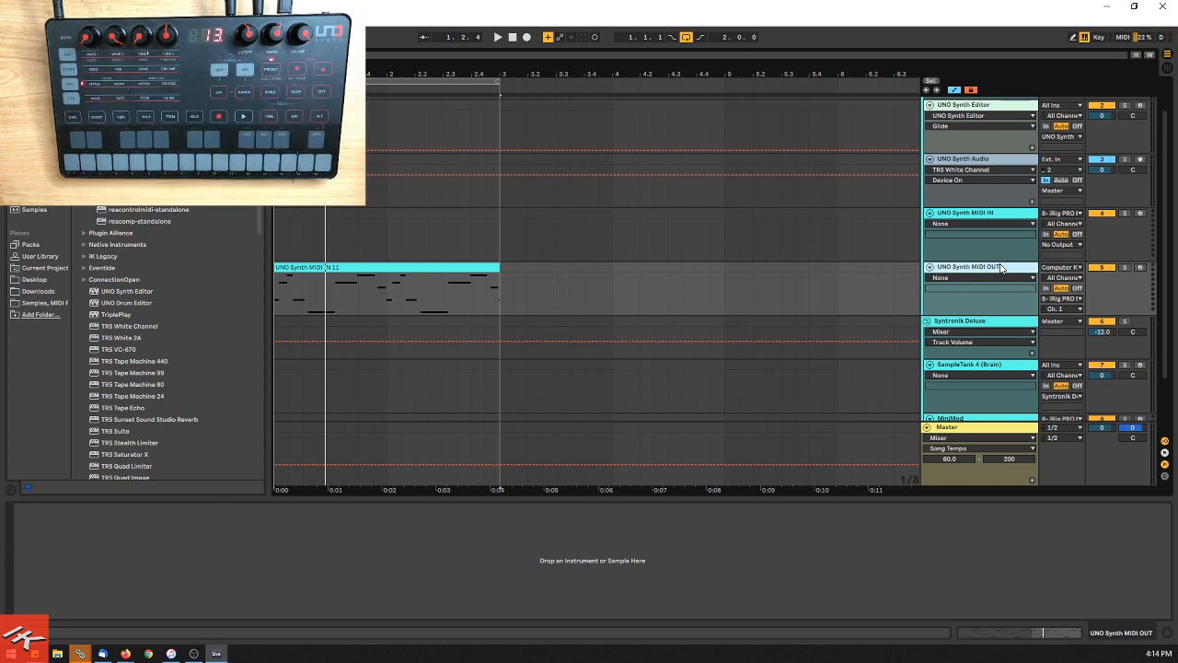
key(space)
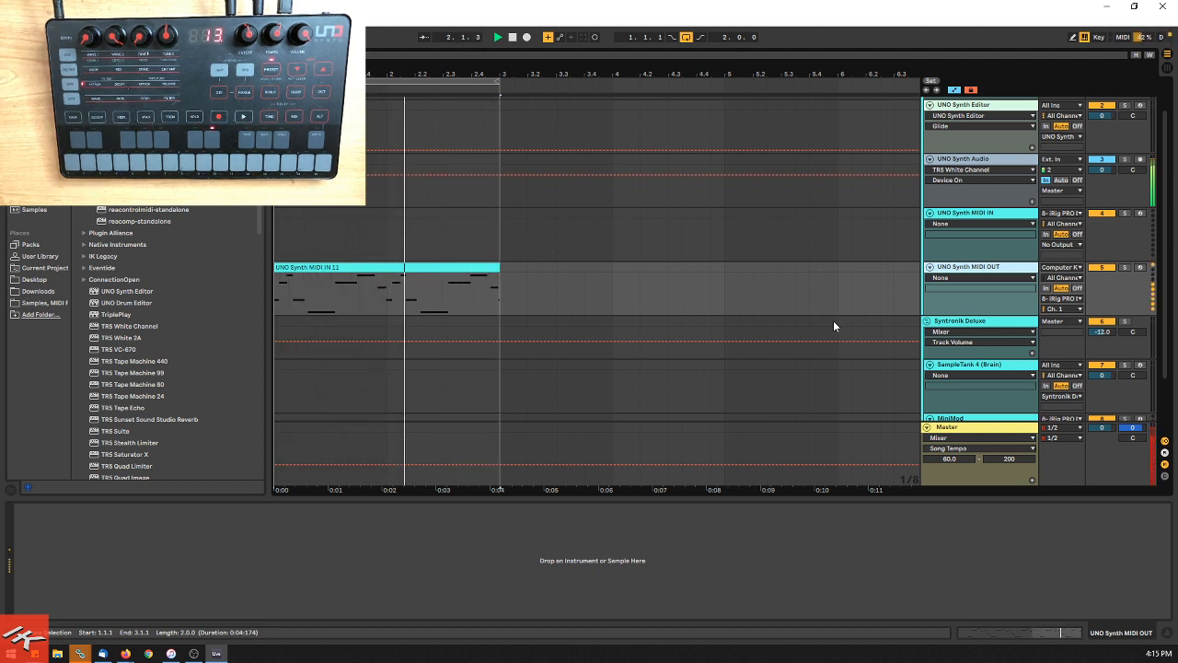
key(space)
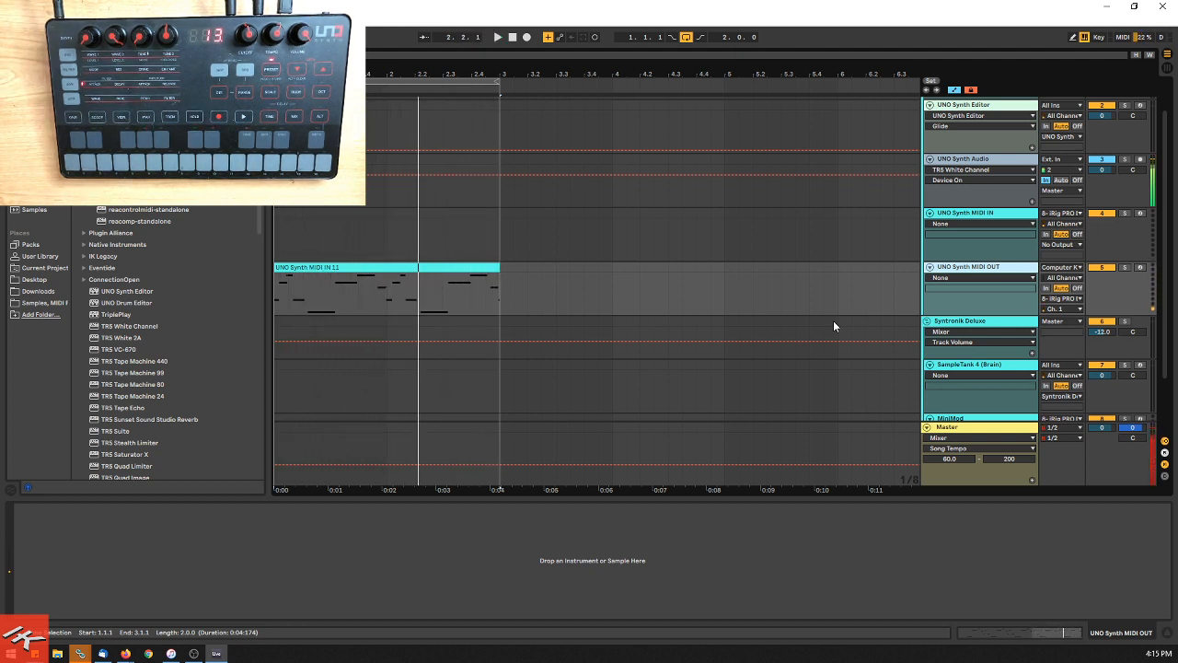
Step: Open the recorded clip's notes and envelopes, browse the available MIDI controllers, and hide the clip view
double_click(456, 268)
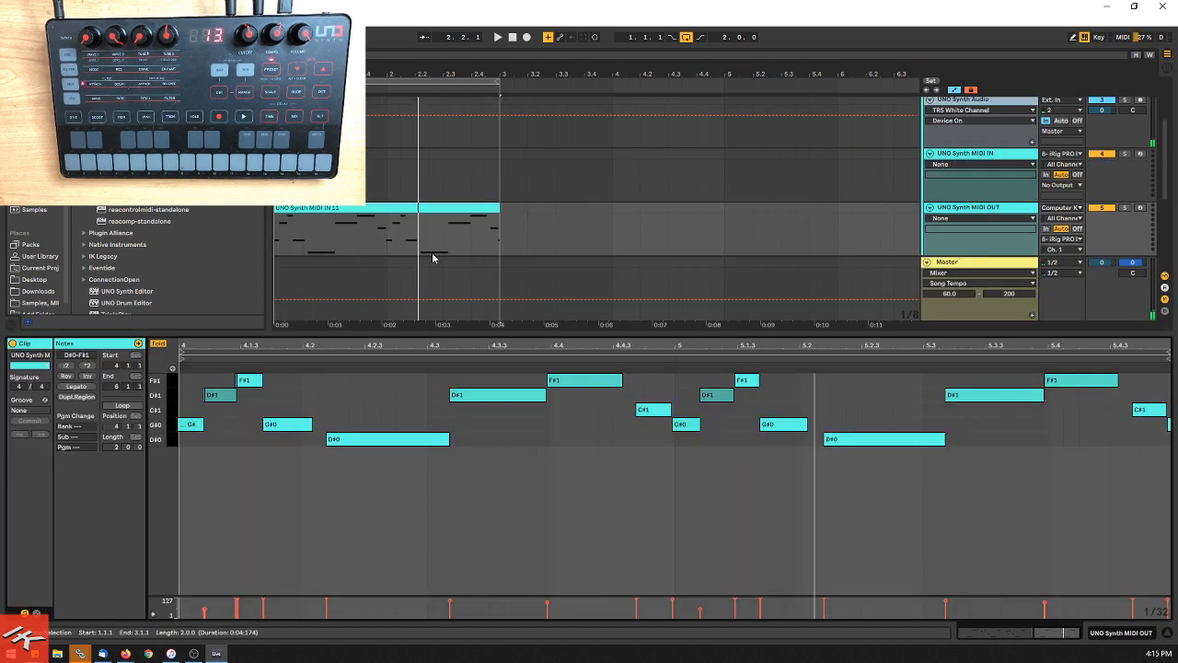
click(37, 614)
click(175, 365)
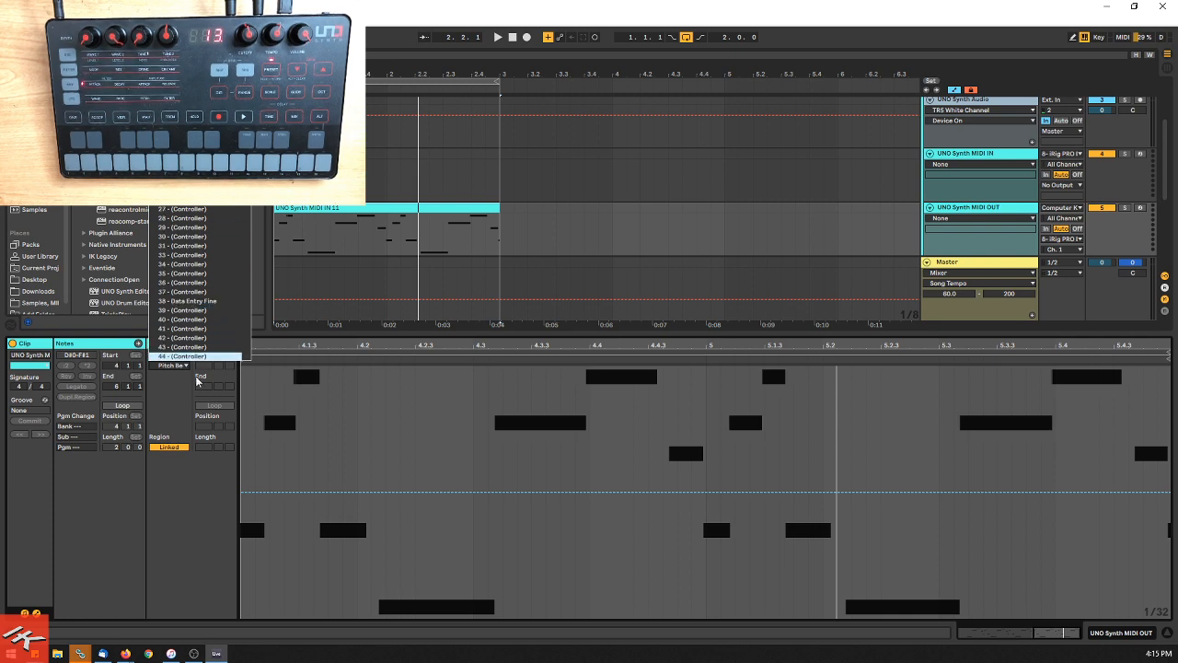
click(195, 529)
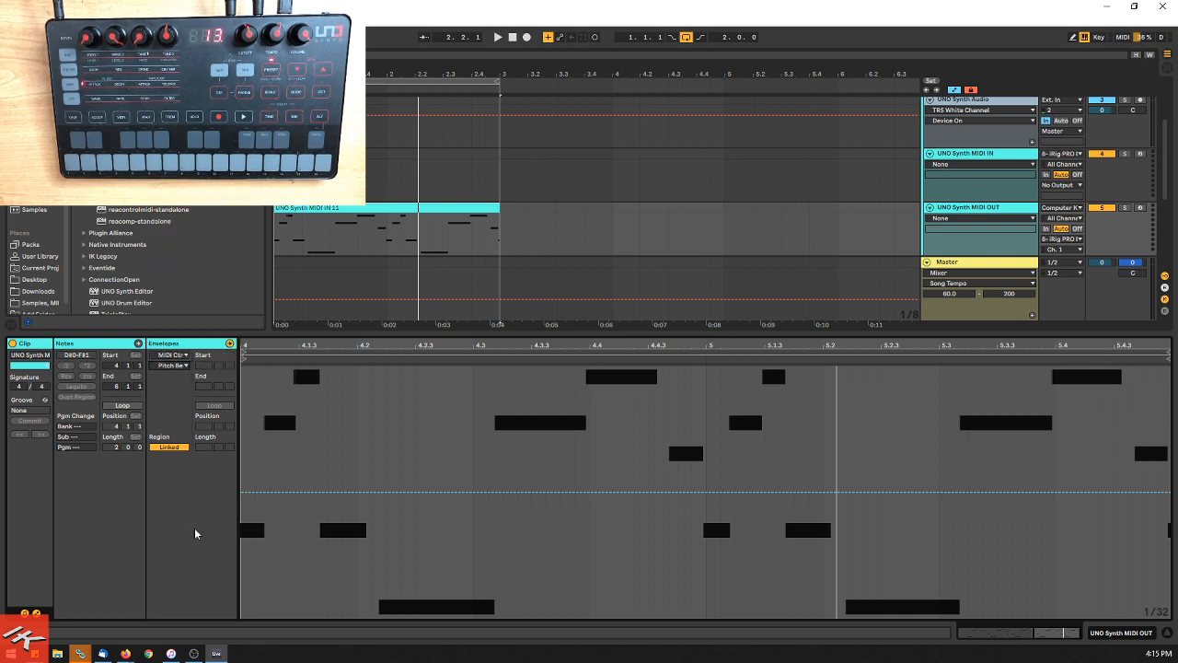
click(1167, 635)
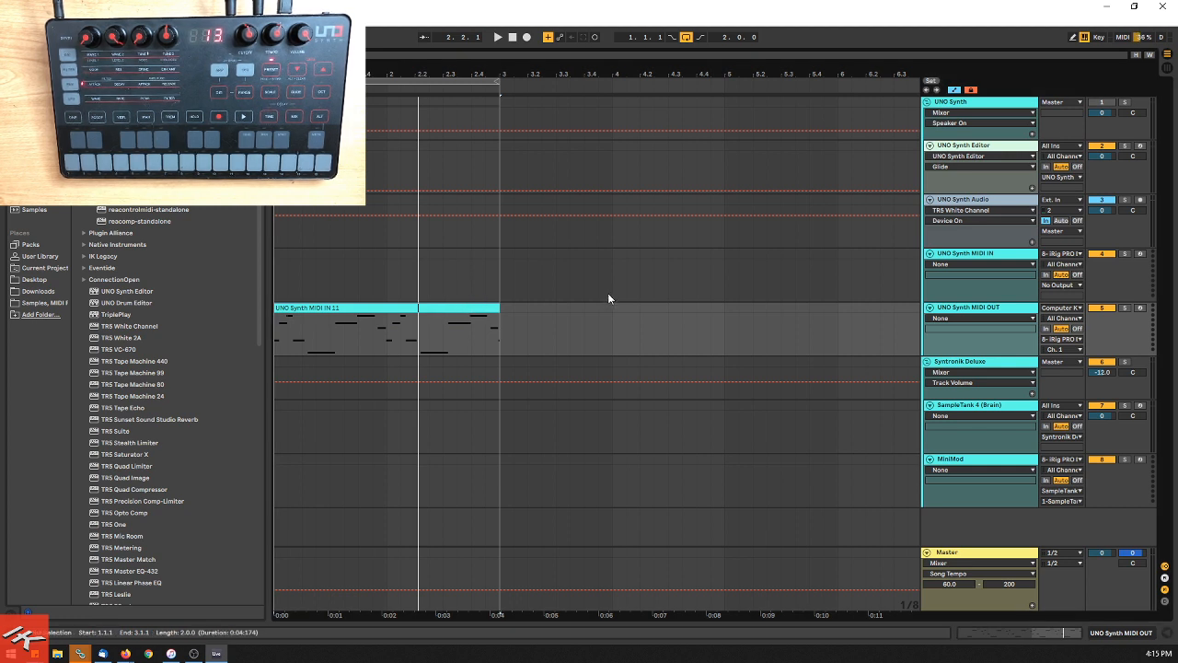
Step: Display the Filter Cutoff automation of the UNO Synth Editor plug-in in its track's automation lane
click(1007, 152)
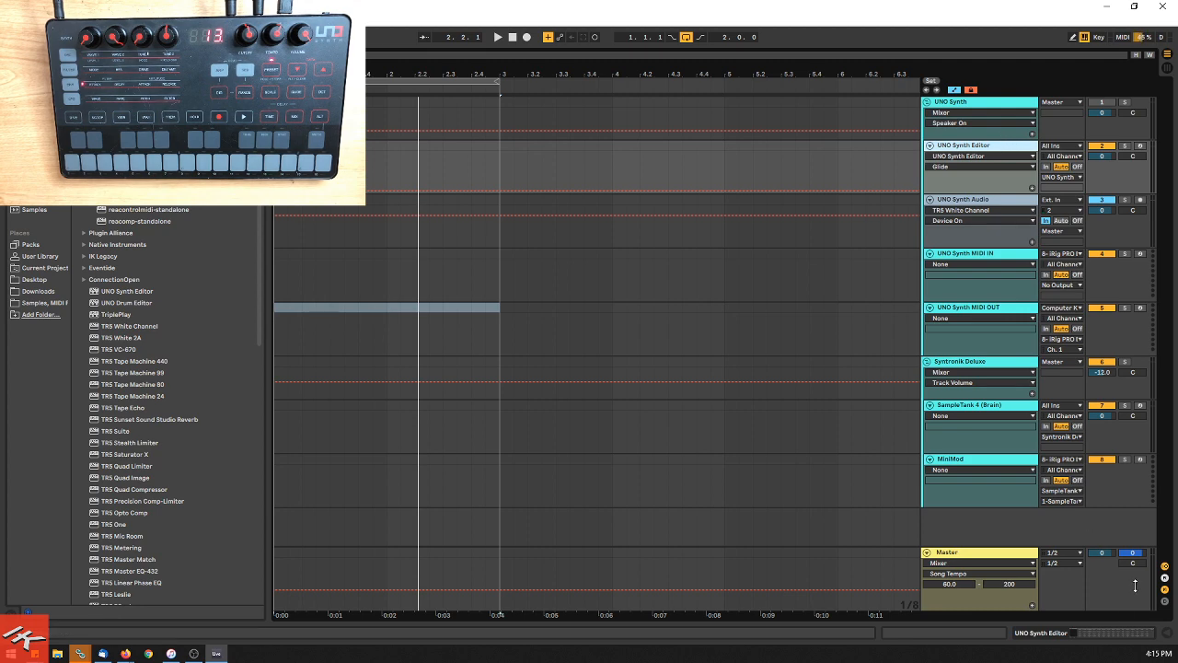
click(1099, 635)
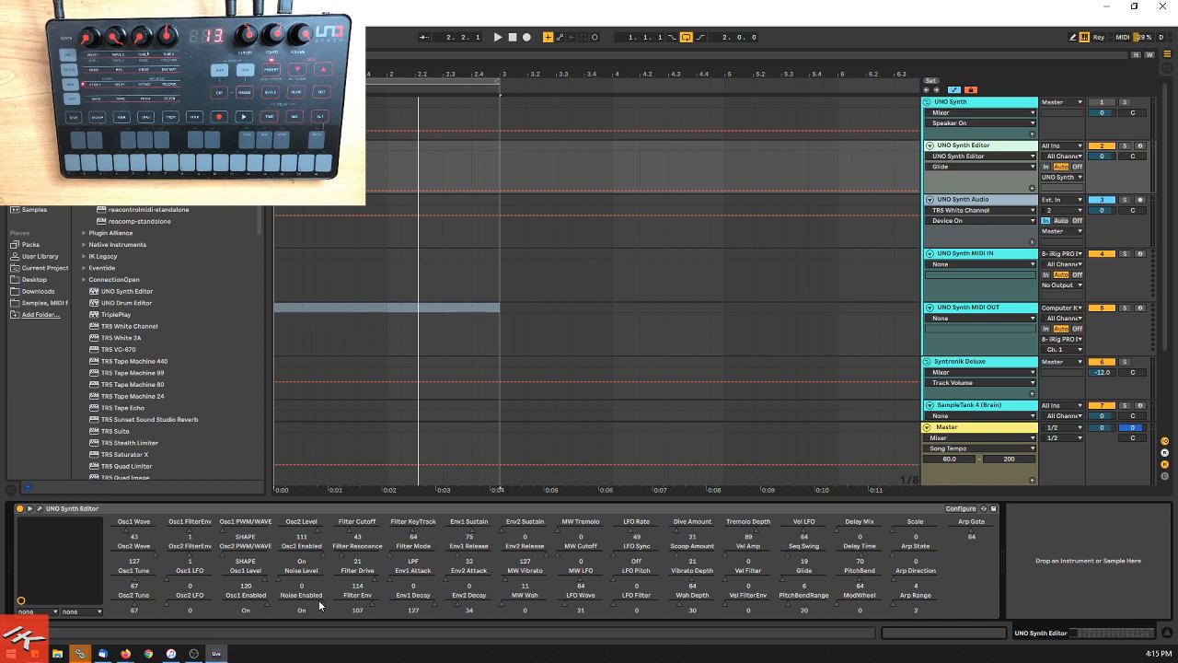
right_click(364, 532)
click(405, 530)
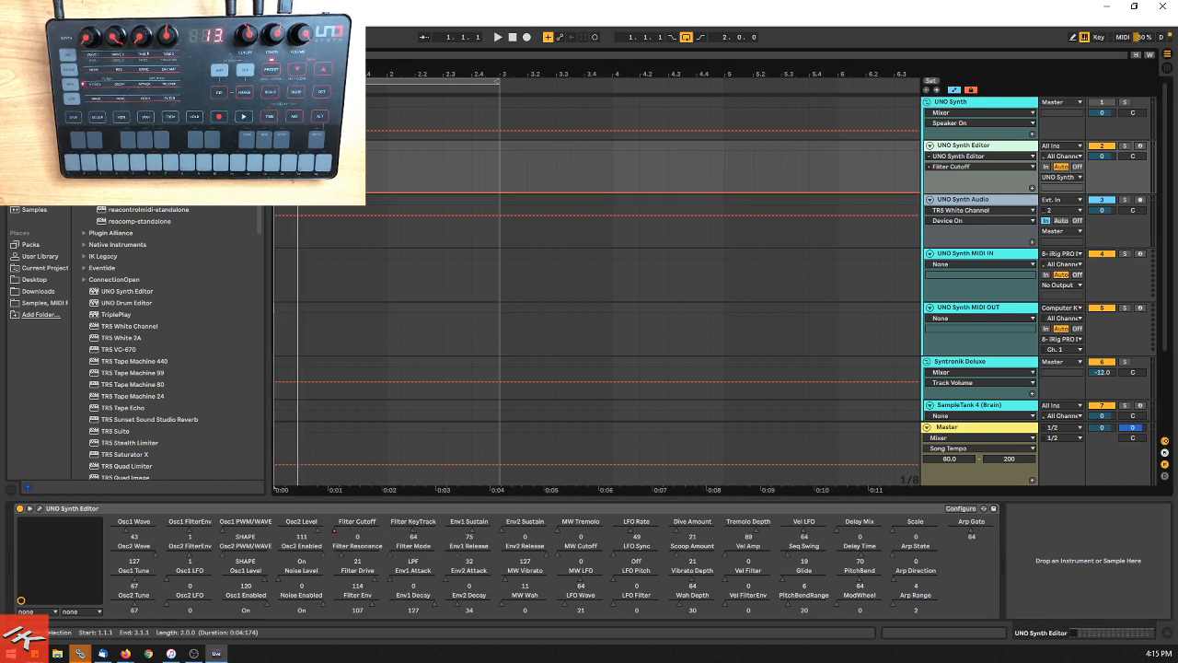
Step: Draw a half-bar rise-and-fall shape in the Filter Cutoff automation and duplicate it until it fills the two-bar loop
mouse_move(322, 192)
mouse_down()
mouse_move(322, 151)
mouse_move(322, 193)
mouse_move(277, 170)
mouse_up()
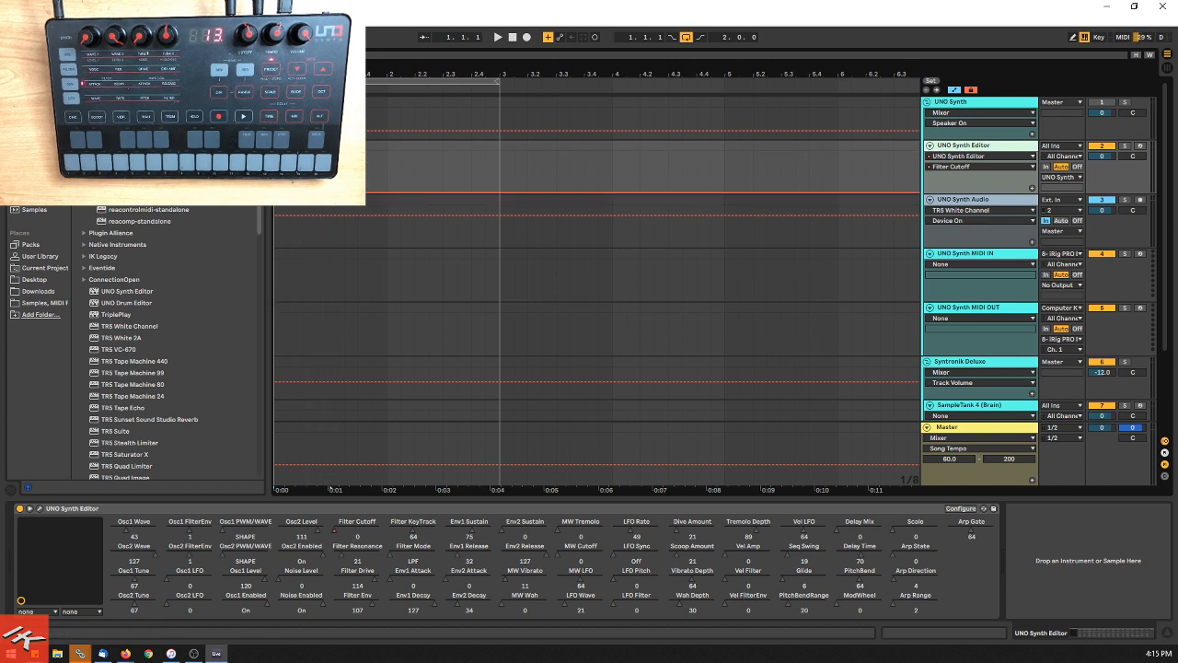
key(ctrl+d)
key(ctrl+d)
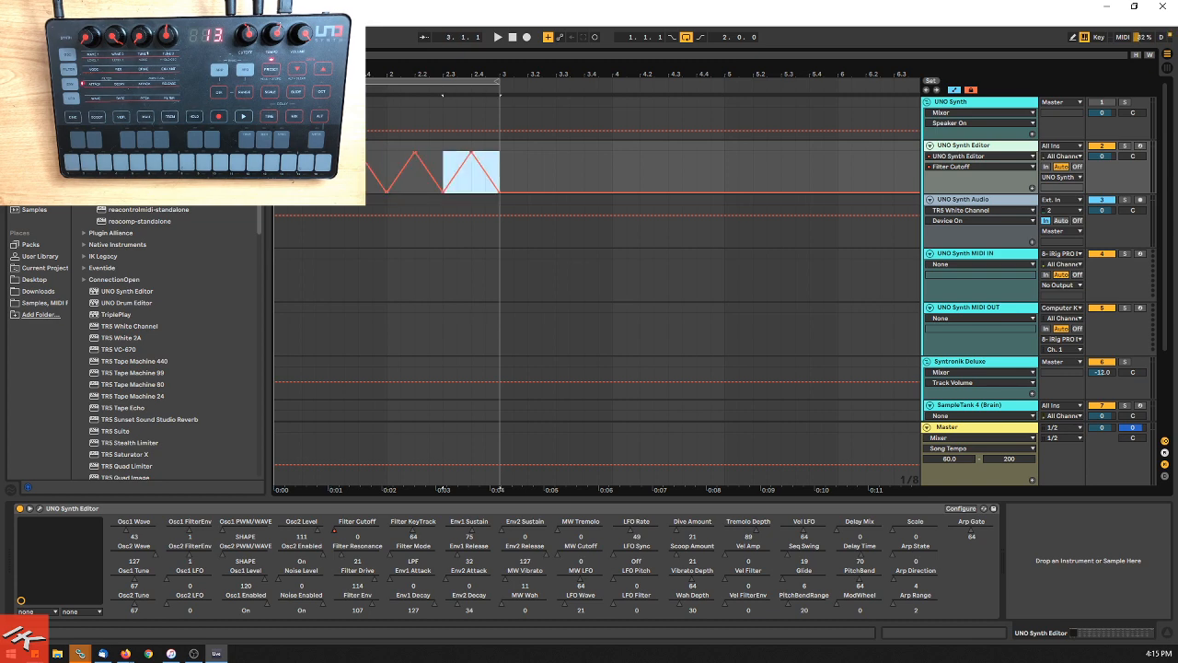
Step: Play the loop from the beginning to hear the Filter Cutoff automation on the synth, then stop the transport
click(511, 41)
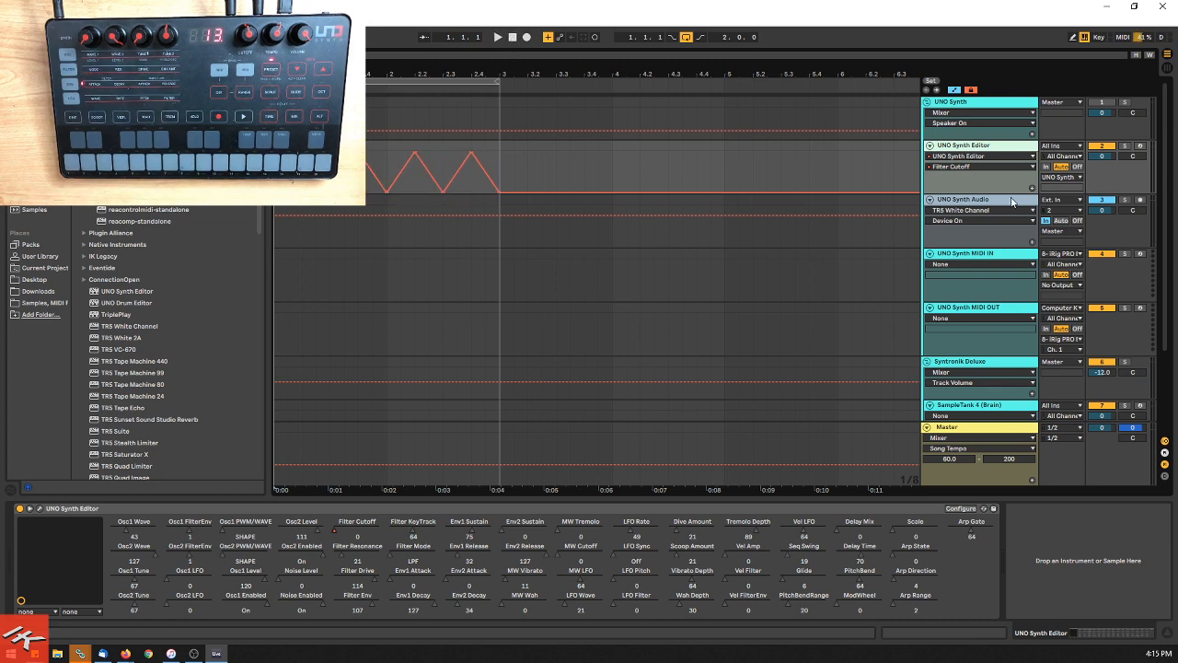
scroll(1096, 227, down, 3)
scroll(1104, 241, up, 3)
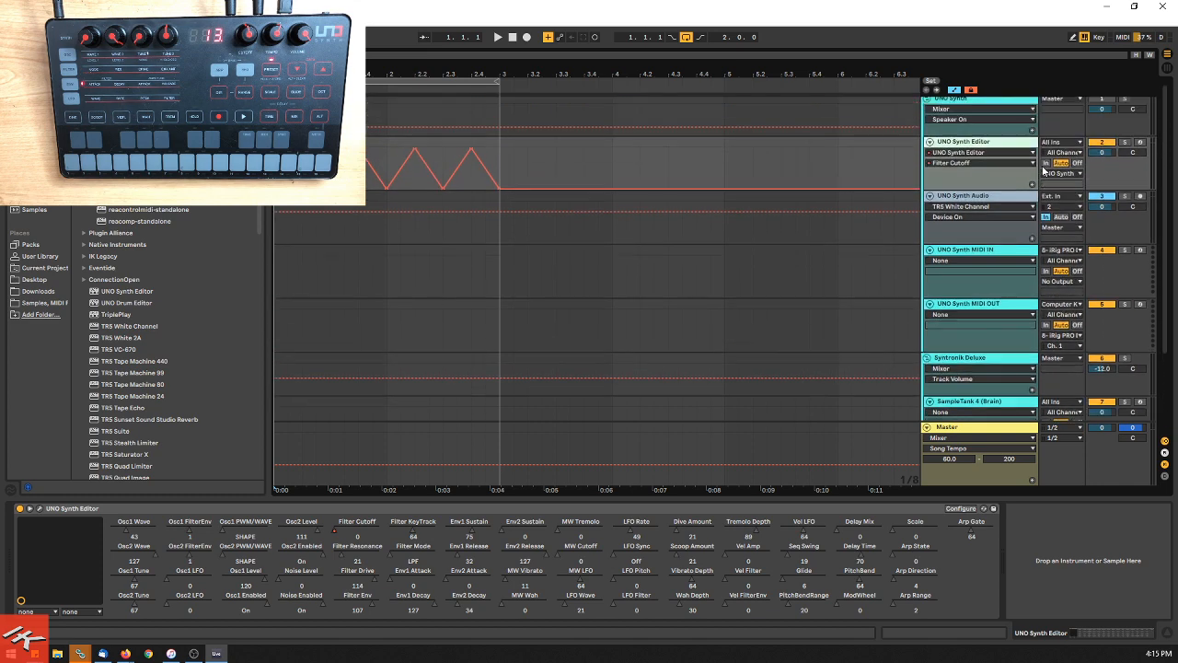
key(space)
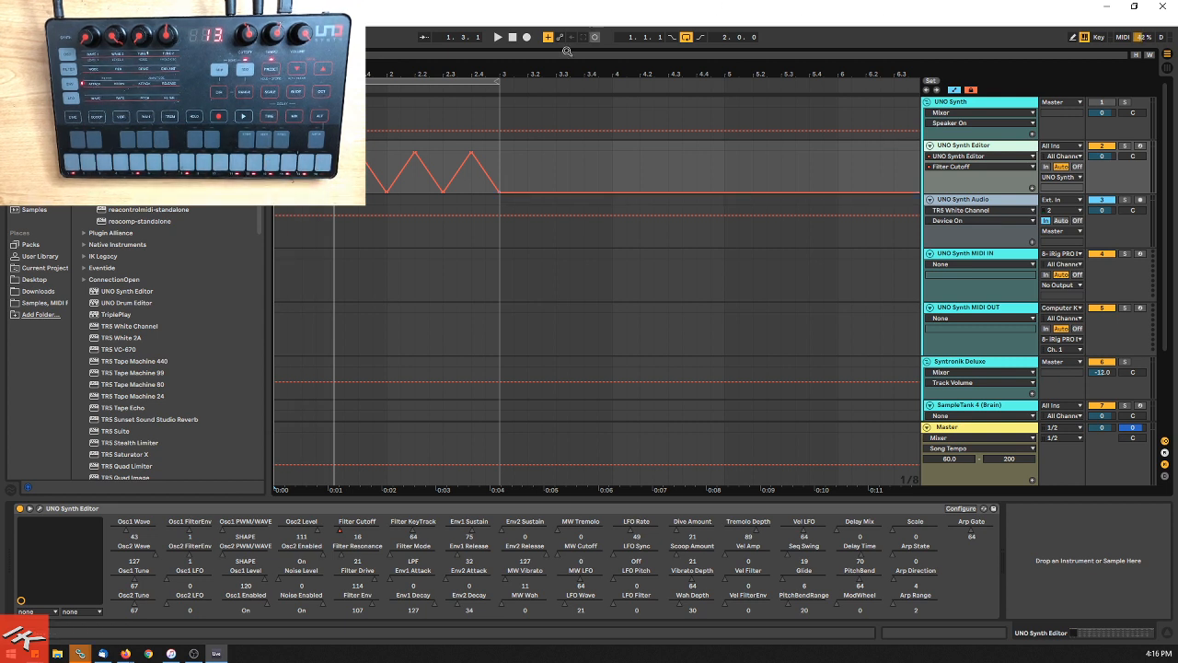
key(space)
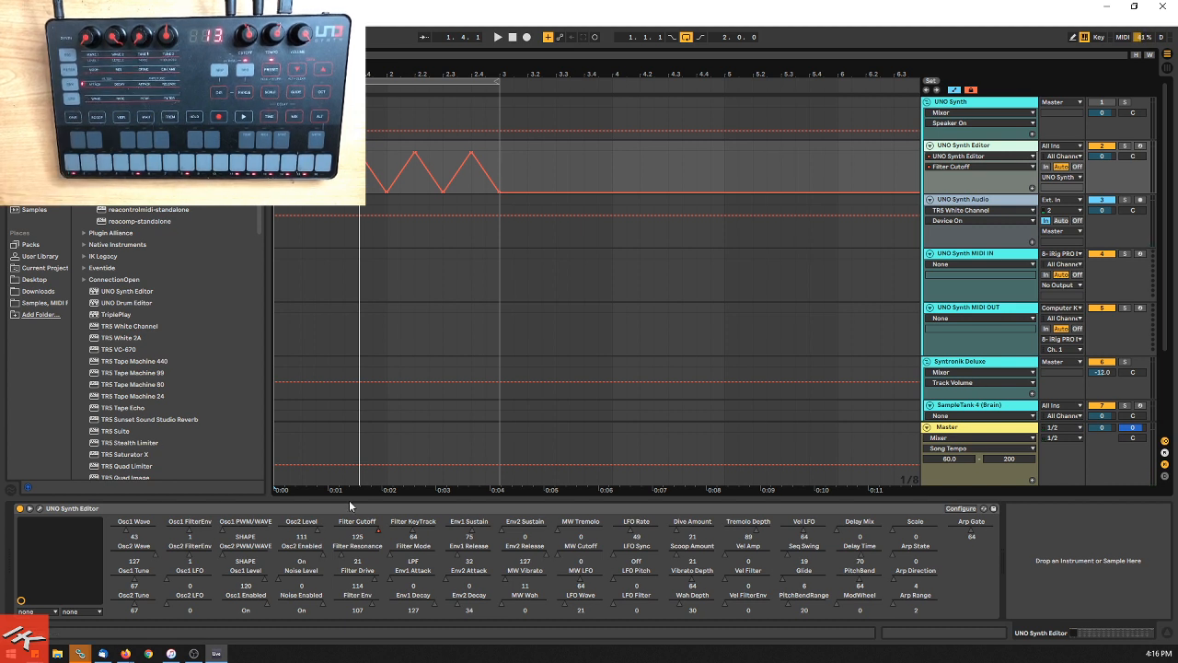
Step: Draw a Filter Resonance automation curve that peaks moderately at bar 2 and falls to zero at the loop end, and play it back
right_click(372, 566)
click(405, 555)
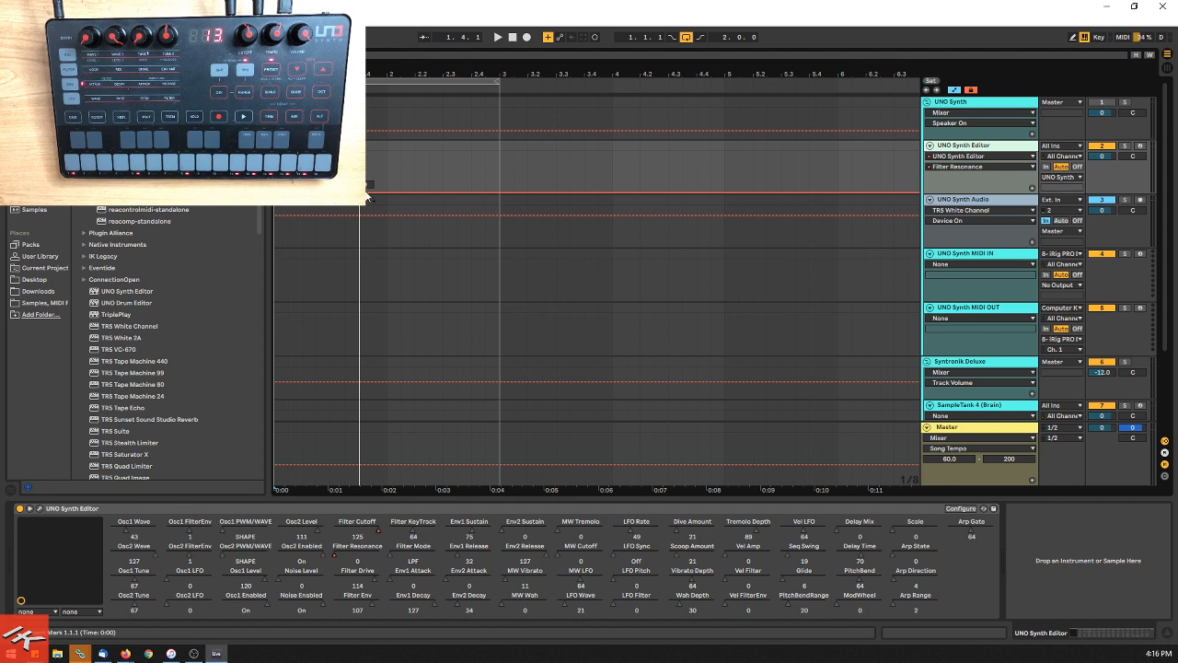
drag(384, 190, 394, 151)
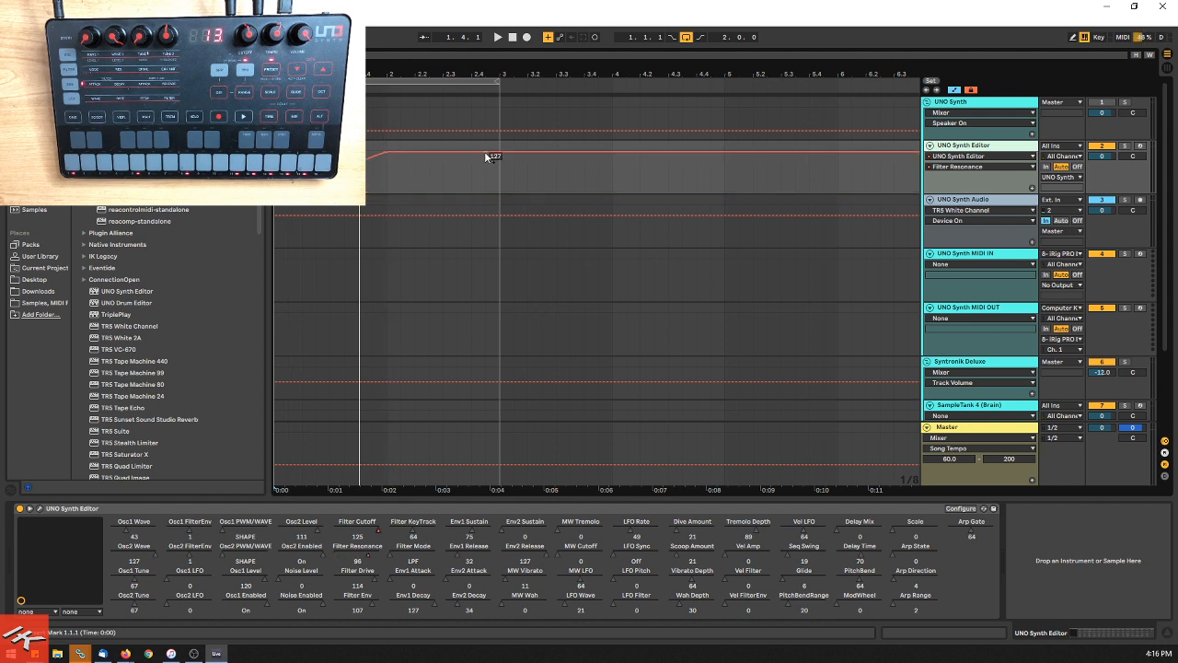
drag(486, 156, 497, 191)
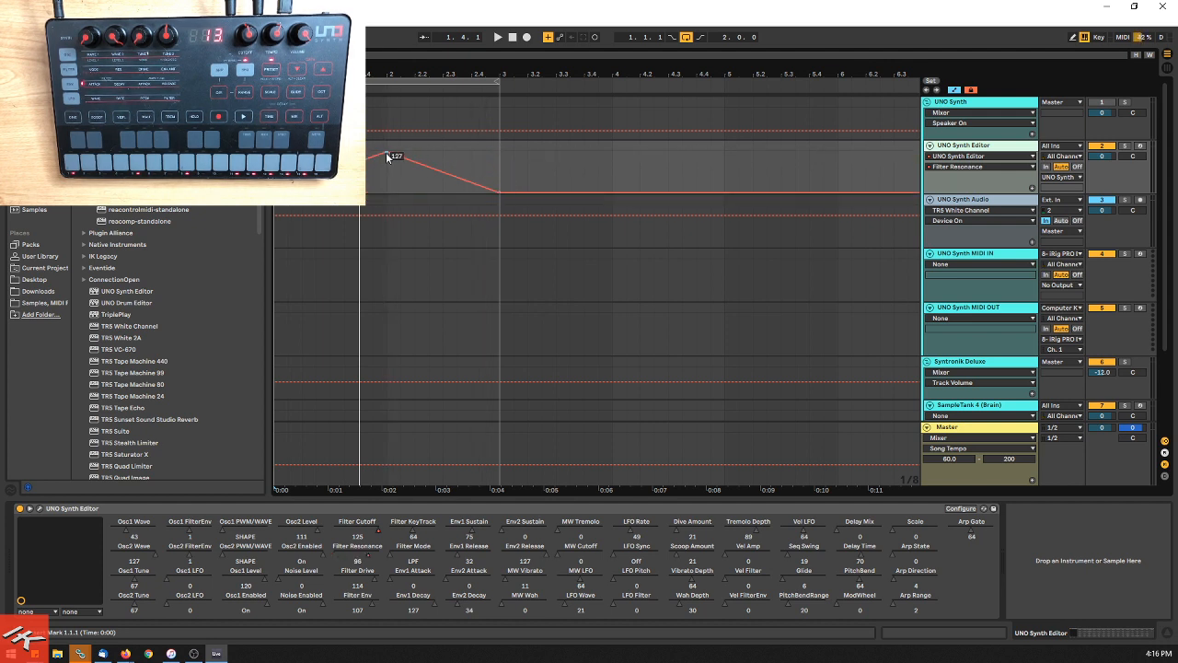
drag(386, 154, 386, 171)
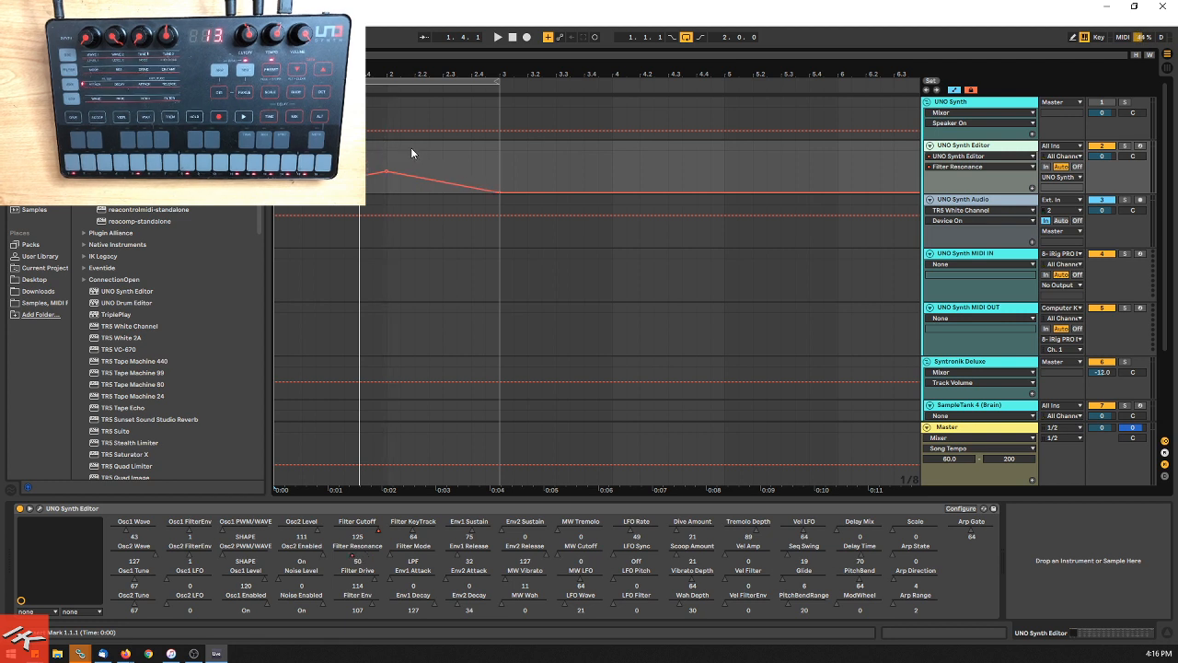
click(509, 38)
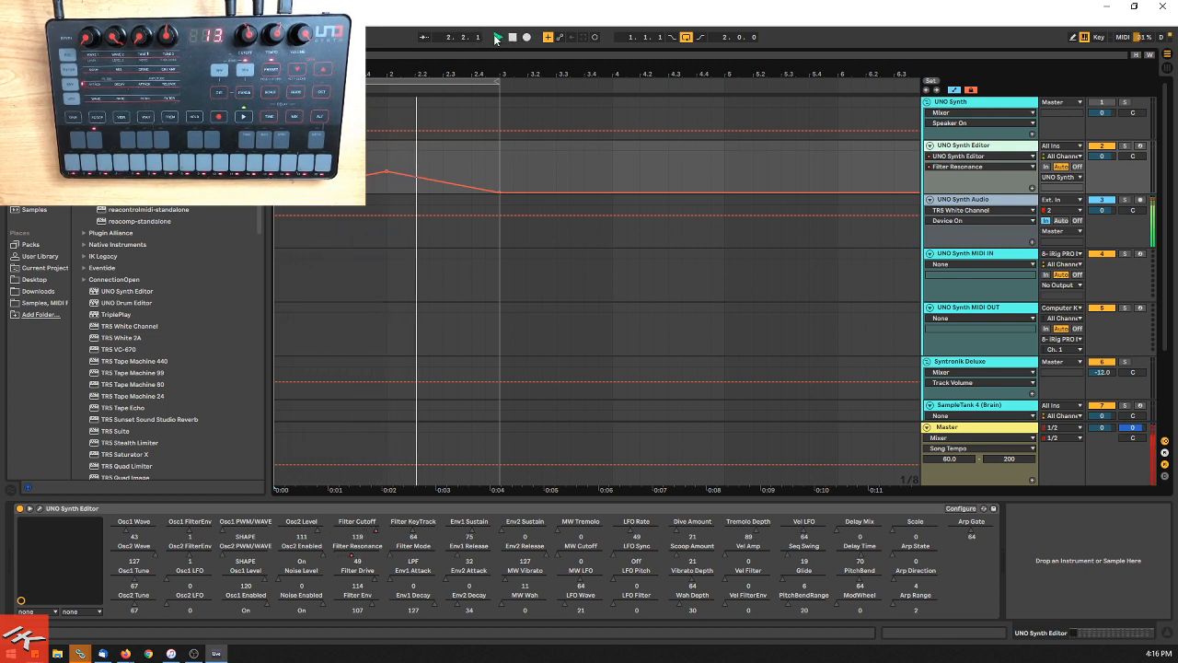
click(513, 37)
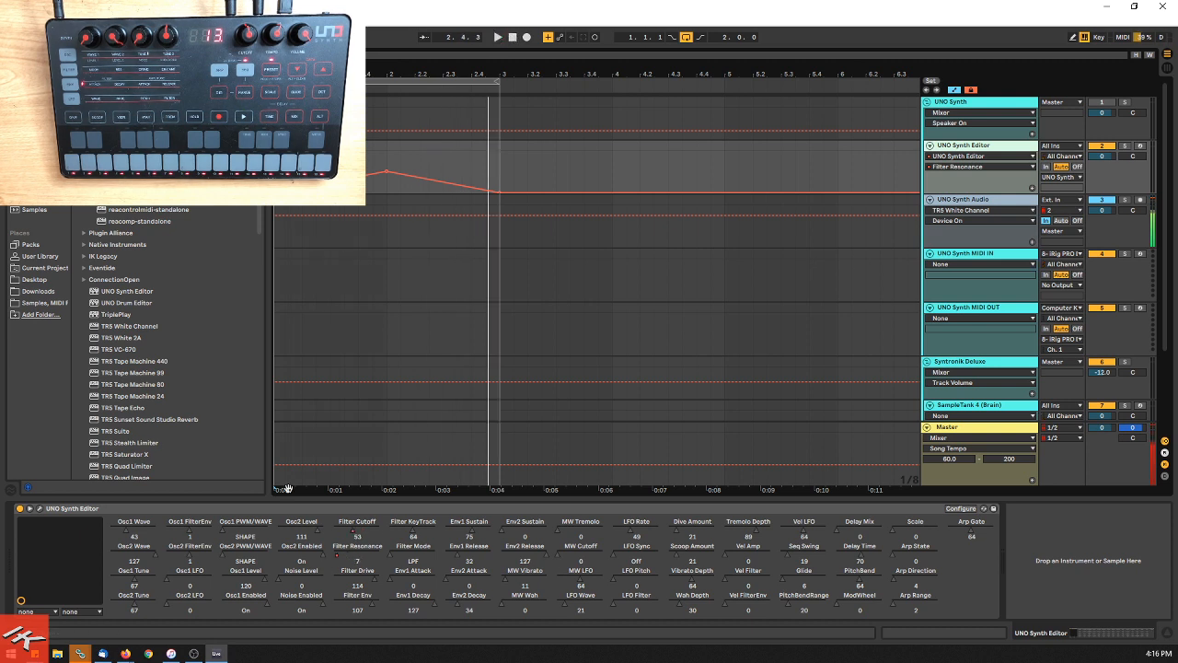
Step: Delete the Filter Cutoff and Filter Resonance automation of the UNO Synth Editor plug-in
right_click(371, 530)
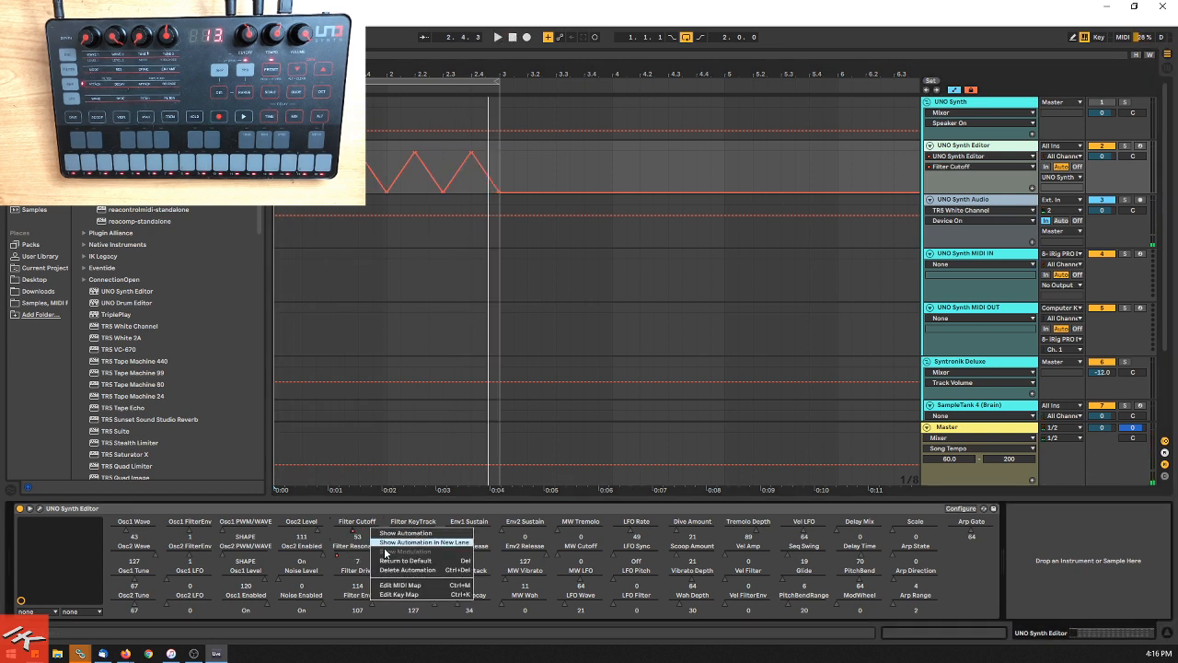
click(385, 573)
right_click(350, 551)
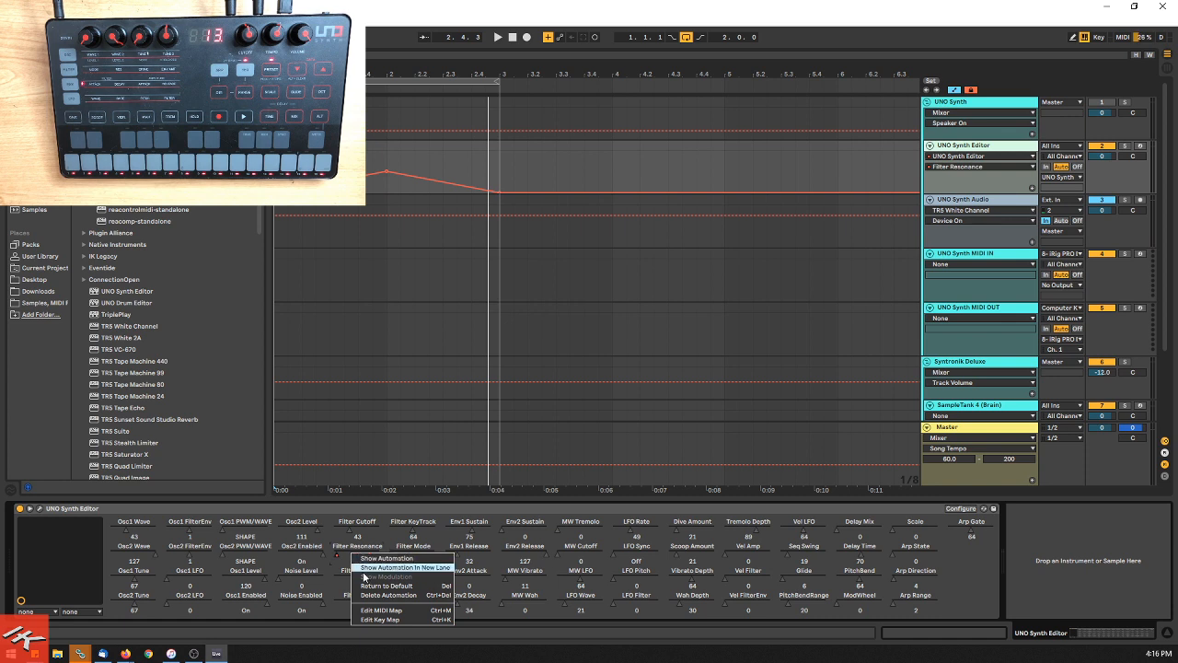
click(366, 596)
Step: Play the loop from the beginning to hear the synth without filter automation, and stop the transport
click(511, 38)
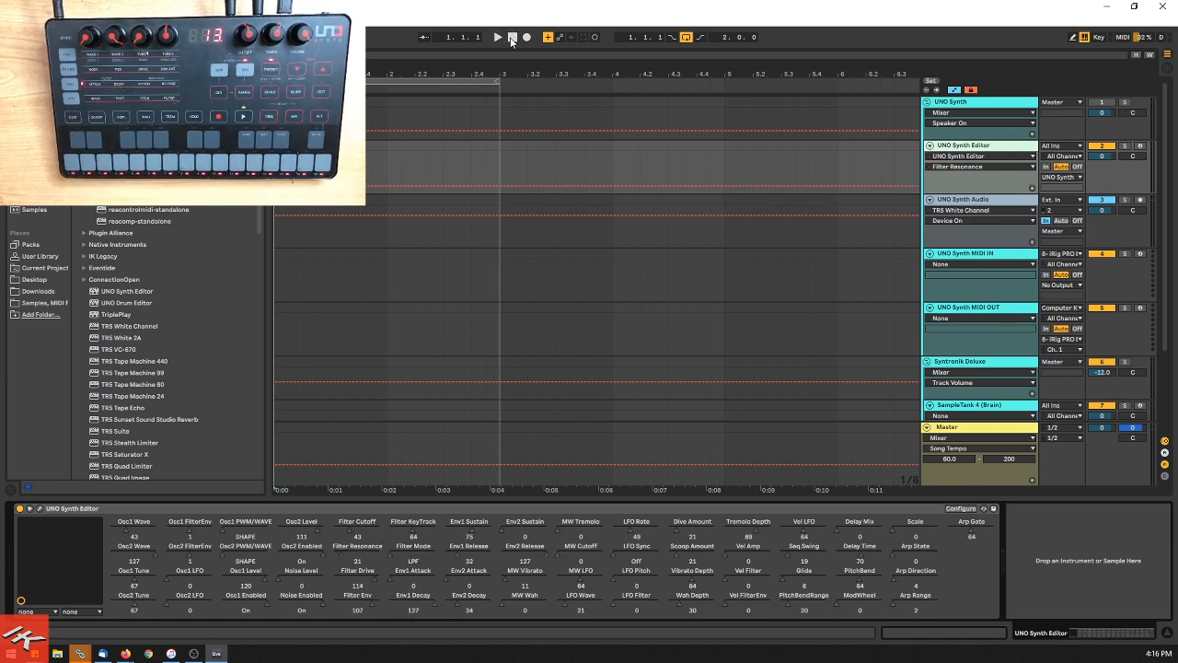
click(500, 36)
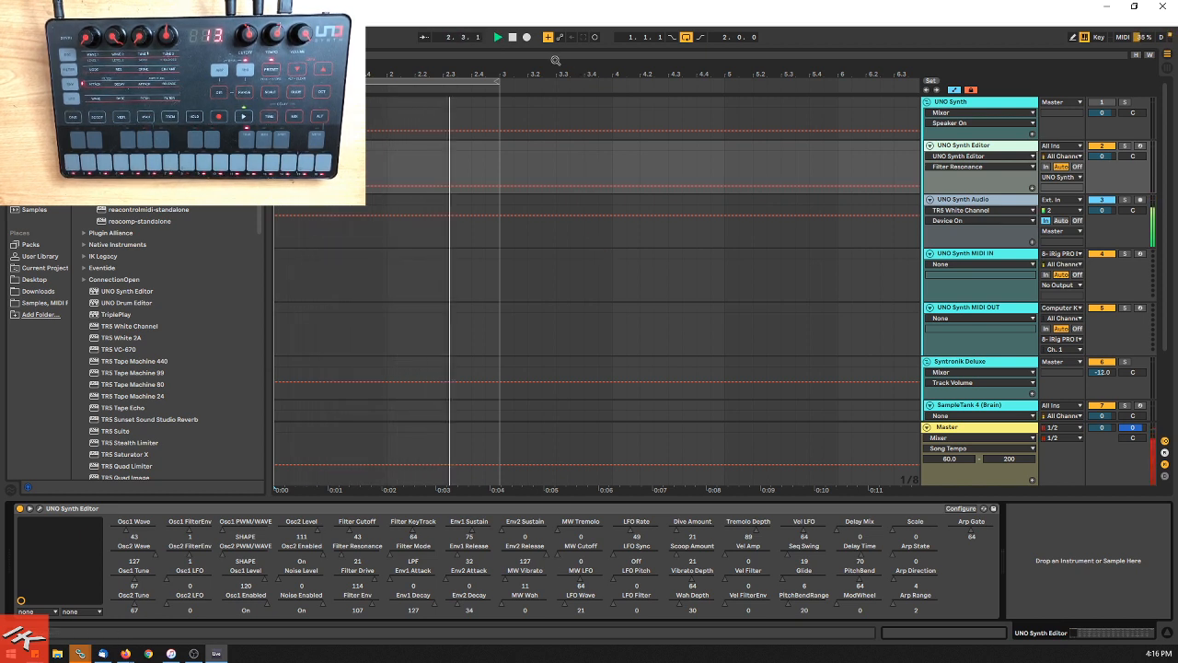
click(513, 38)
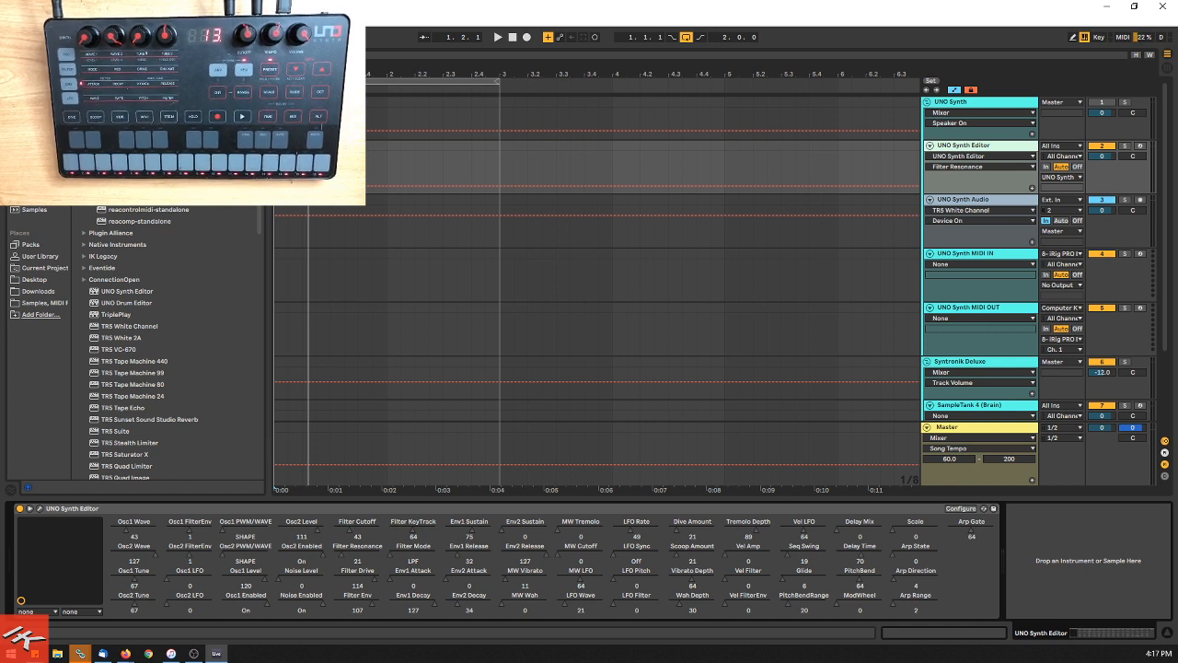
key(alt+Tab)
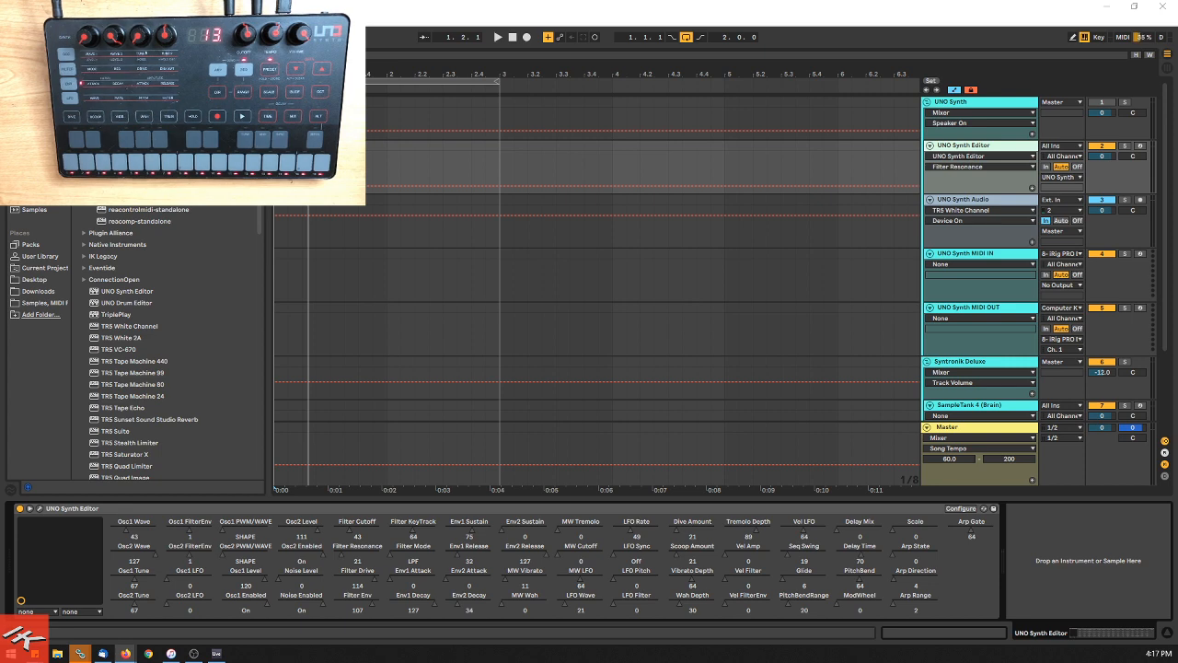
Step: Arm the UNO Synth Audio track with monitoring on Auto and record about one bar of audio from the song start
click(1003, 200)
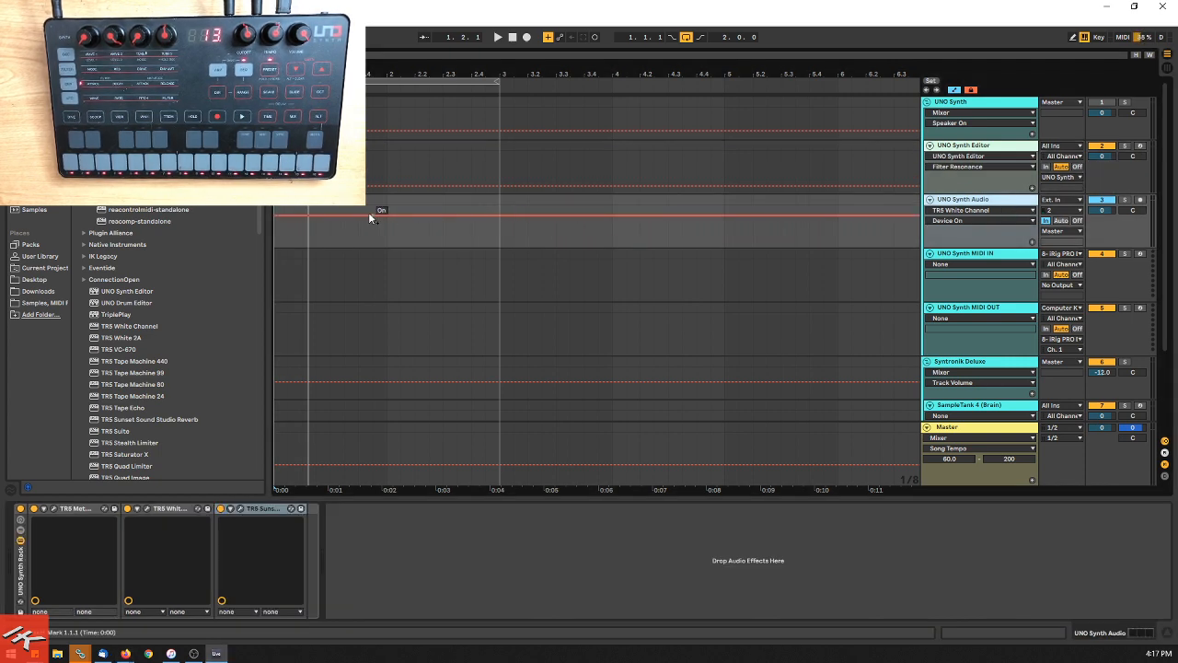
click(1142, 200)
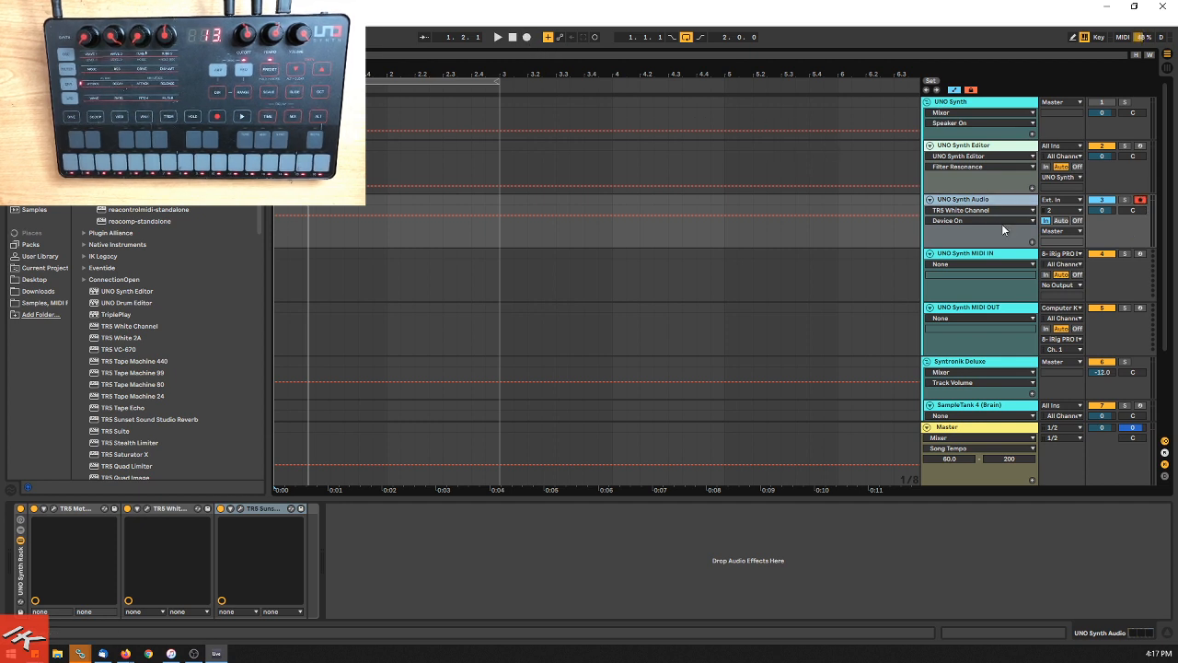
click(1061, 221)
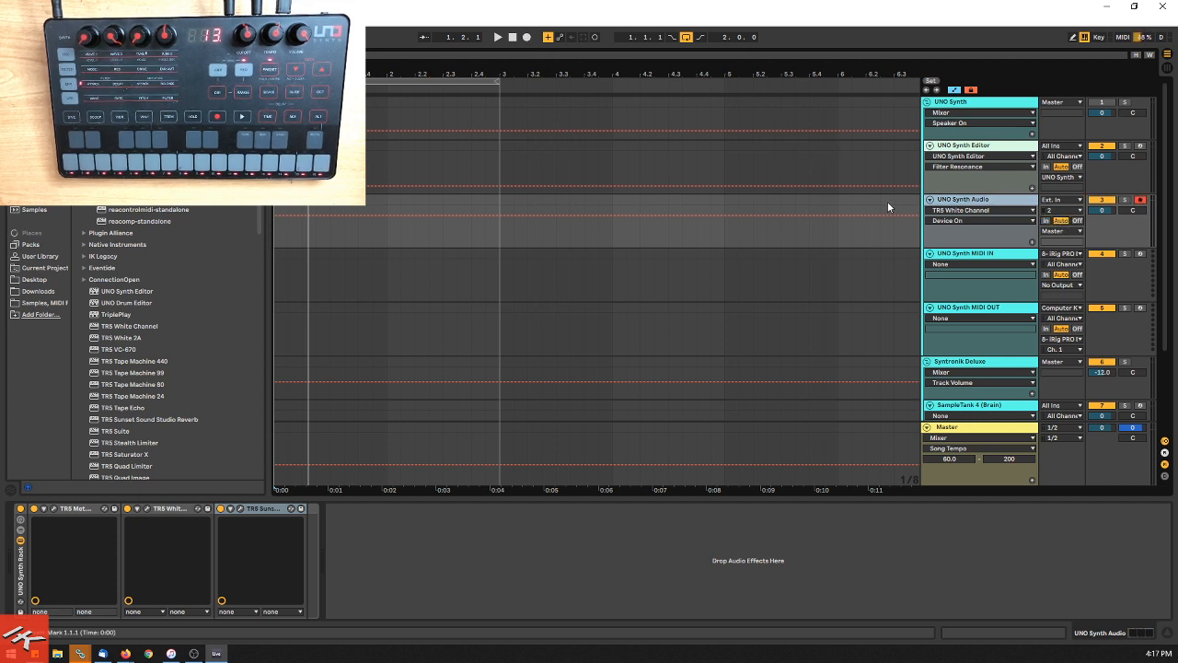
click(526, 38)
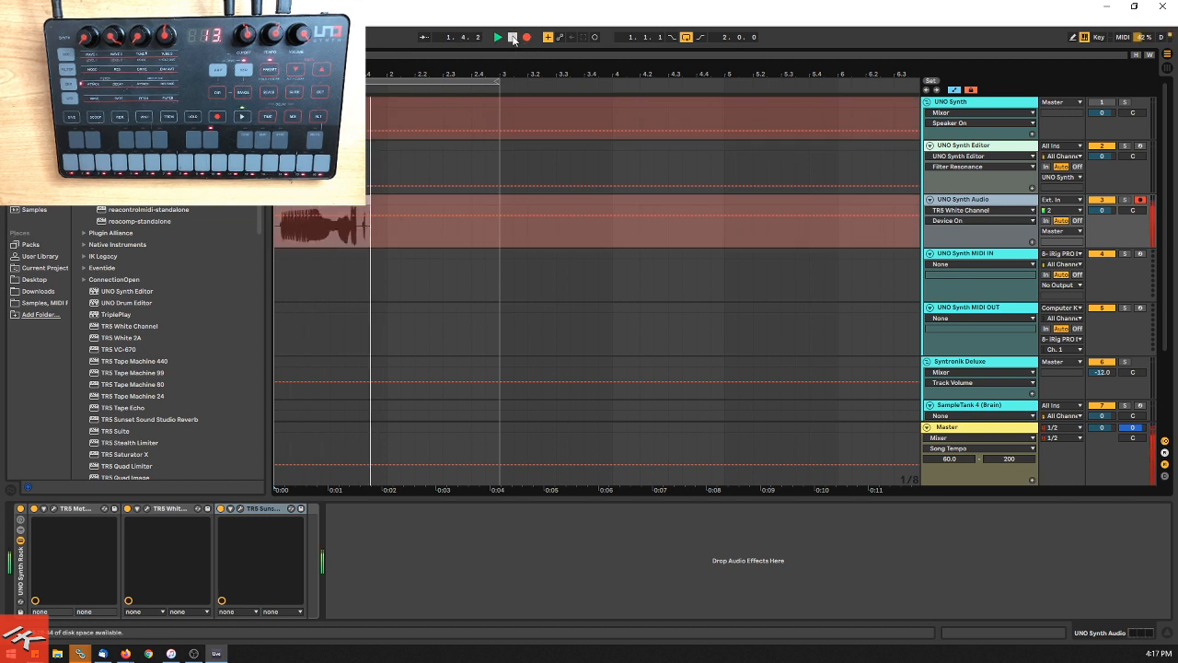
click(513, 38)
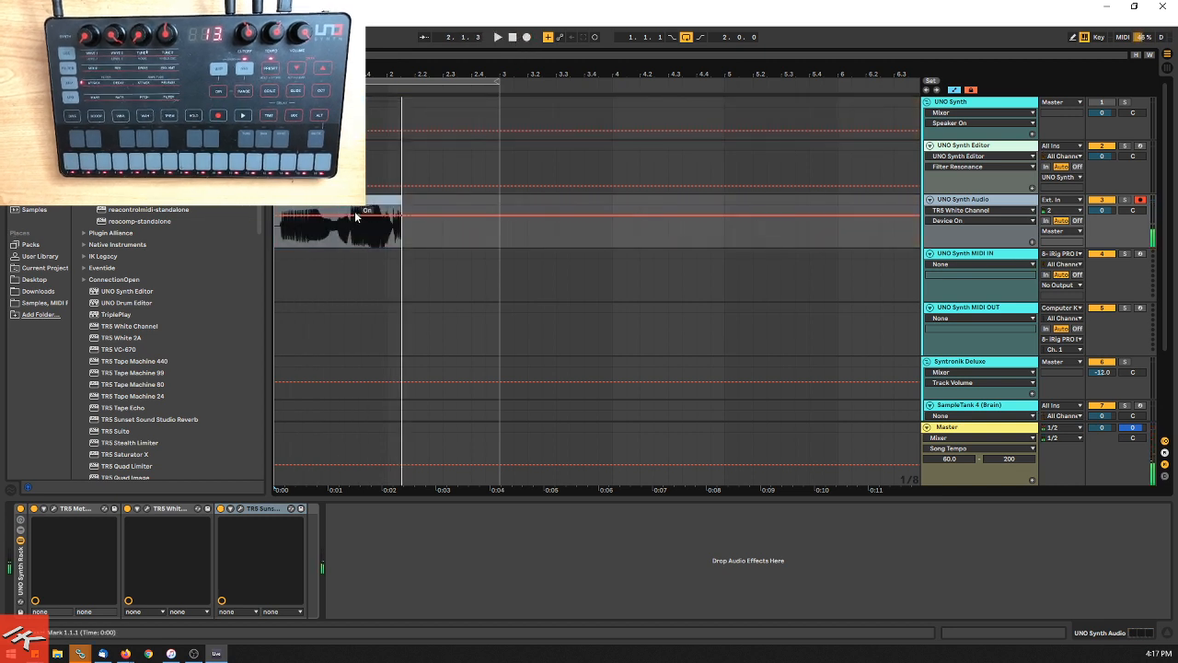
Step: Delete the recorded audio clip from the UNO Synth Audio track
click(369, 216)
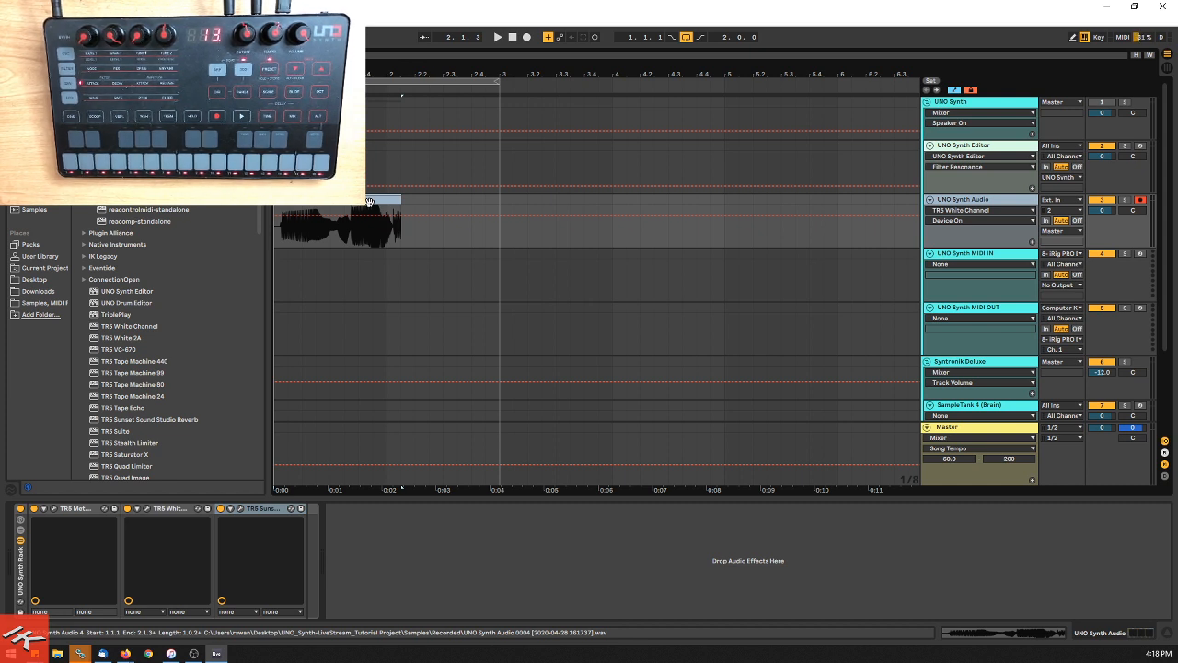
key(Delete)
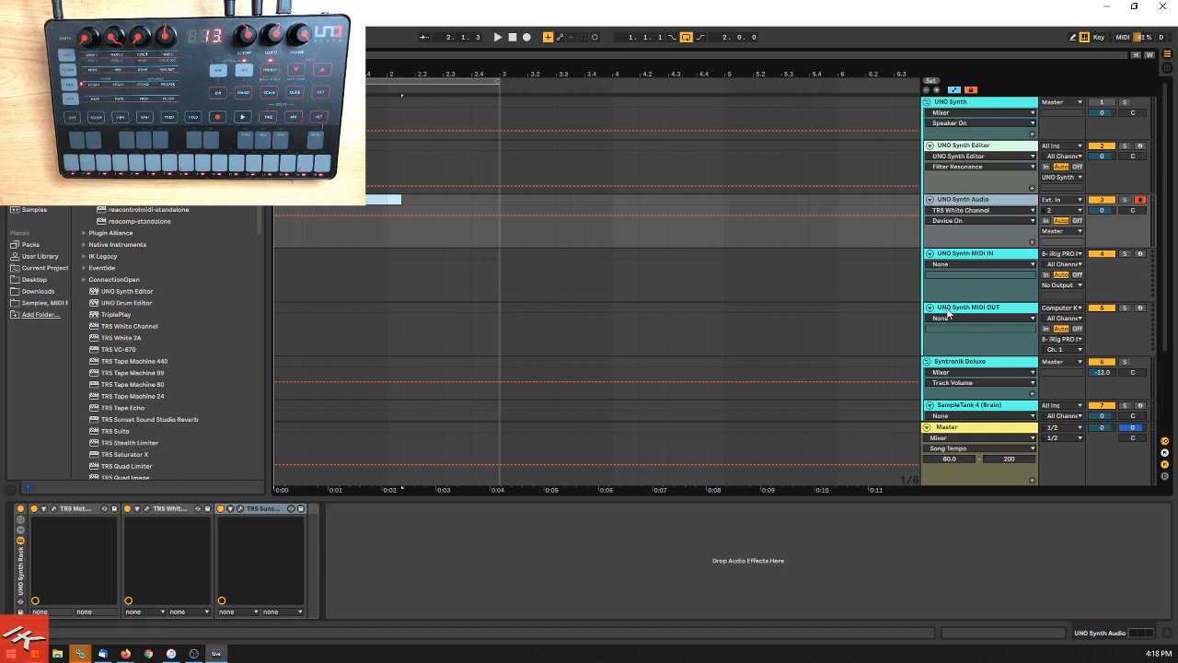
Step: Arm the UNO Synth MIDI OUT track and look through its available MIDI input sources, keeping Computer Keyboard
click(1008, 201)
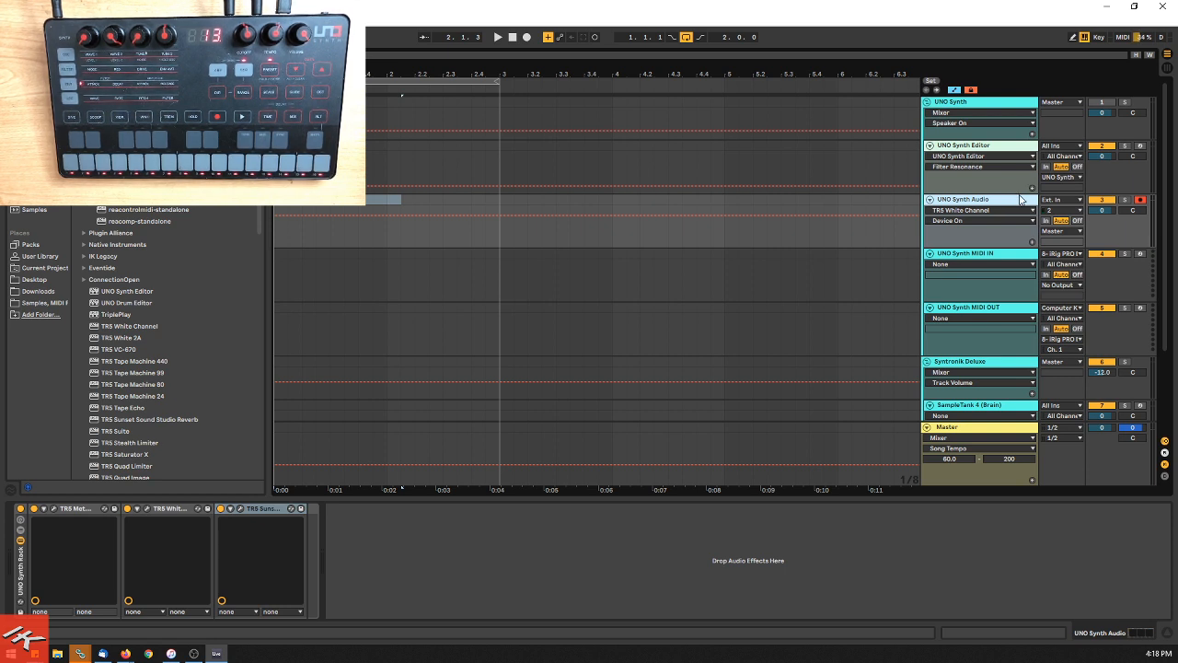
click(1028, 148)
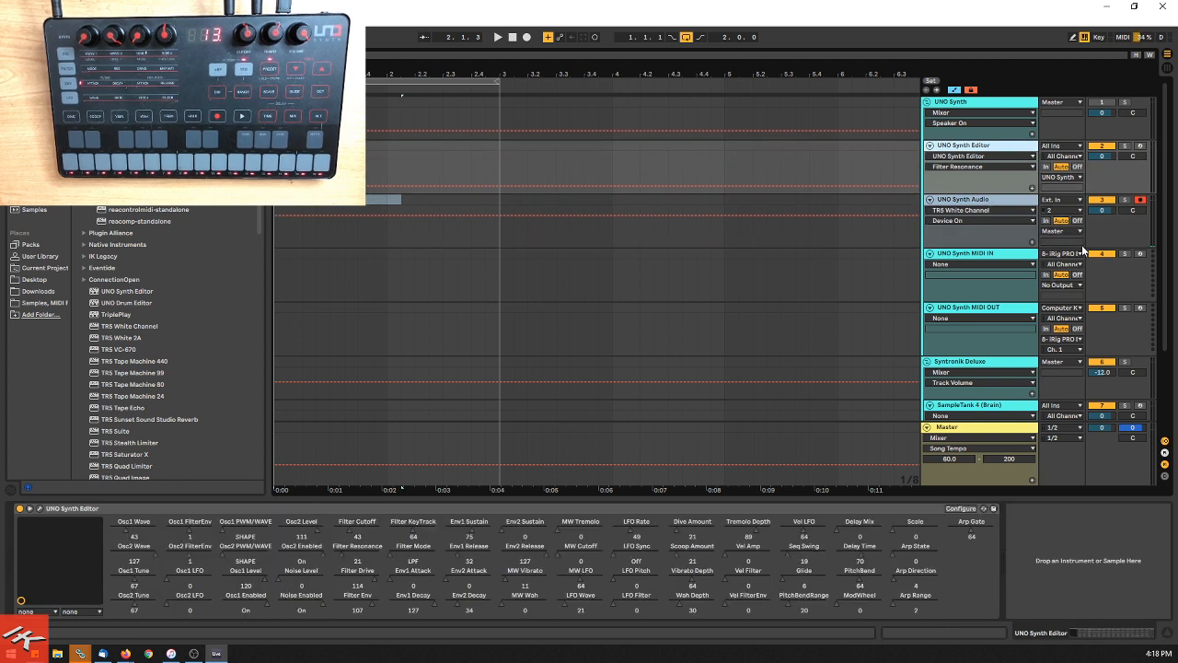
click(1141, 307)
click(1012, 301)
click(1014, 308)
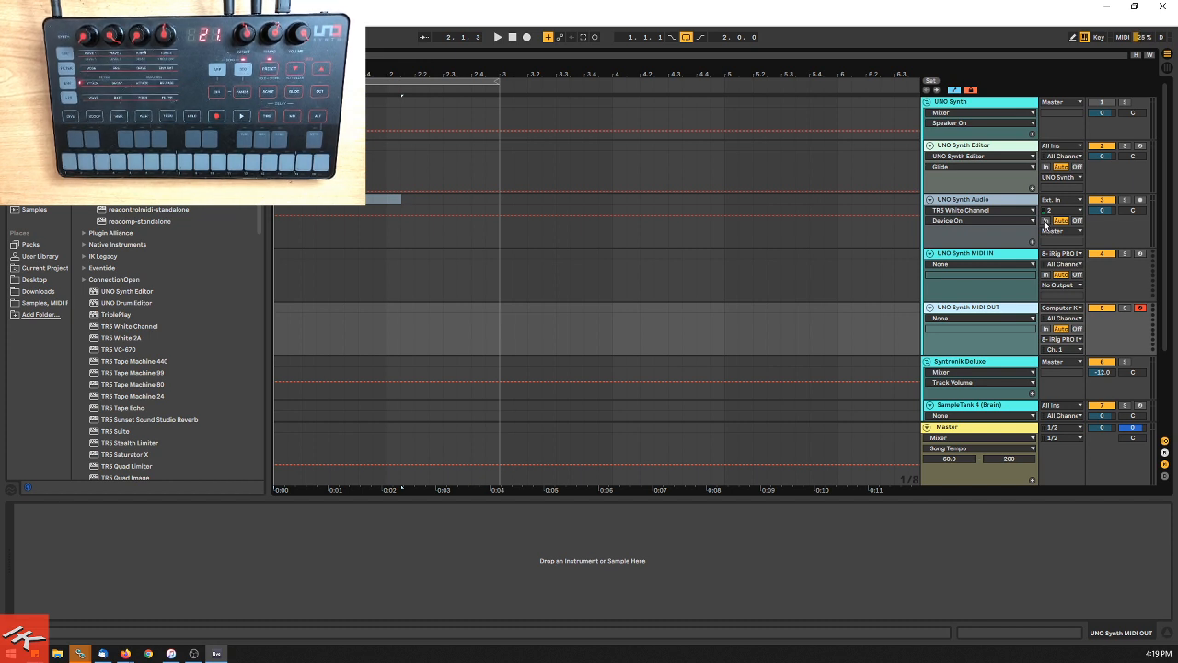
click(1074, 309)
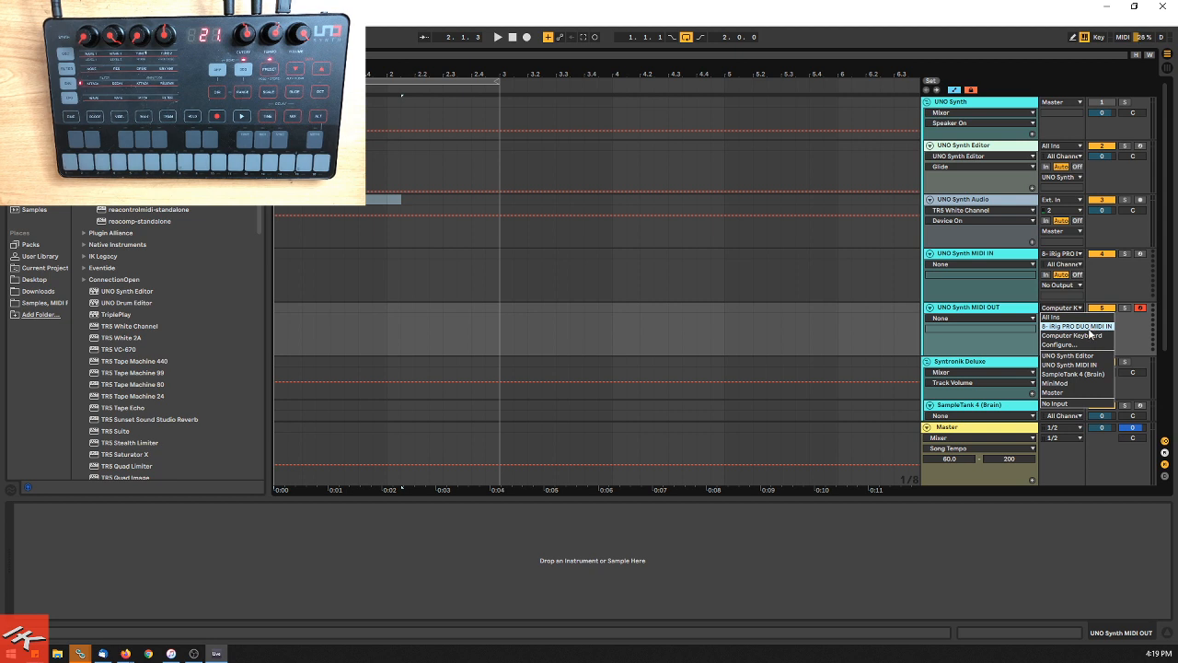
click(1135, 335)
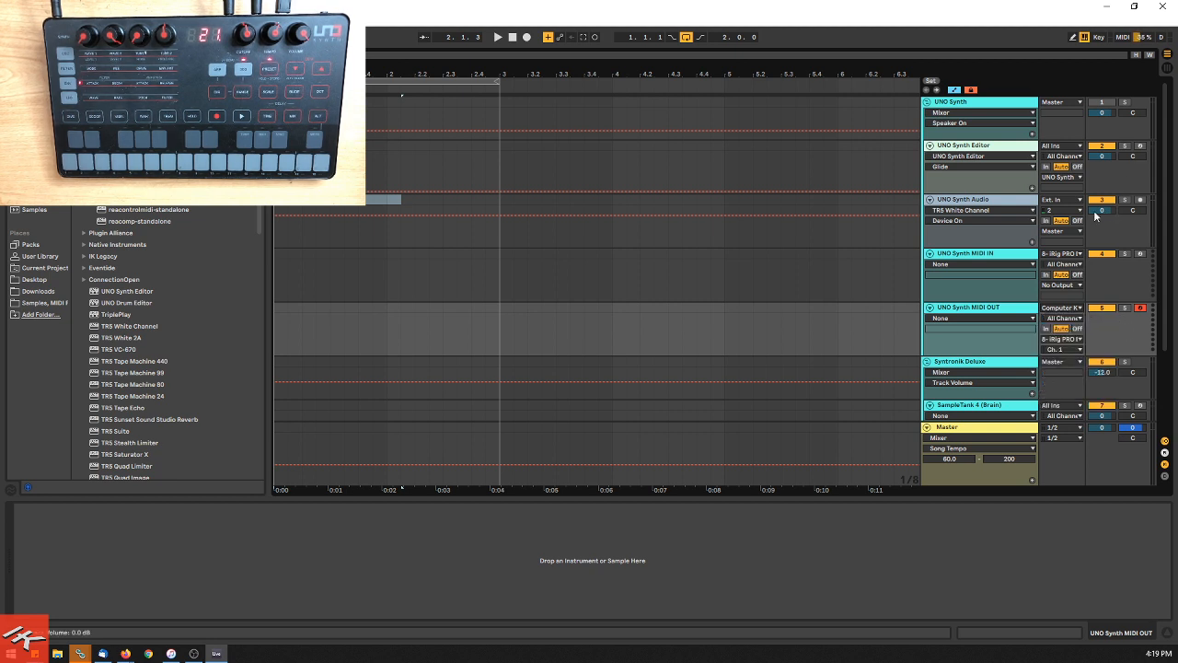
Step: Set the UNO Synth Audio track's monitoring to In to hear the synth, and disarm the UNO Synth MIDI OUT track
click(1047, 221)
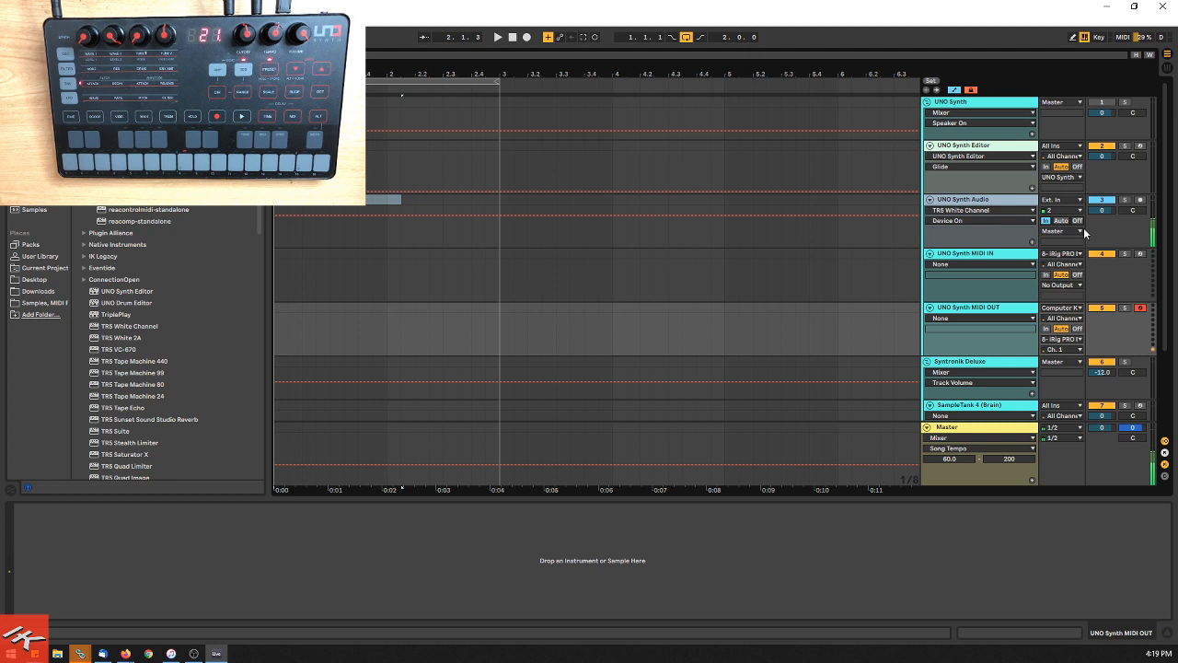
click(1141, 308)
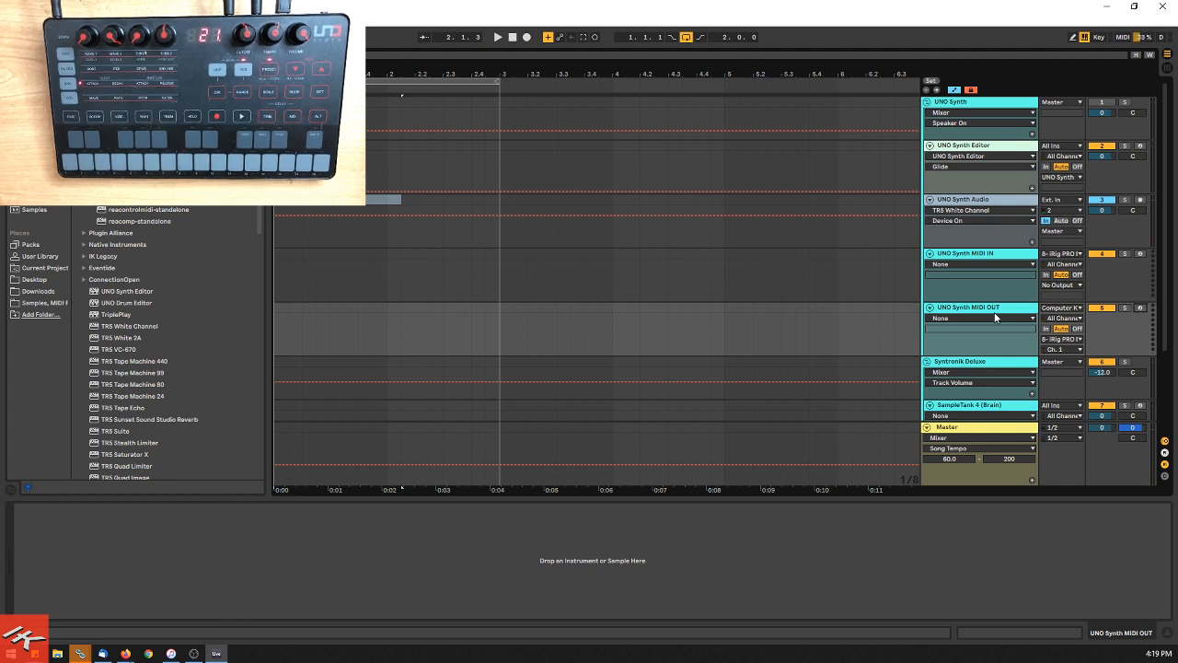
click(996, 309)
click(1011, 255)
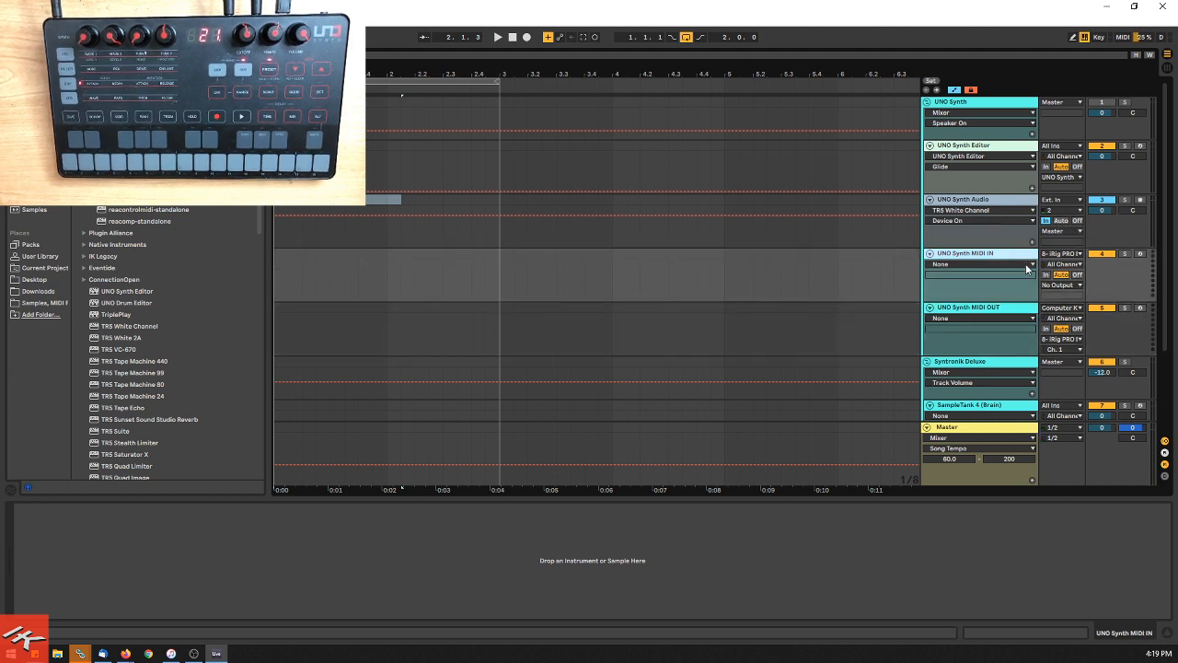
Step: Open the UNO Synth Editor plug-in window, reposition and shrink it to view the current preset's settings, and close it
click(1021, 149)
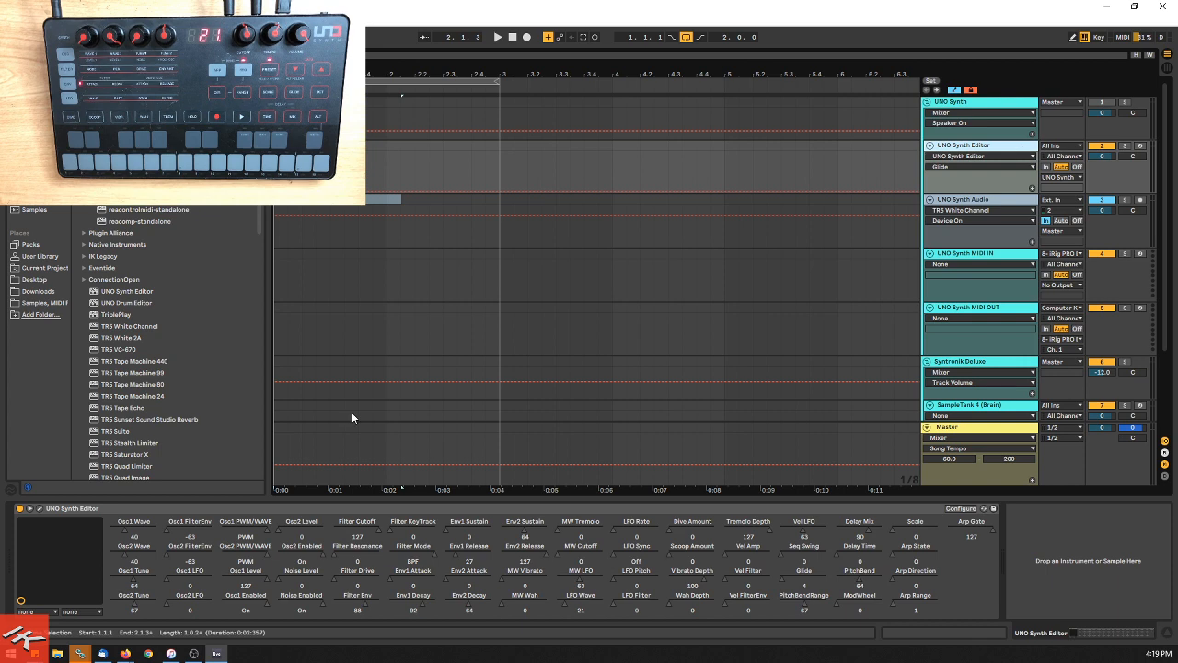
click(40, 509)
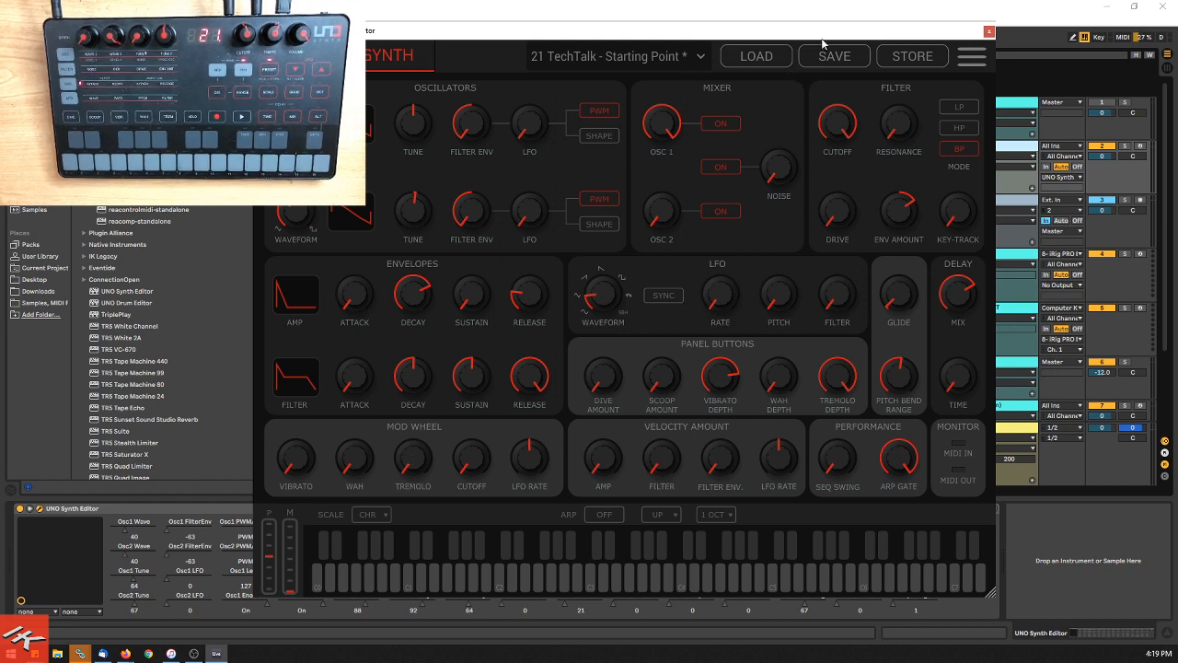
drag(826, 41, 911, 53)
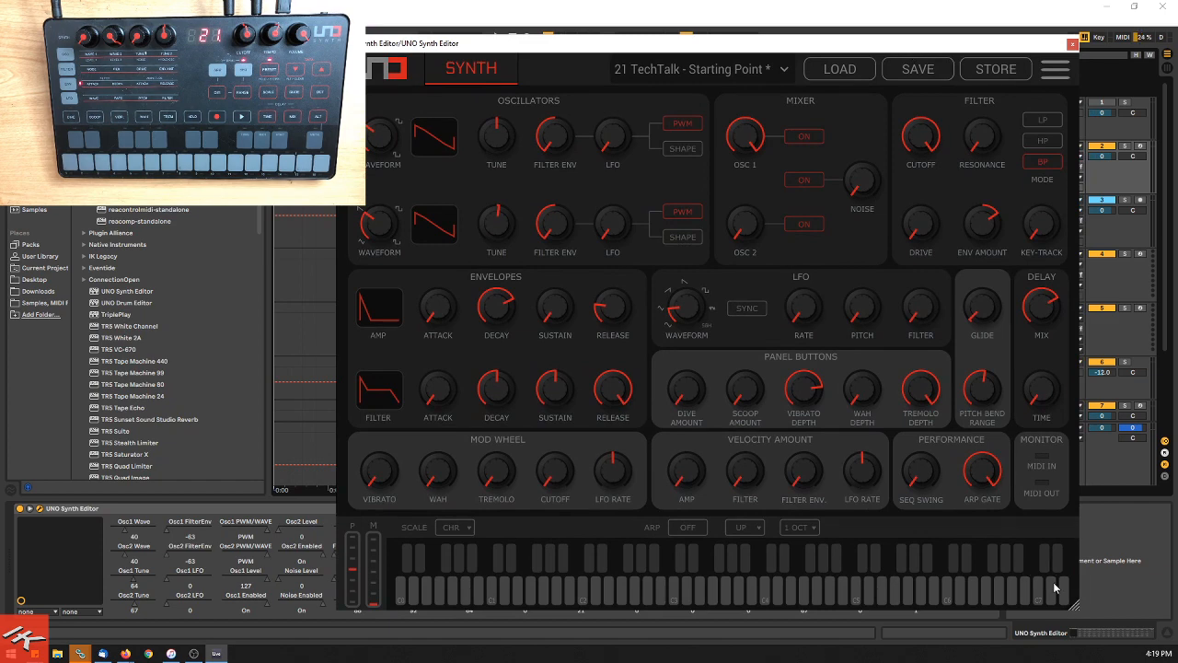
drag(1068, 602, 965, 522)
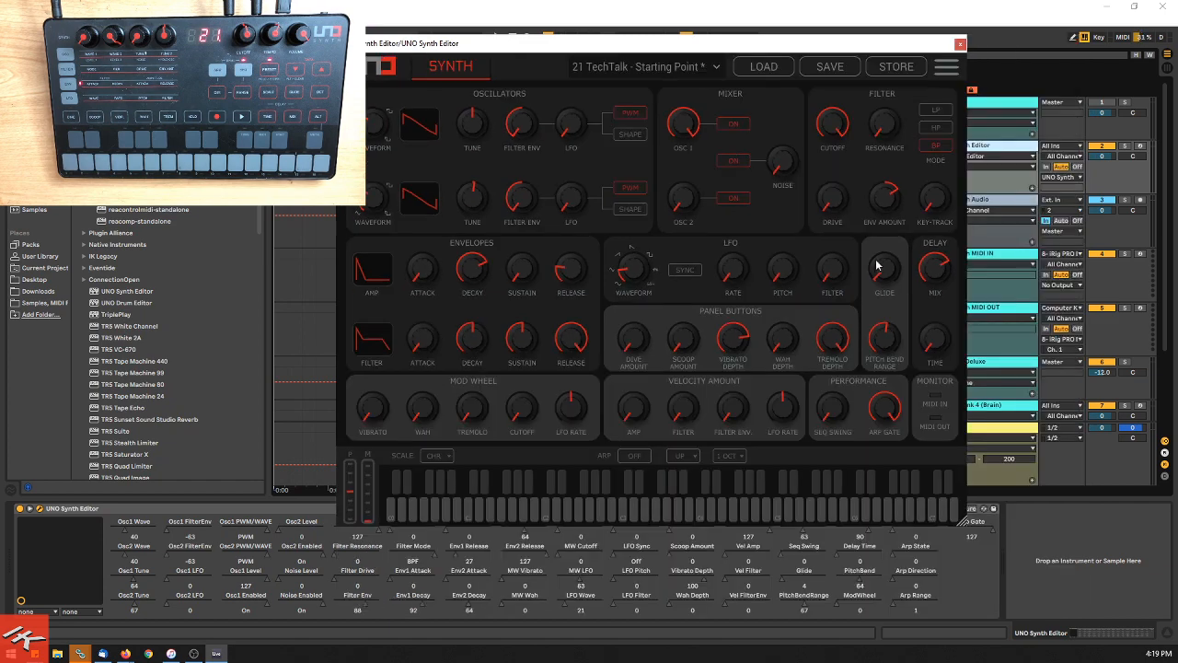
click(960, 44)
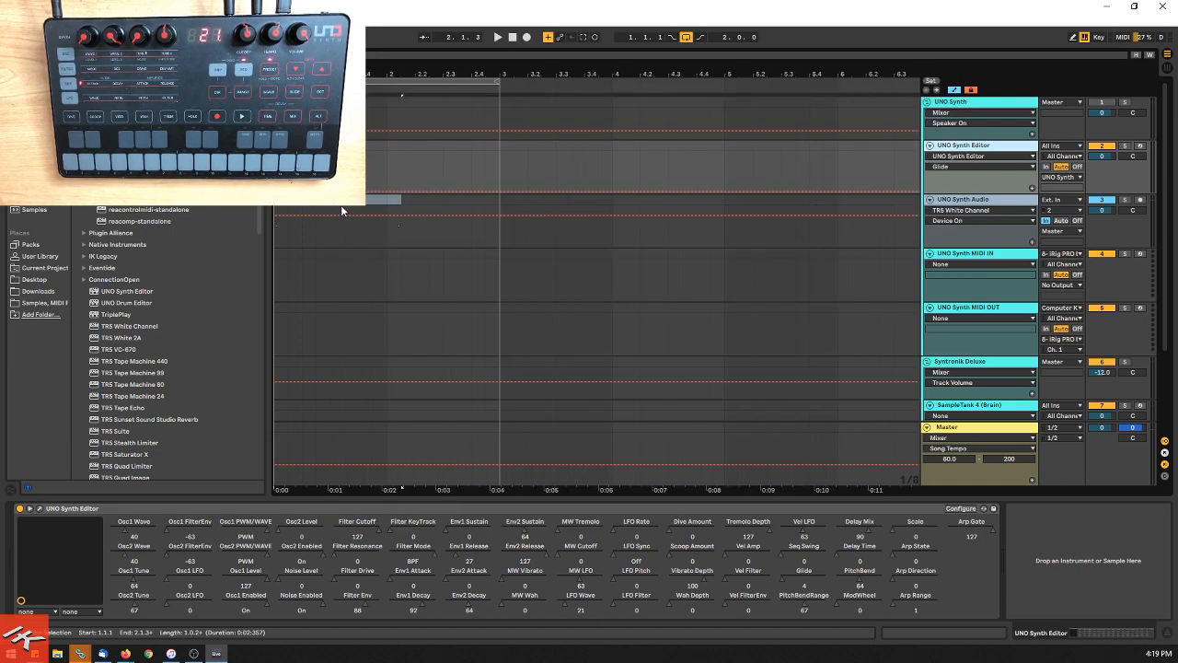
Step: Check the MIDI port assignments in the Link/MIDI preferences, close them, and select the UNO Synth Editor track again
key(alt+Tab)
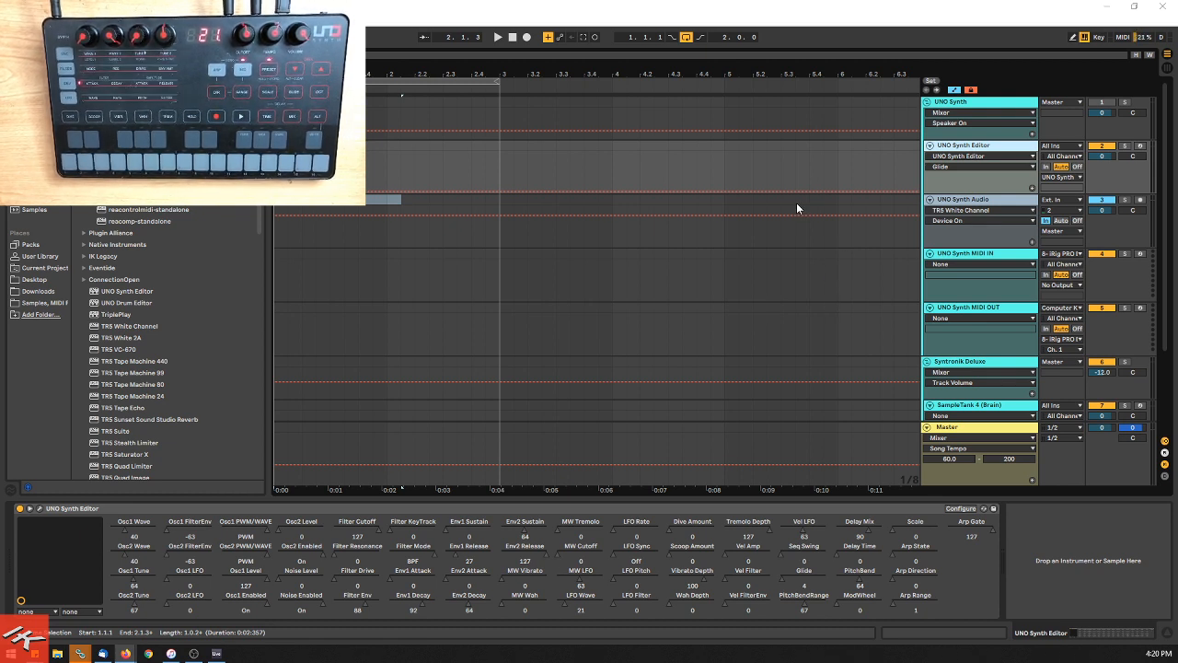
click(963, 201)
key(ctrl+comma)
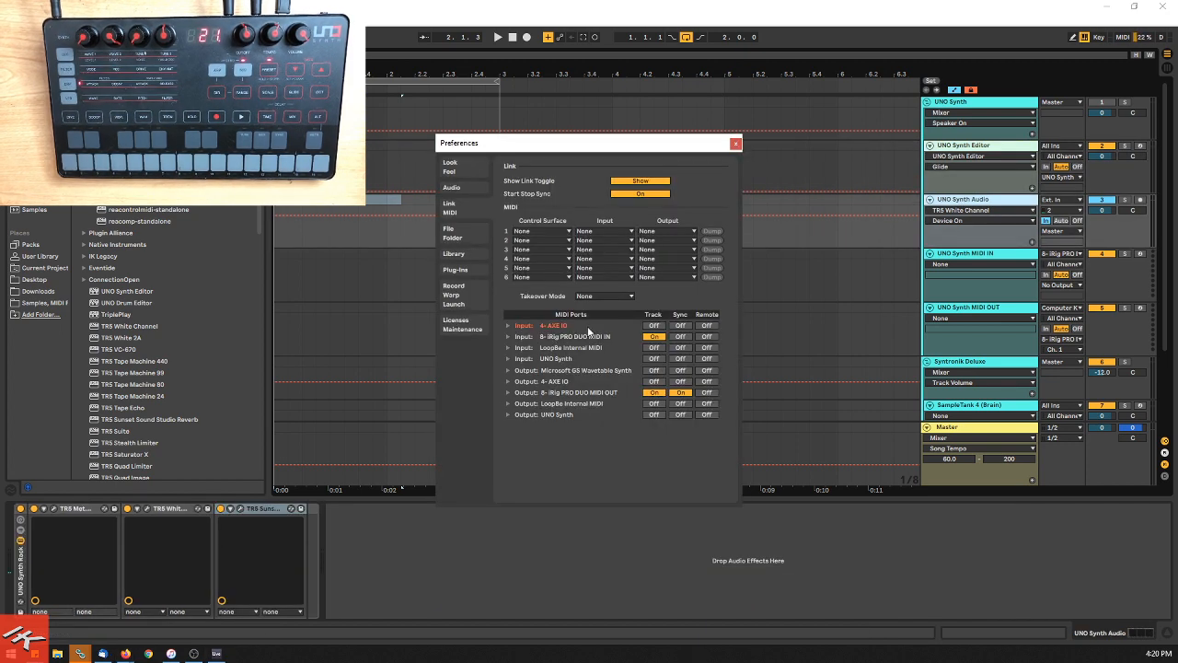
click(735, 143)
click(948, 147)
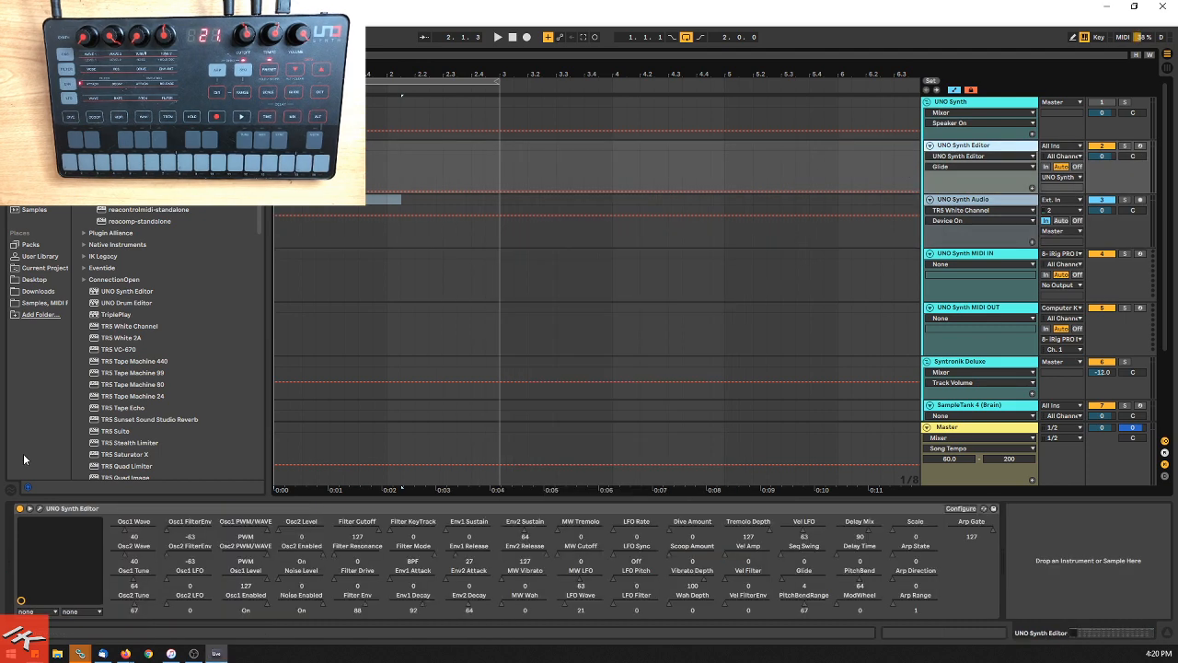
Step: Open the UNO Synth Editor plug-in to review its MIDI settings, move the window aside, and close it
click(40, 508)
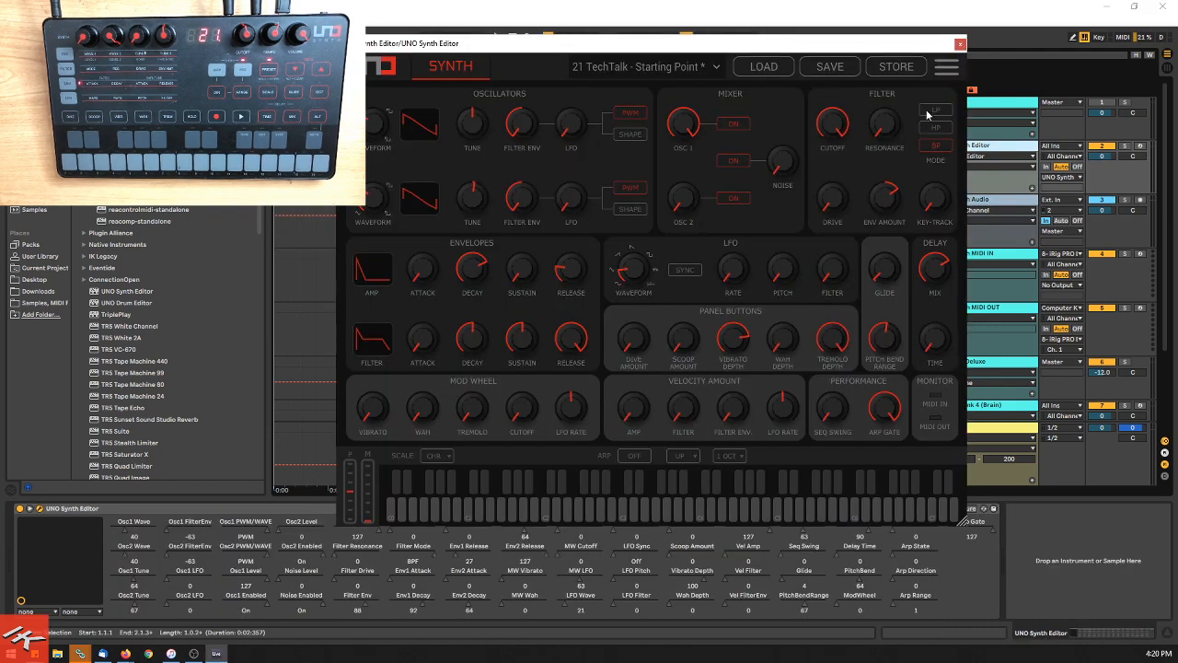
click(945, 68)
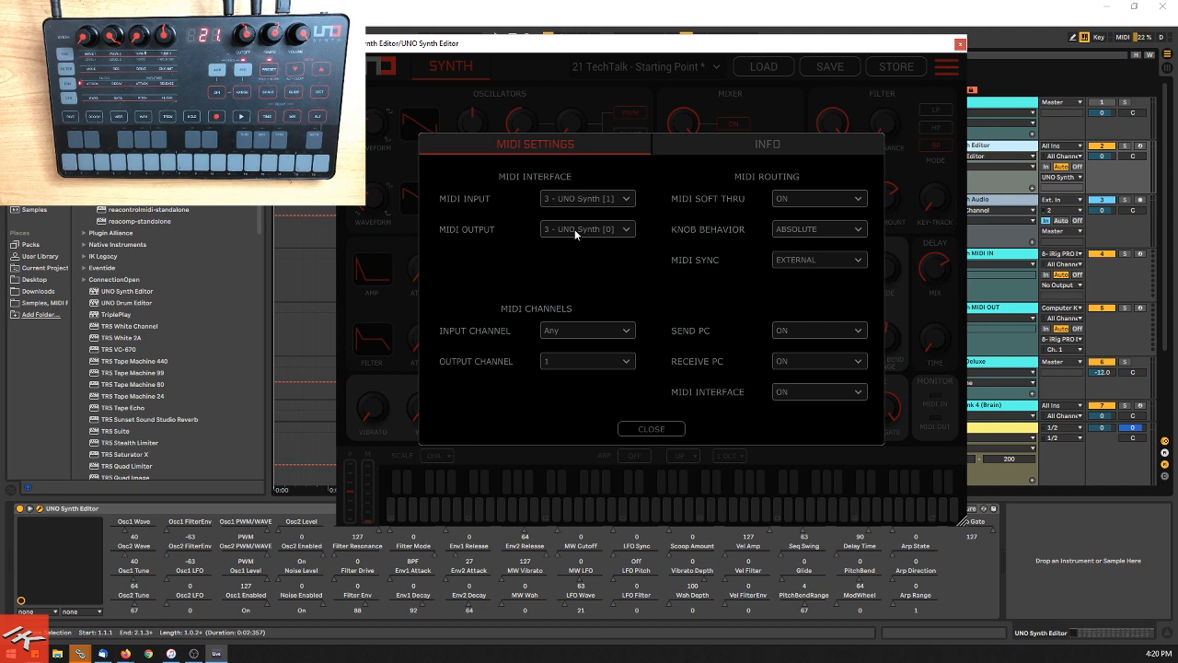
click(648, 430)
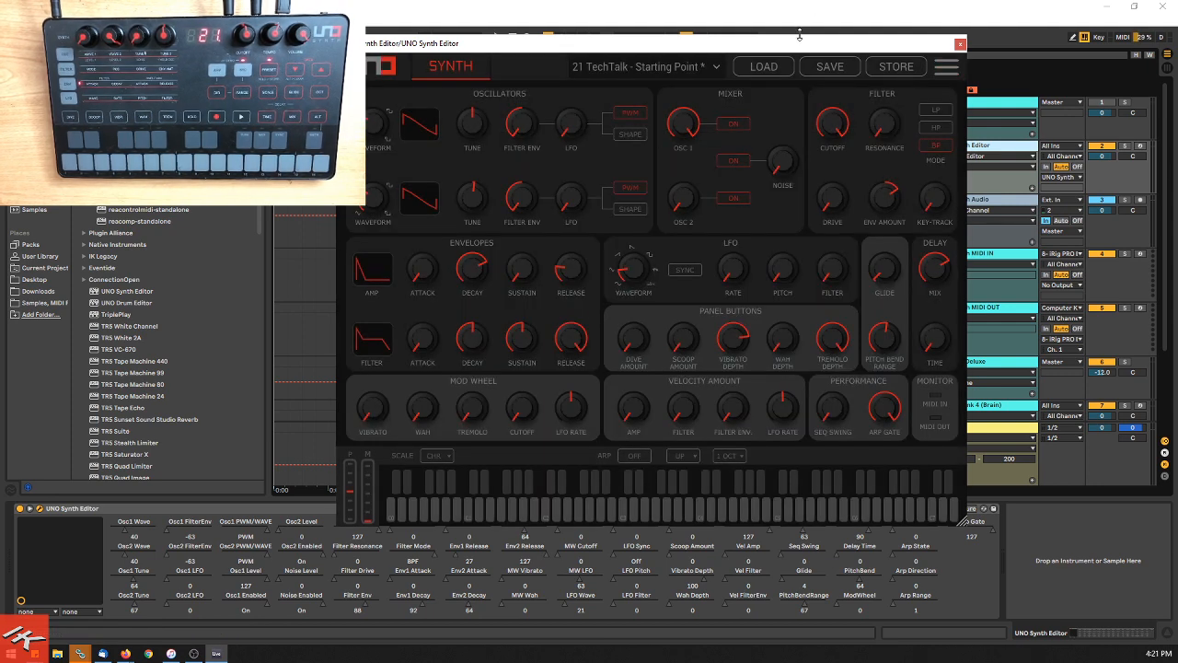
drag(697, 50, 604, 63)
scroll(886, 84, down, 3)
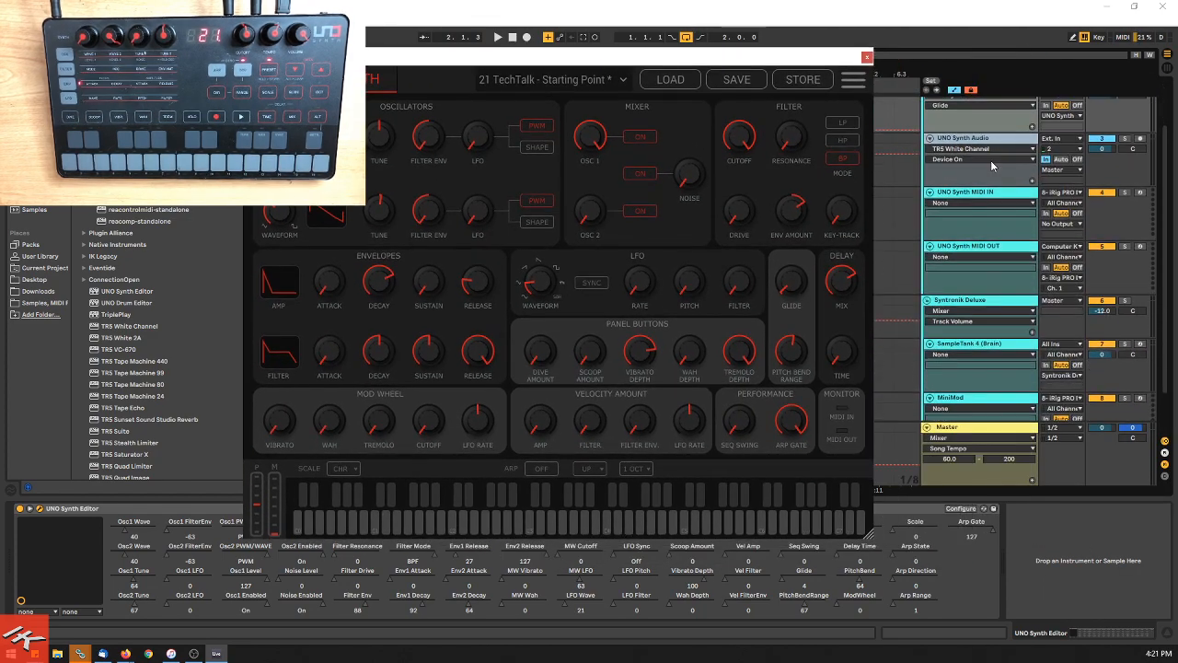
click(867, 57)
Step: Select the SampleTank 4 (Brain) track and return the playhead to the start of the arrangement
scroll(966, 276, down, 2)
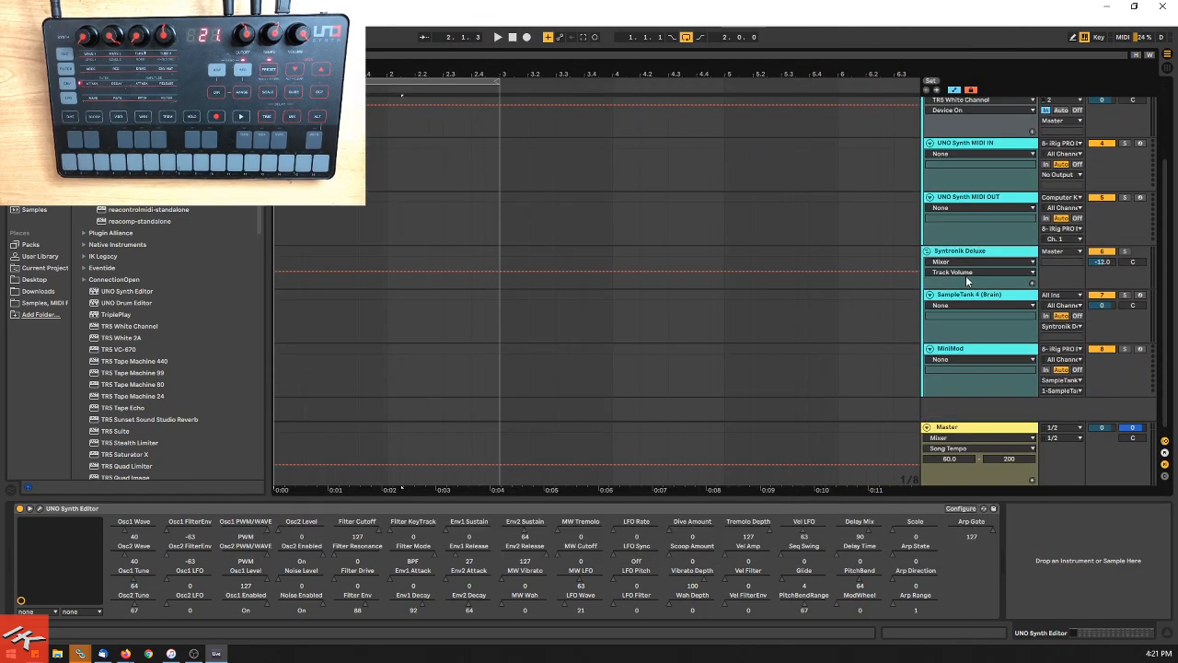
click(981, 309)
scroll(989, 237, up, 1)
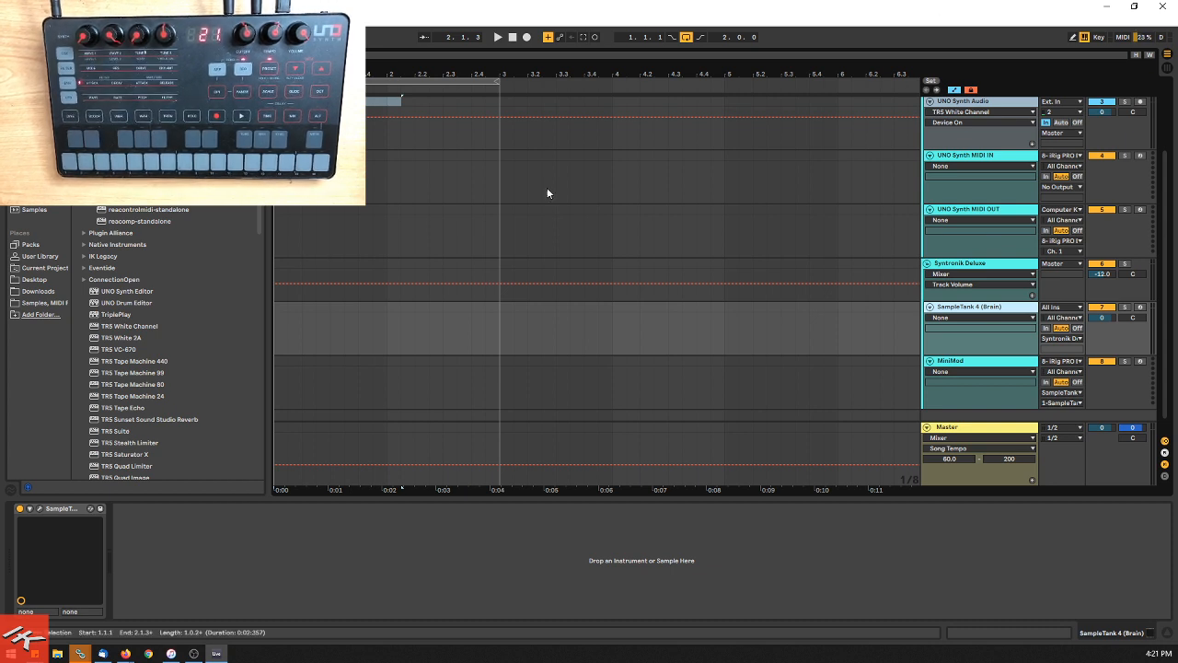
scroll(547, 190, up, 1)
click(513, 37)
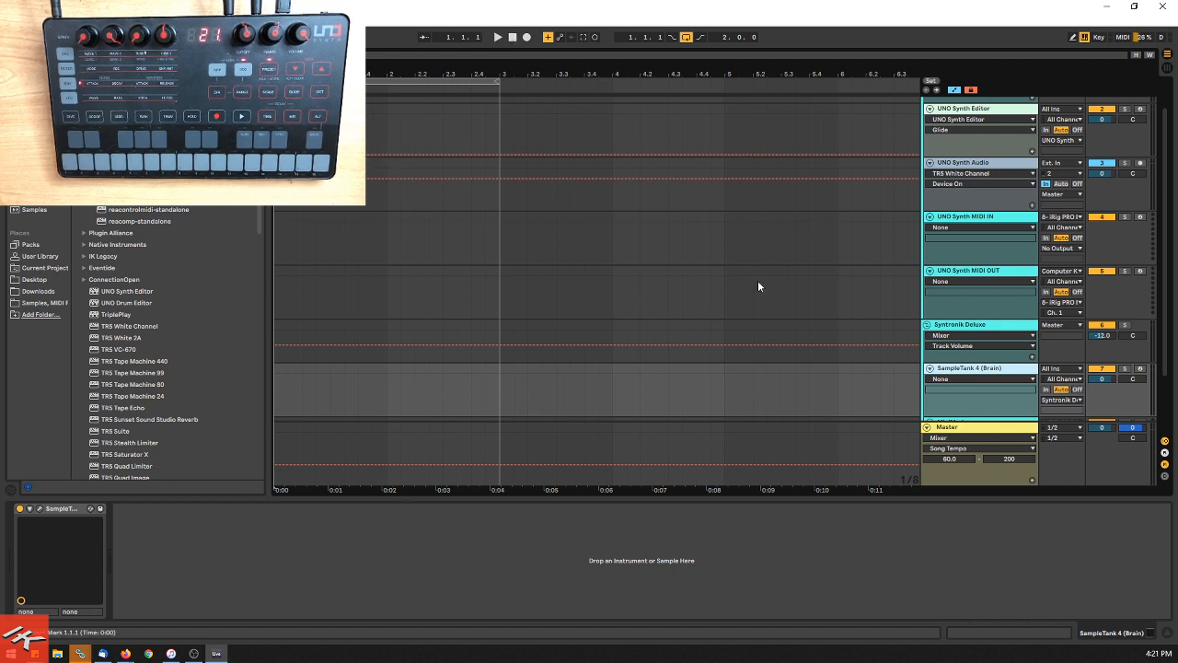
Step: Arm the UNO Synth MIDI IN track and record the synth's arpeggio as a MIDI clip across the two-bar loop
scroll(758, 287, down, 1)
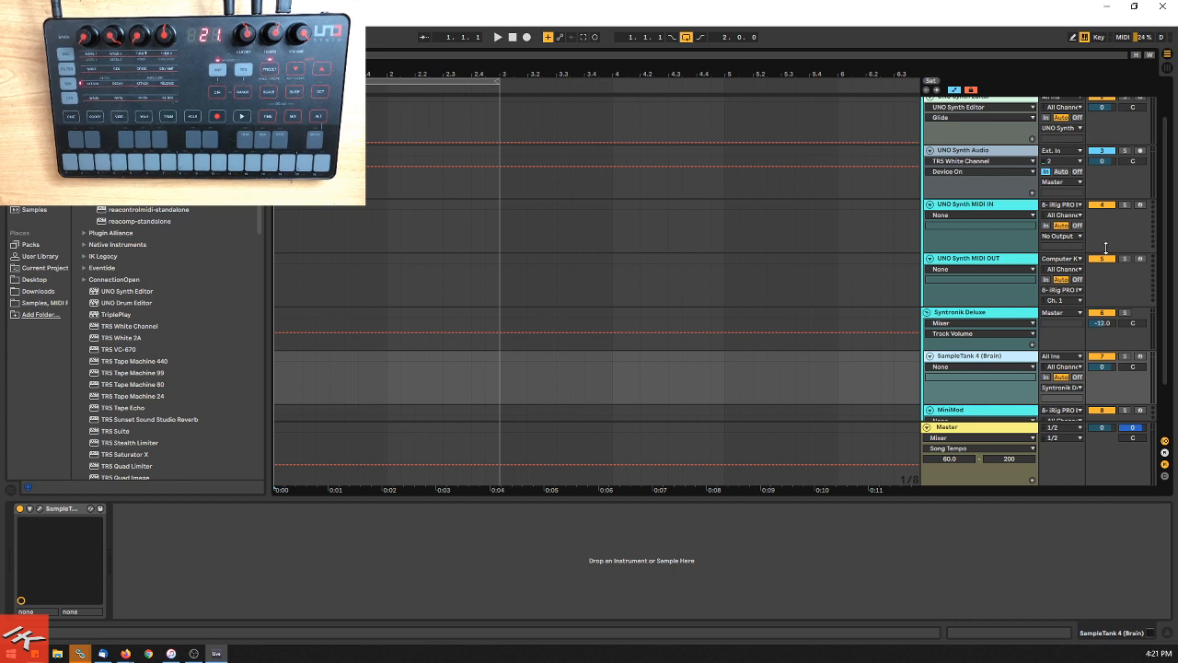
scroll(1138, 267, up, 1)
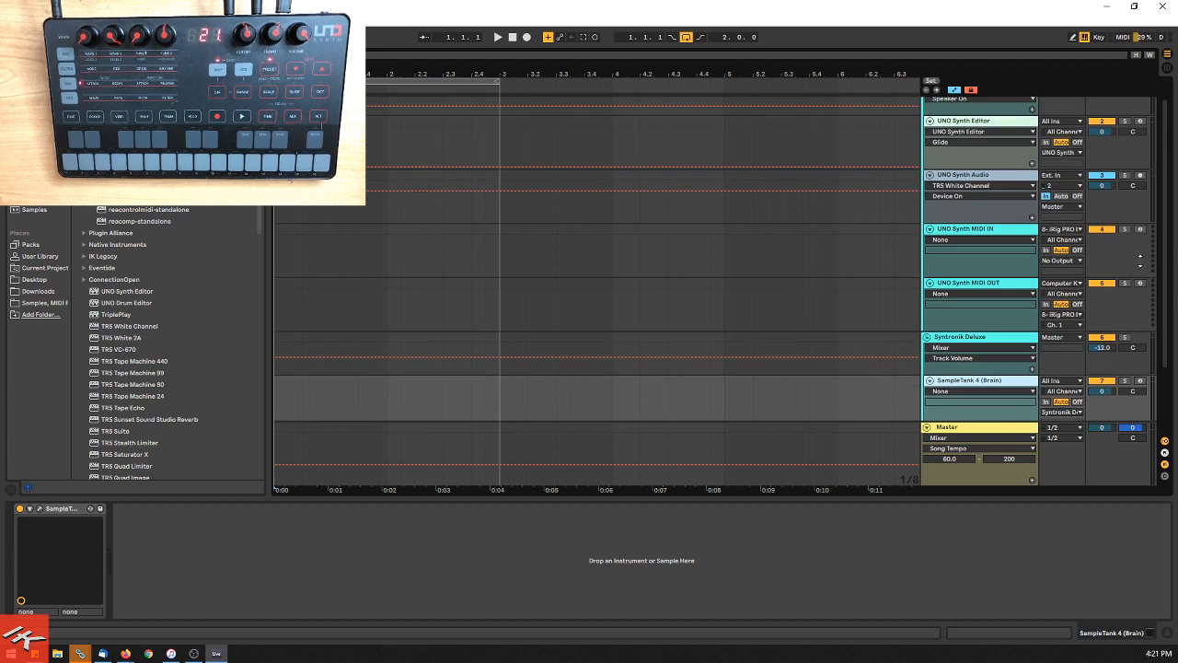
click(1140, 228)
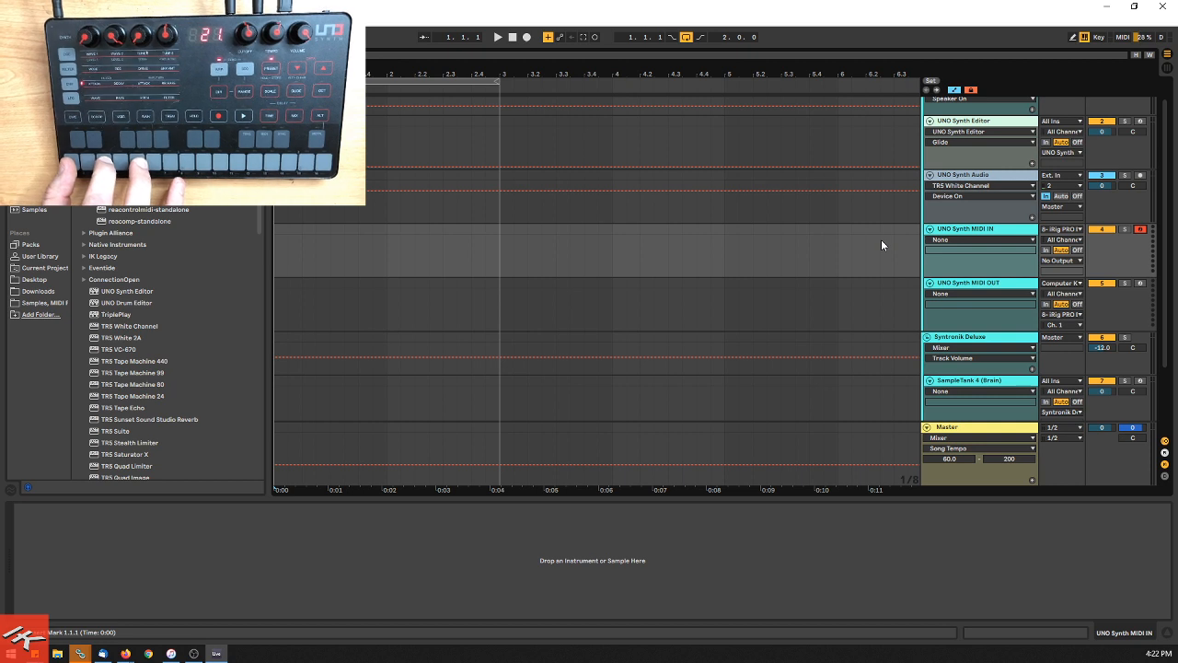
key(space)
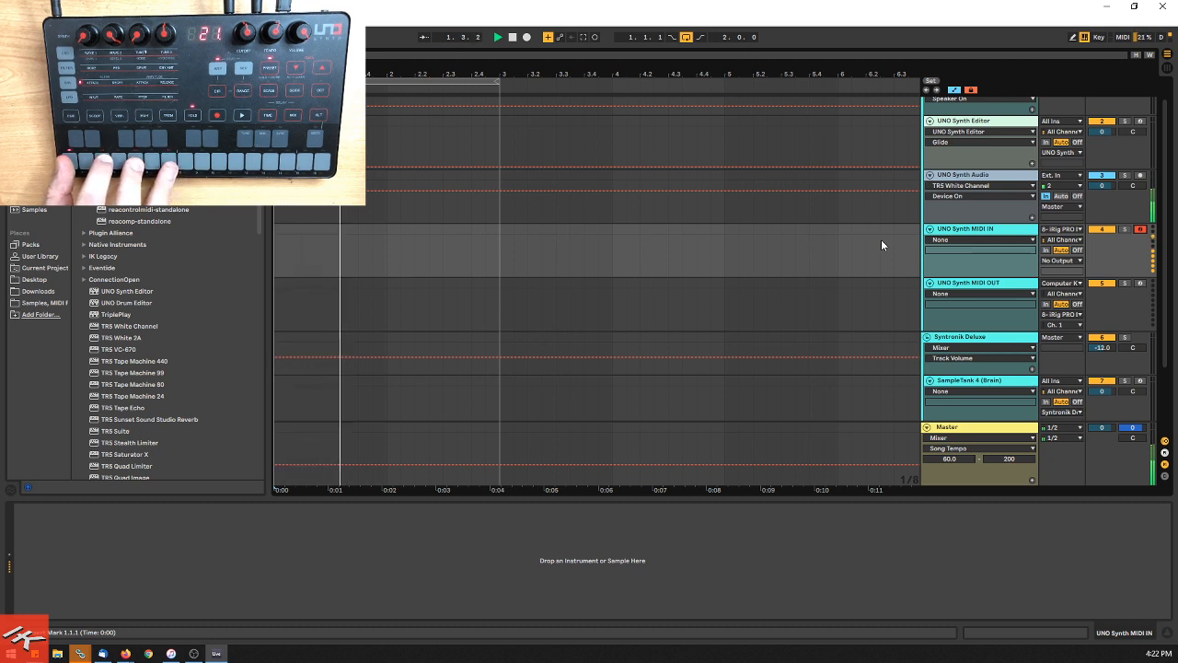
click(526, 38)
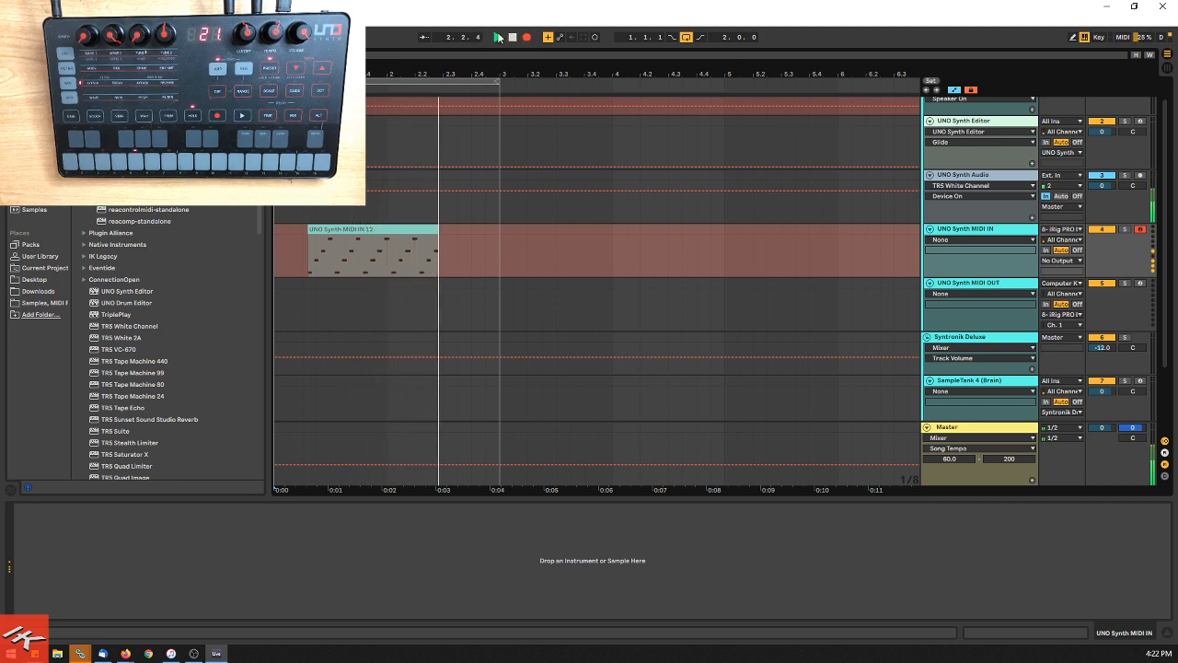
click(510, 37)
click(526, 38)
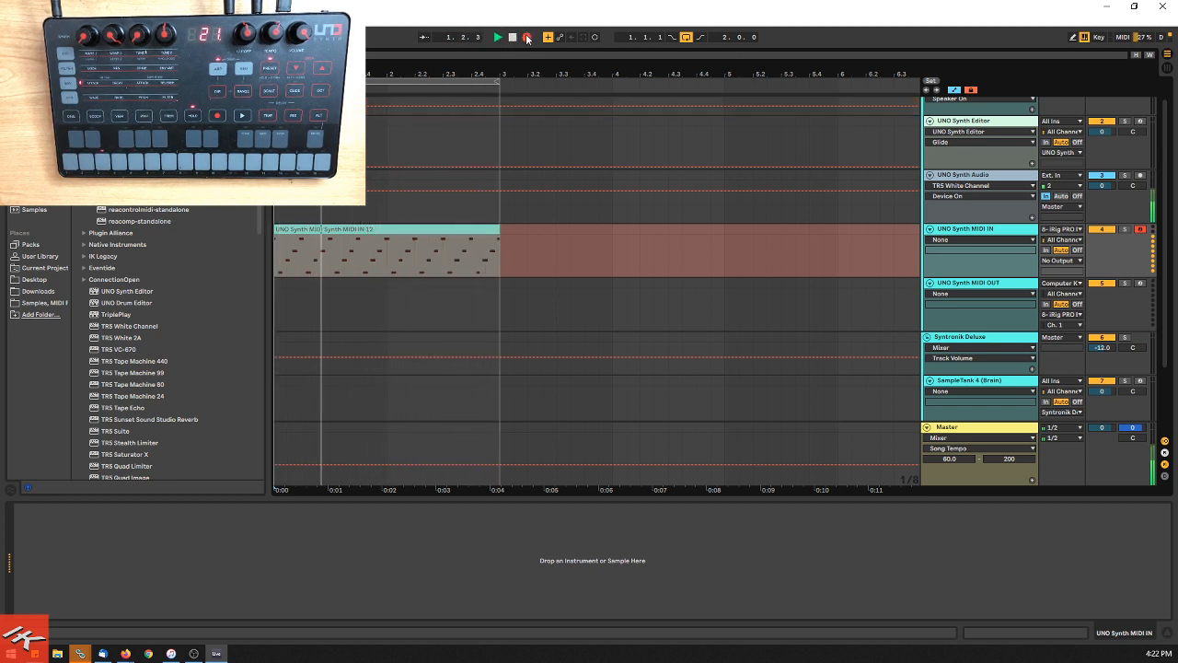
click(526, 38)
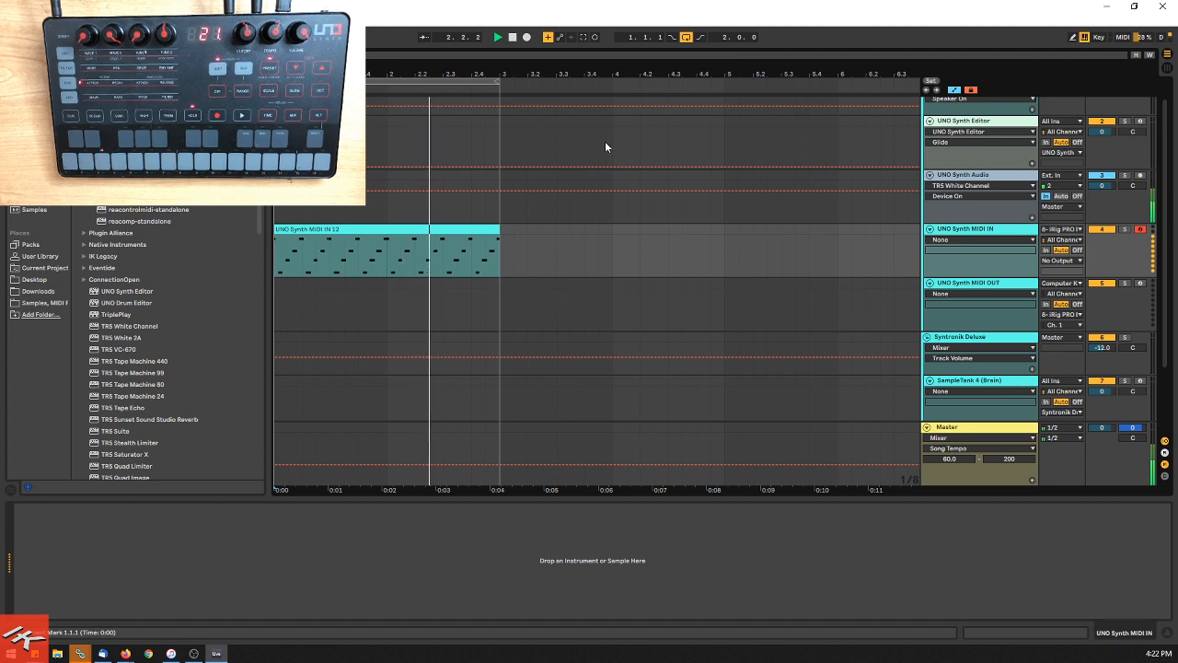
key(space)
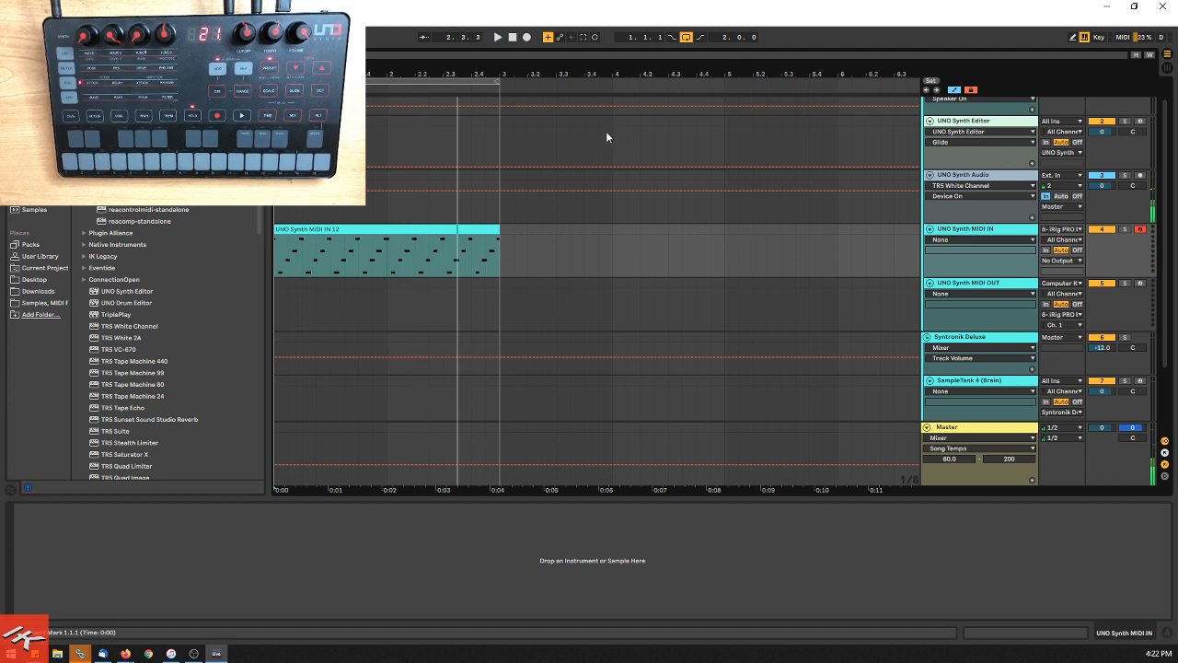
Step: Move the recorded clip to the MiniMod track and choose 1-SampleTank 4 as its output channel
click(387, 230)
drag(387, 230, 389, 363)
click(962, 409)
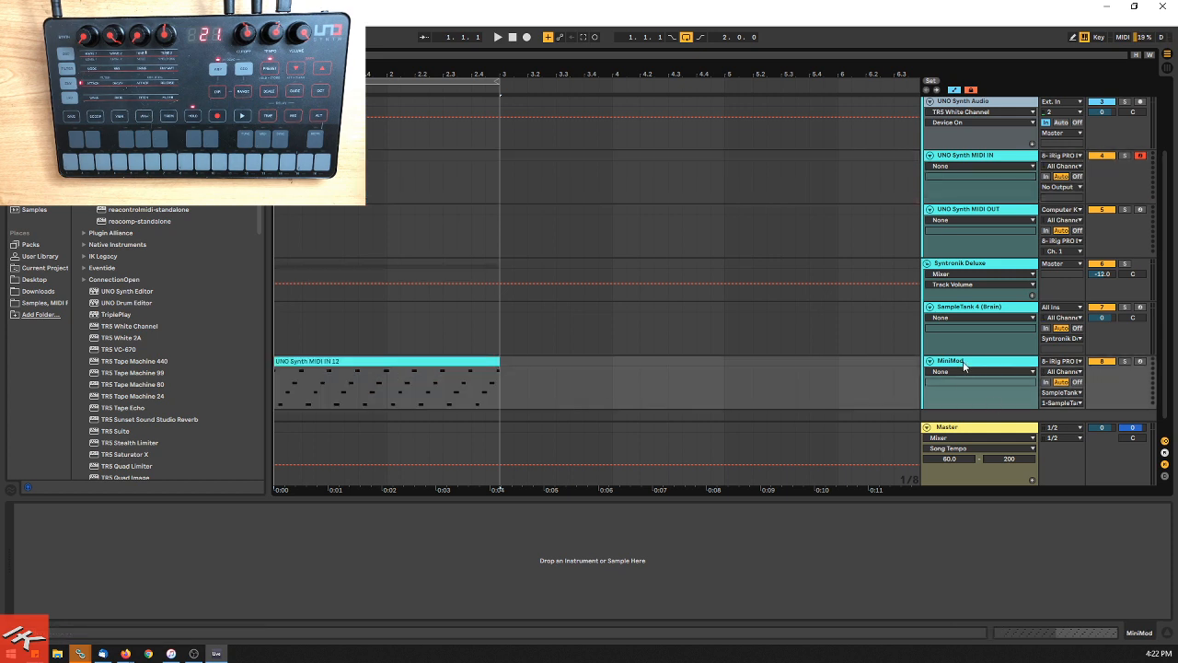
click(1063, 403)
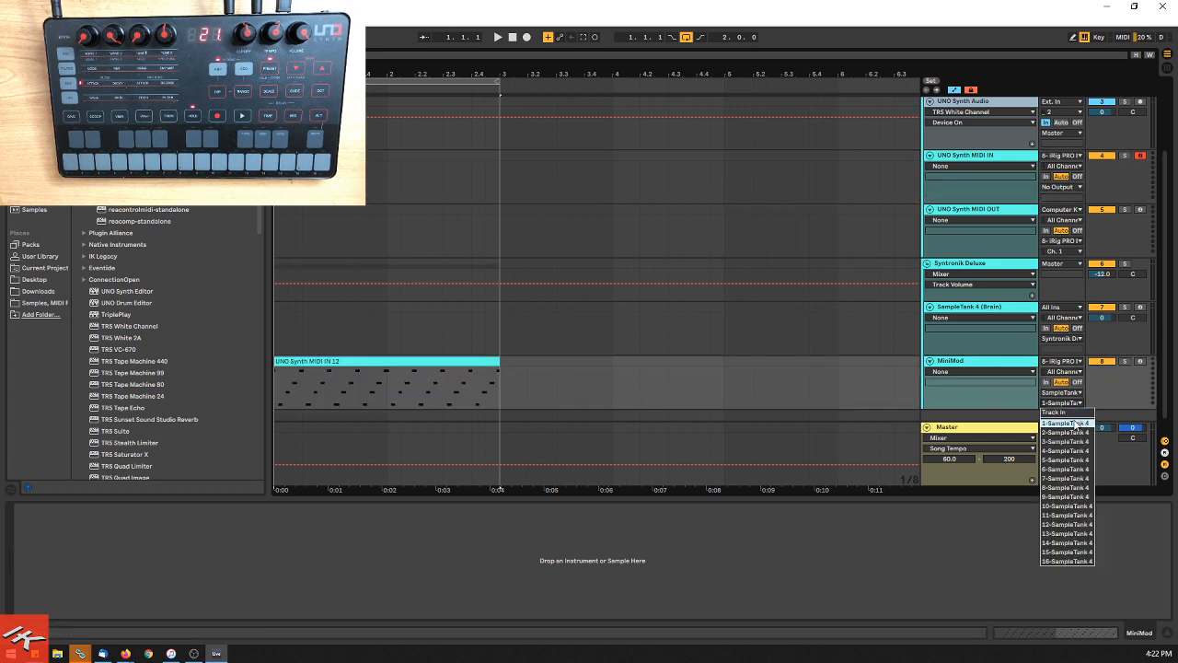
click(1073, 423)
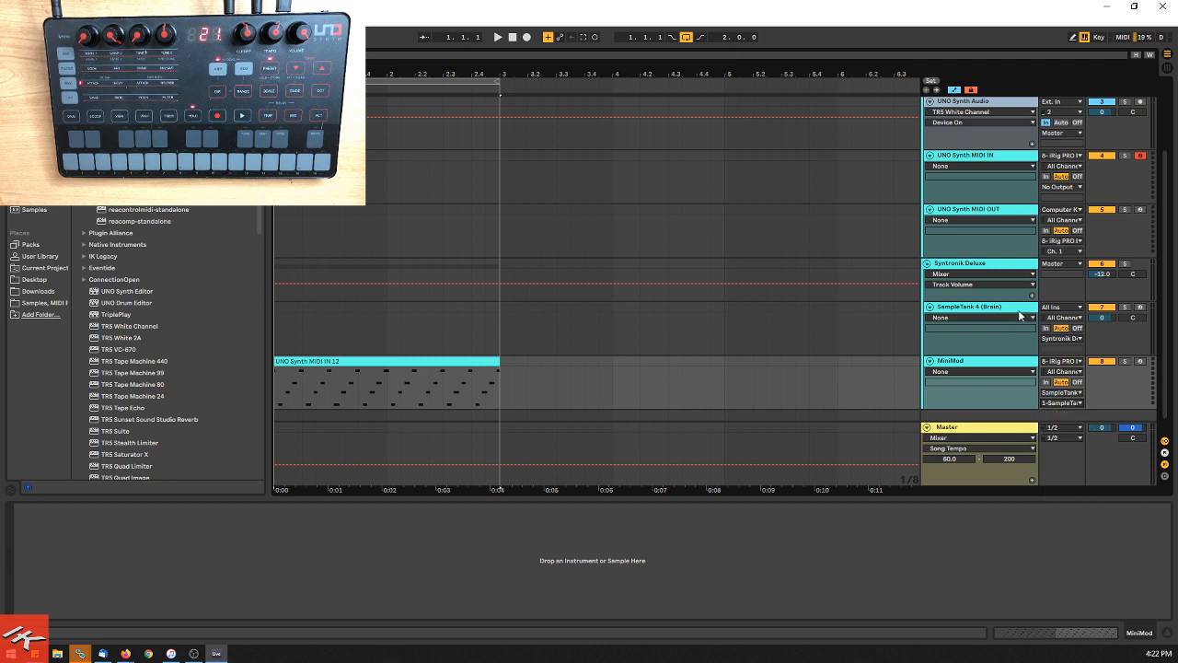
Step: Open the SampleTank 4 plug-in, leave its instrument browser to view the instrument loaded in the first part, and close the window
click(1022, 312)
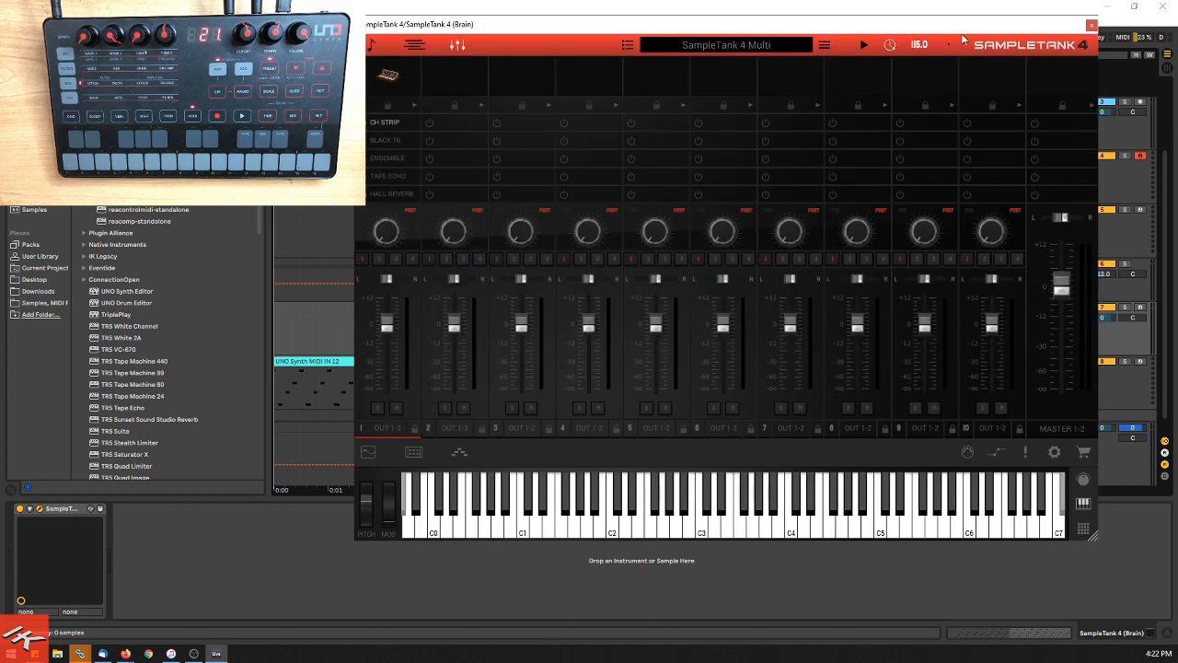
drag(979, 34, 862, 34)
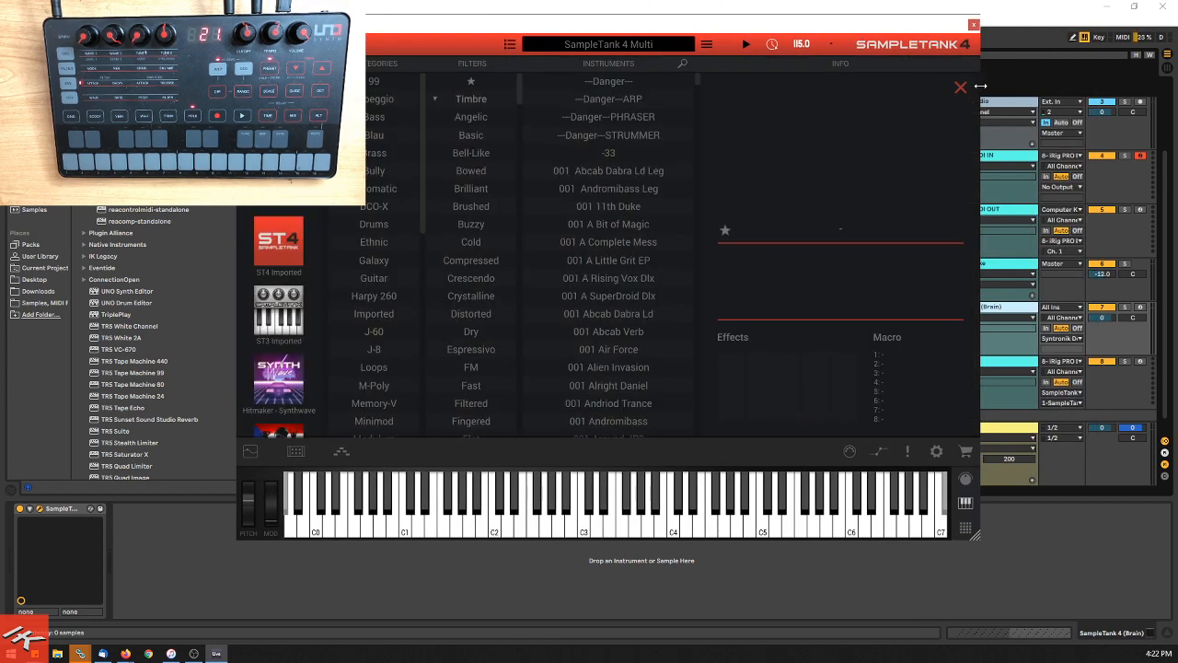
click(960, 88)
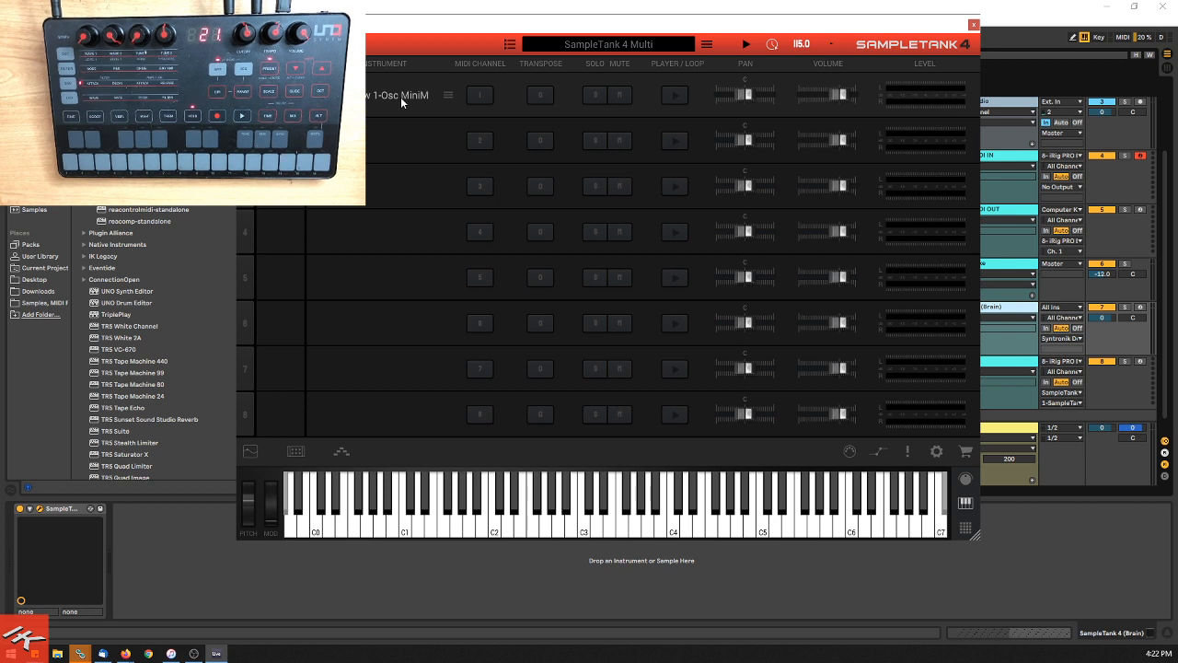
click(975, 27)
Step: Play the MiniMod track's clip through SampleTank 4, and stop playback
click(466, 357)
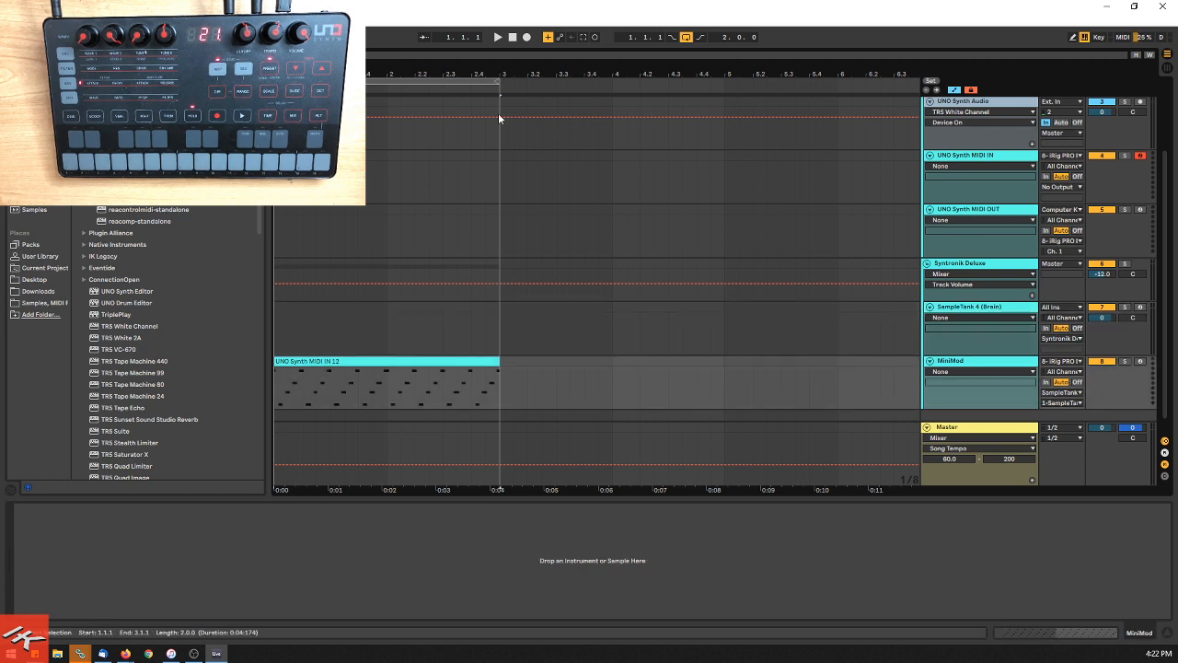
click(498, 38)
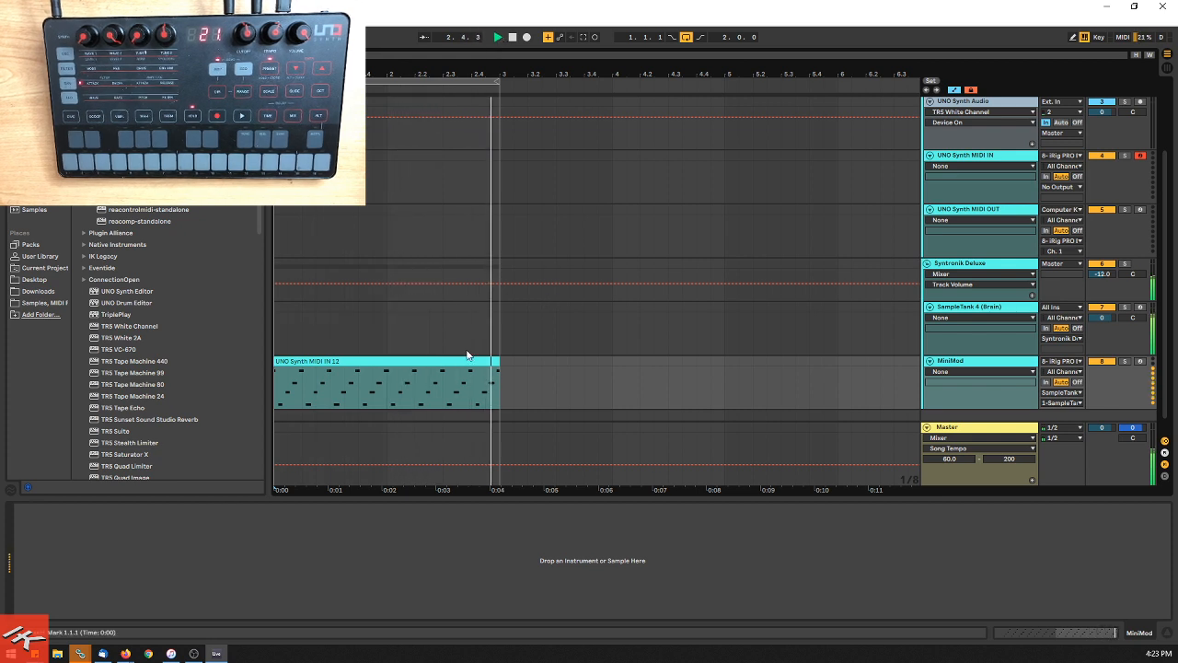
key(space)
Step: Move the clip from MiniMod to the UNO Synth MIDI OUT track and play it through the hardware synth
drag(434, 361, 416, 250)
key(space)
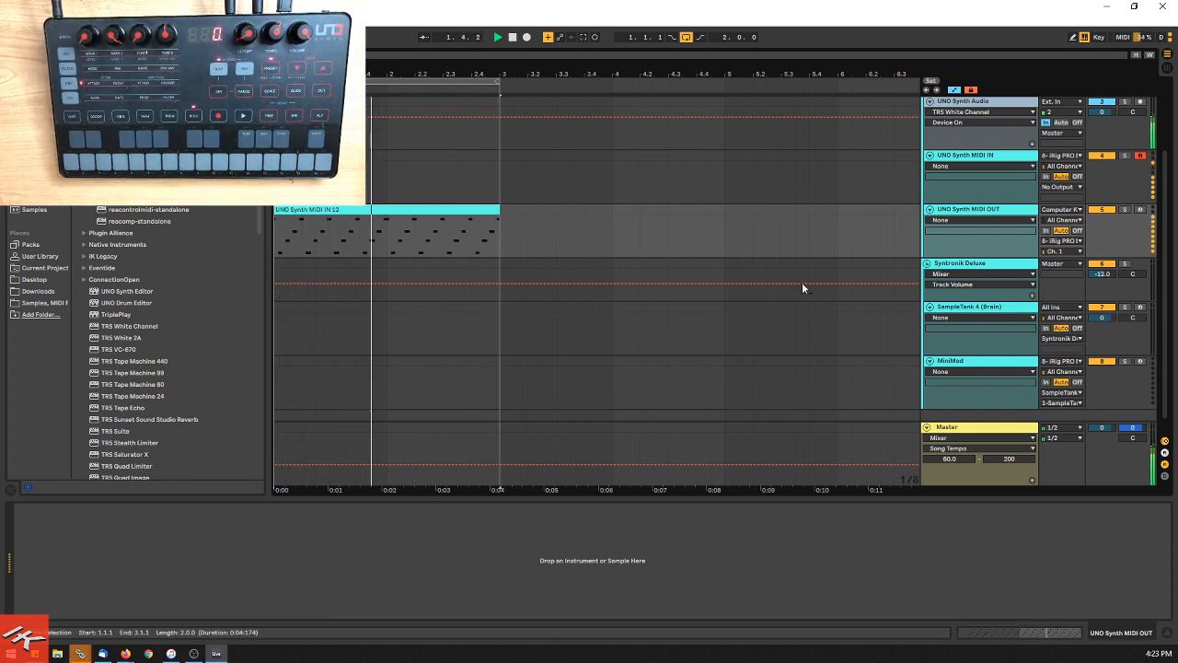
key(space)
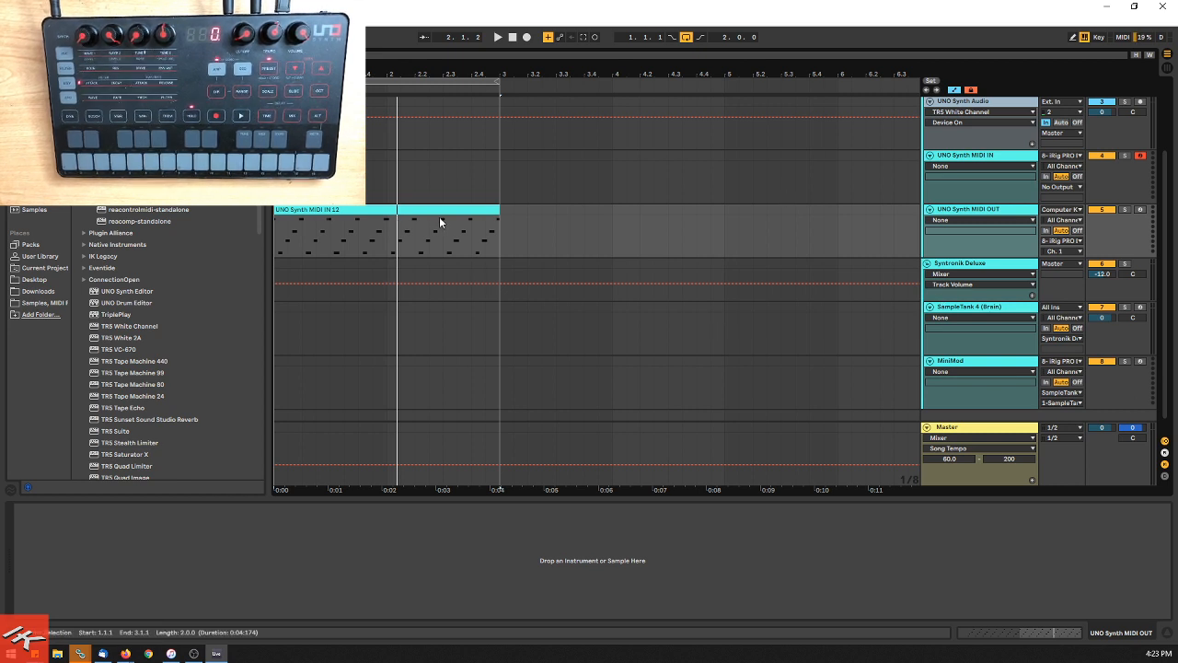
Step: Delete the clip from the UNO Synth MIDI OUT track and select the UNO Synth Editor track
key(Delete)
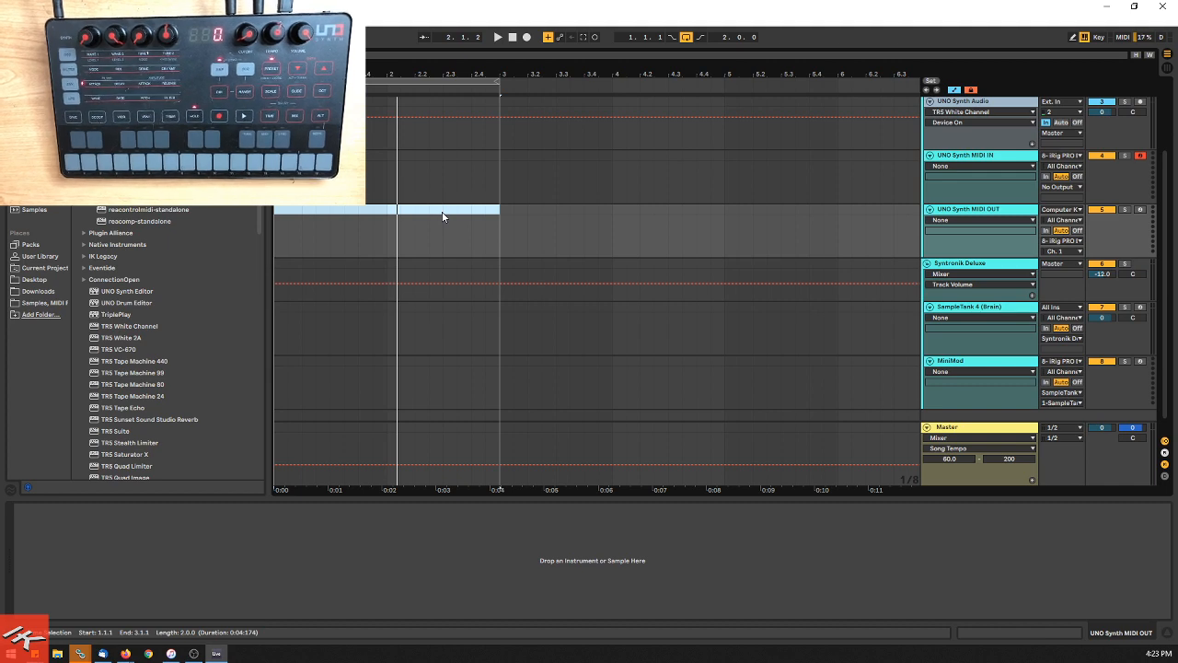
scroll(718, 147, up, 2)
scroll(811, 187, up, 2)
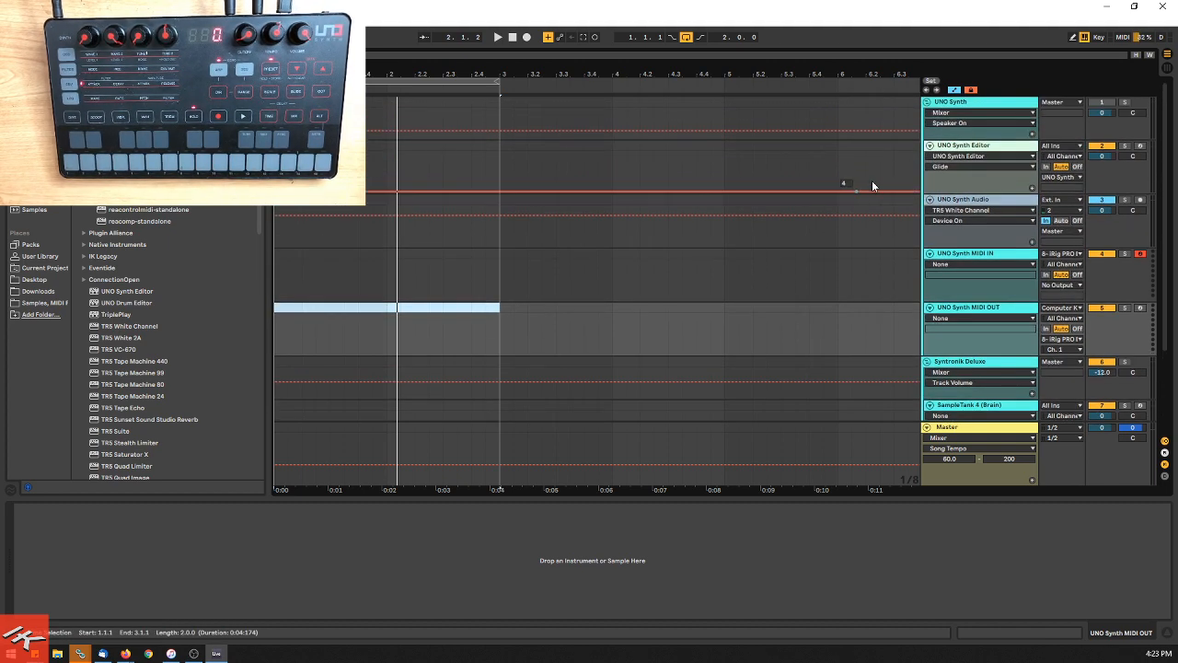
click(925, 166)
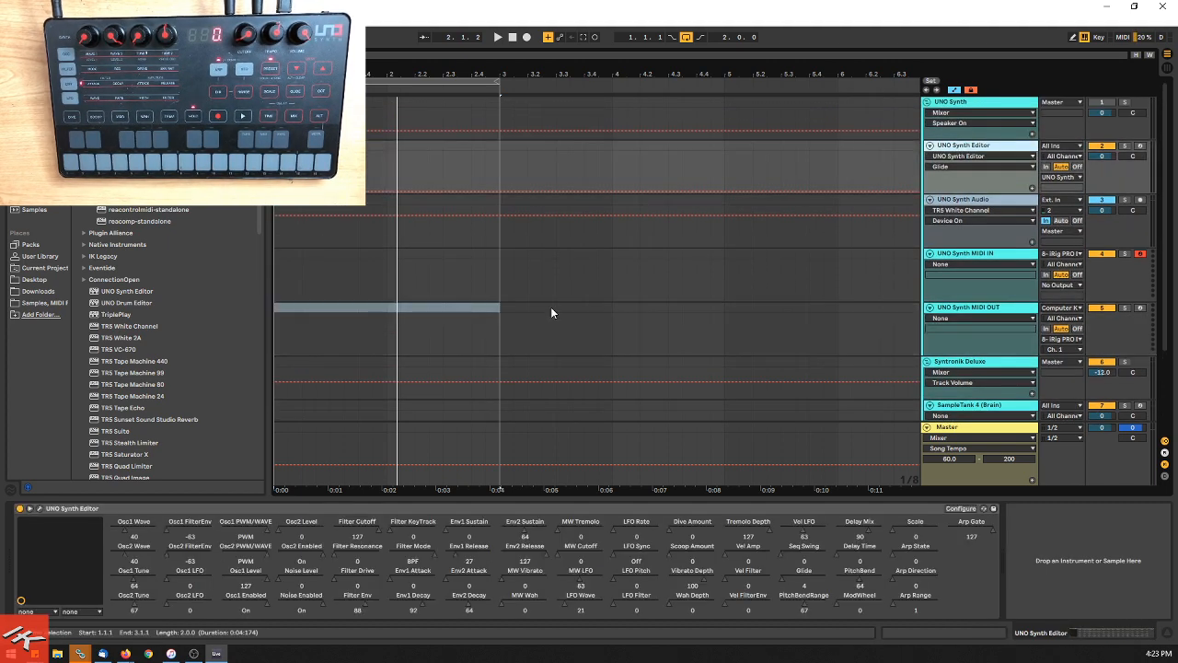
Step: Open the UNO Synth Editor plug-in window, and enlarge and reposition it so all its controls are in view
click(40, 509)
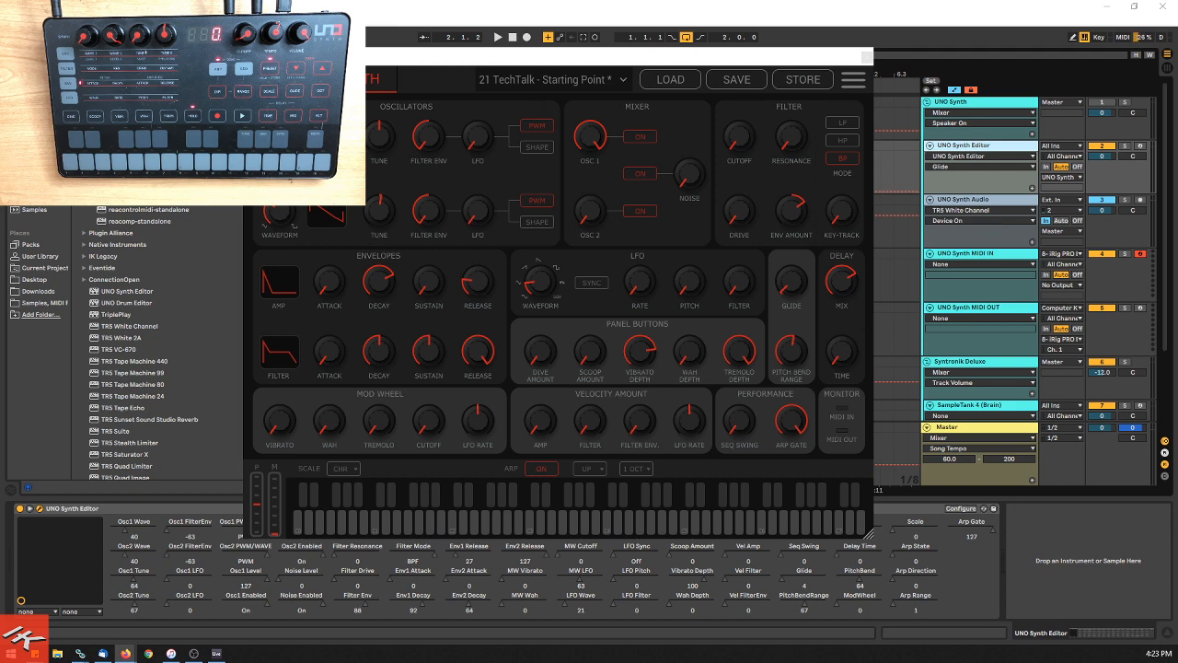
drag(656, 35, 904, 46)
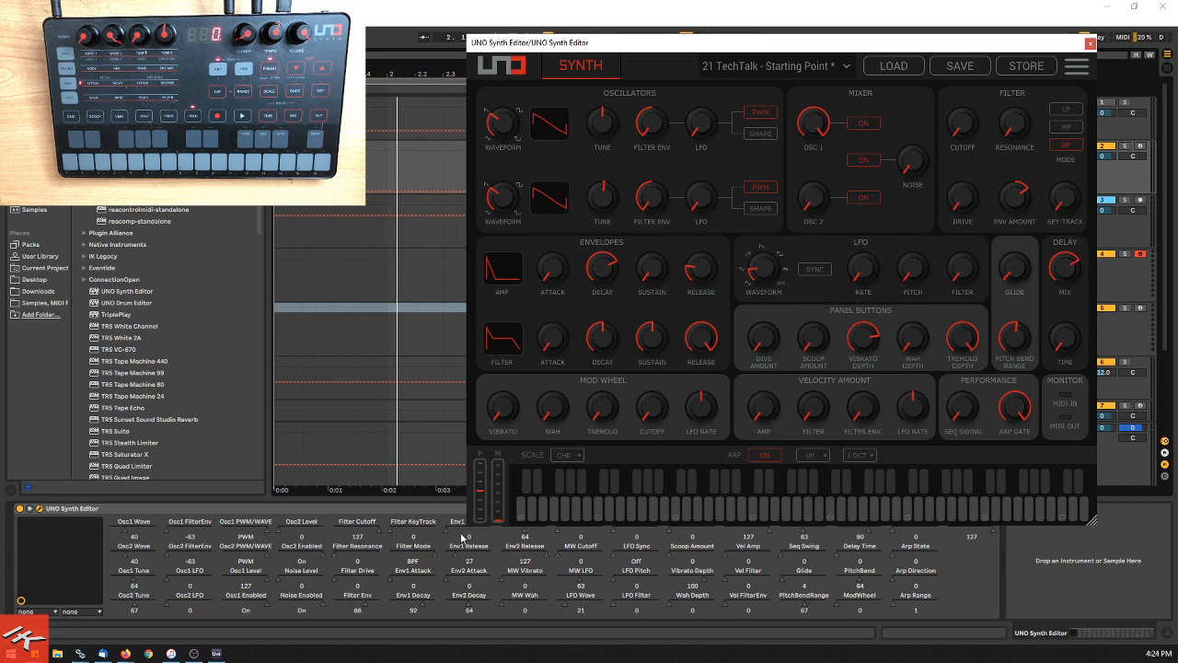
drag(468, 525, 378, 610)
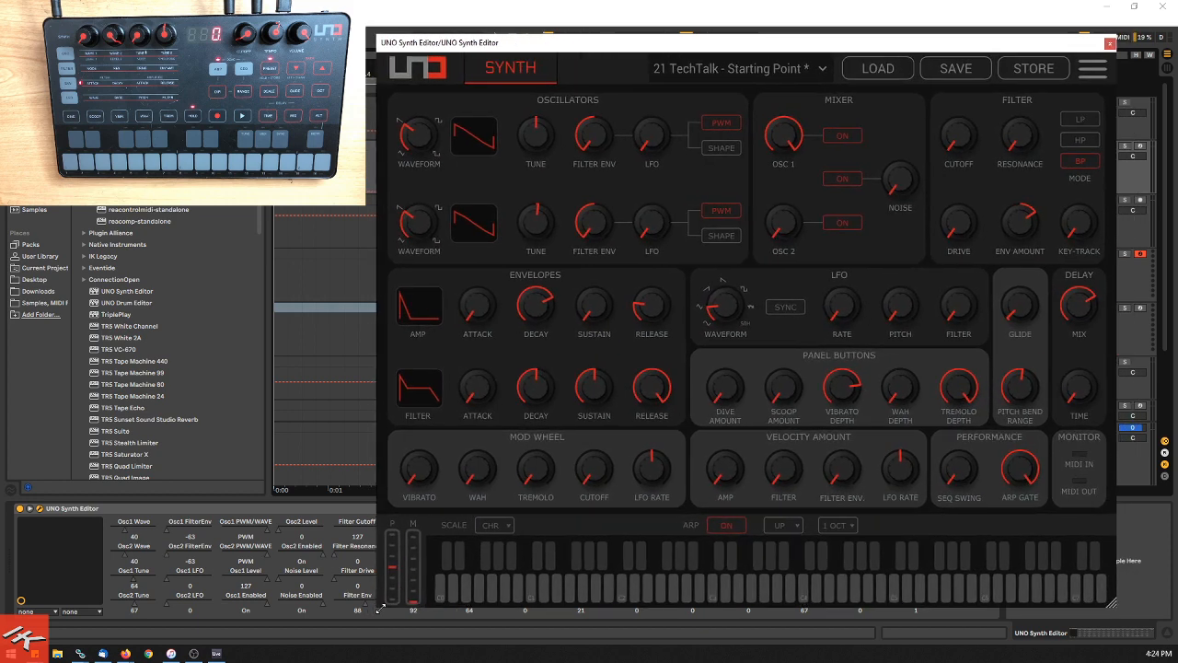
drag(719, 48, 702, 36)
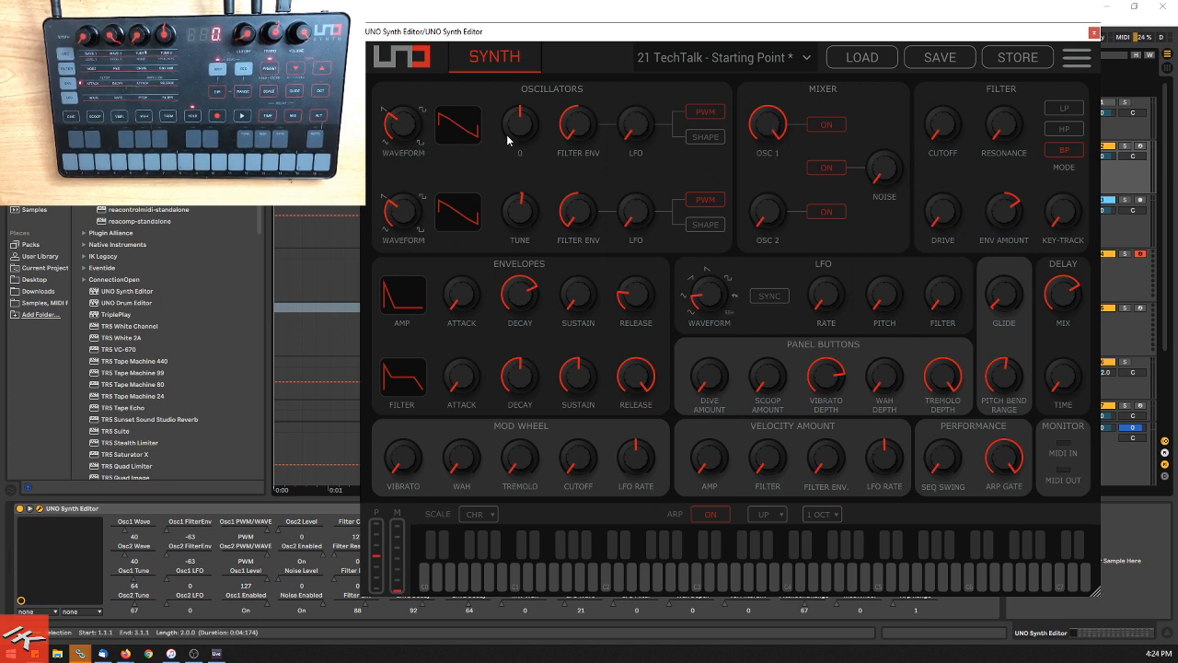
Step: Sweep oscillator 1's waveform to triangle and up to a pulse wave at 98, and switch oscillator 1 off in the mixer
drag(395, 119, 399, 205)
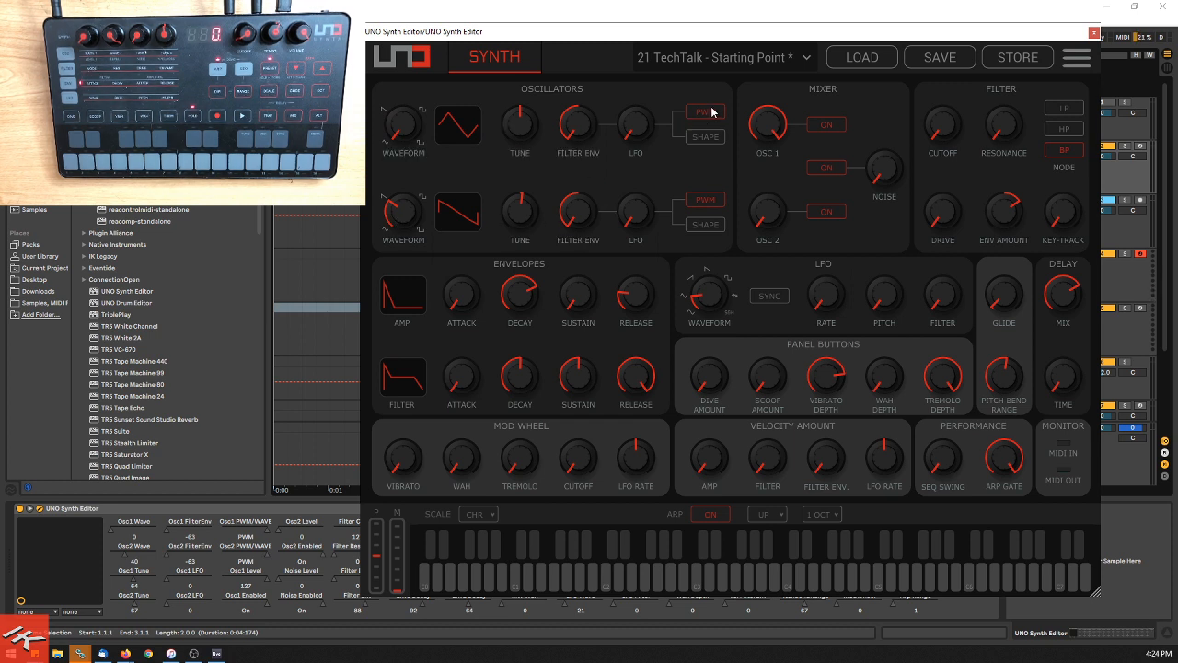
mouse_move(403, 121)
mouse_down()
mouse_move(401, 37)
mouse_move(425, 8)
mouse_move(412, 113)
mouse_up()
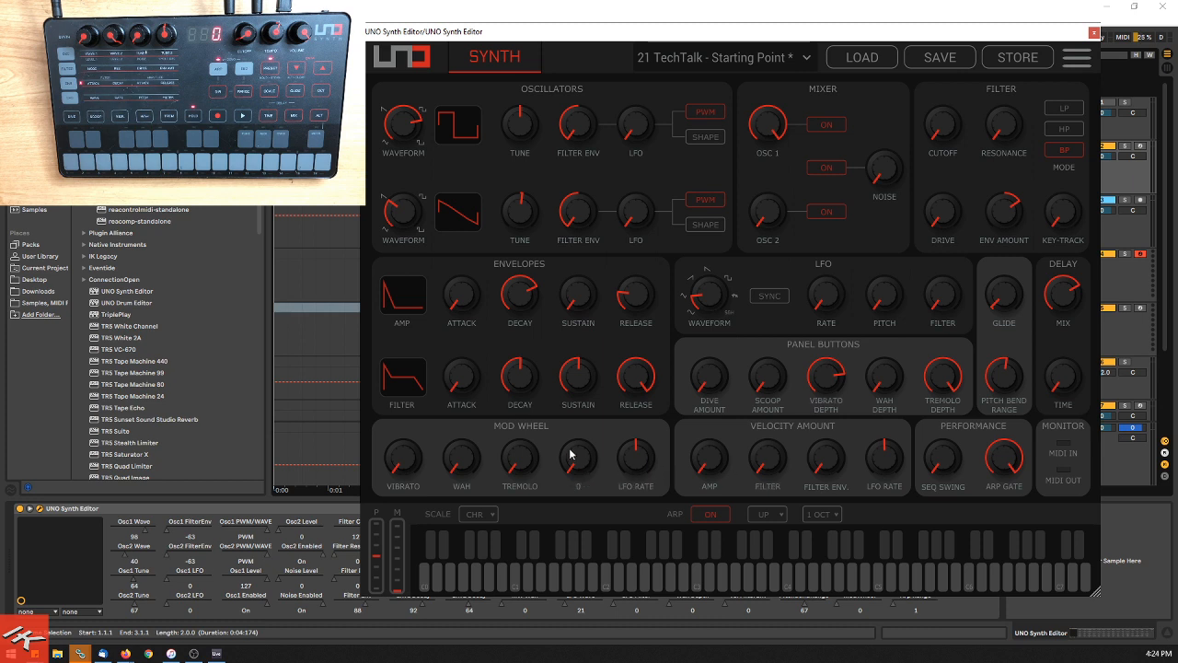
click(829, 125)
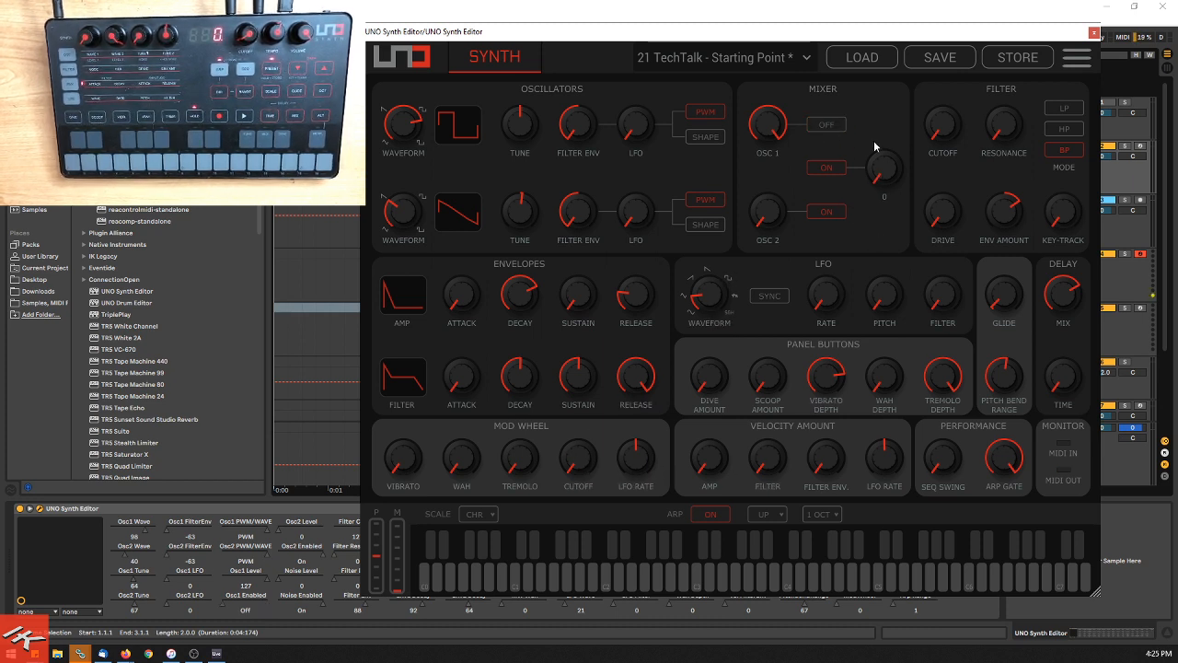
Step: Switch oscillator 2 off in the mixer and raise the noise level to 127
click(829, 216)
drag(883, 173, 898, 163)
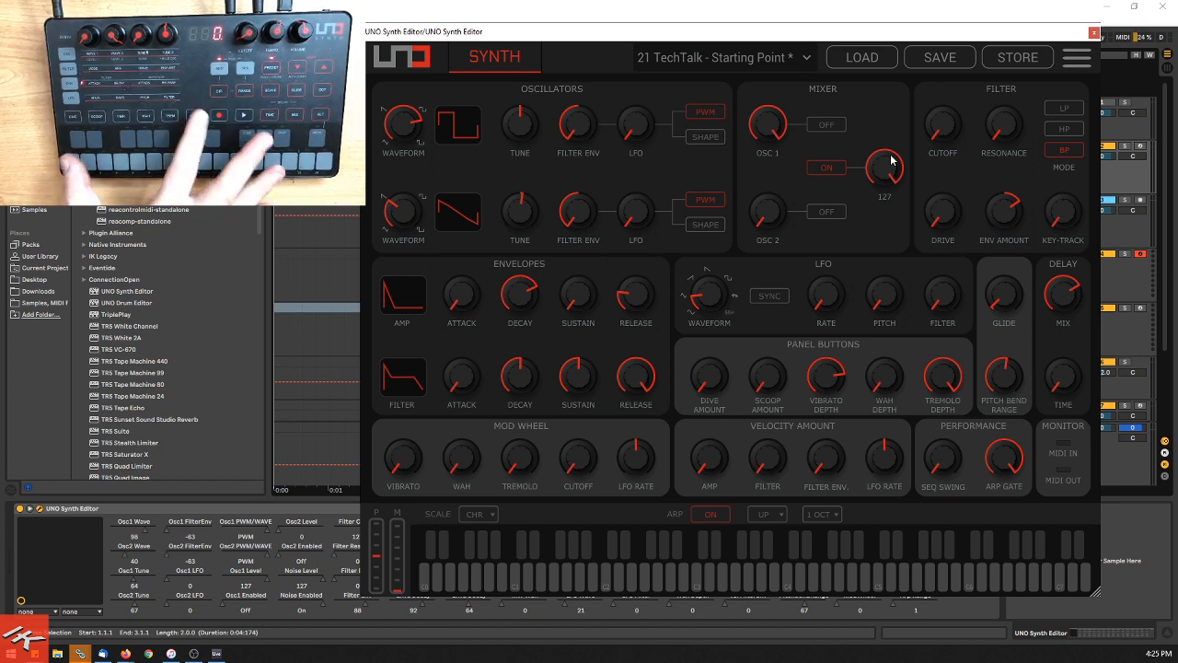
Step: Move the editor window clear of the transport controls, hide the browser, and start playback
drag(568, 32, 560, 68)
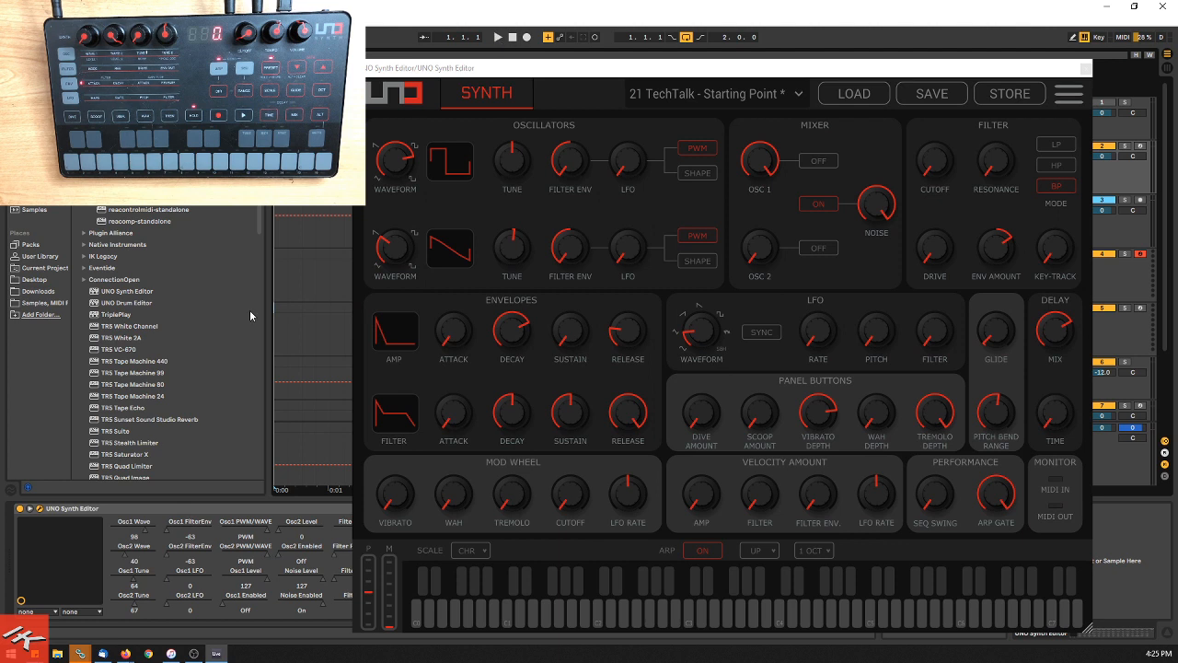
scroll(250, 309, down, 7)
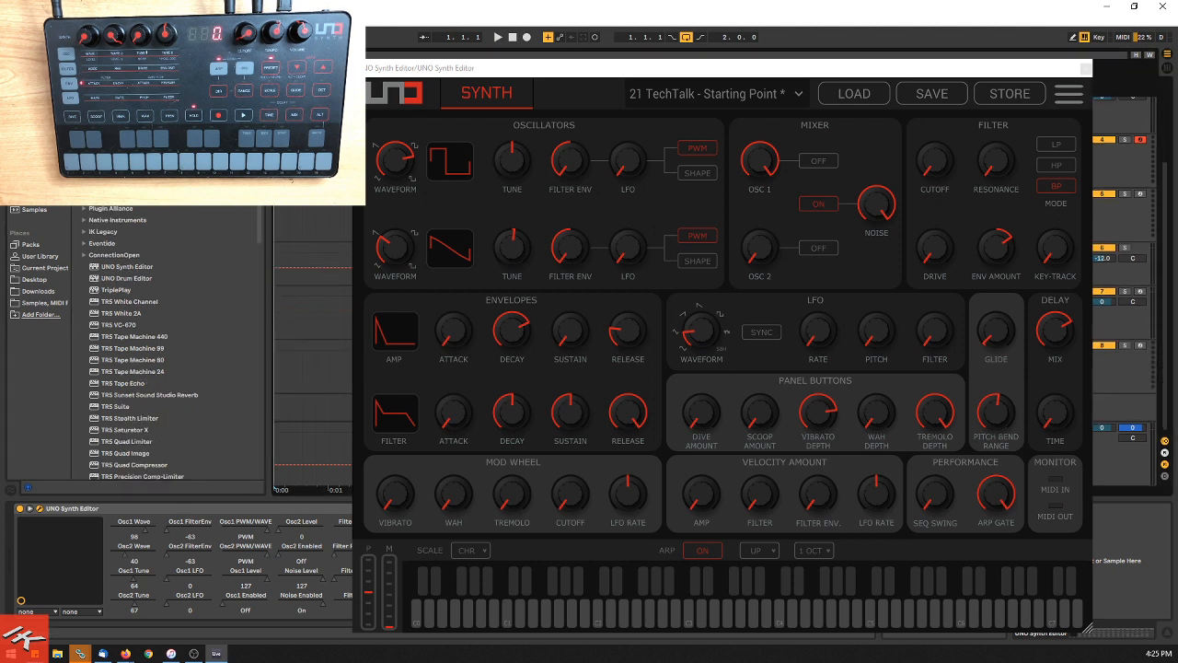
key(ctrl+alt+b)
click(497, 37)
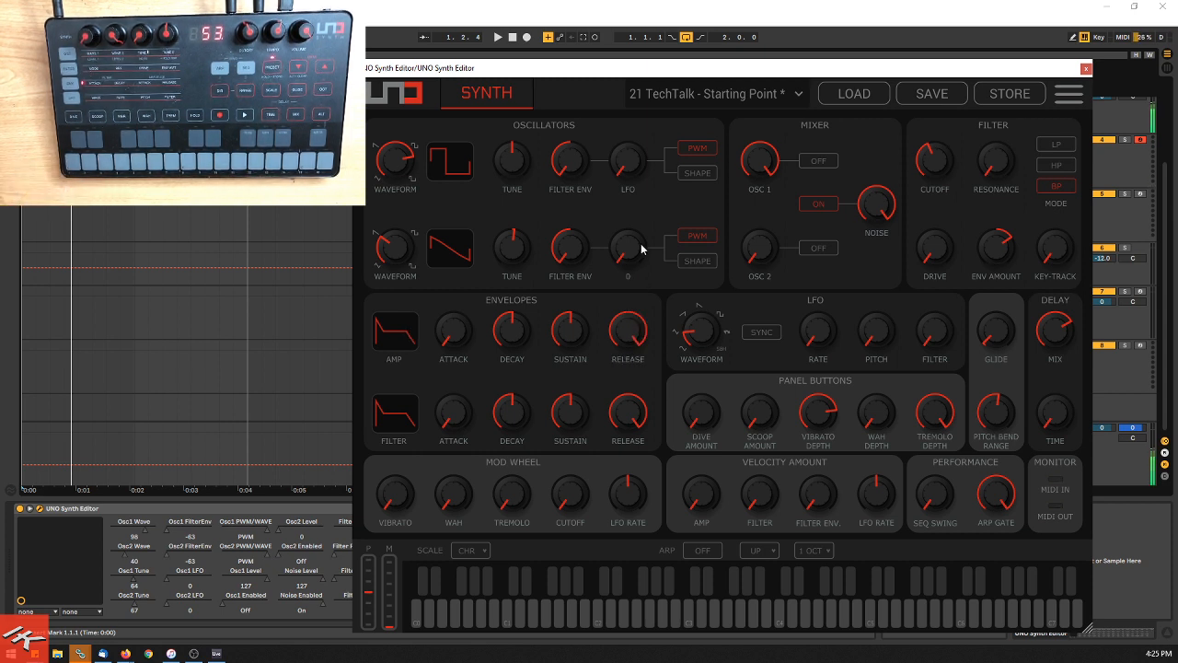
Step: Set the amp envelope's release to 0 and sweep its sustain through 80, 0 and 25 to 41
drag(636, 335, 635, 451)
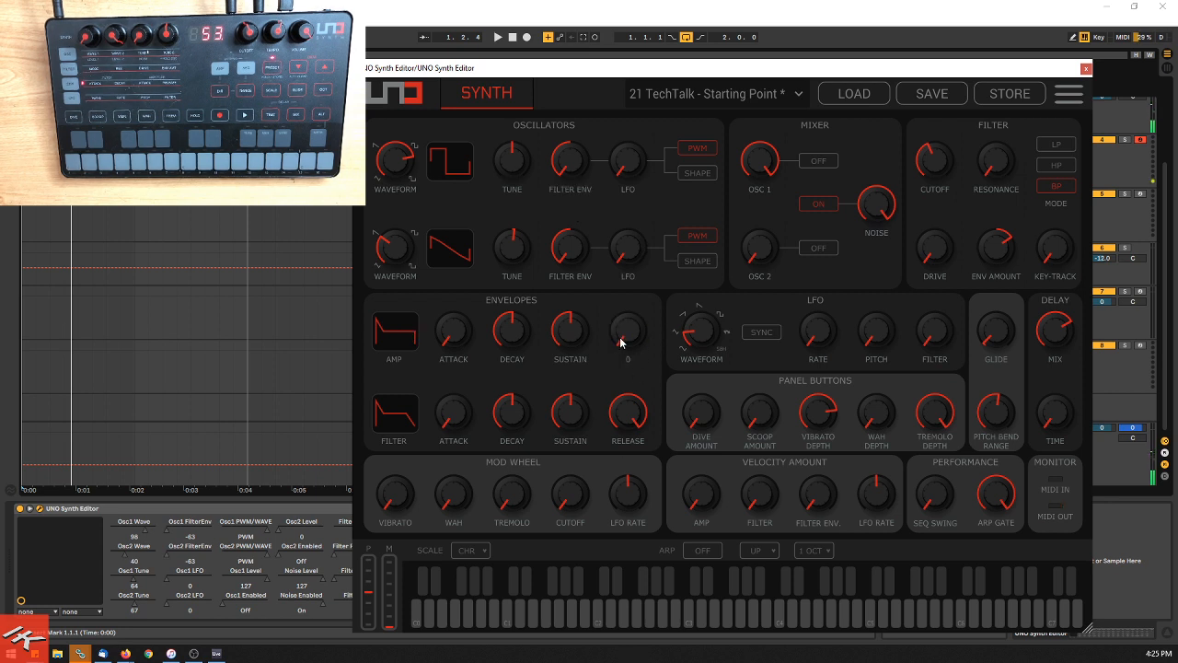
drag(621, 342, 650, 396)
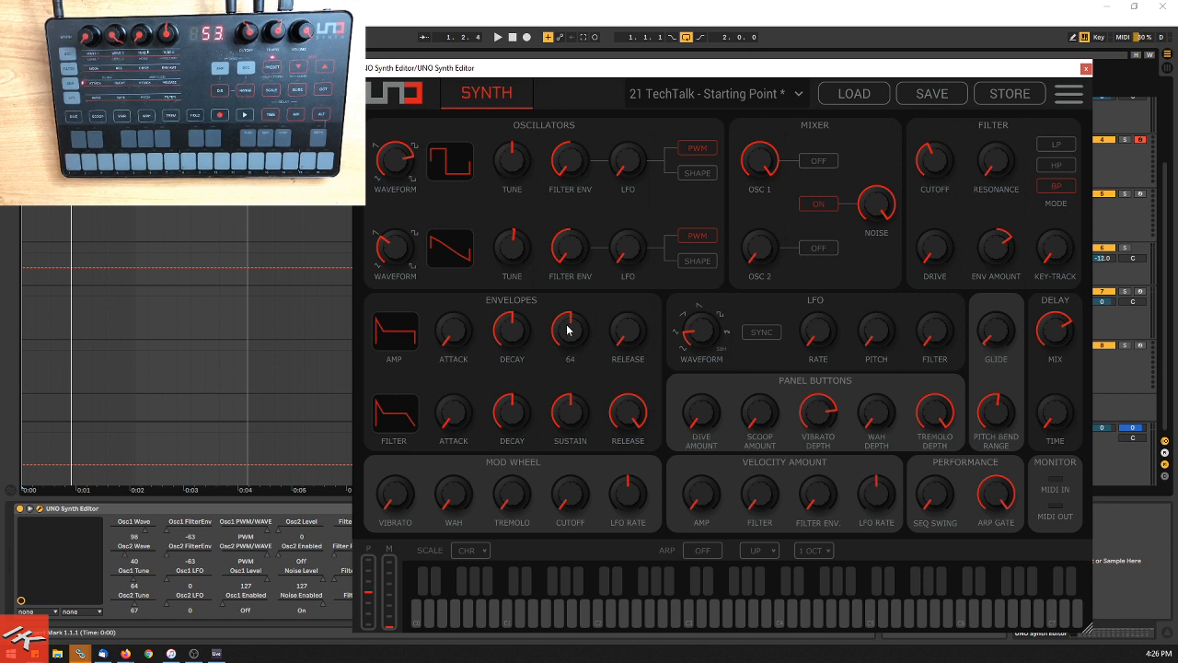
drag(570, 328, 572, 308)
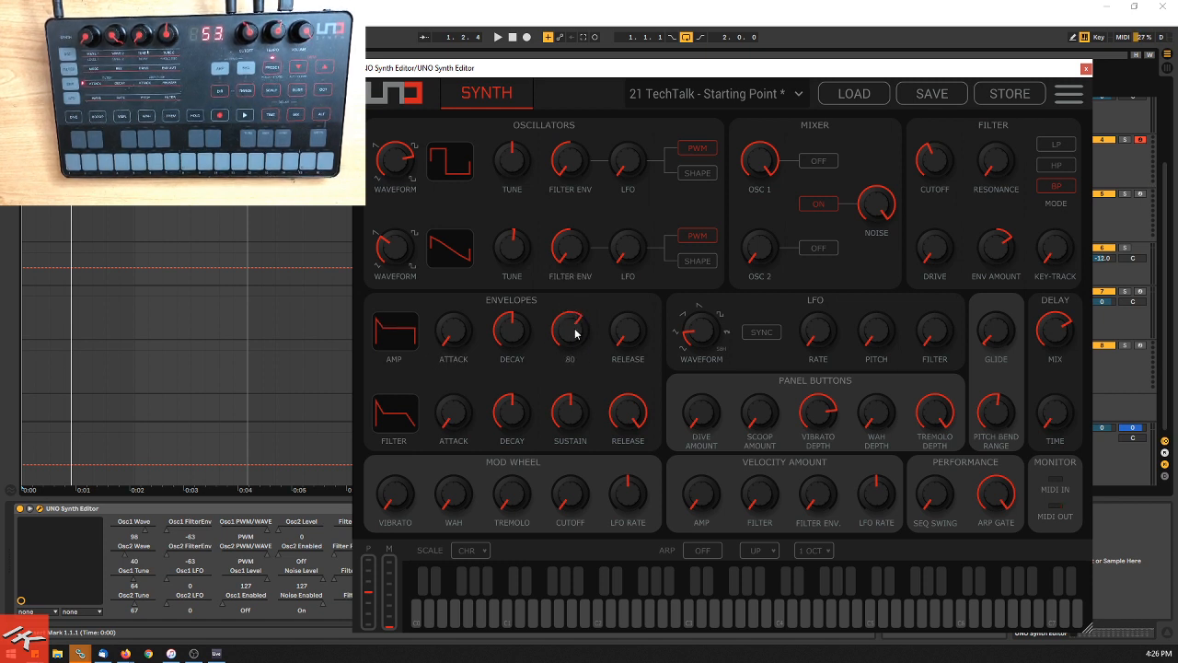
drag(575, 334, 584, 439)
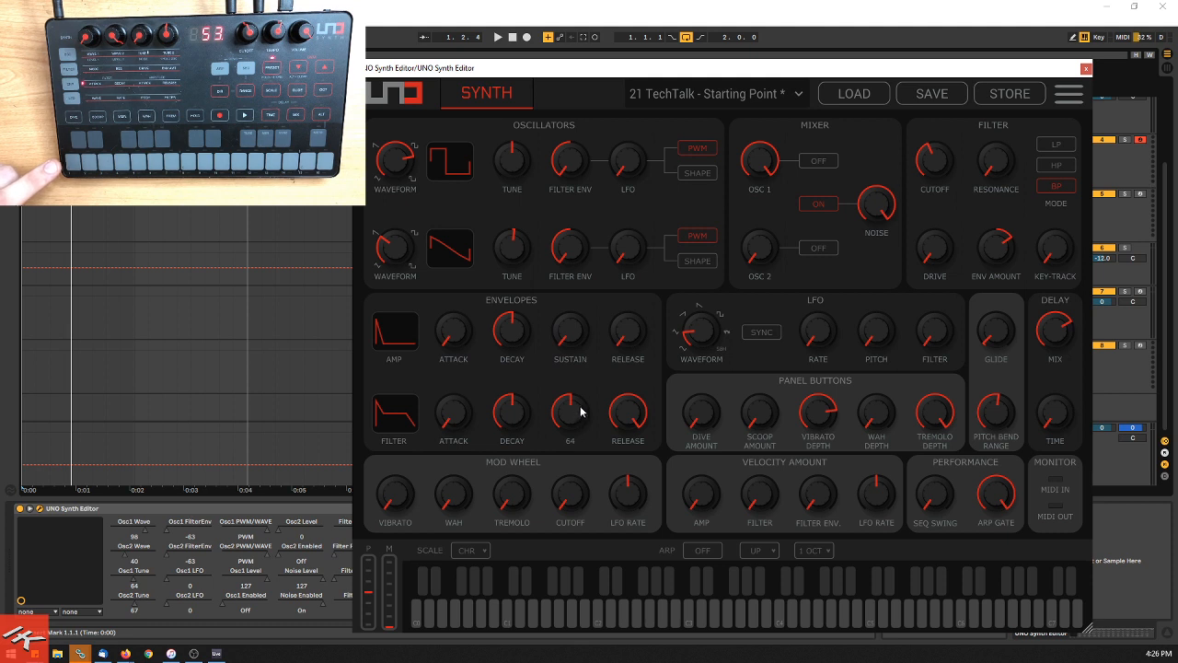
drag(570, 331, 566, 303)
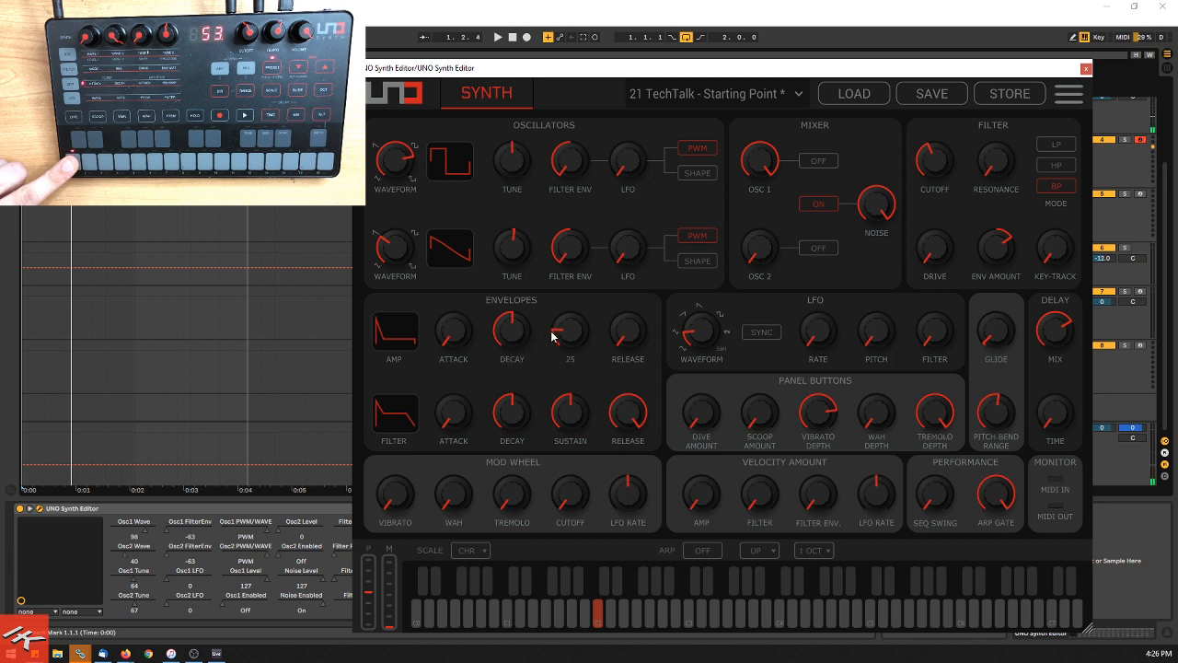
mouse_move(570, 333)
mouse_down()
mouse_move(579, 264)
mouse_move(584, 319)
mouse_up()
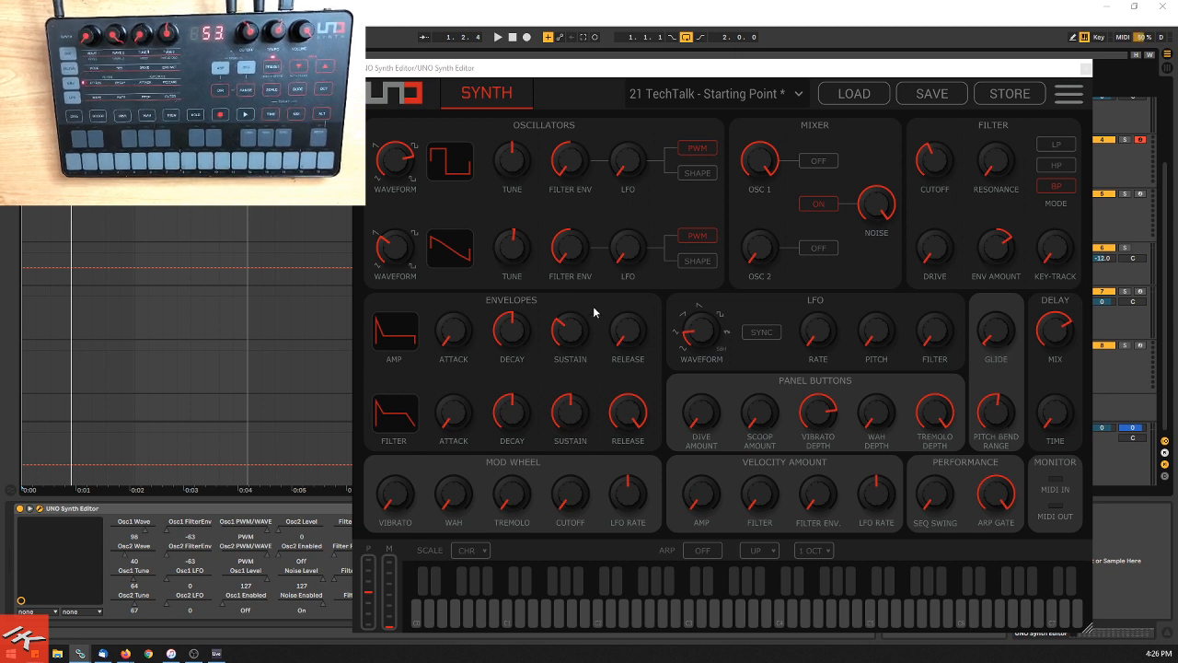
Step: Close the editor window and create a consolidated two-bar MIDI clip at the start of the UNO Synth MIDI IN track
click(1085, 68)
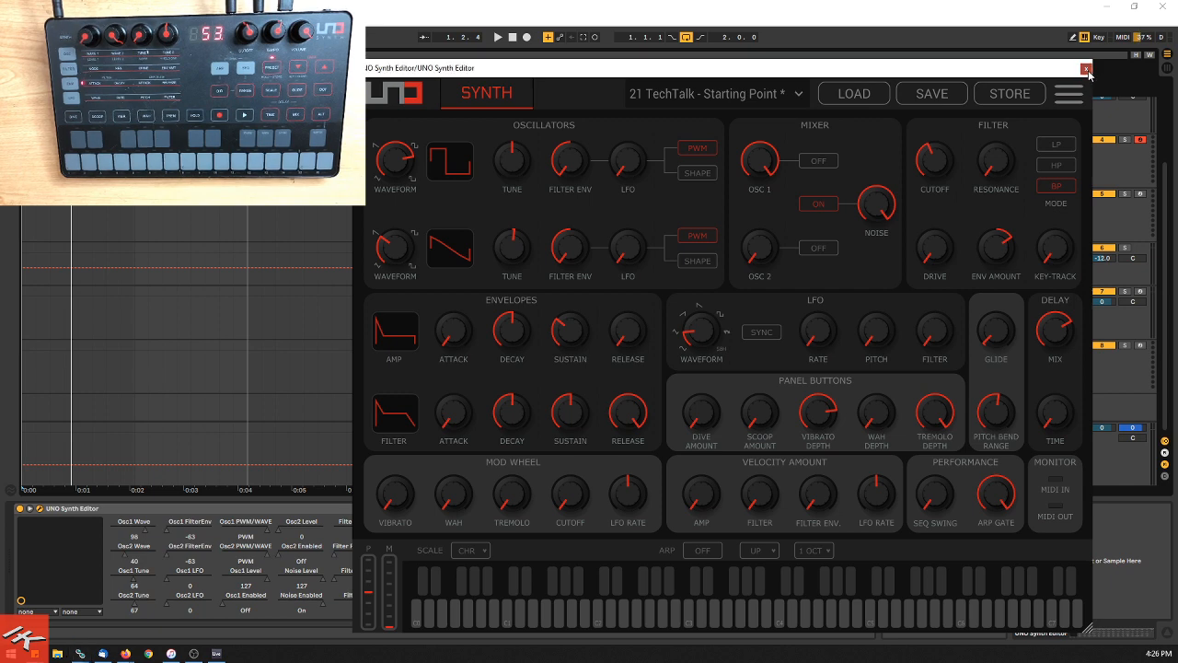
scroll(773, 336, up, 3)
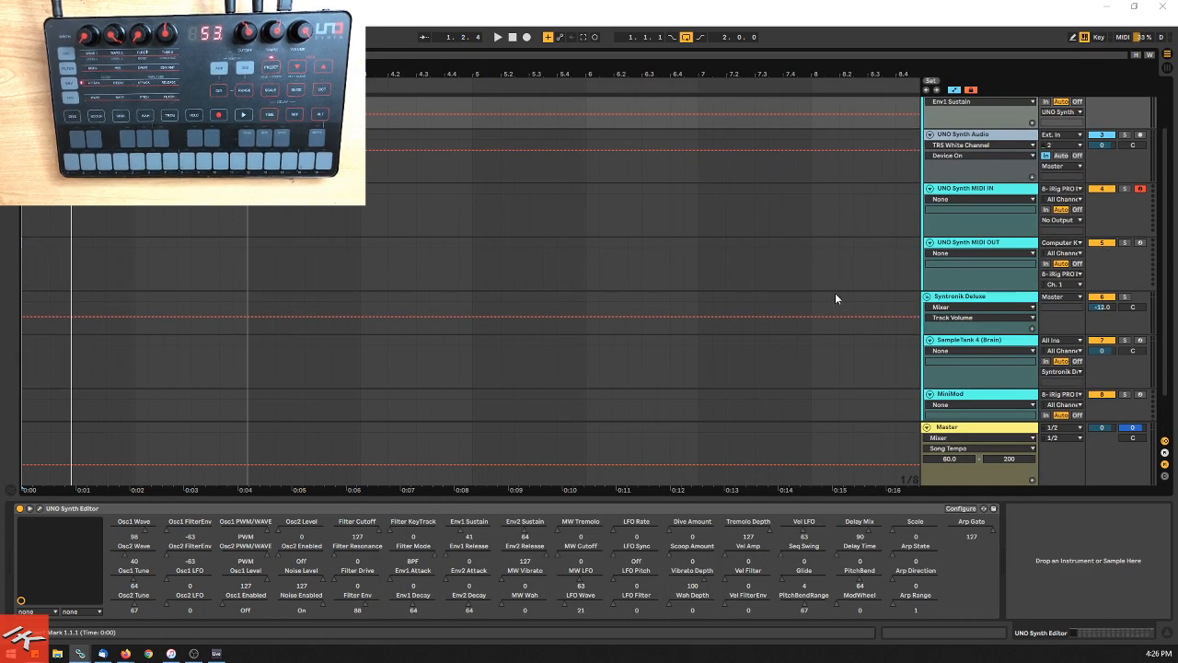
scroll(835, 293, up, 2)
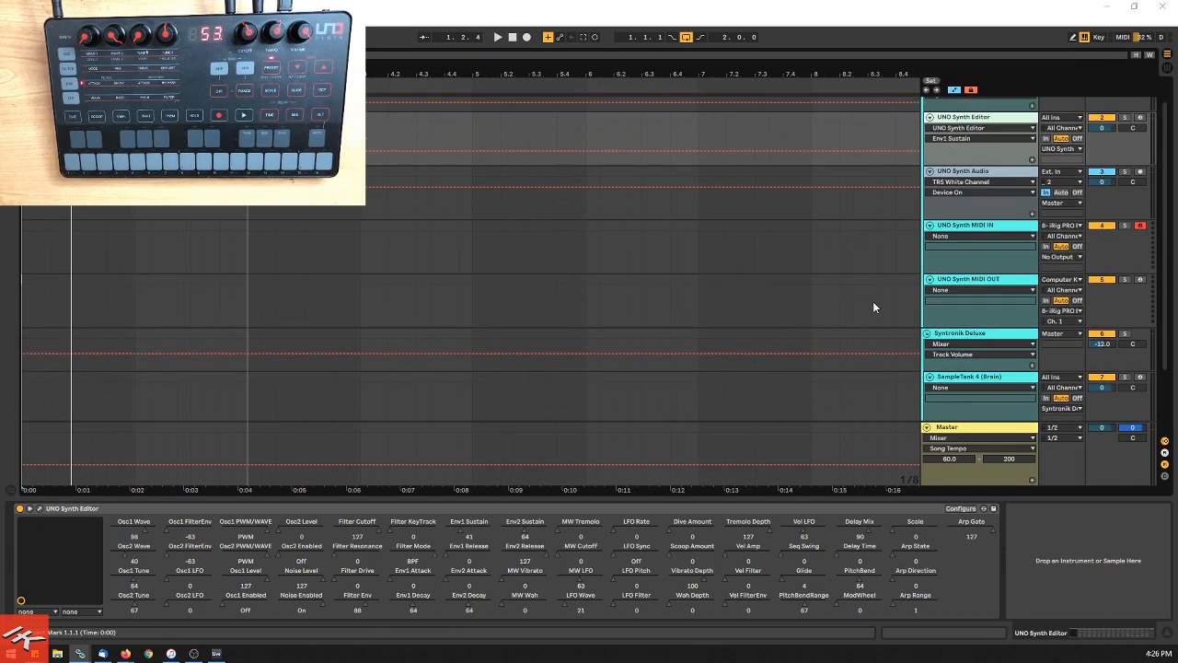
click(29, 234)
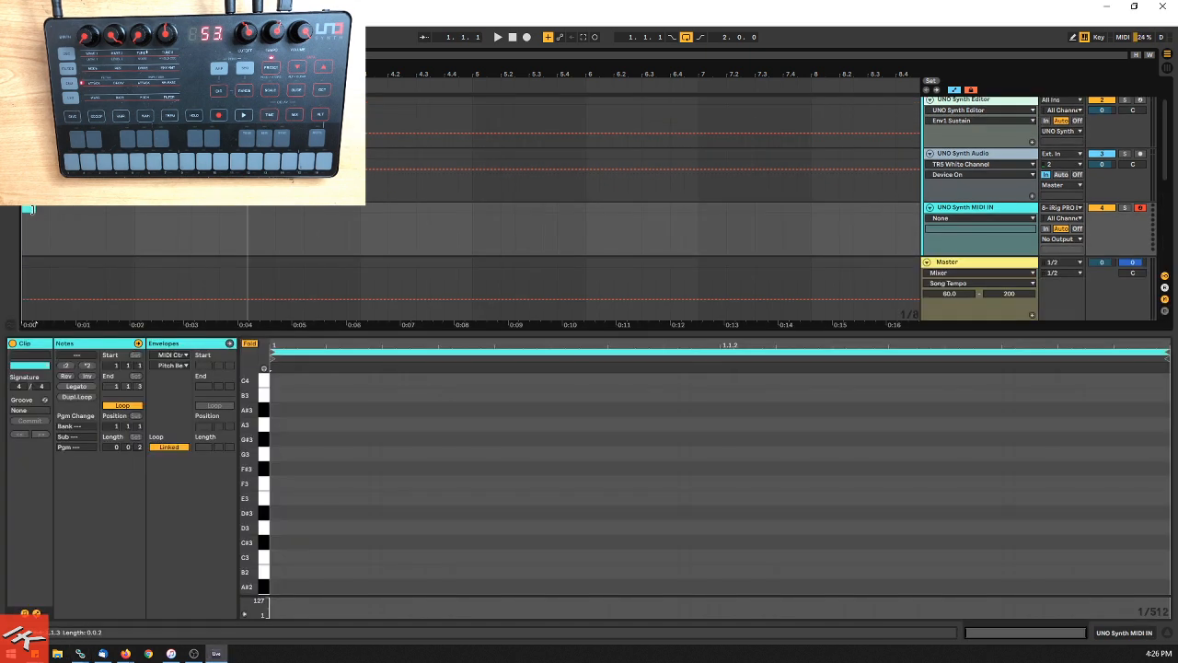
drag(36, 211, 236, 209)
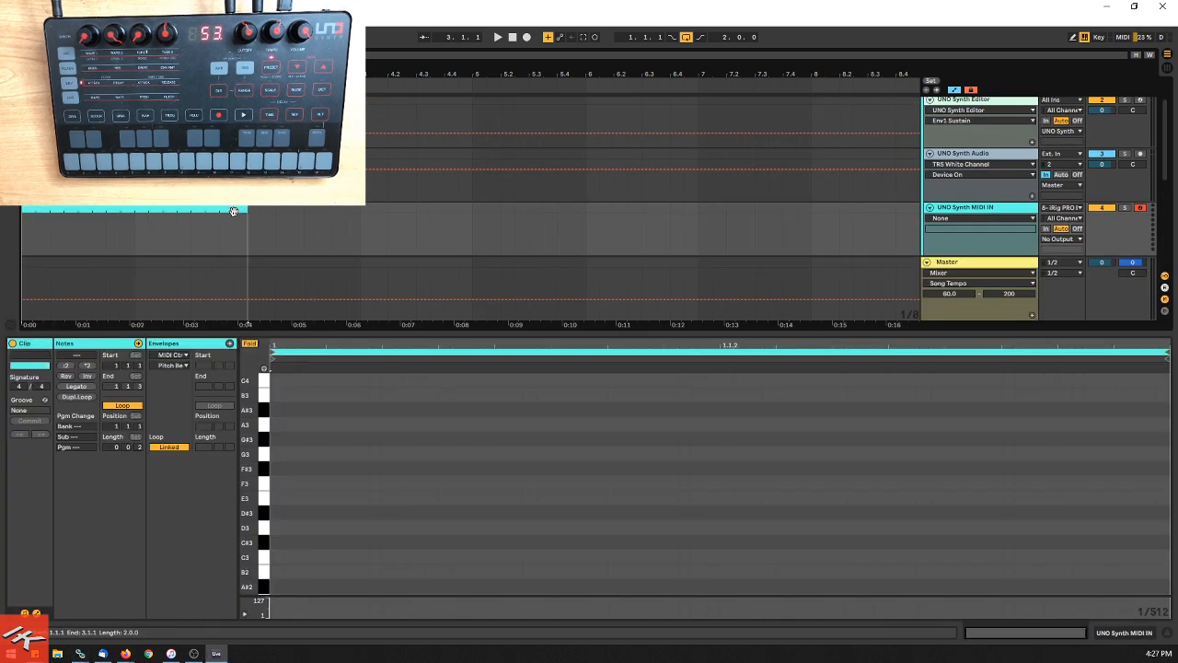
key(ctrl+j)
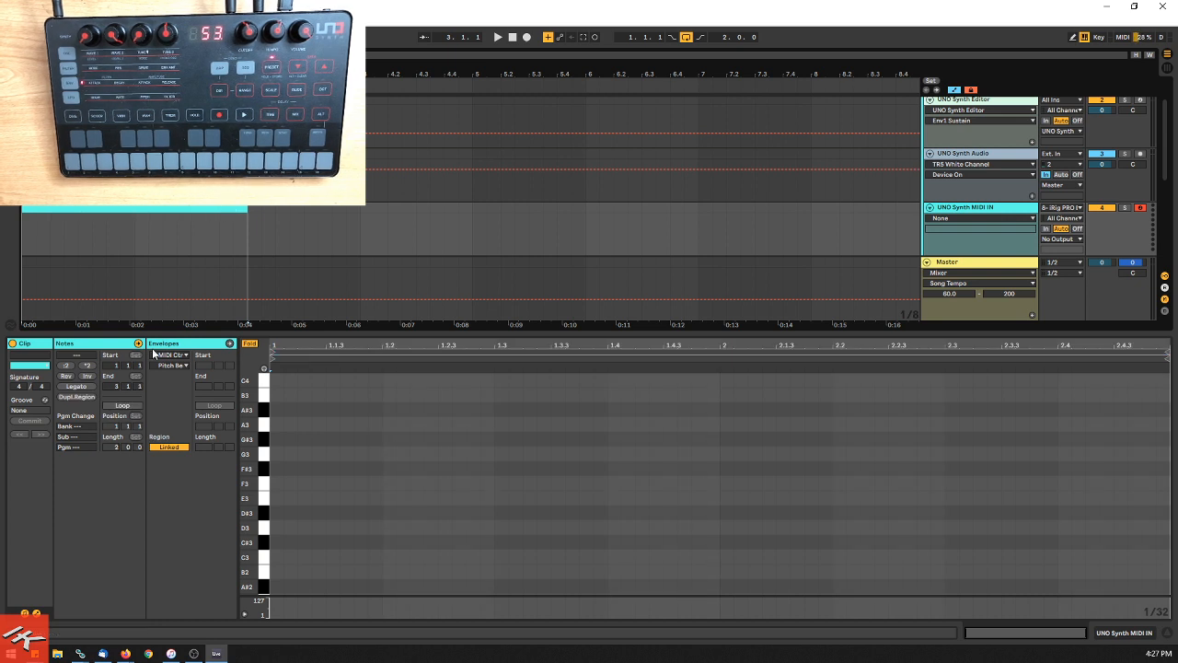
Step: Set the clip's program change to 1, and play it from the UNO Synth MIDI OUT track
drag(85, 449, 84, 447)
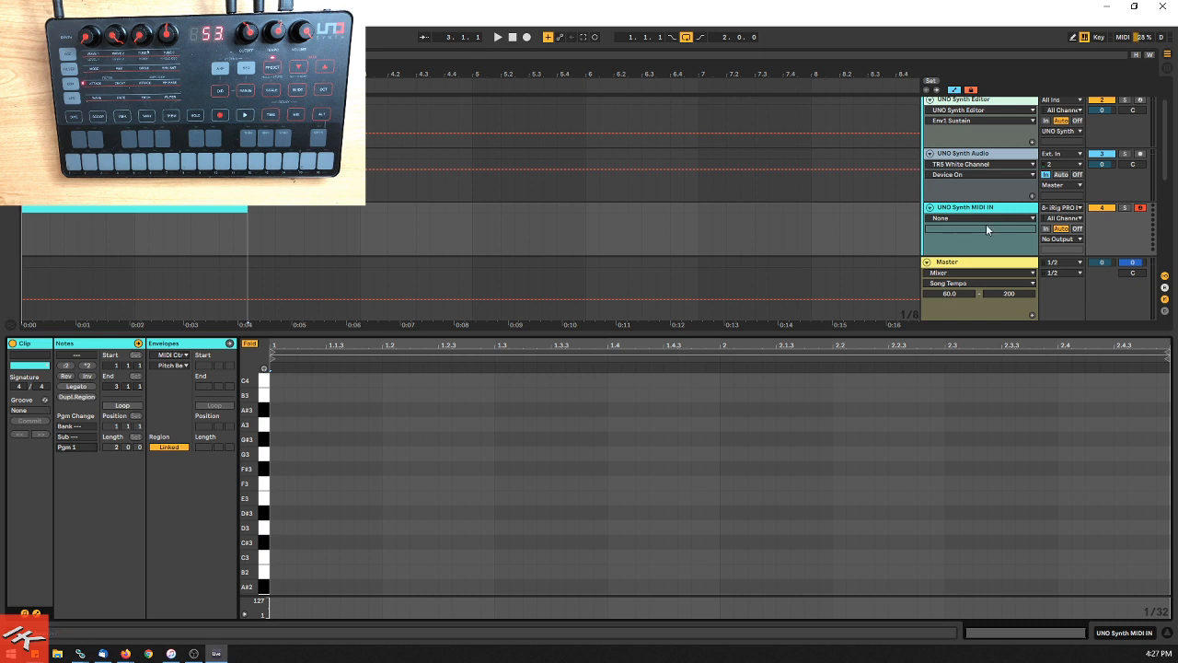
scroll(644, 158, down, 1)
key(ctrl+shift+m)
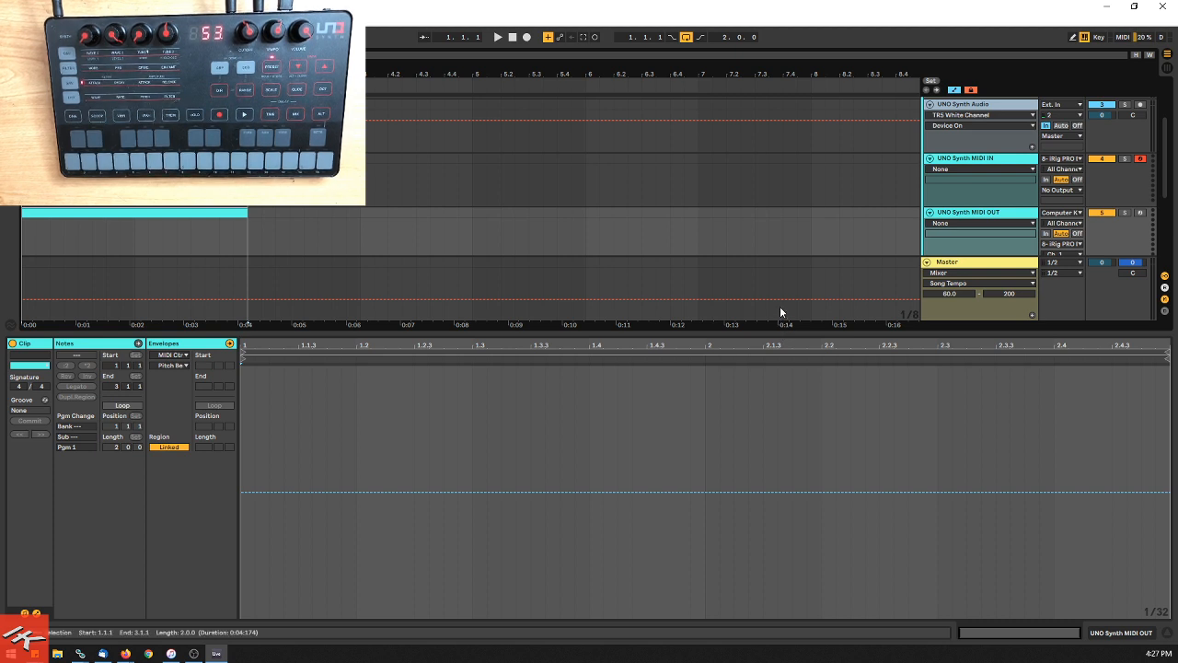
key(space)
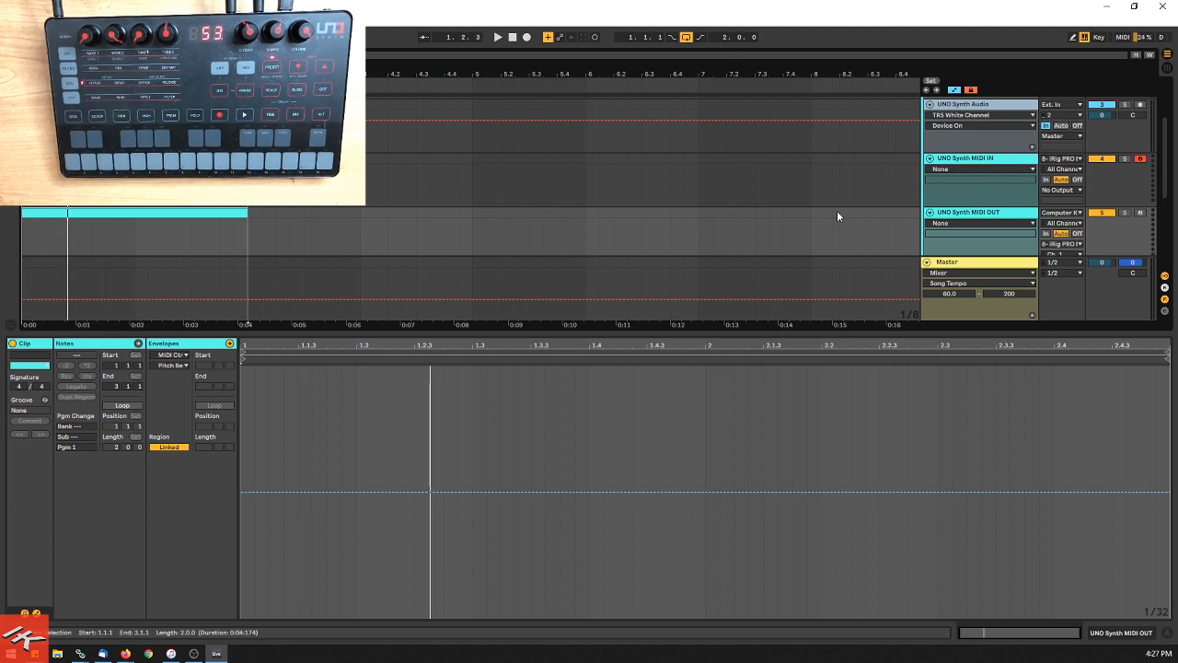
Step: Switch from clip to device view and open the plug-in window of the UNO Synth Editor track
scroll(958, 155, up, 1)
click(984, 130)
click(985, 142)
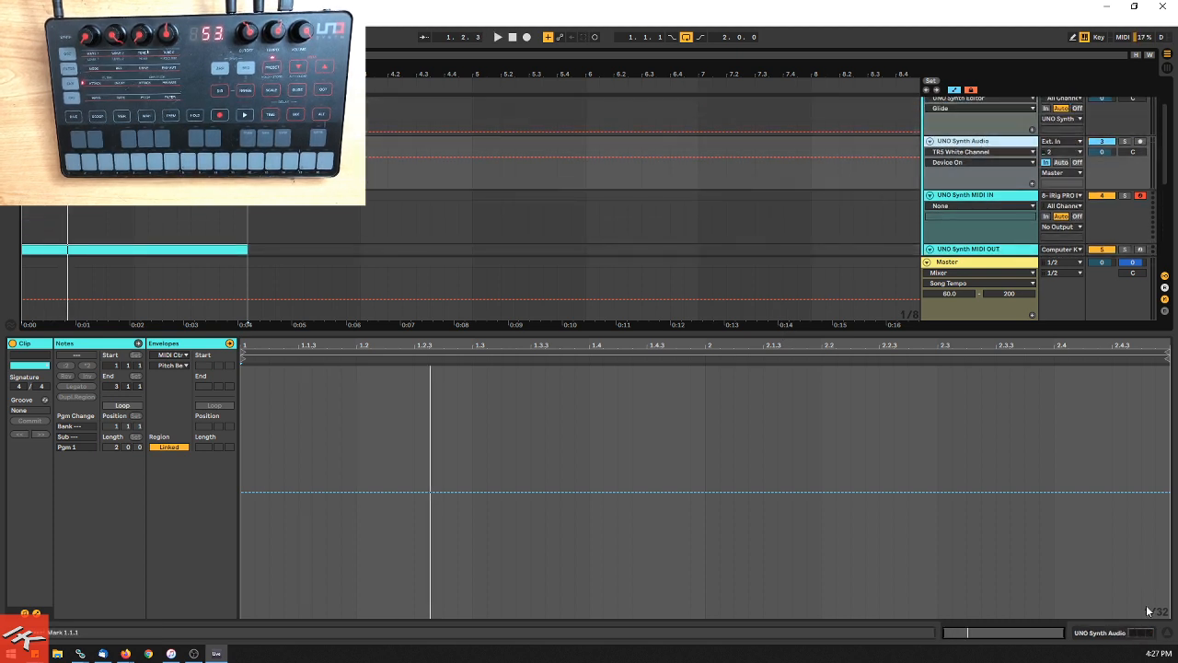
click(1166, 633)
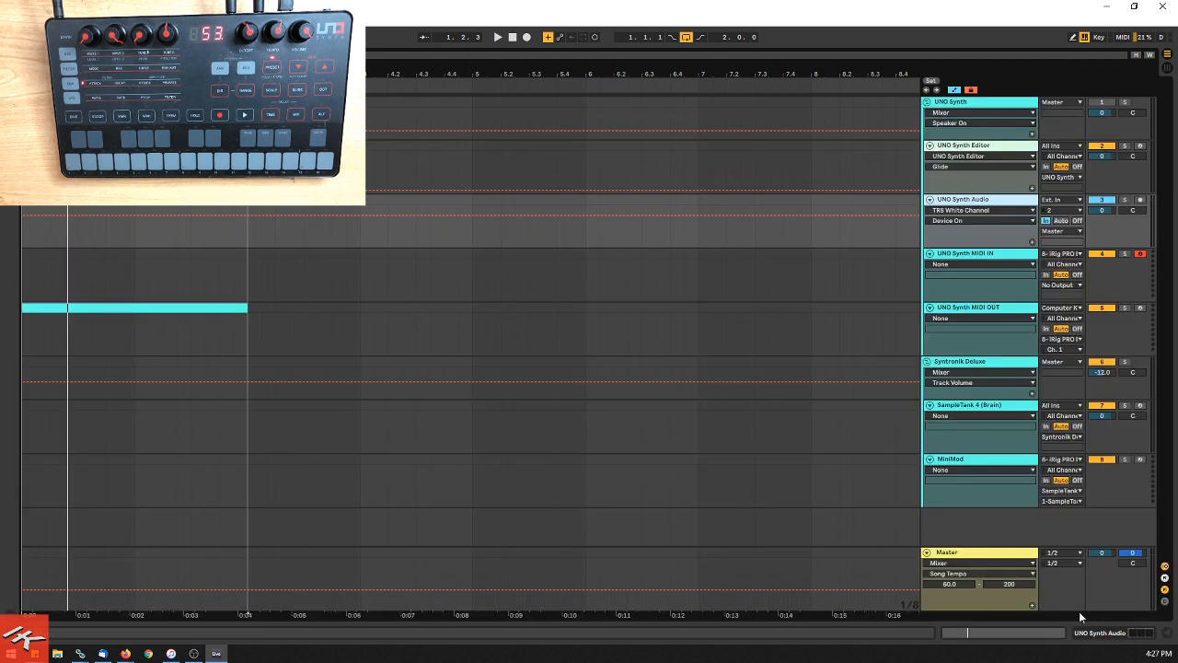
click(1086, 636)
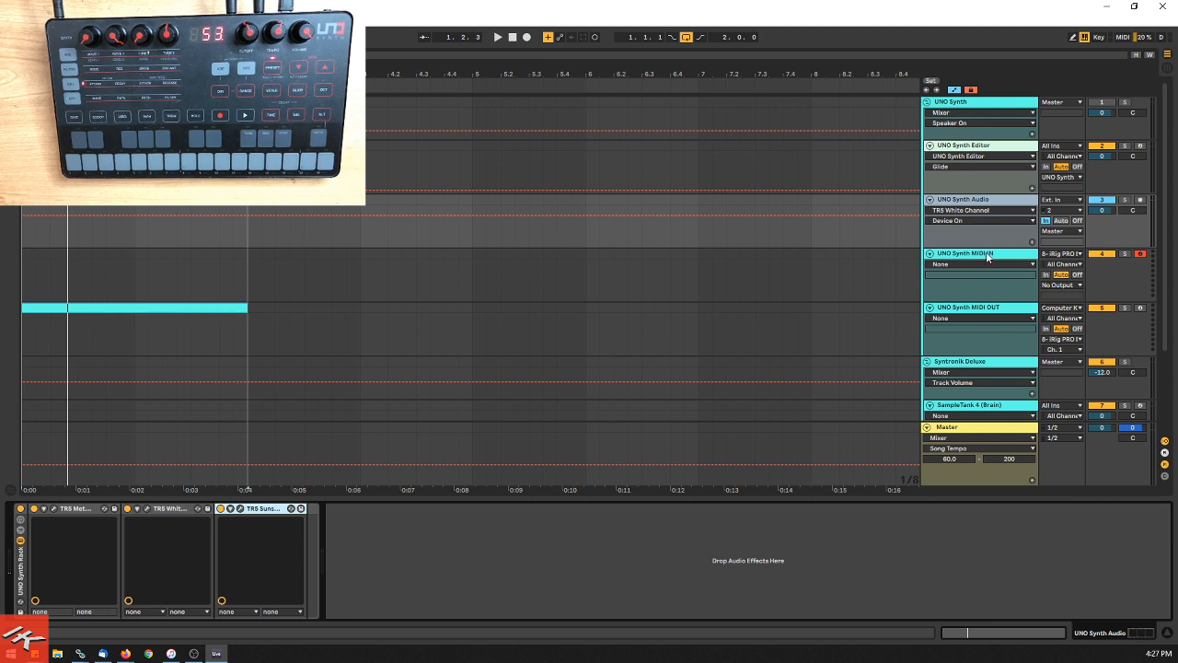
key(Down)
click(968, 309)
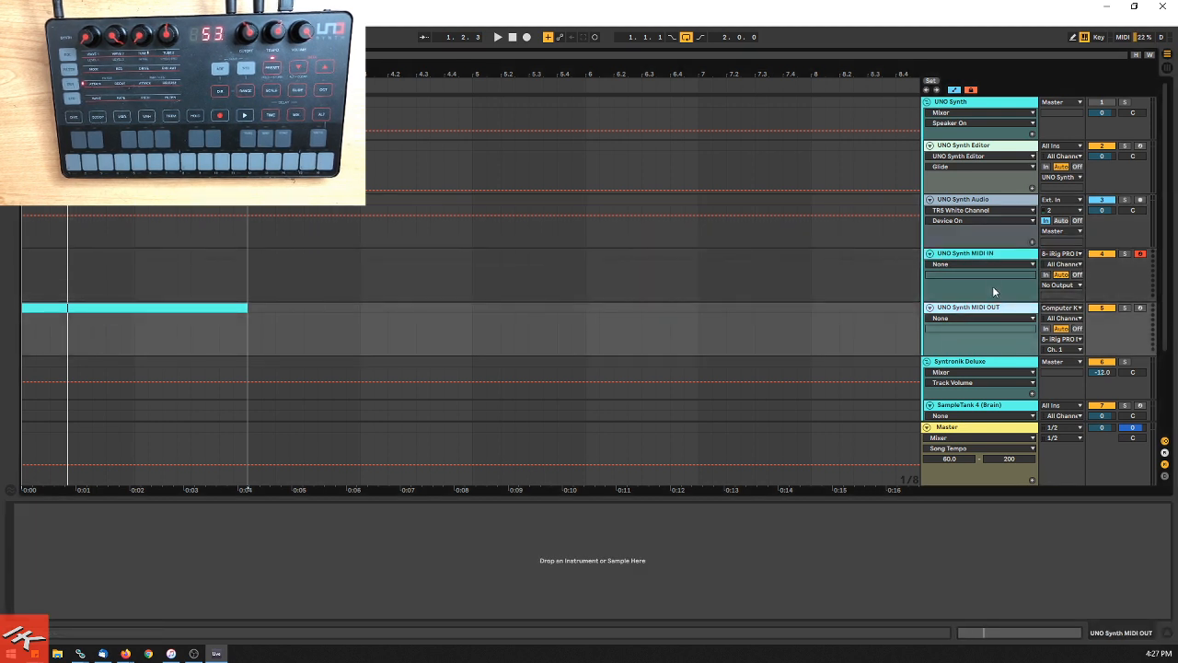
click(994, 148)
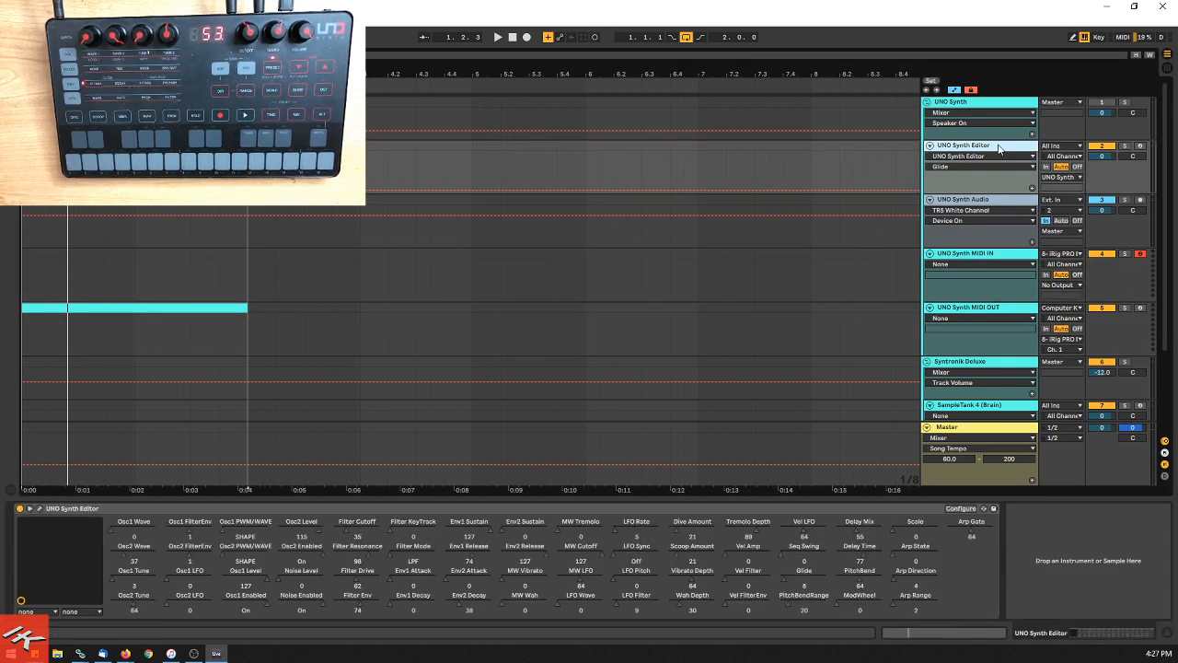
click(39, 508)
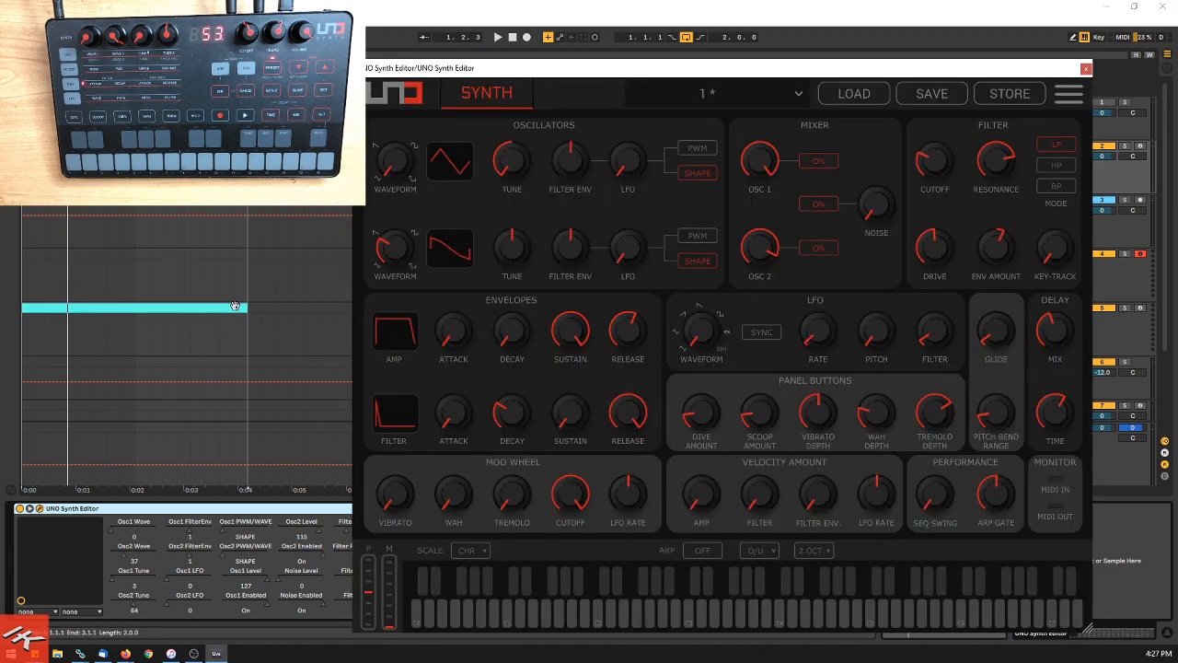
Step: Play the UNO Synth MIDI OUT clip, change its program change to 11, and stop playback
click(236, 306)
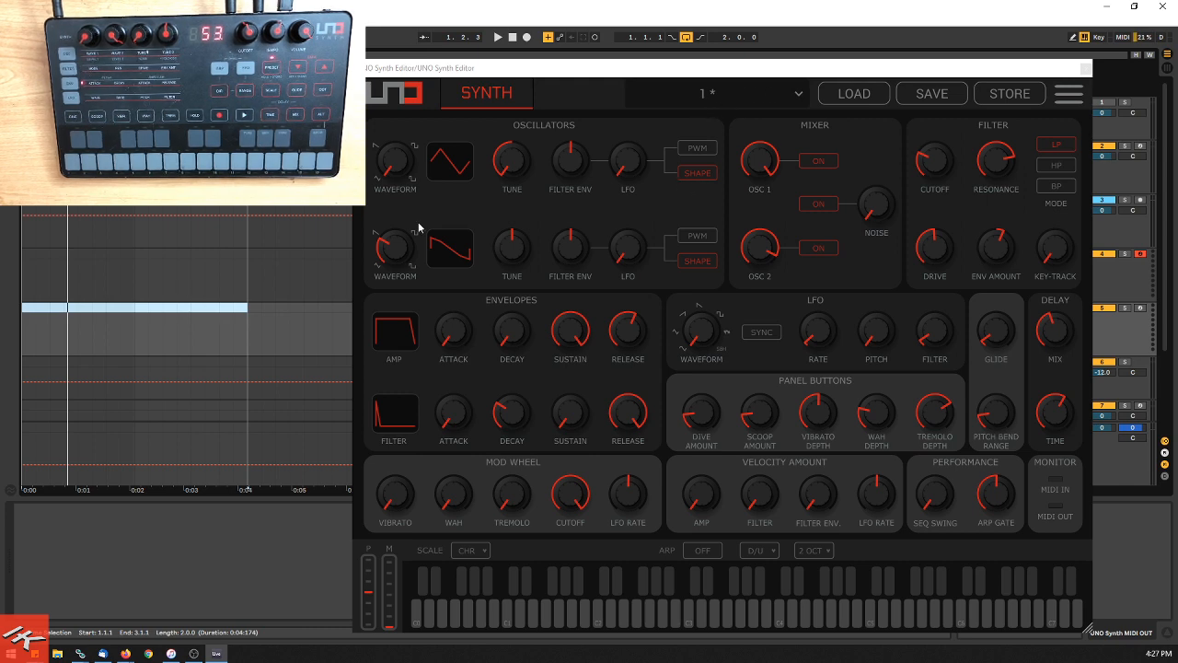
click(148, 307)
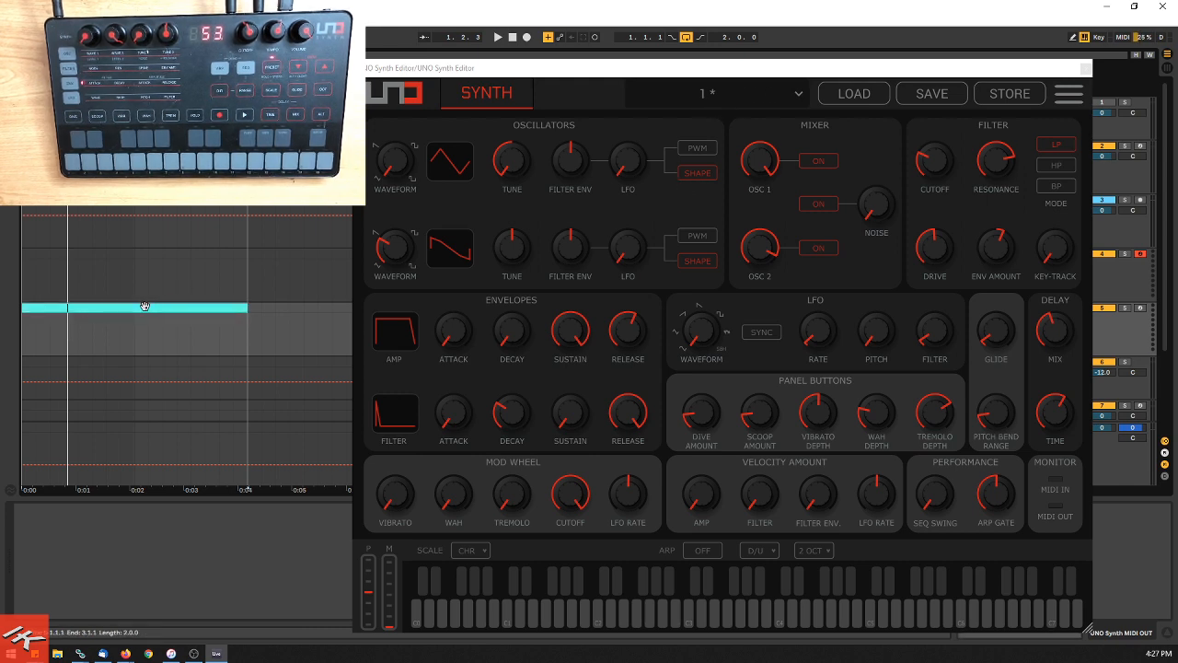
key(space)
double_click(145, 305)
click(148, 310)
double_click(136, 242)
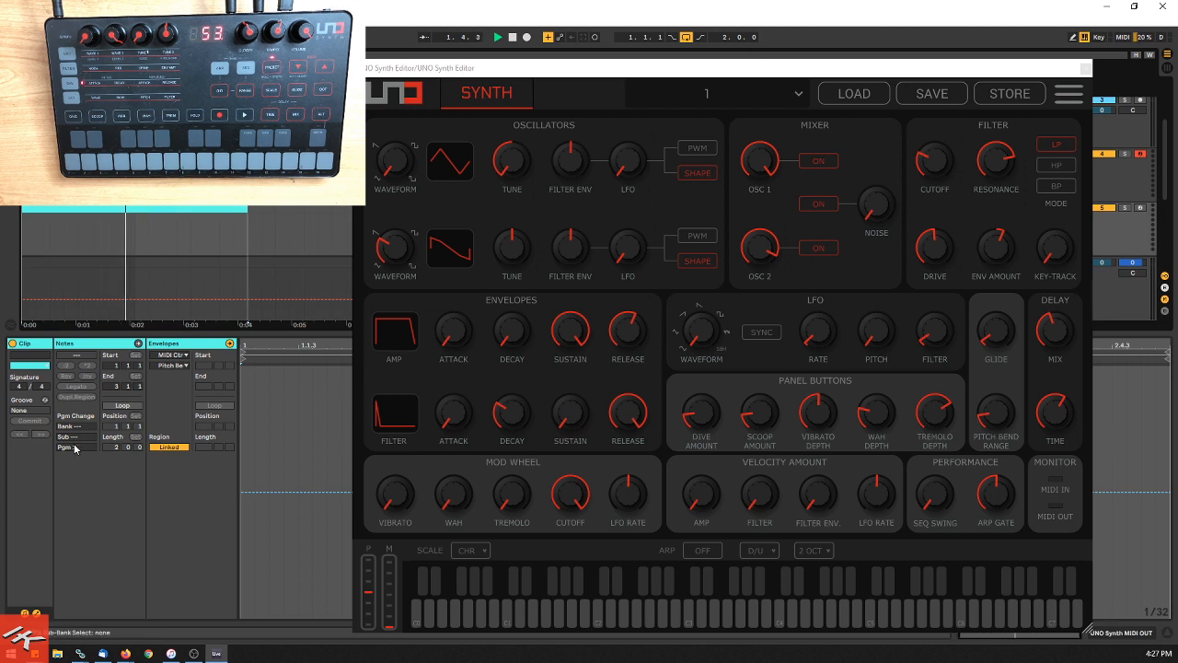
drag(83, 449, 84, 418)
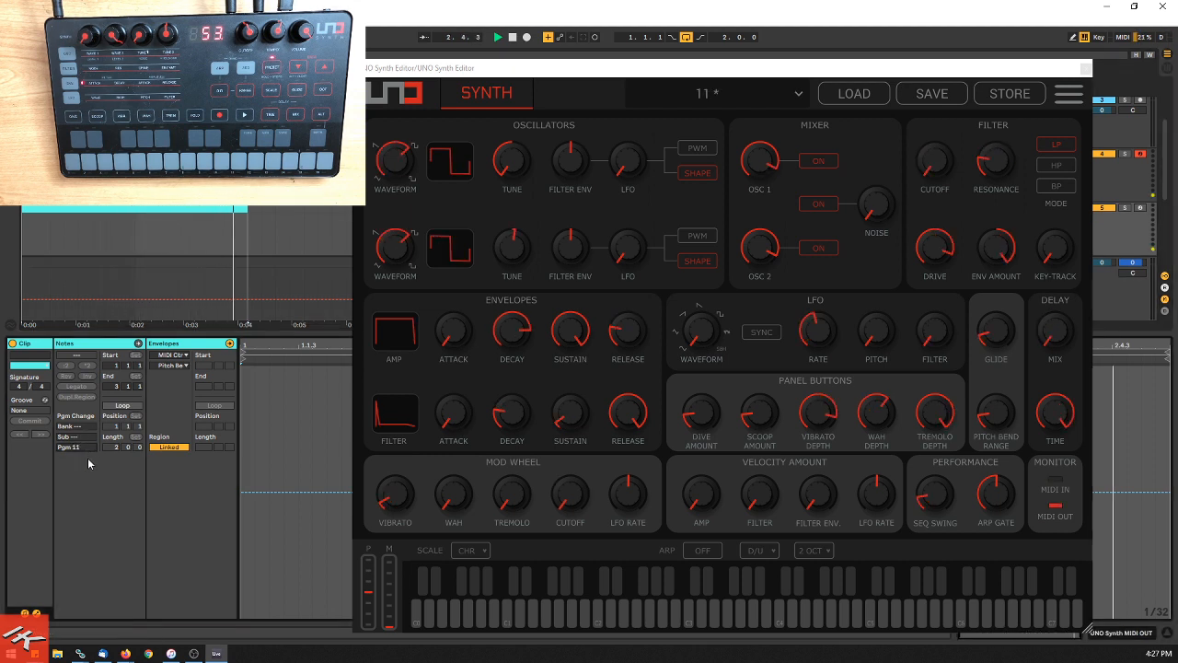
key(space)
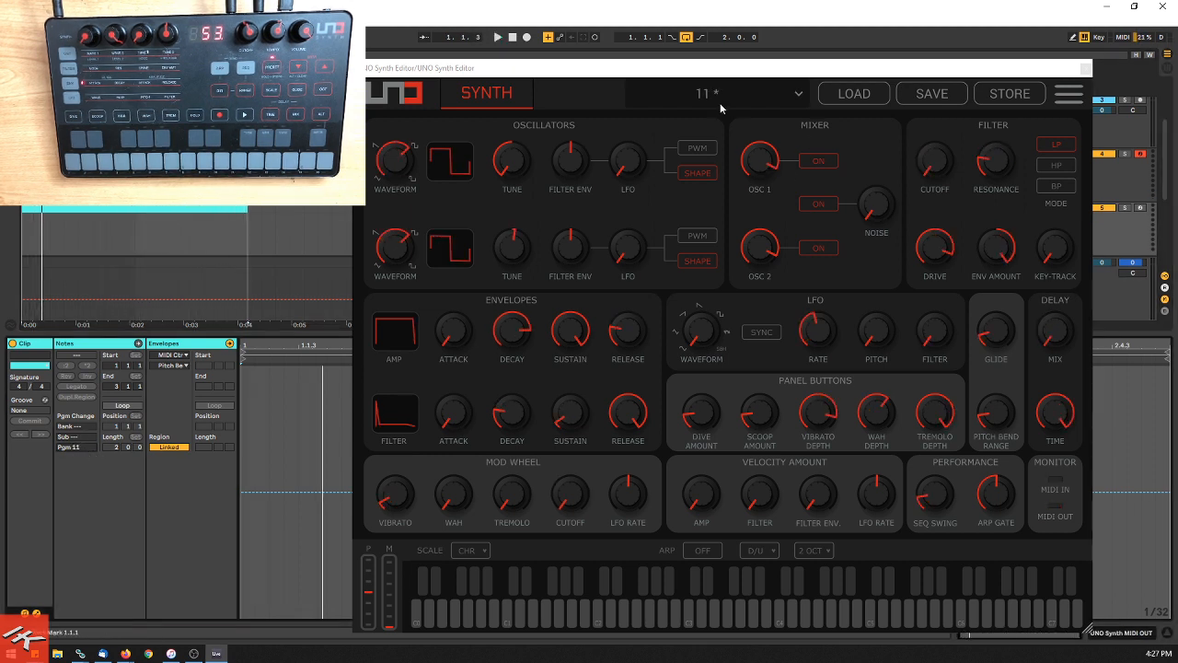
Step: Open the editor's MIDI settings and examine the MIDI Sync and Knob Behavior options, keeping External and Absolute
click(1069, 93)
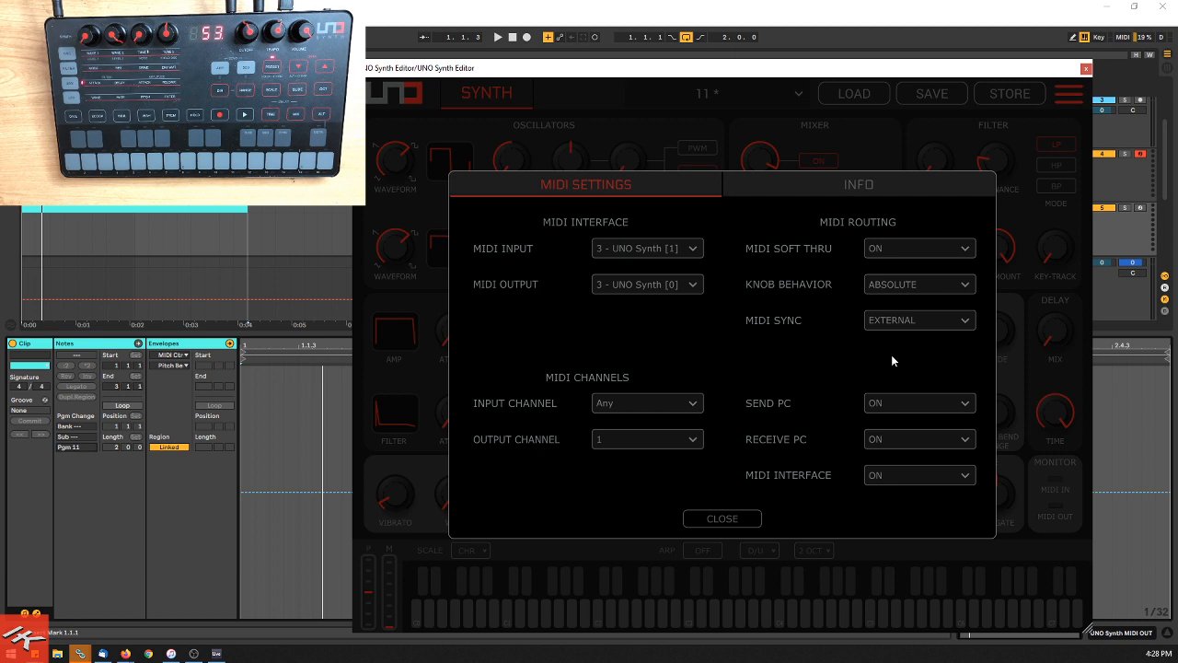
click(919, 322)
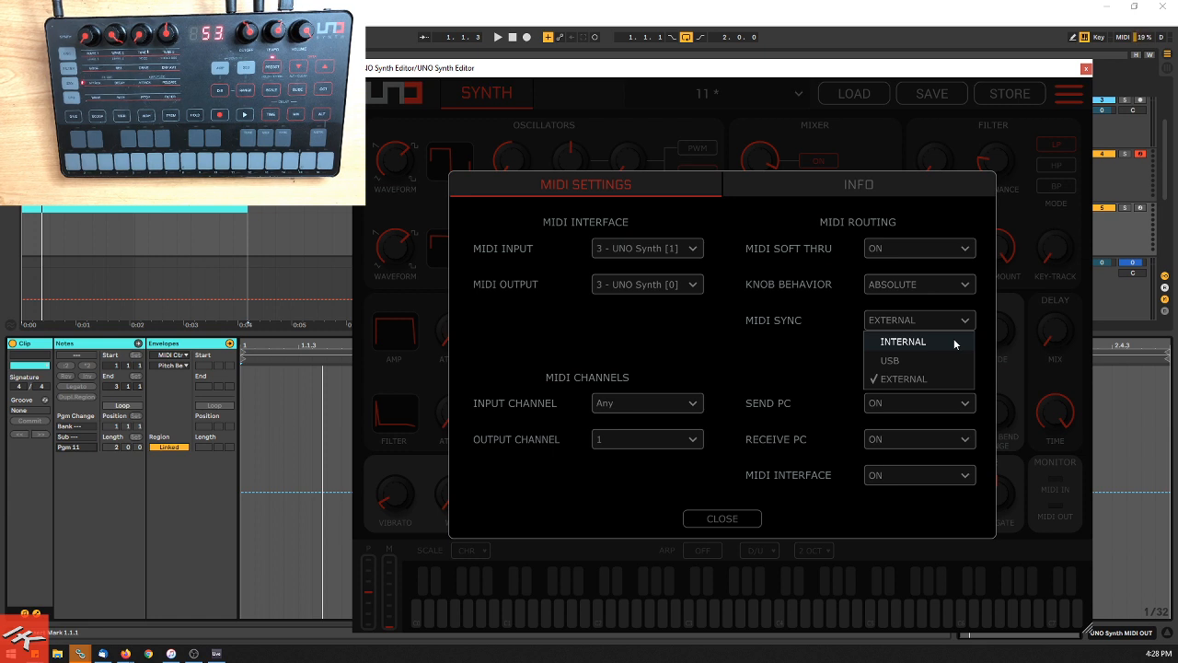
click(942, 378)
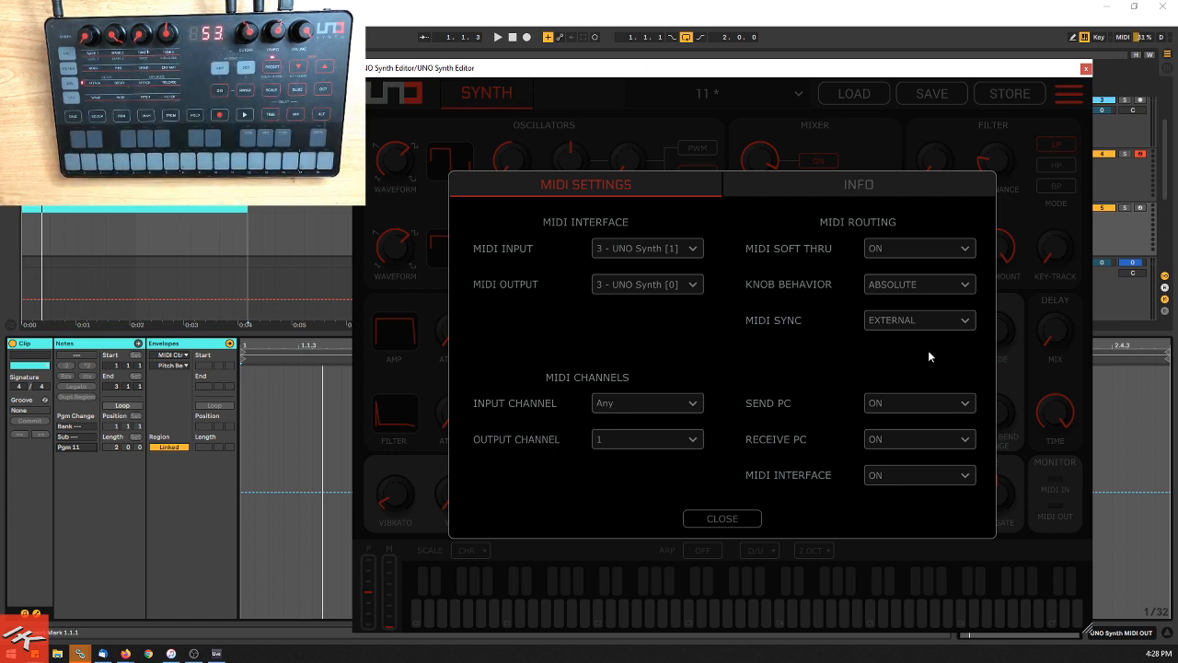
click(929, 284)
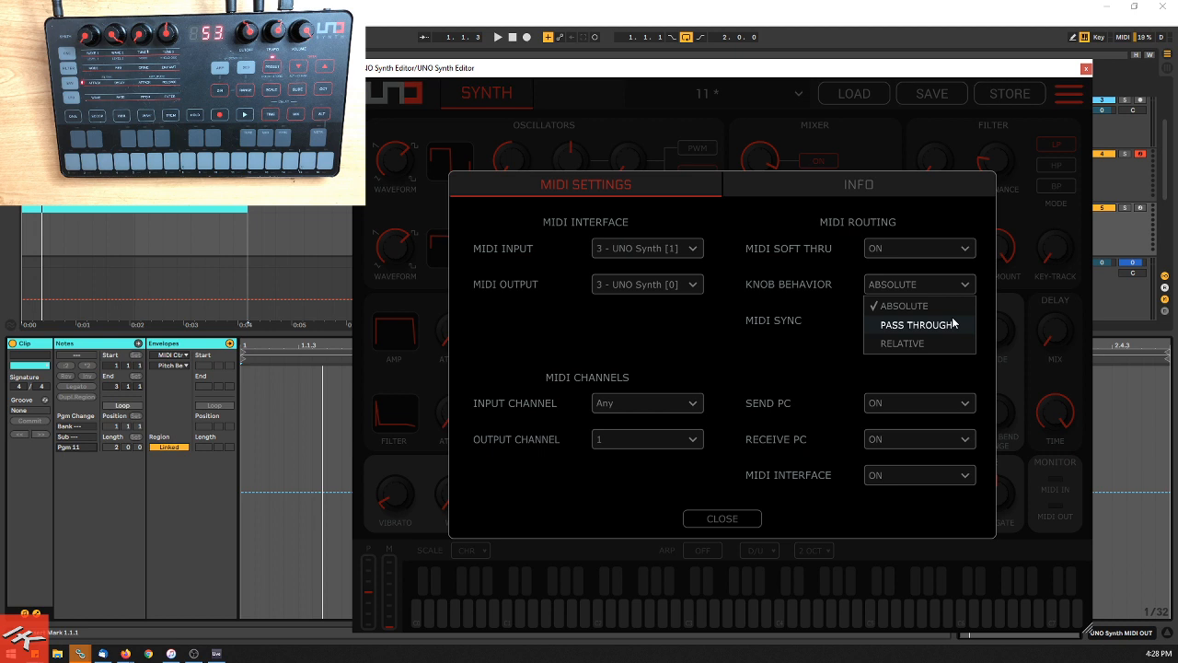
click(849, 267)
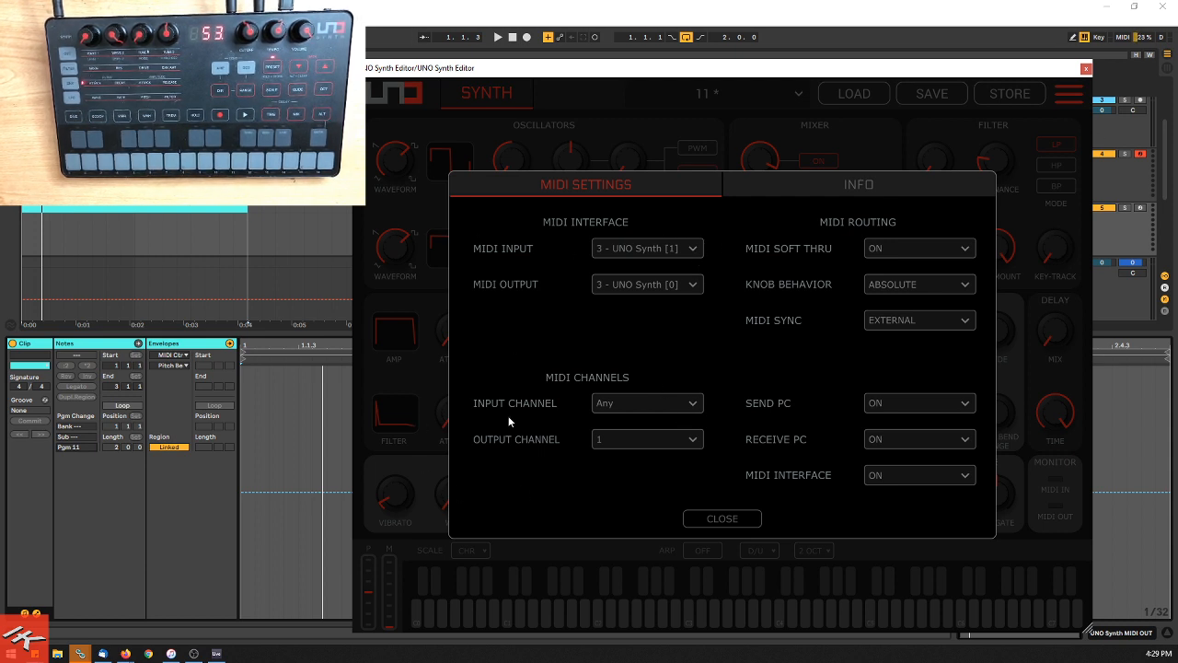
Step: Review the MIDI port settings in Live's preferences, and close them together with the editor's MIDI settings and plug-in window
key(ctrl+comma)
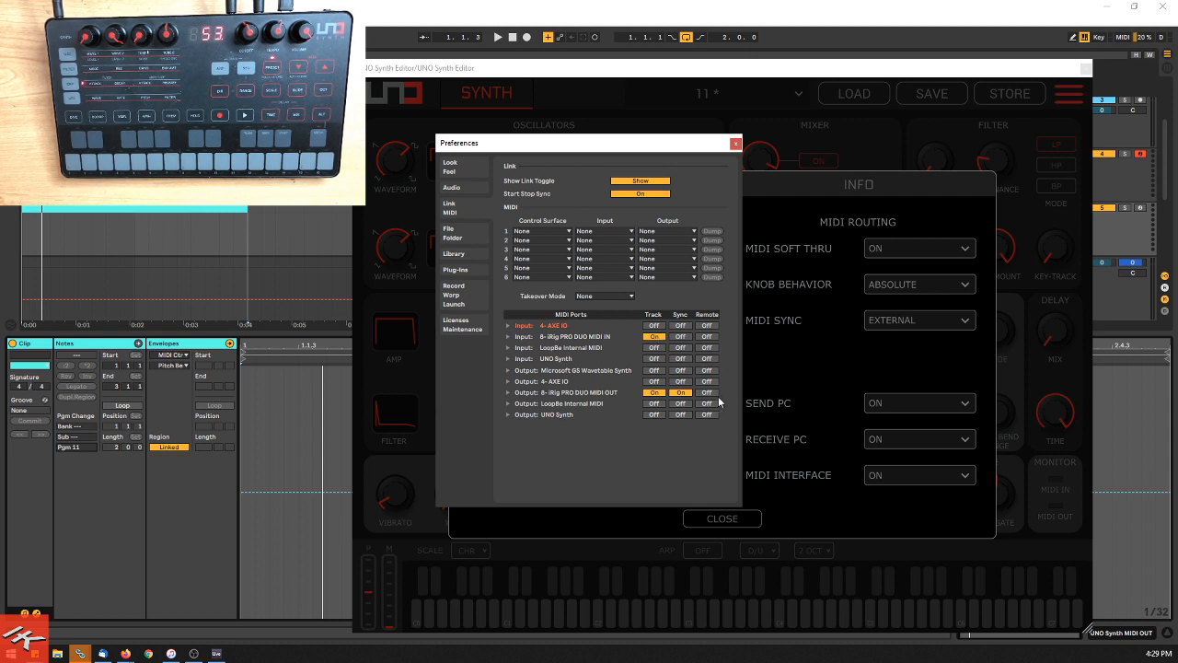
click(737, 145)
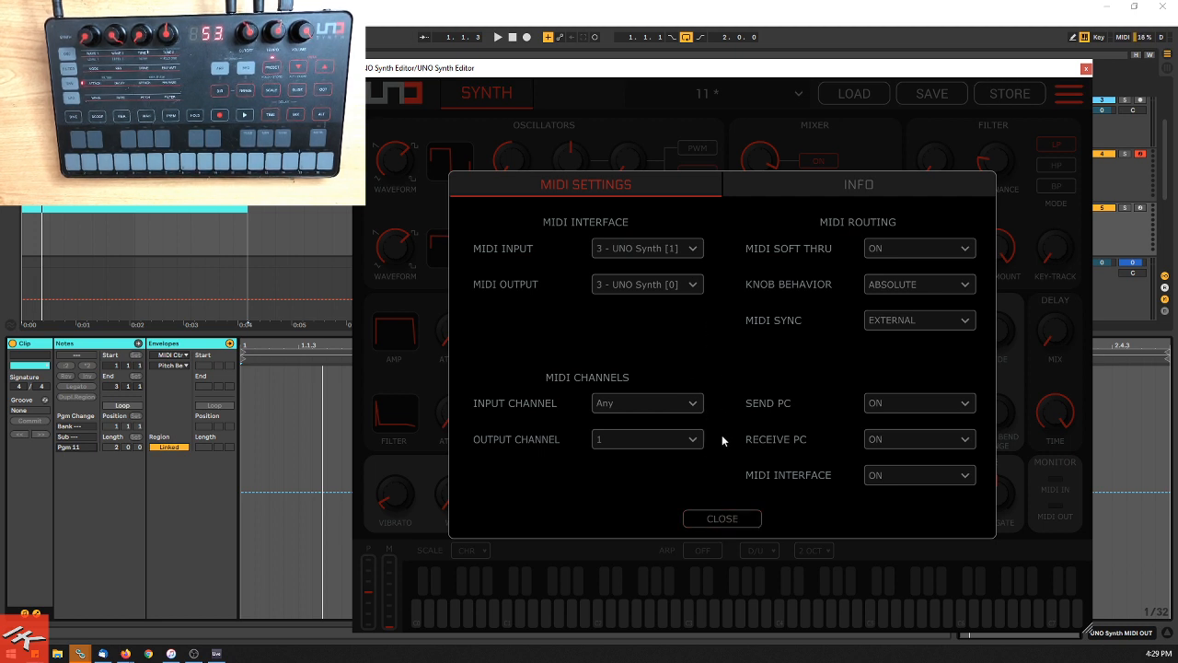
click(745, 517)
click(1087, 68)
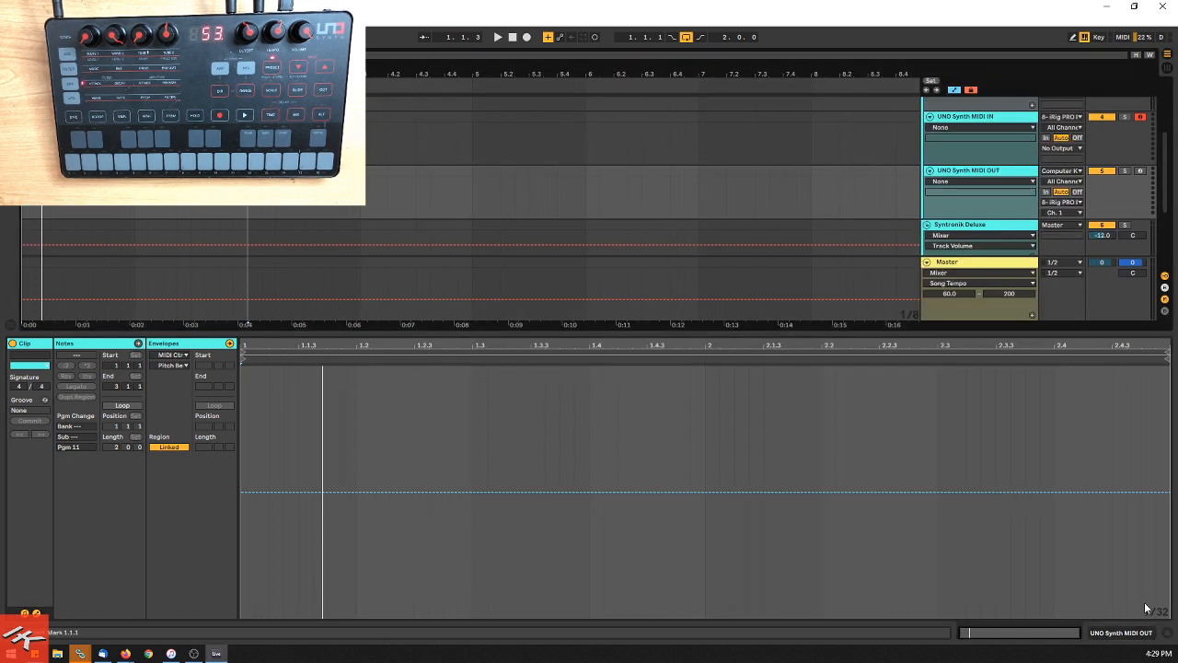
Step: Hide the clip view and open the SampleTank 4 plug-in window from the SampleTank 4 (Brain) track
click(1166, 632)
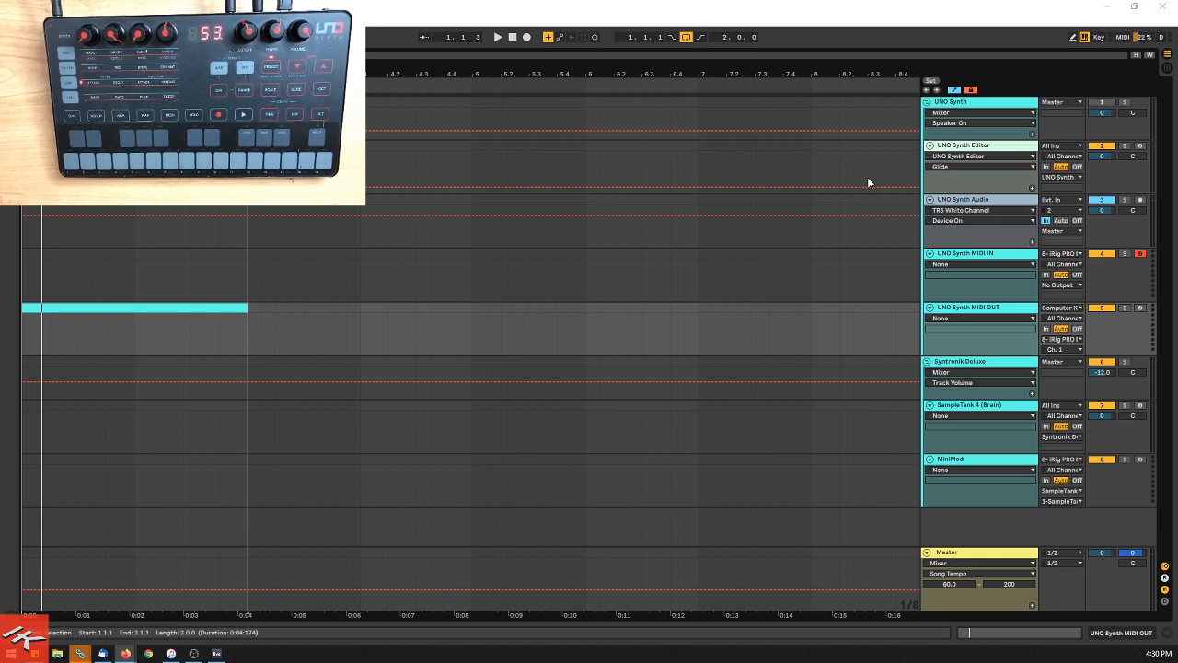
click(989, 405)
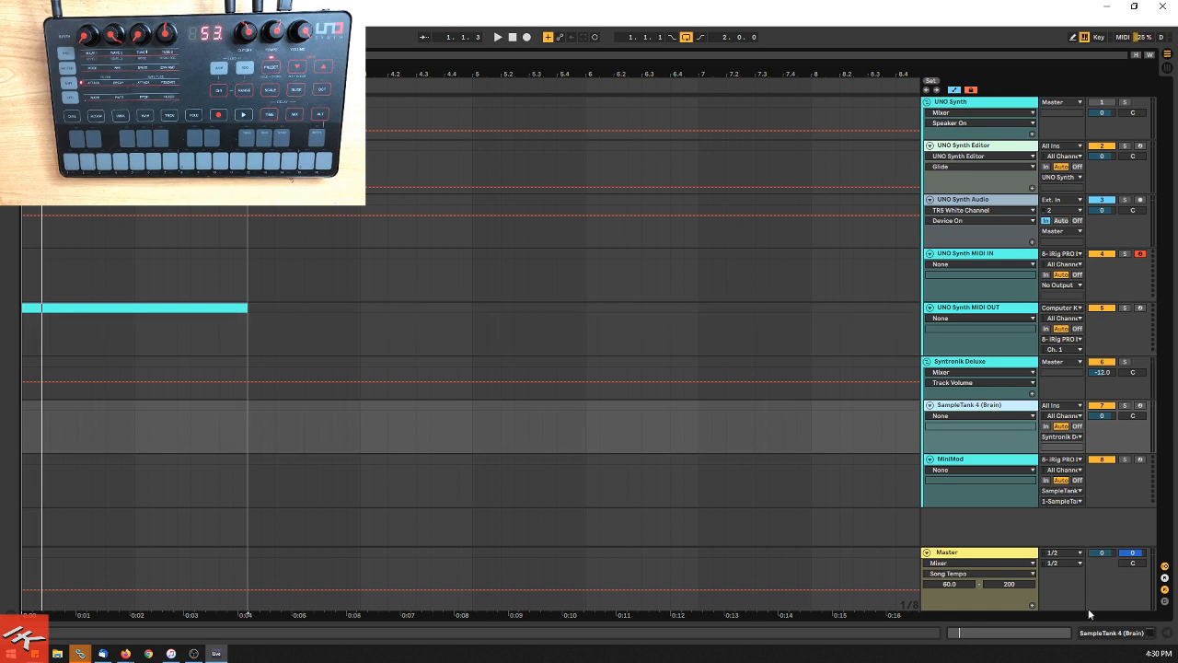
click(1100, 634)
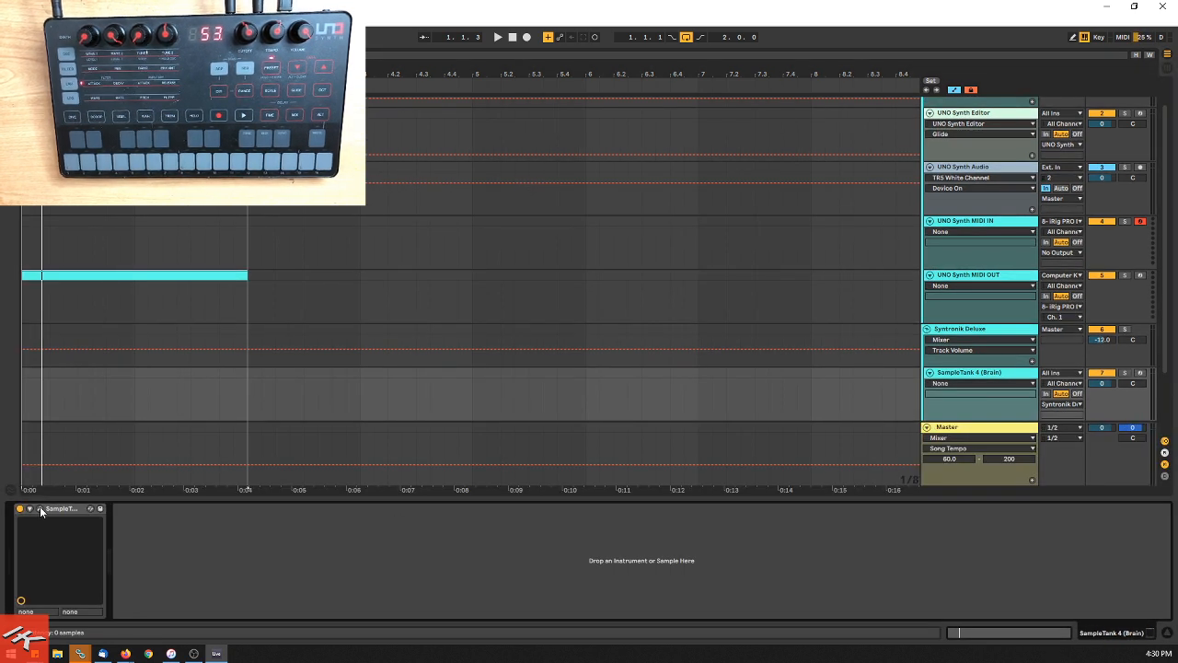
click(40, 509)
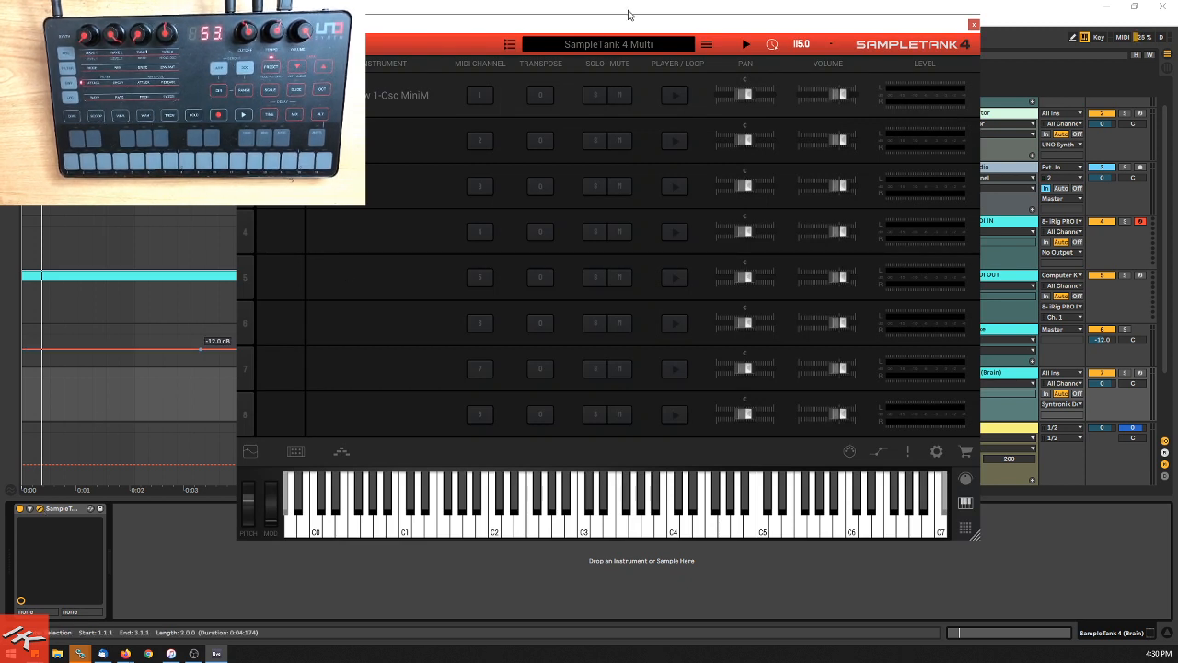
drag(635, 23, 712, 49)
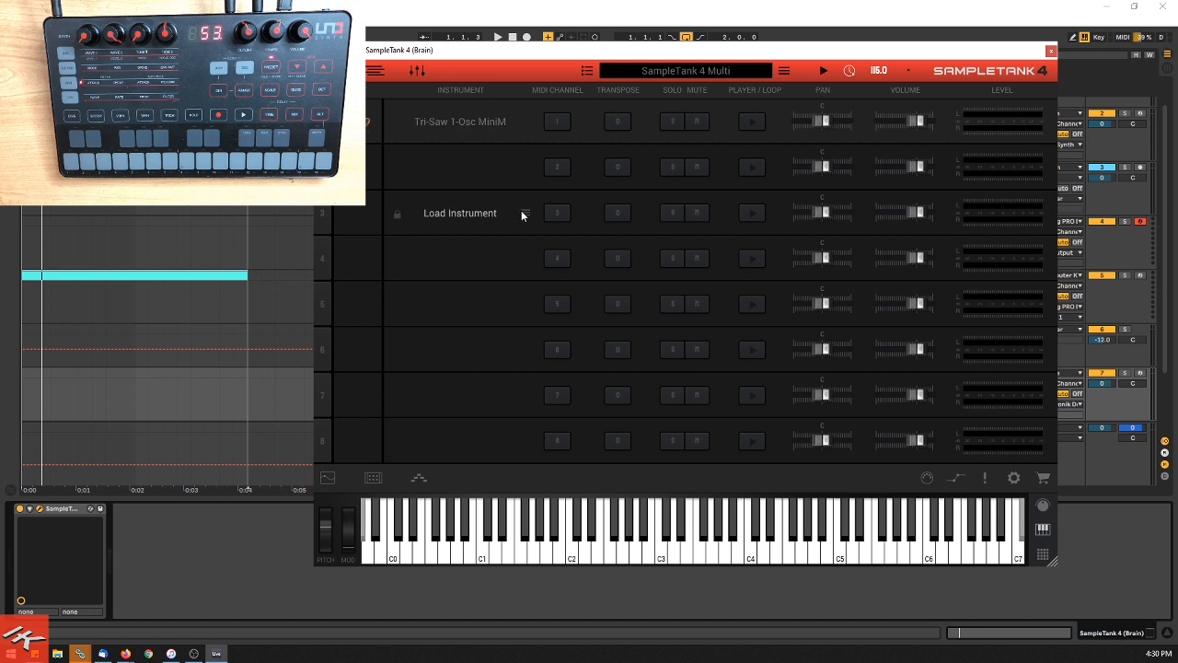
Step: Examine SampleTank's Sound Content, Streaming and Remote settings, and close them without changes
click(1013, 476)
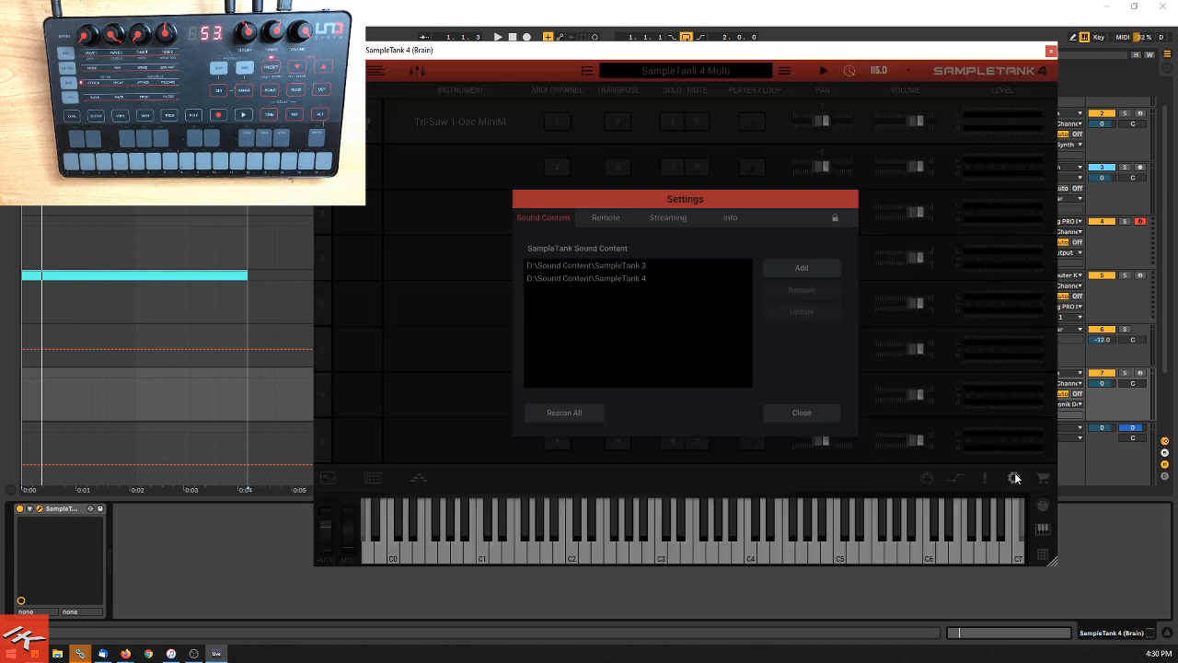
click(670, 219)
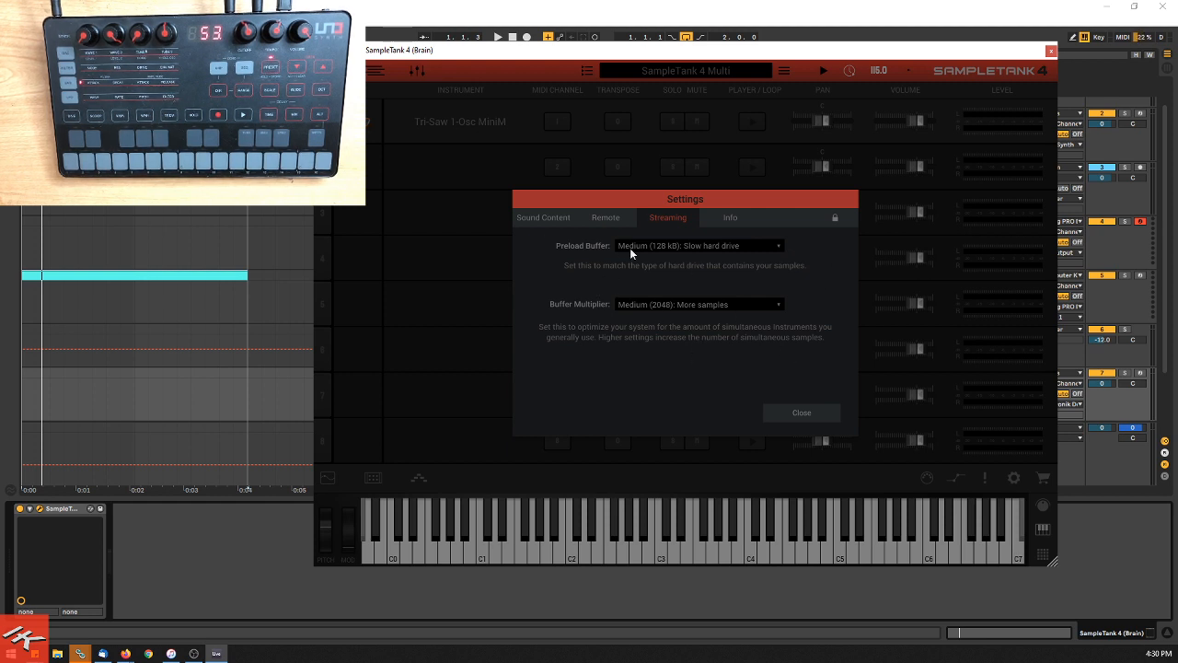
click(562, 219)
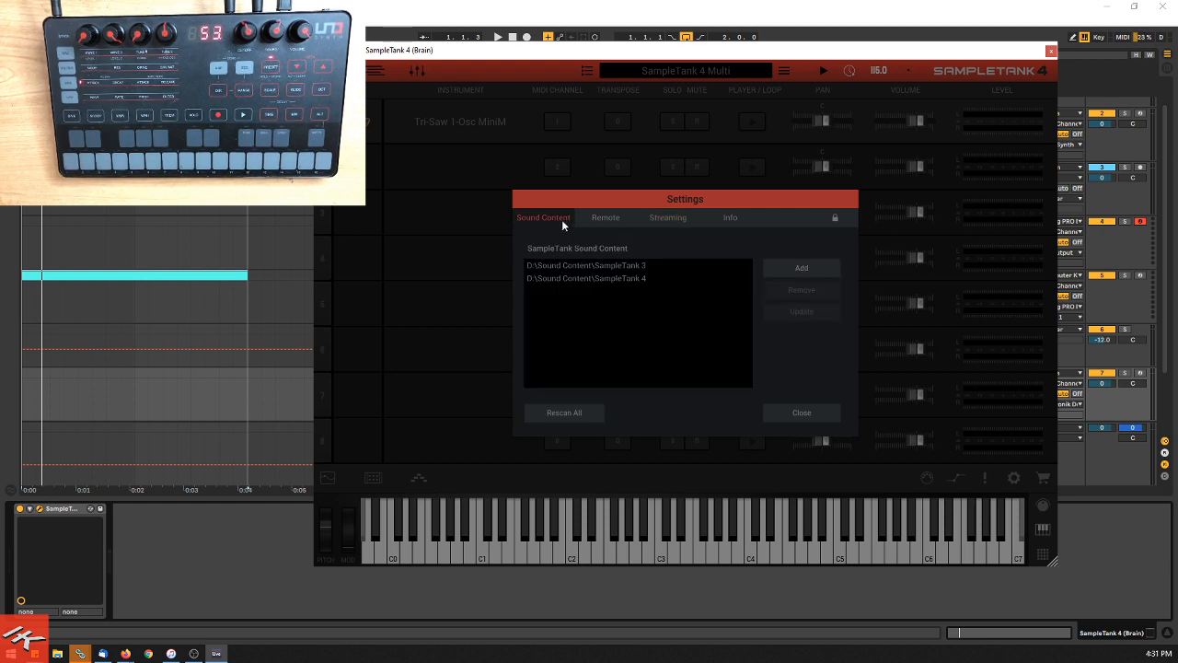
click(614, 214)
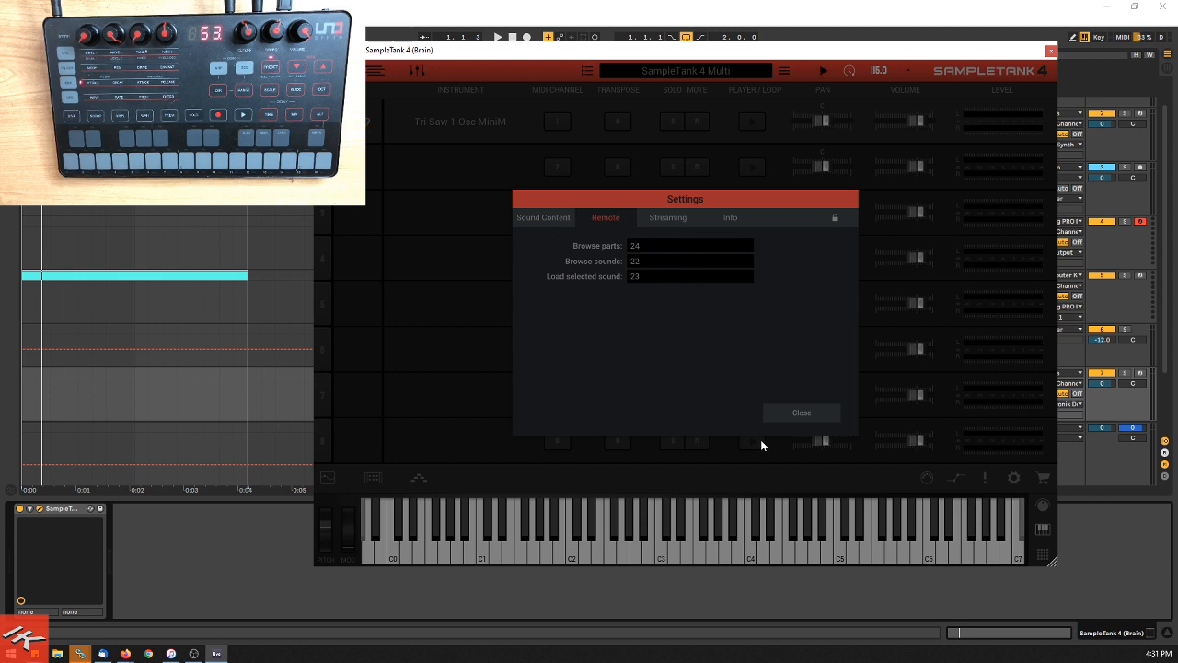
click(801, 412)
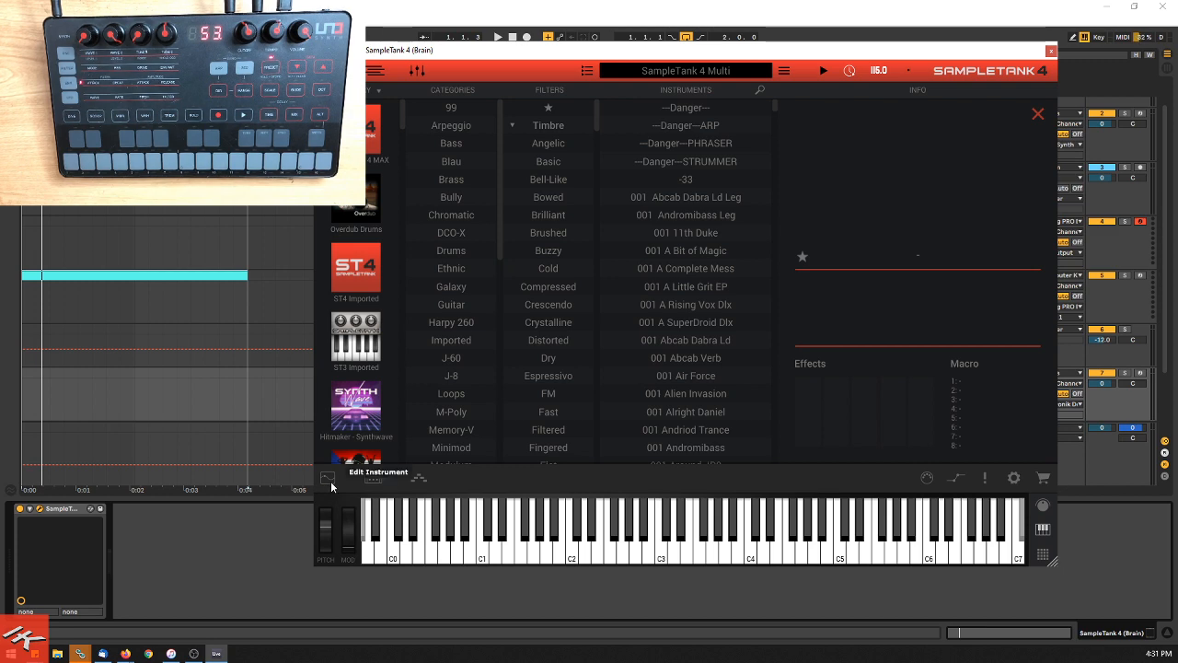
Step: Switch the Tri-Saw 1-Osc MiniM part's player to Strummer and finally Arpeggiator, and view its effects rack before closing SampleTank
click(419, 478)
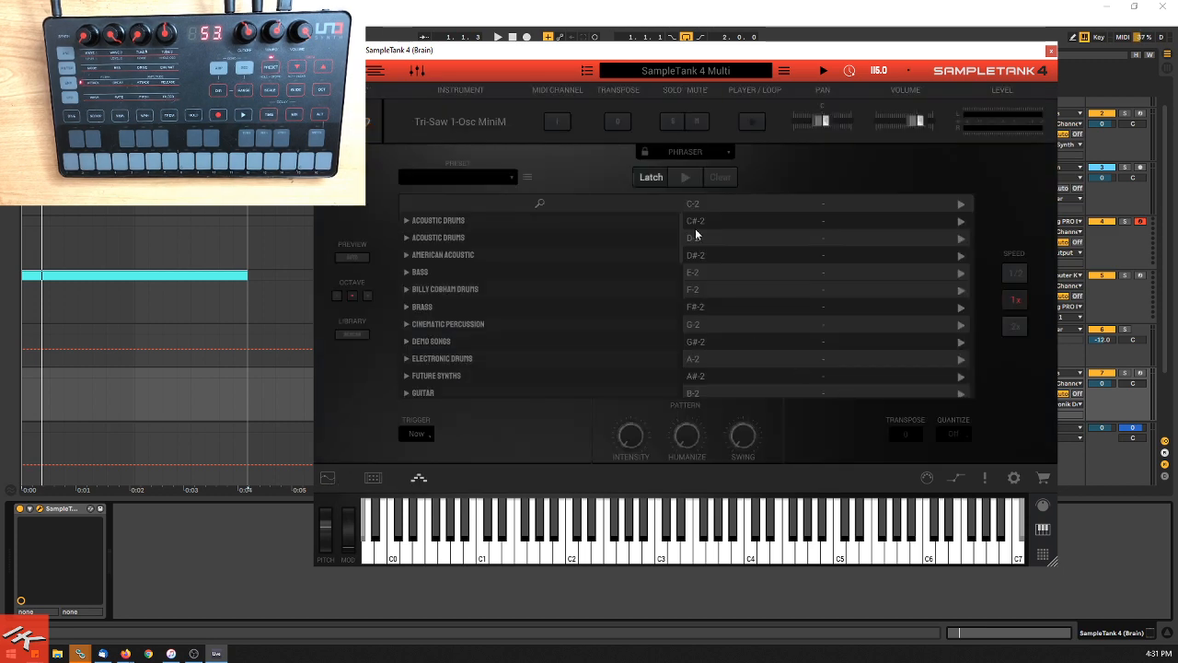
click(724, 152)
click(721, 182)
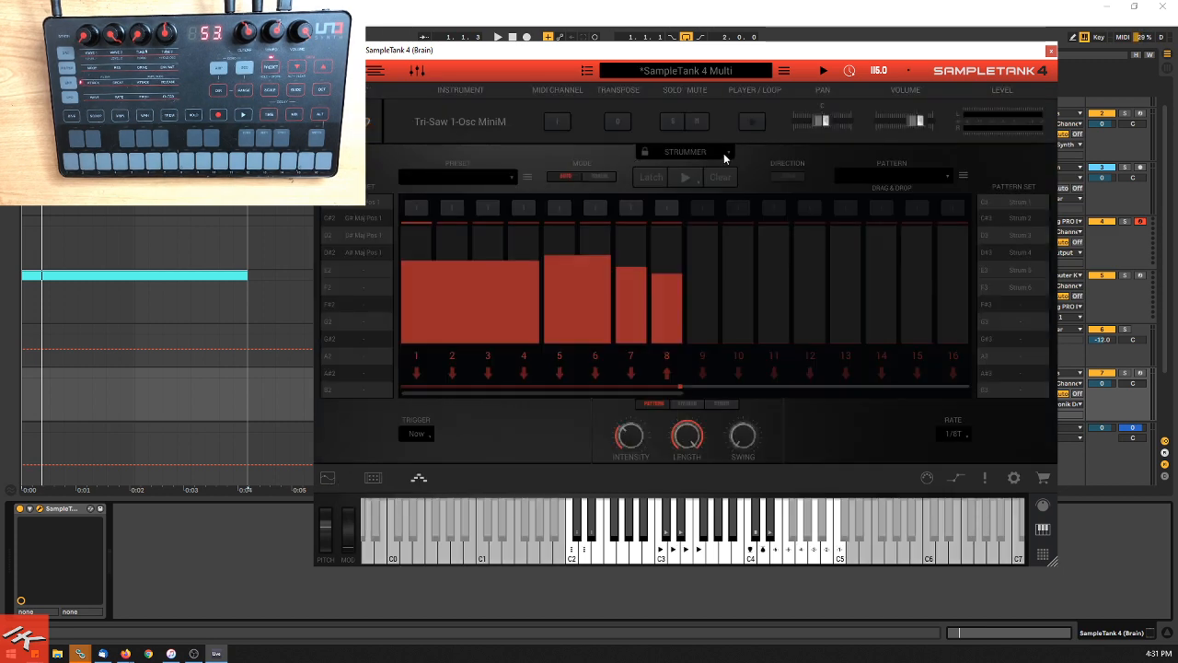
click(723, 153)
click(726, 169)
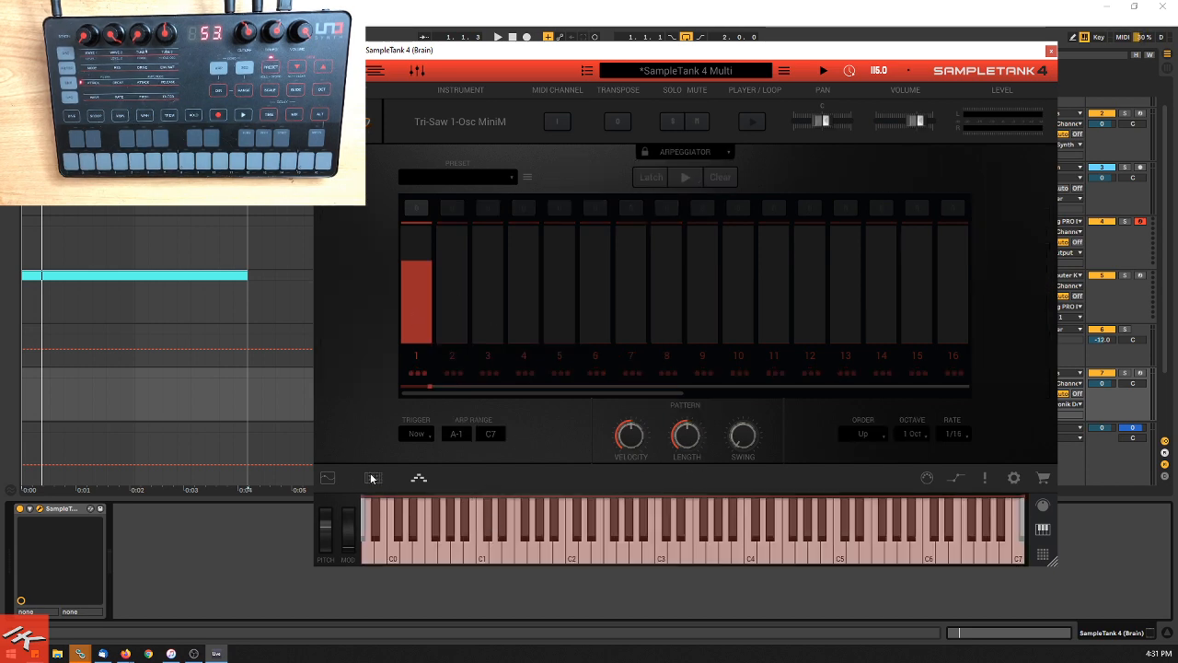
click(375, 478)
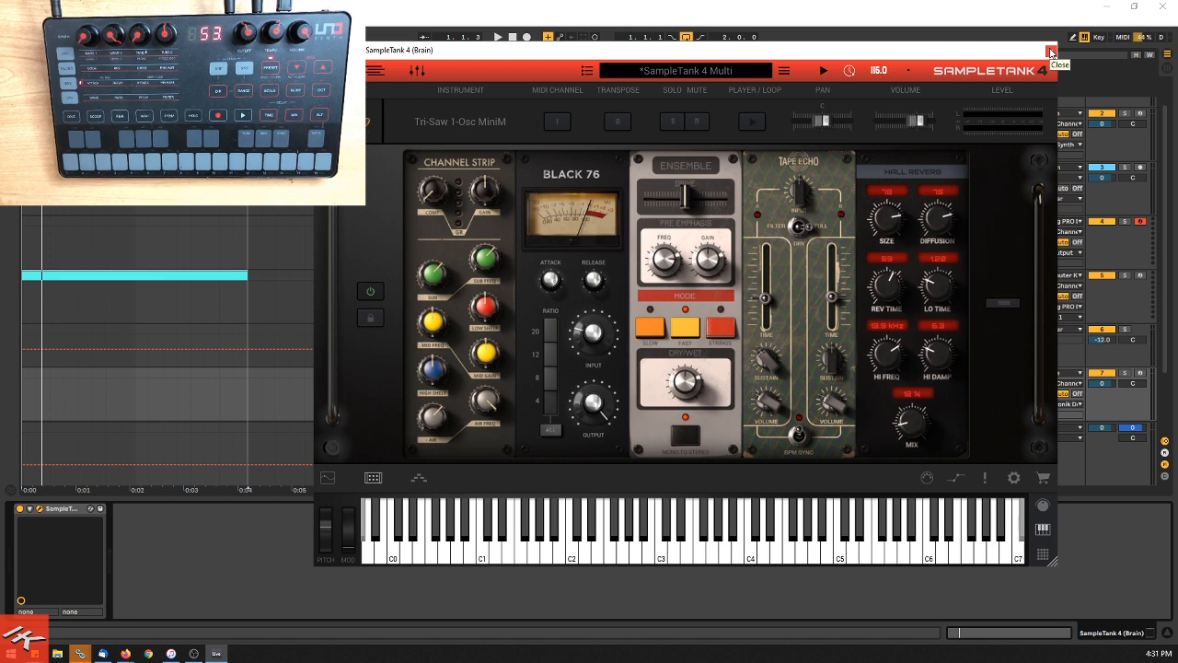
click(1050, 52)
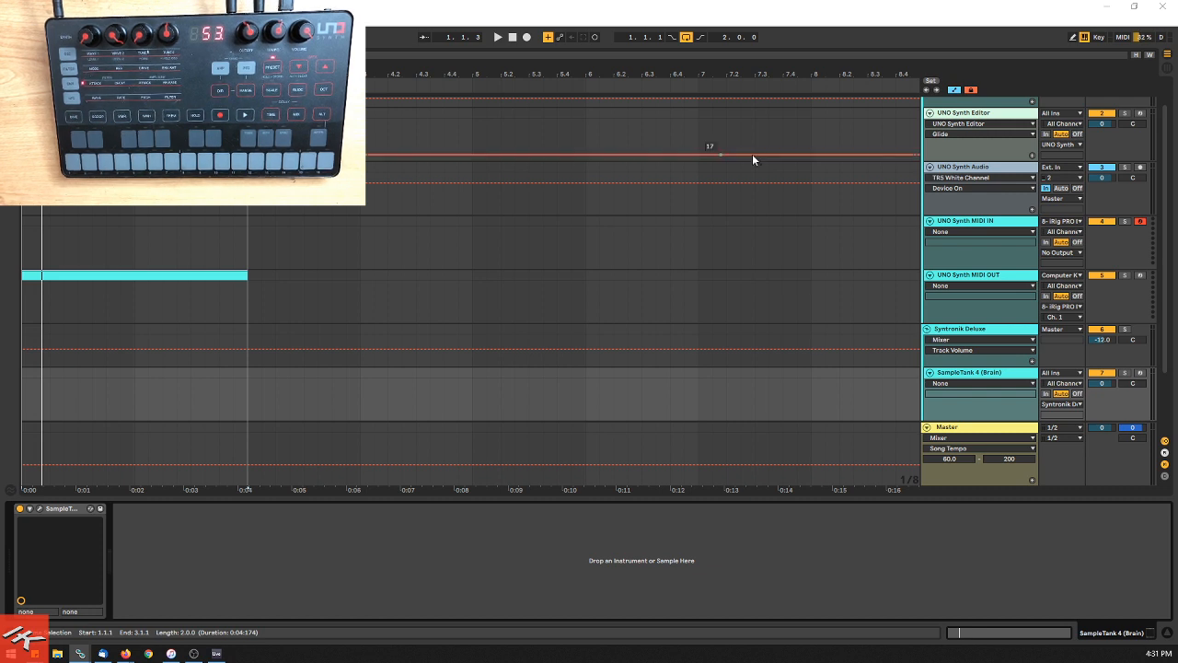
Step: Set the UNO Synth Audio track's monitoring to Auto, and reopen the UNO Synth Editor plug-in window with its whole interface in view
scroll(1129, 217, up, 1)
click(1063, 221)
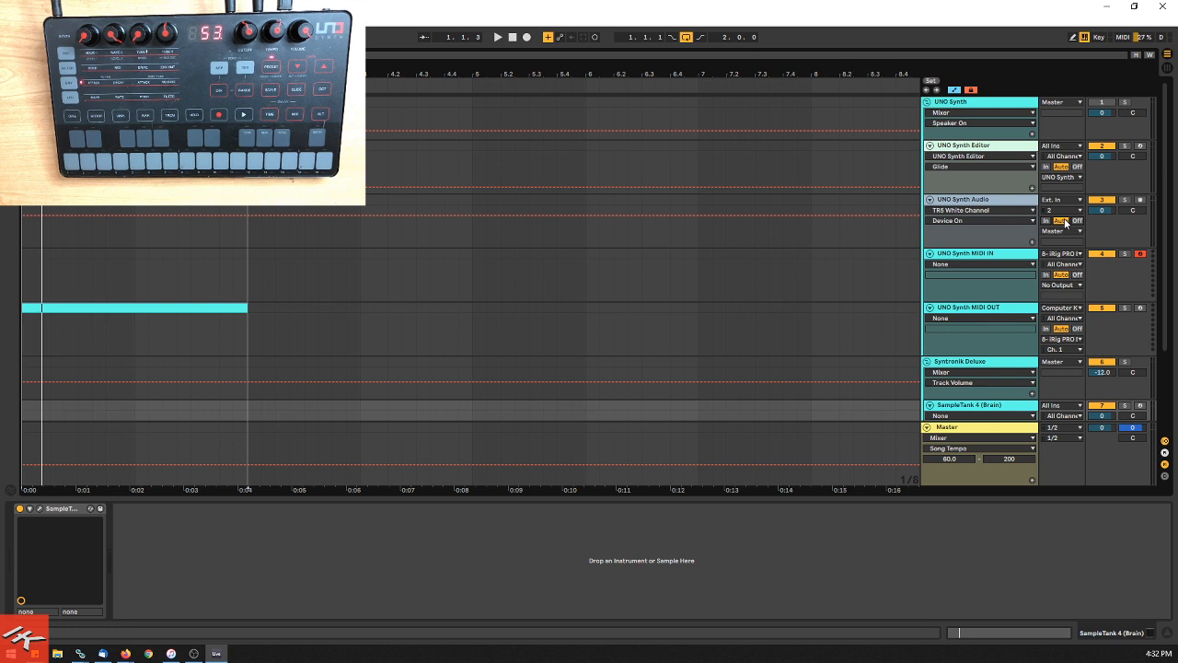
click(1011, 153)
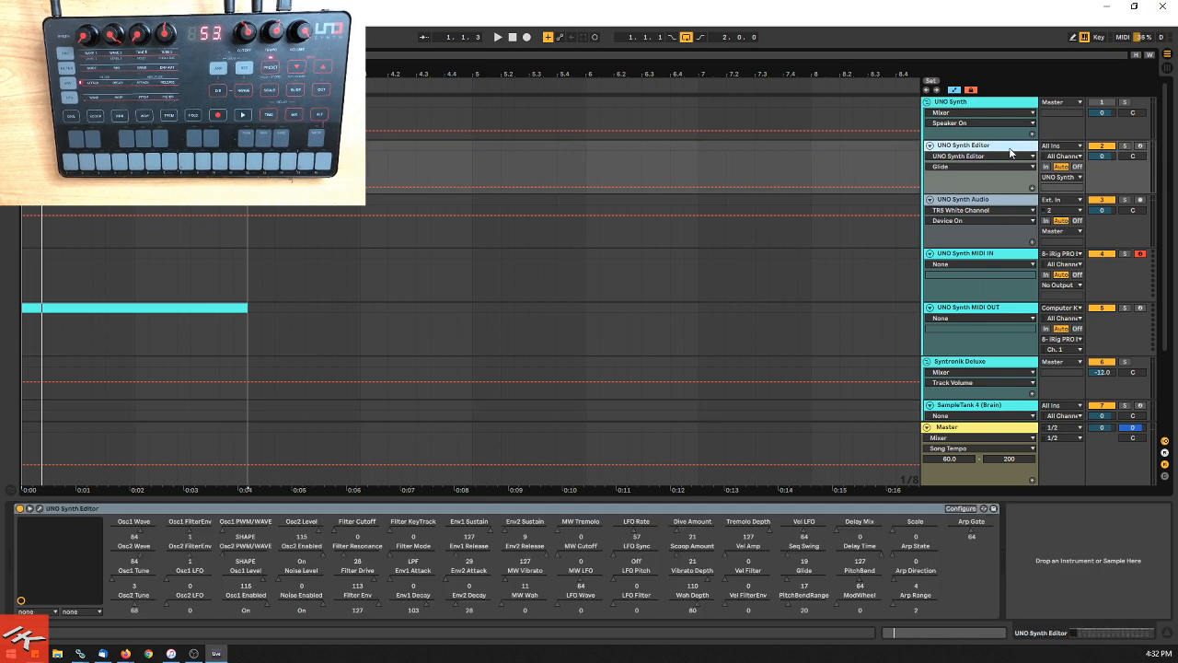
click(39, 508)
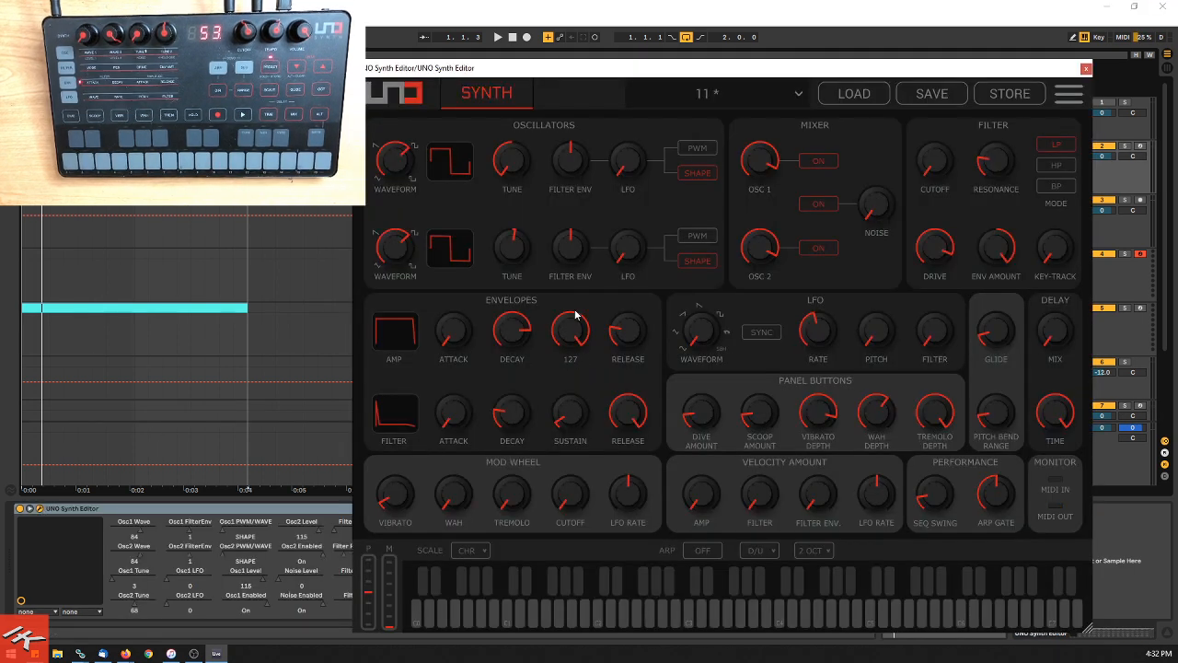
mouse_move(705, 422)
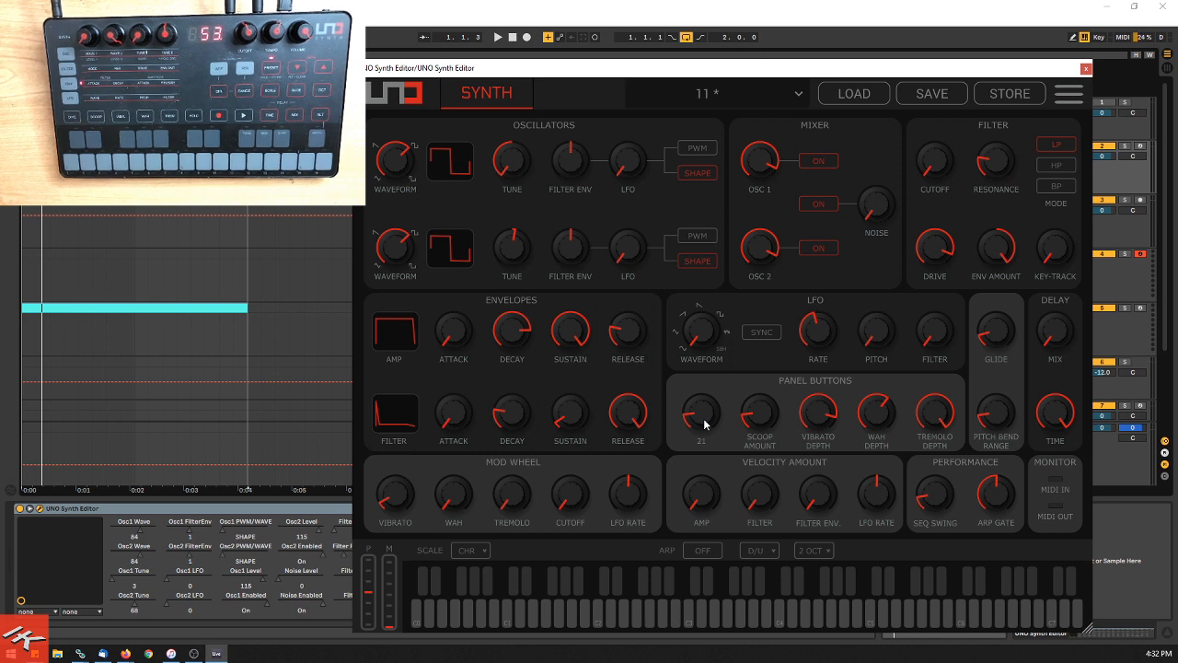
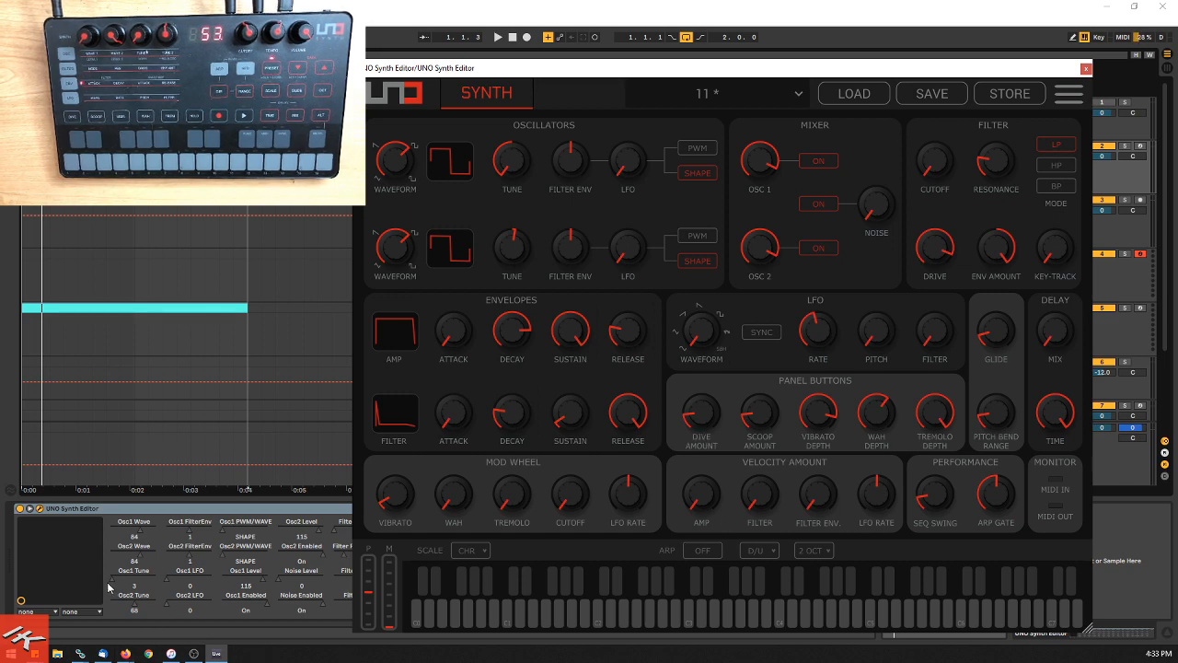
drag(959, 72, 1002, 31)
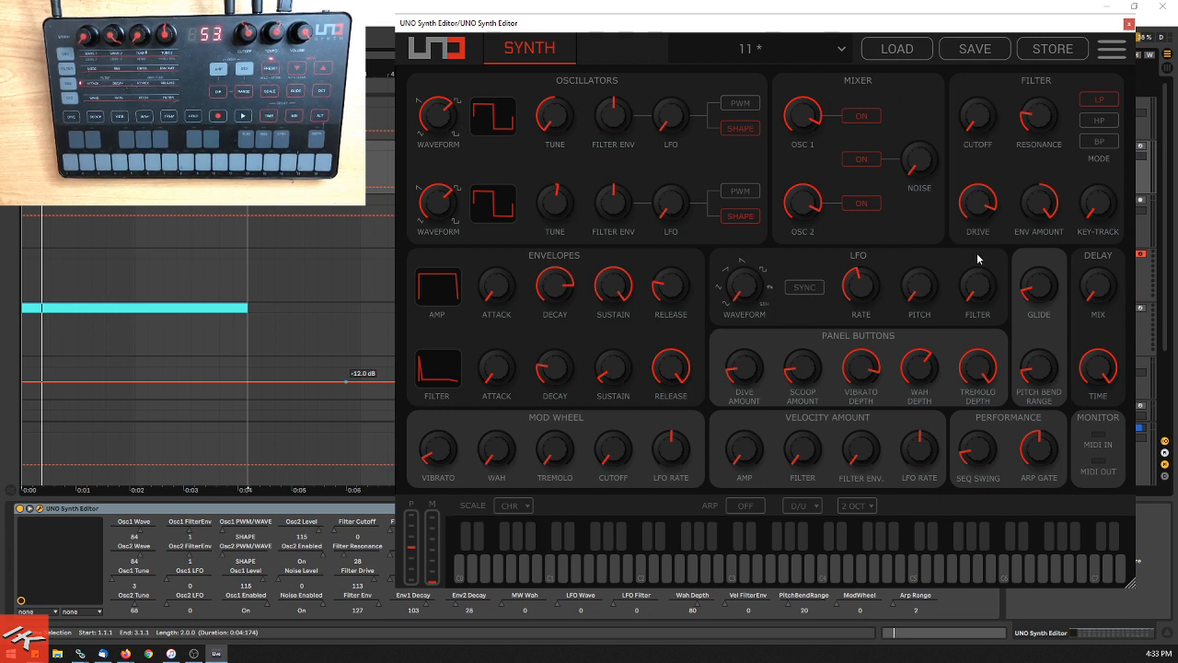
mouse_move(866, 272)
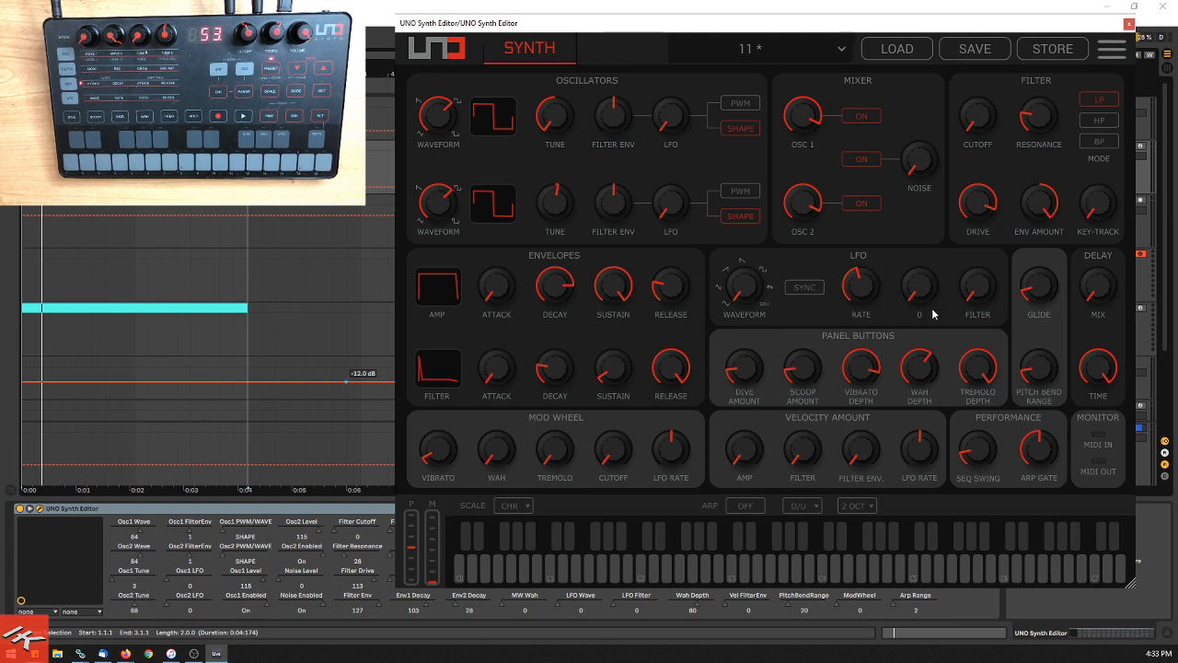
Step: Review the editor's MIDI settings, and examine its envelope, LFO, velocity and panel button controls
click(1115, 50)
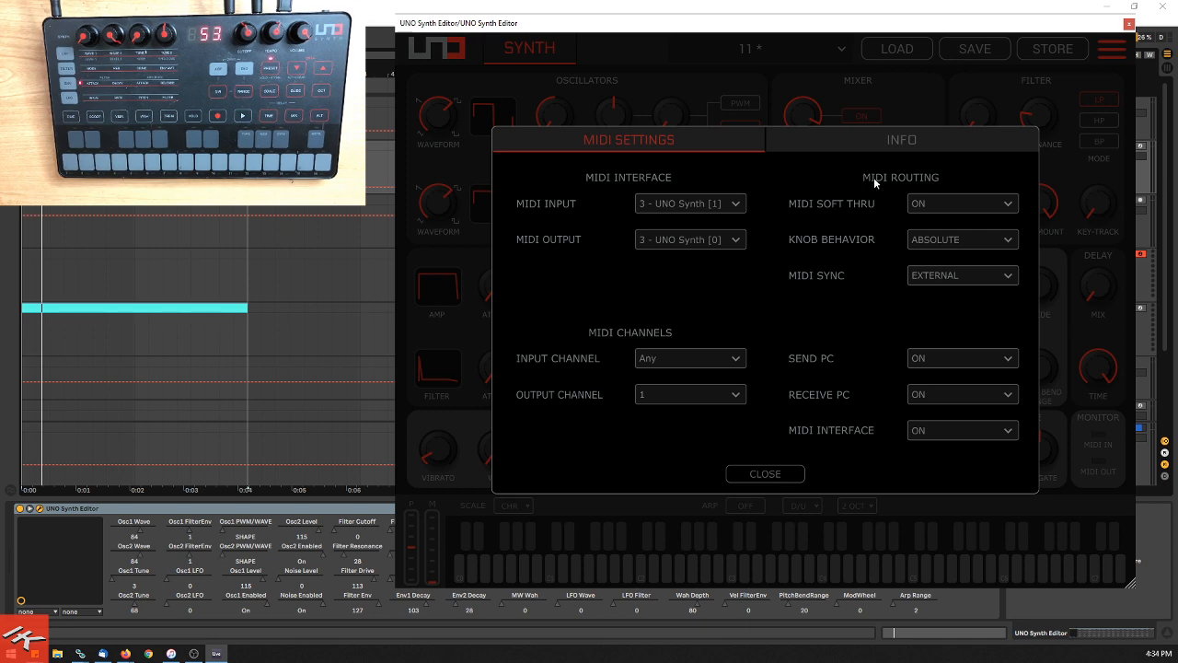
click(776, 478)
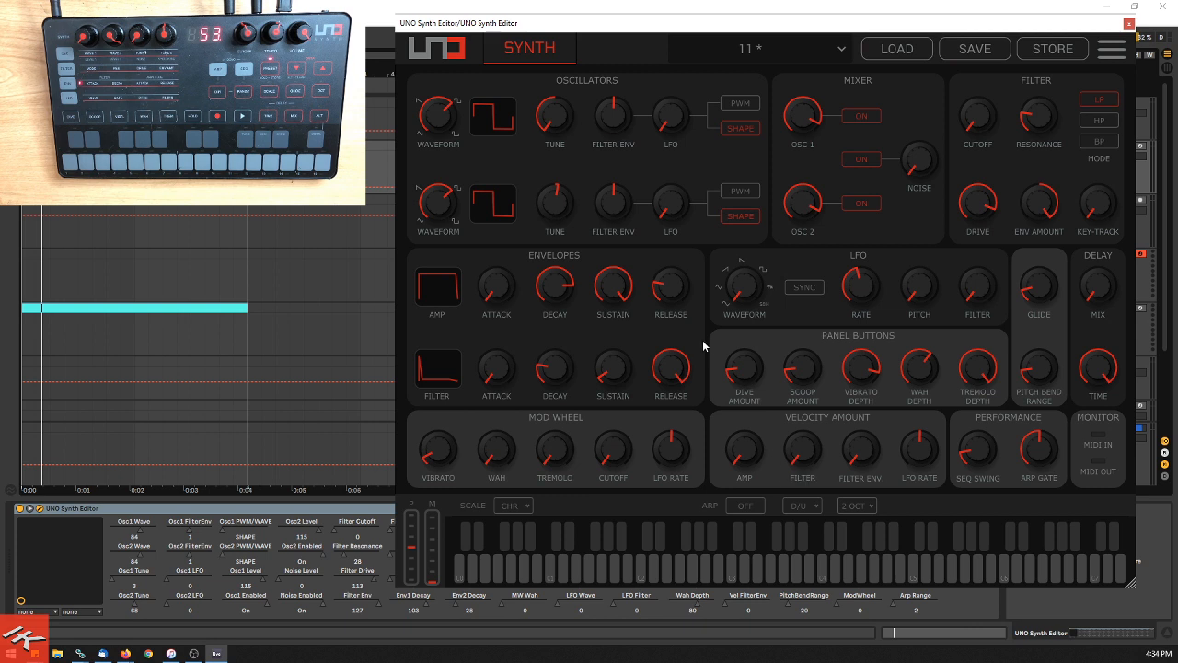
mouse_move(722, 268)
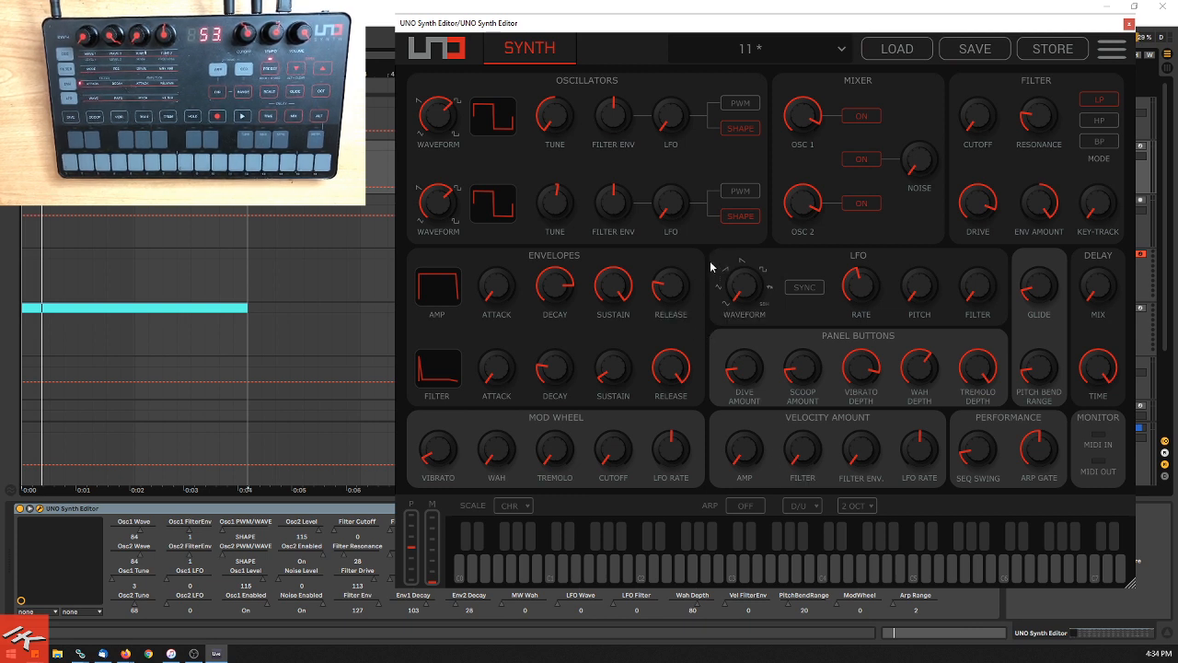
mouse_move(659, 268)
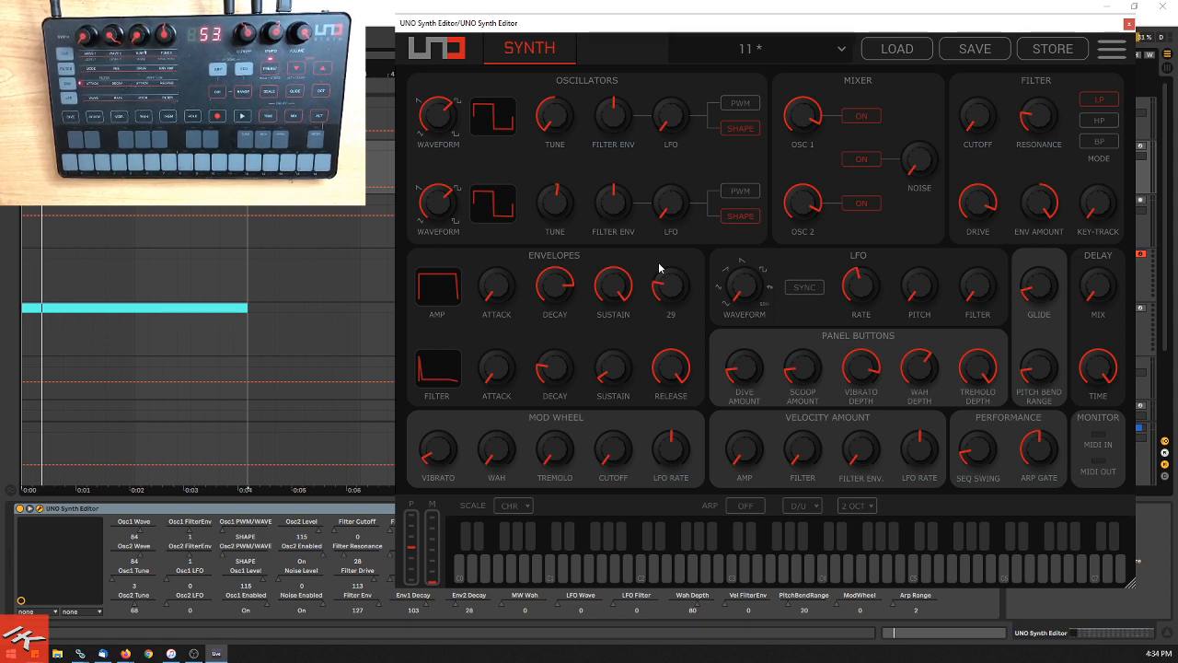
mouse_move(821, 460)
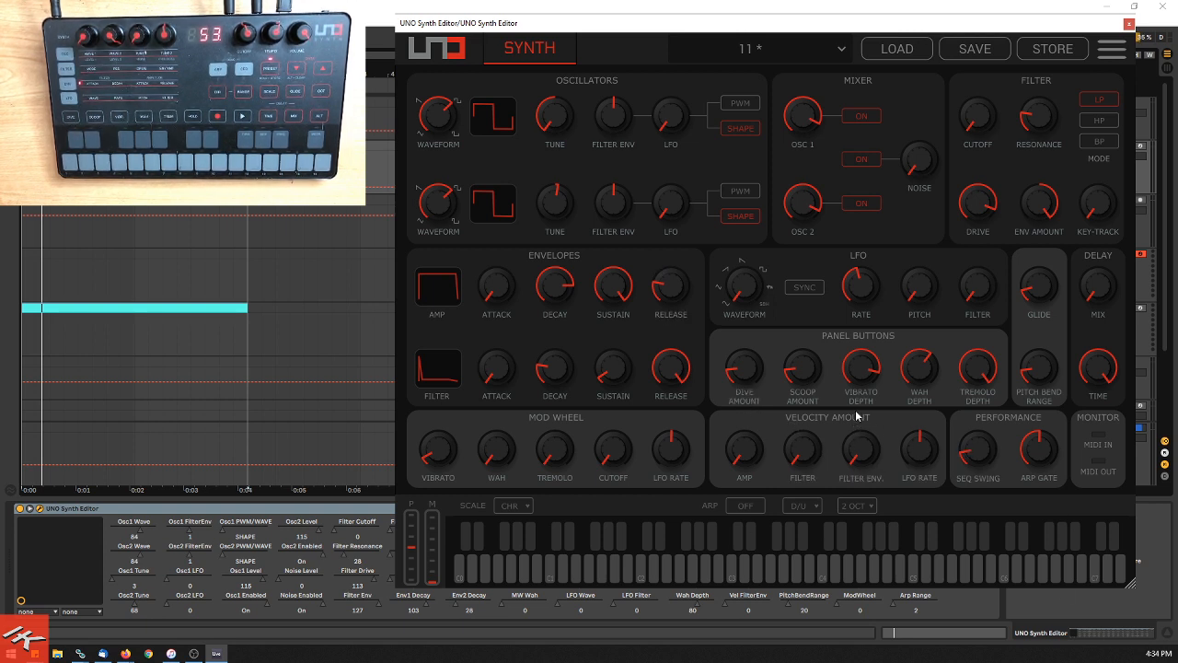
mouse_move(912, 365)
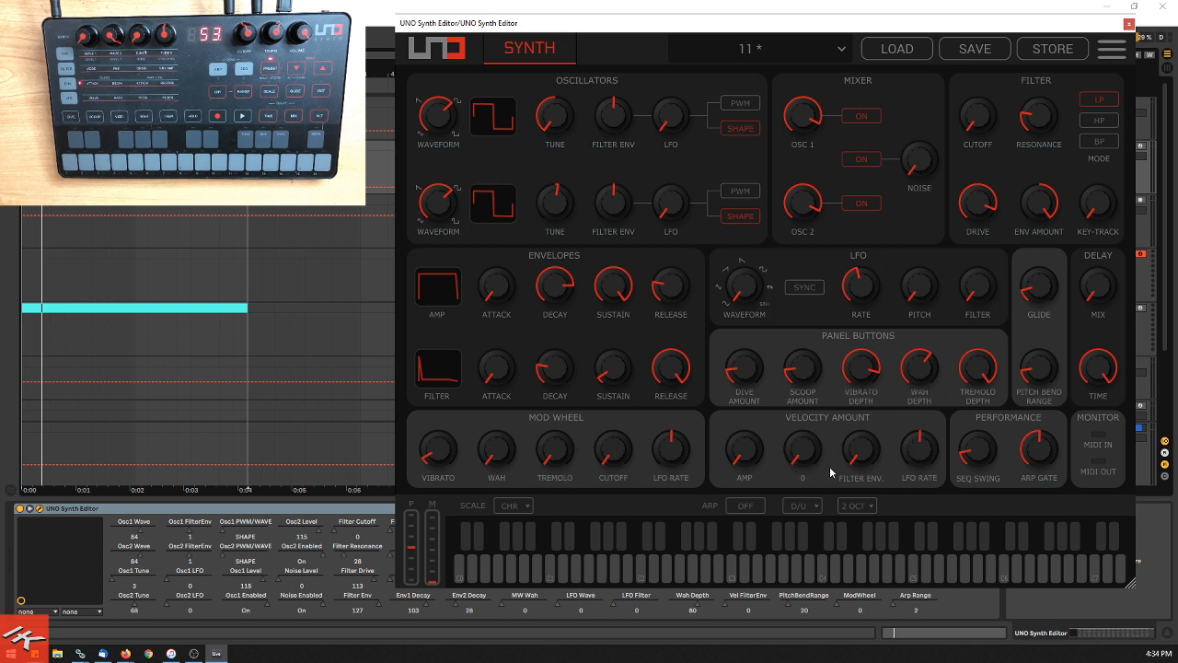
mouse_move(1007, 272)
mouse_move(828, 354)
mouse_move(864, 372)
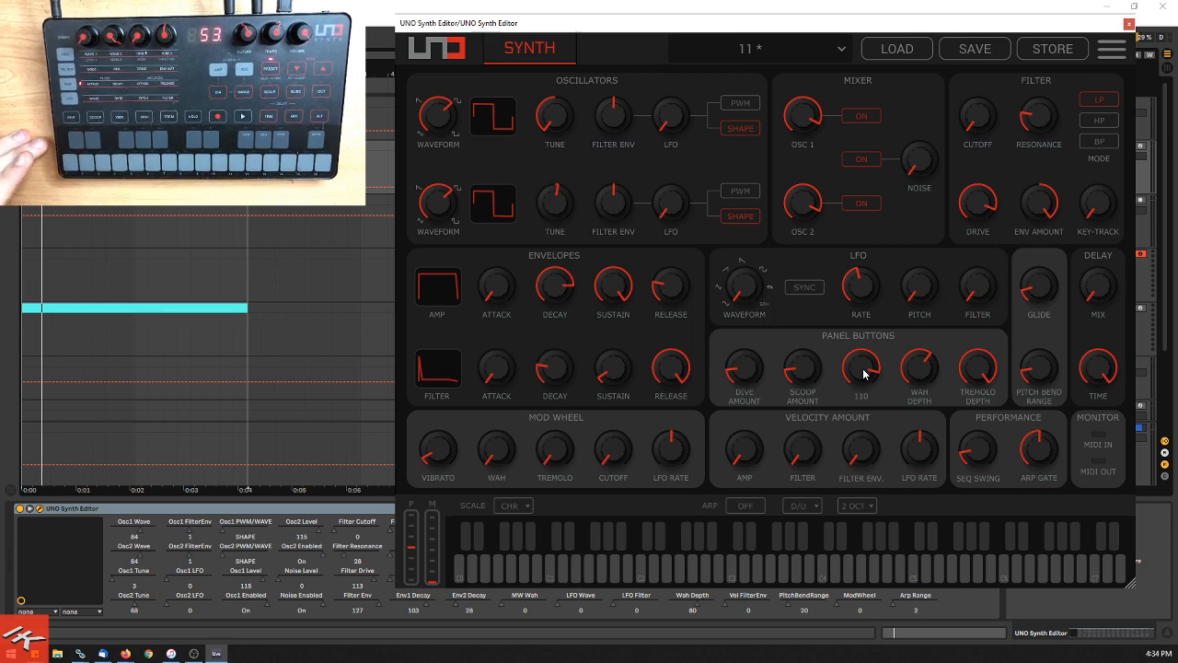
Step: Load the preset 22 TechTalk - Ambient White Noise in the UNO Synth Editor
click(840, 49)
scroll(780, 237, down, 7)
scroll(792, 189, up, 1)
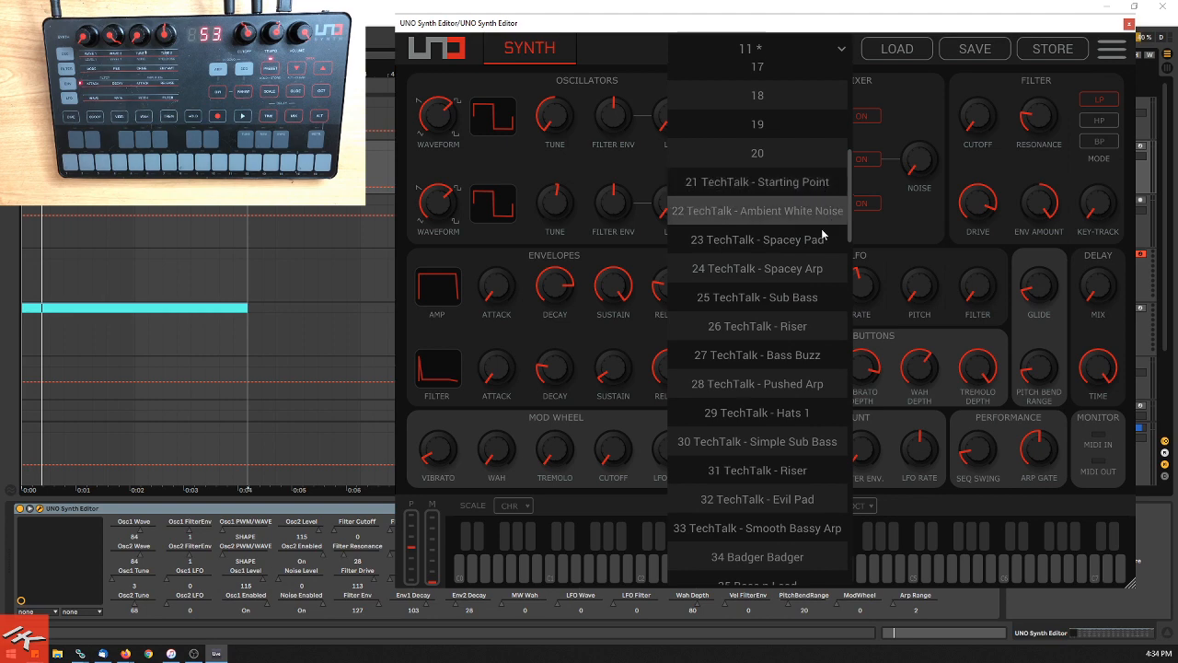
click(824, 218)
Step: Browse the editor's preset list past the TechTalk presets to 51 Electro Arpeggio, and close it without loading another preset
click(841, 49)
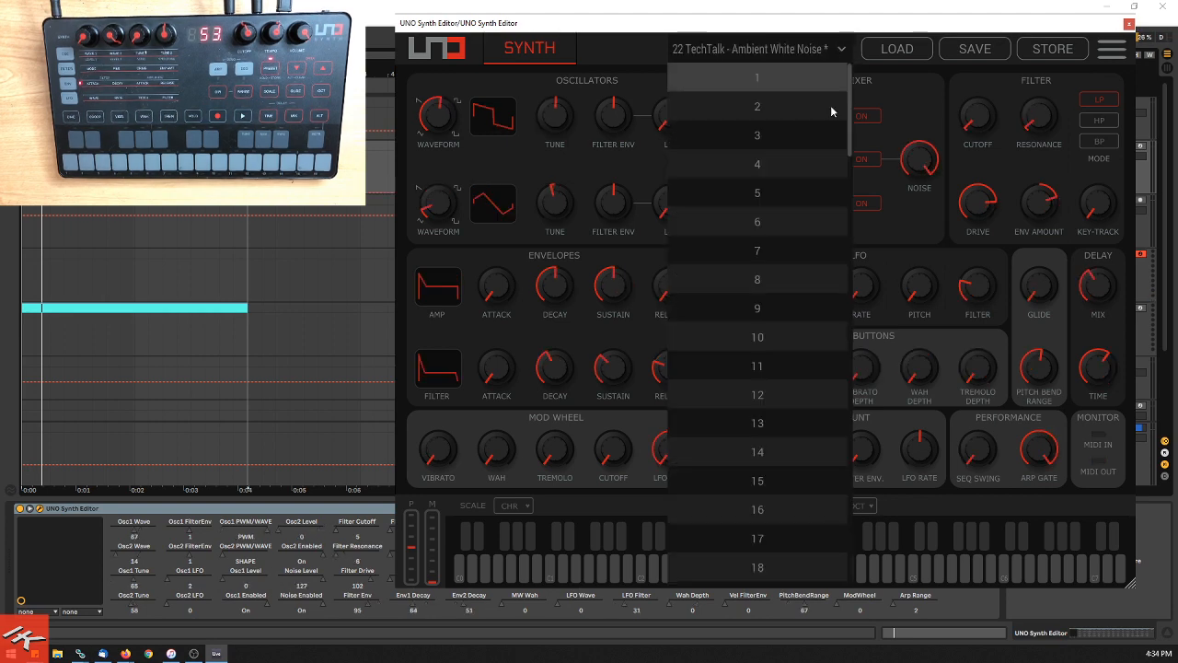
scroll(800, 247, down, 5)
scroll(792, 239, down, 2)
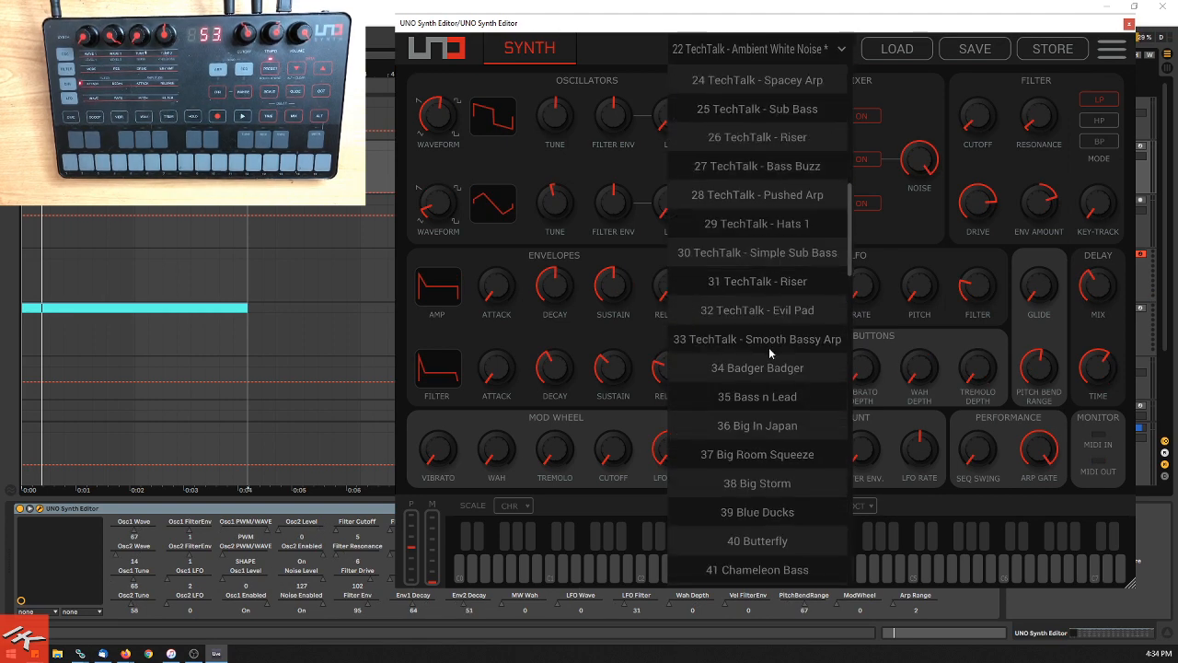
scroll(774, 359, down, 3)
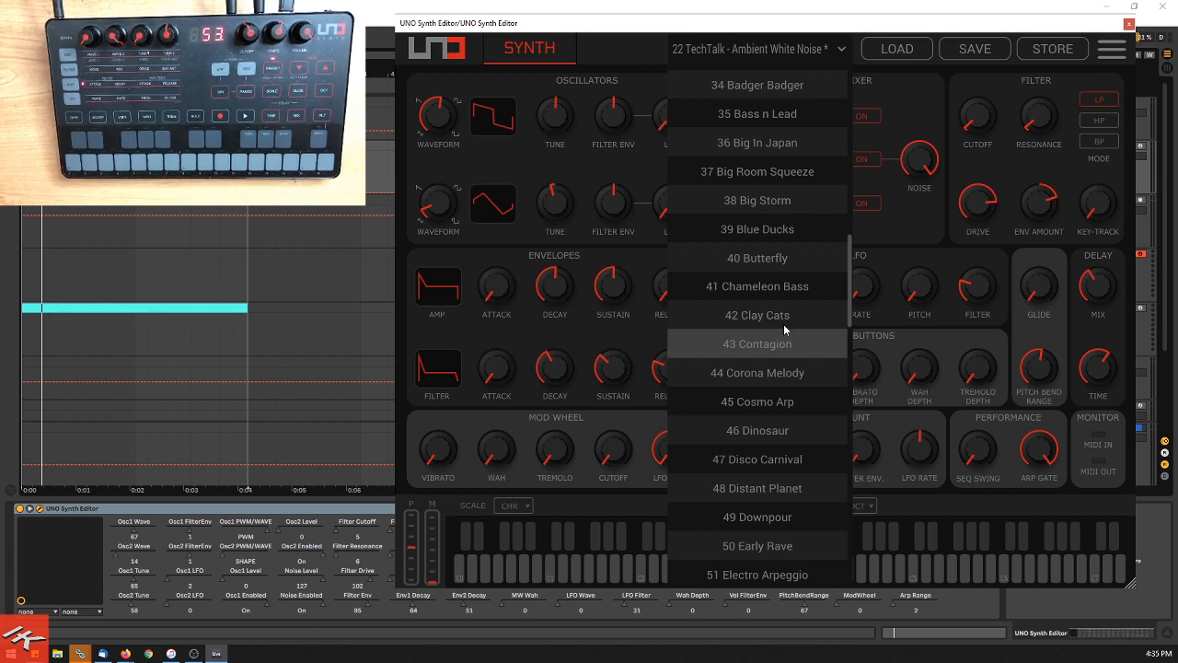
click(919, 239)
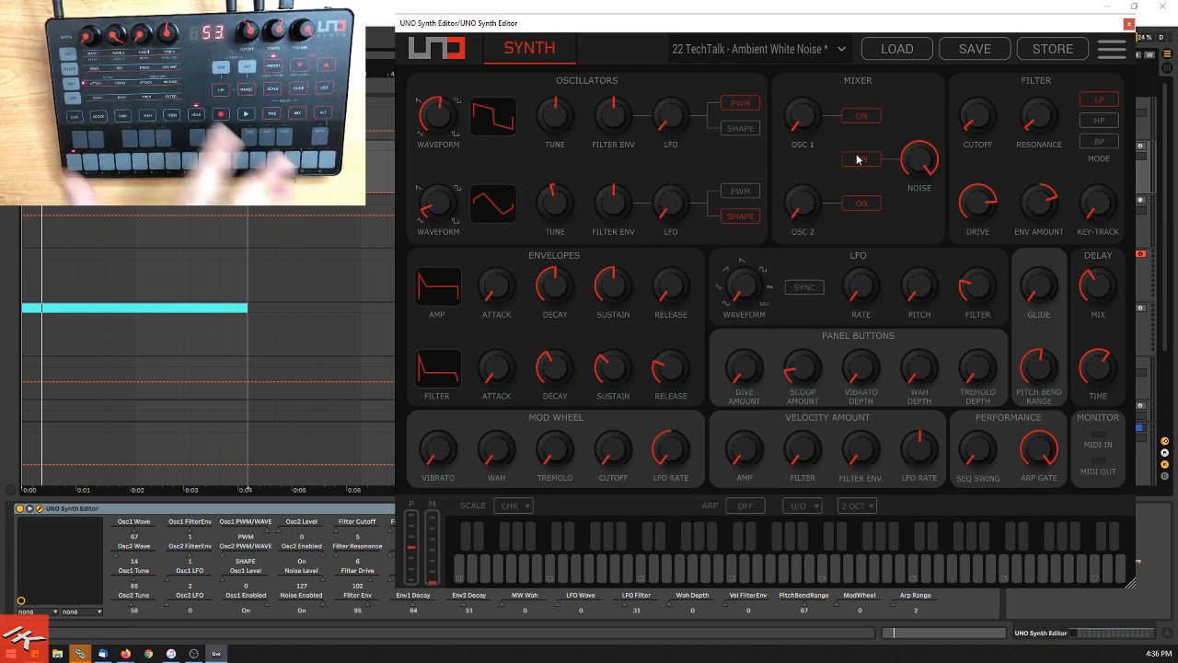
Step: Set the UNO Synth Audio track's monitoring to In, and close the UNO Synth Editor window
drag(908, 31, 676, 37)
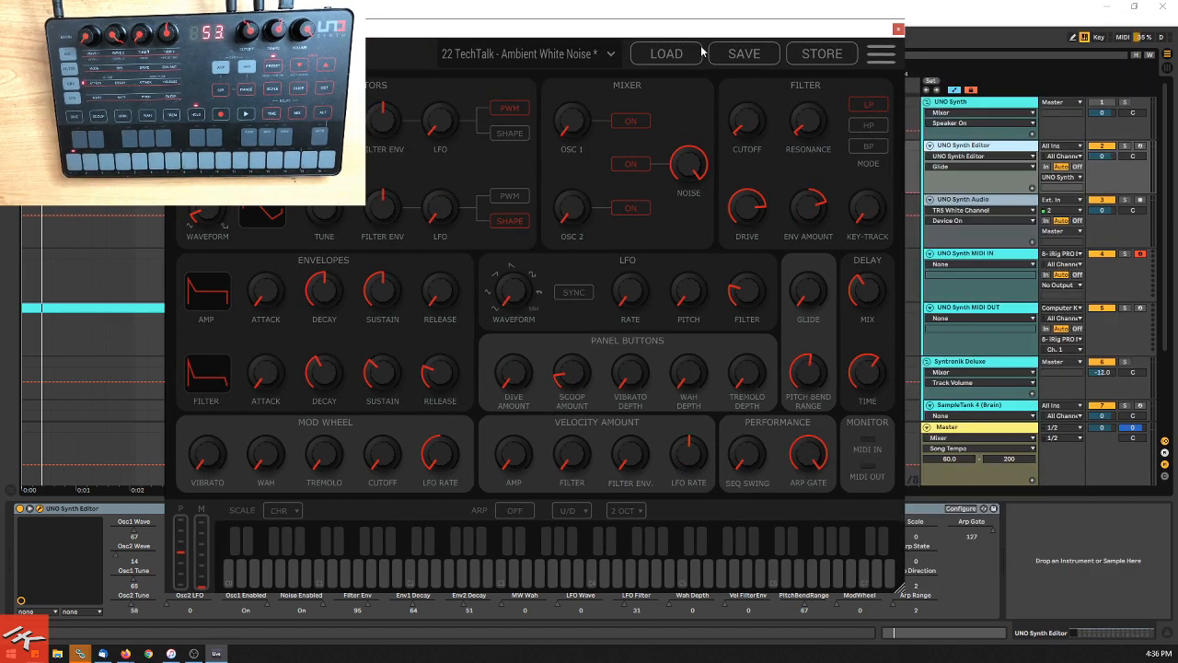
click(1046, 221)
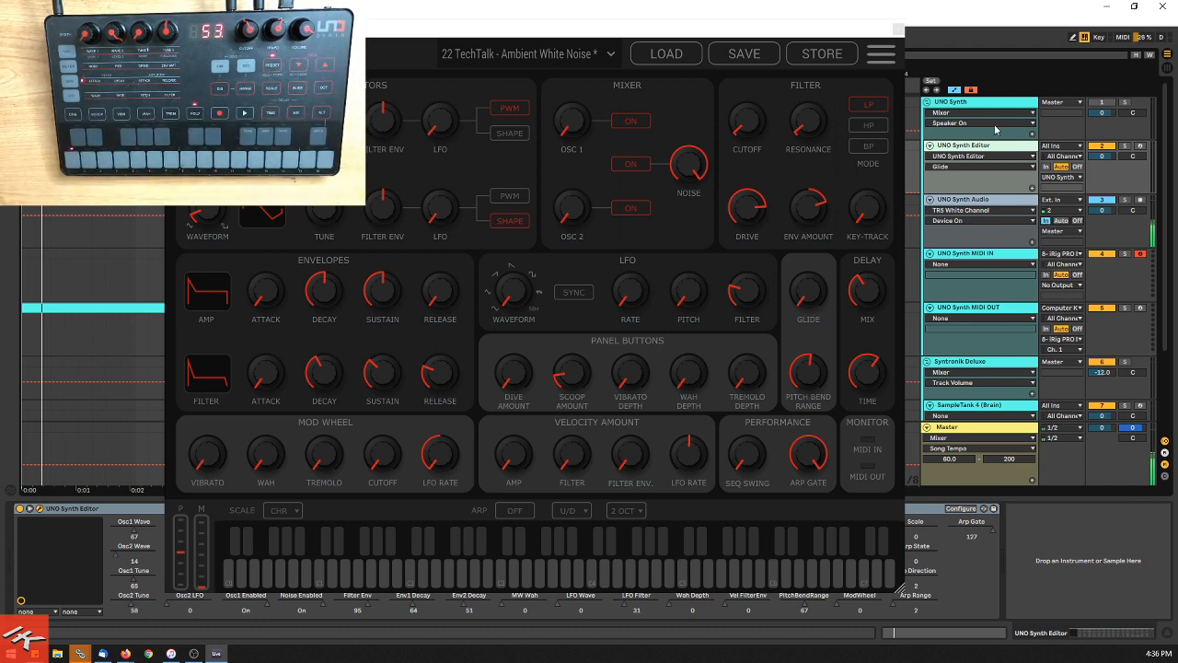
click(900, 29)
Step: Deactivate the White Channel effect in the UNO Synth Audio track's device rack
click(974, 205)
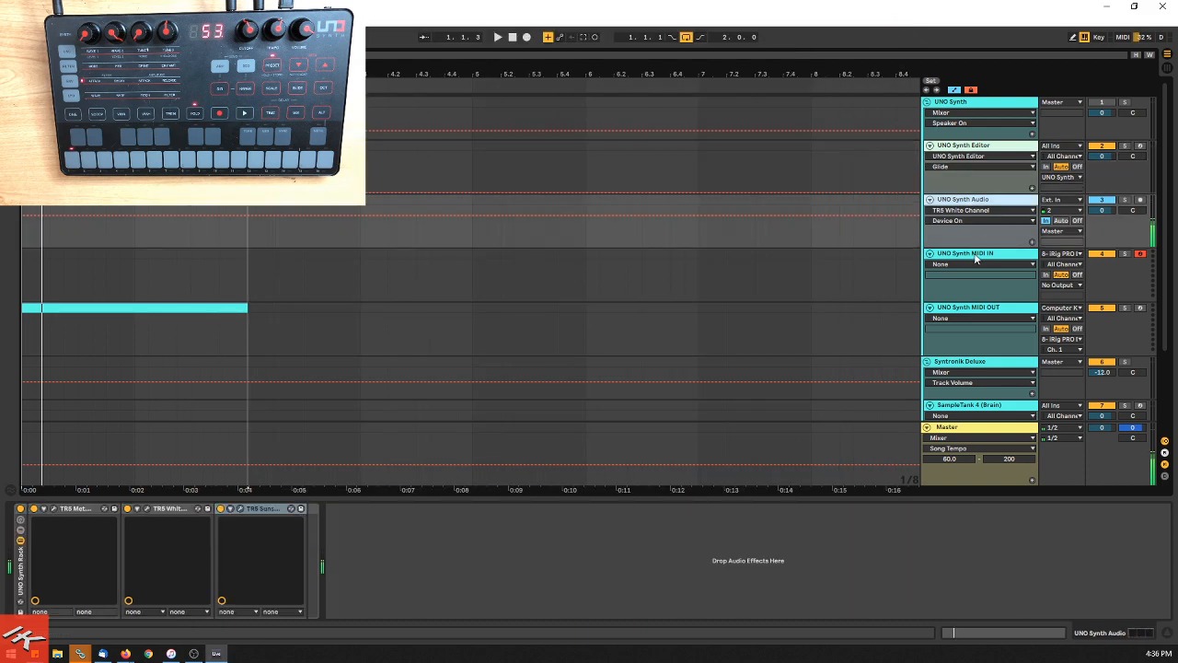
click(976, 261)
click(983, 205)
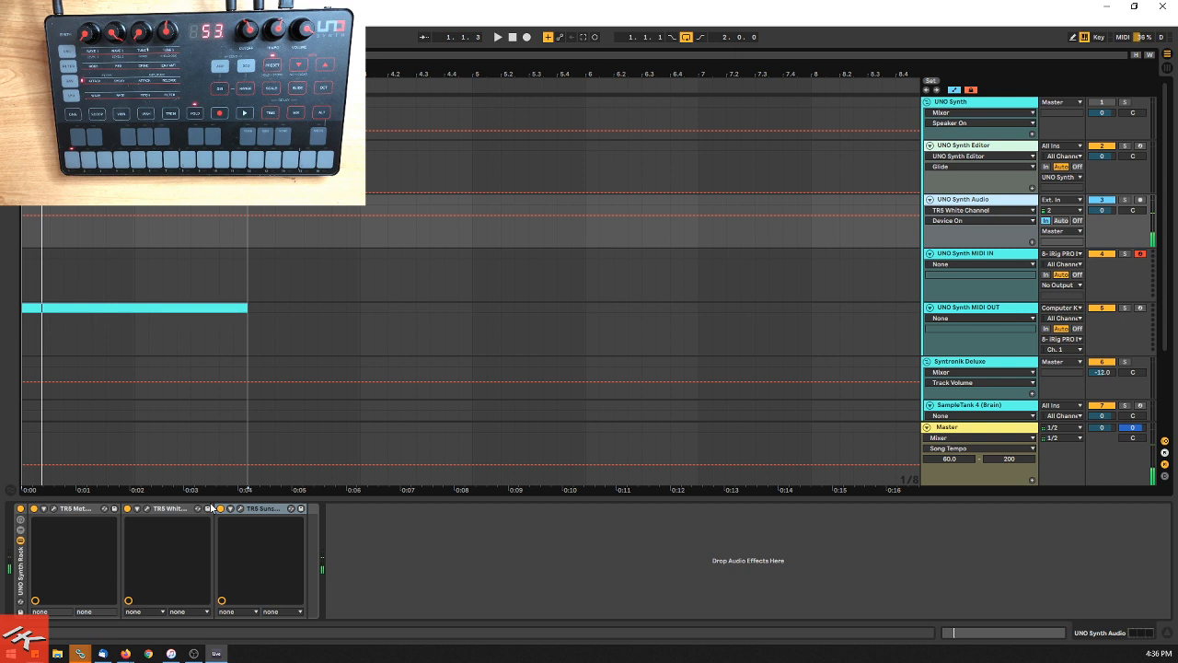
click(128, 509)
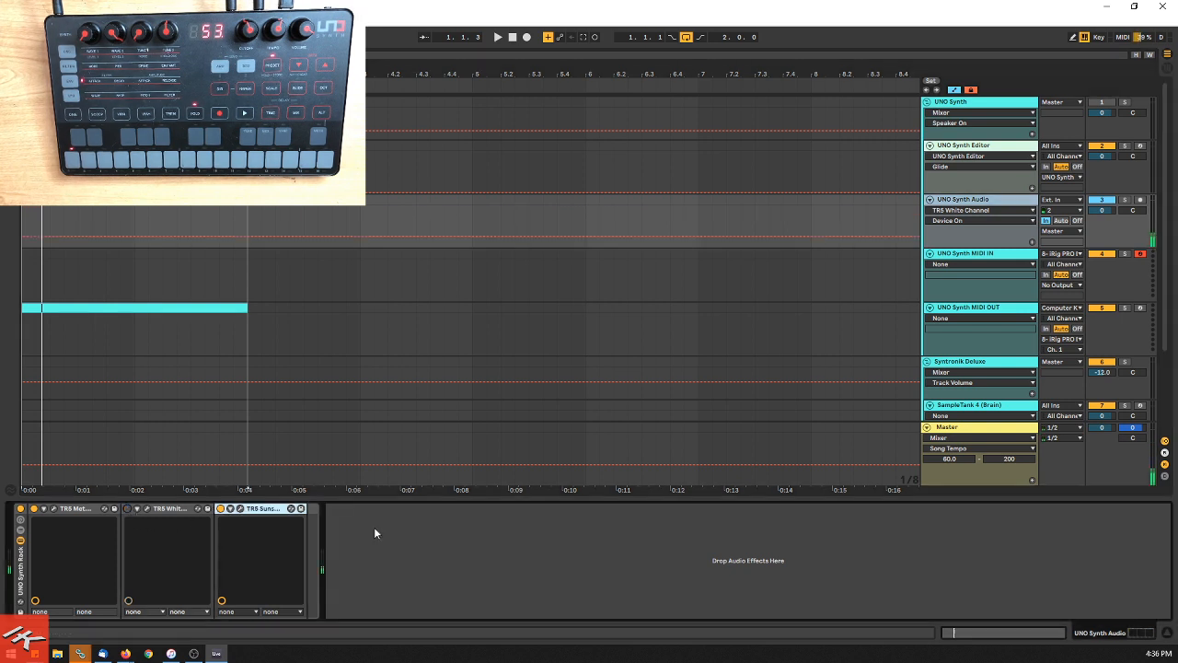
Step: Reopen the plug-in window of the UNO Synth Editor track
click(1004, 269)
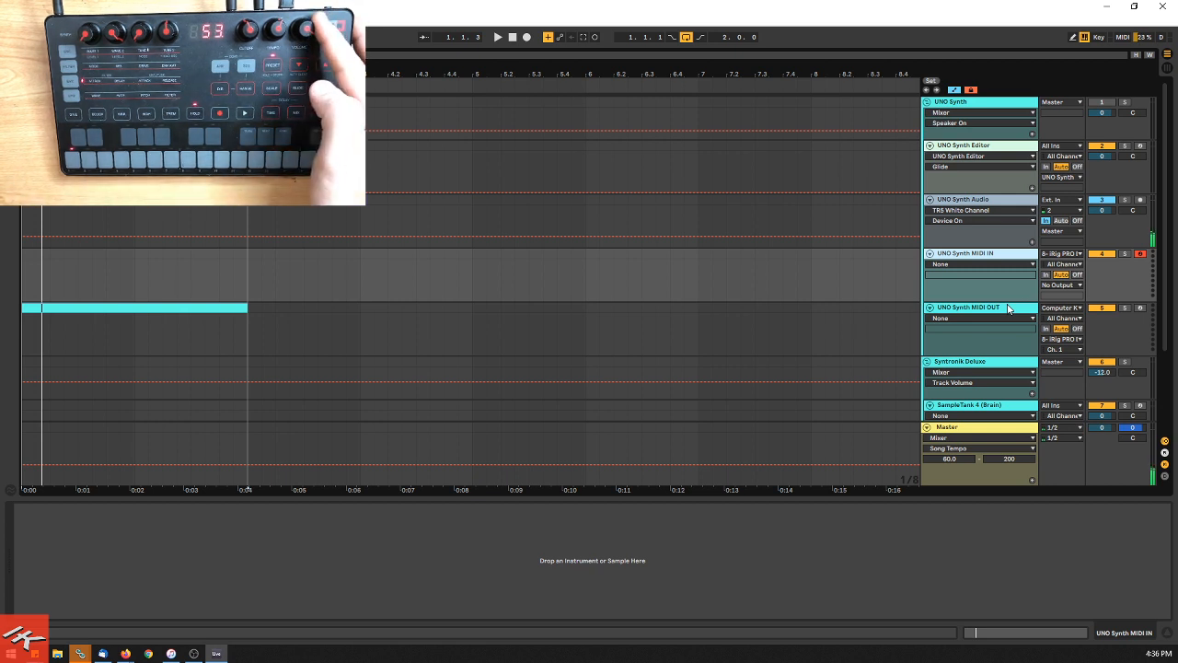
click(988, 145)
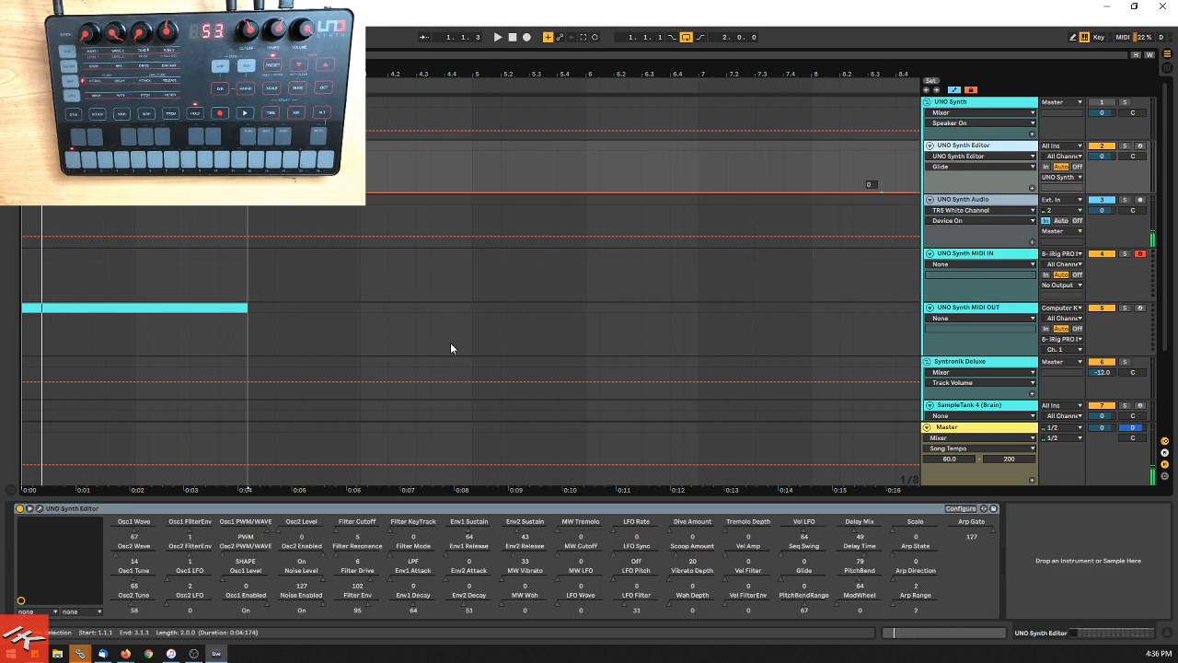
click(39, 508)
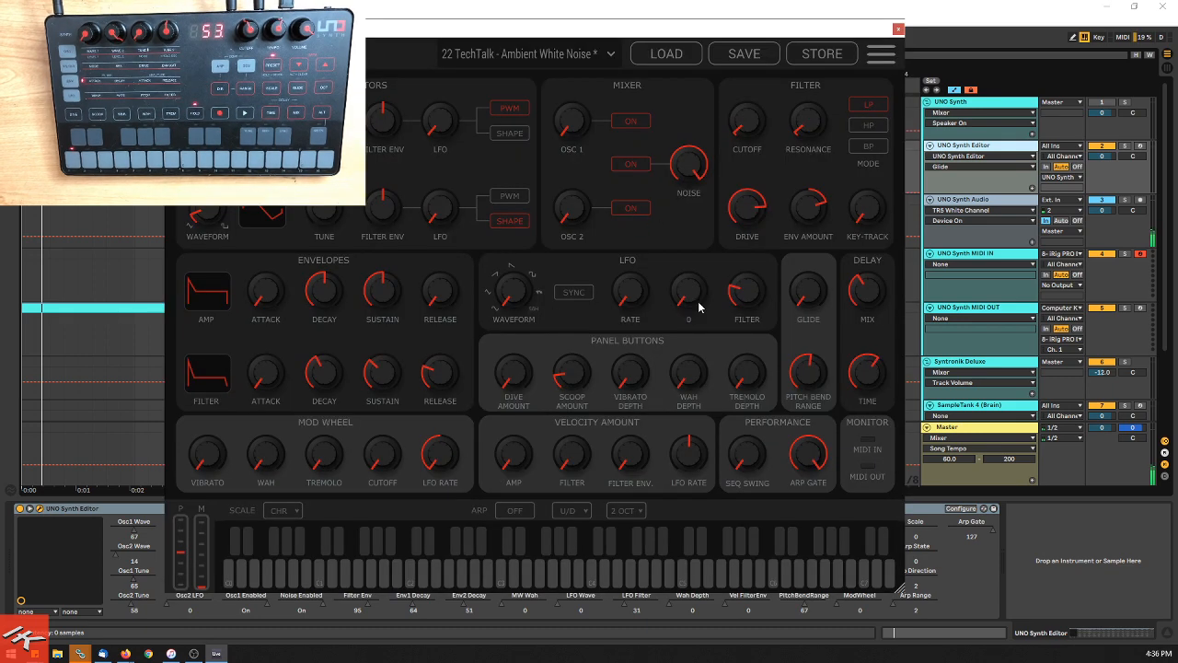
Step: Set the LFO rate to 1 and the LFO filter amount to about 45
drag(757, 298, 762, 336)
click(633, 320)
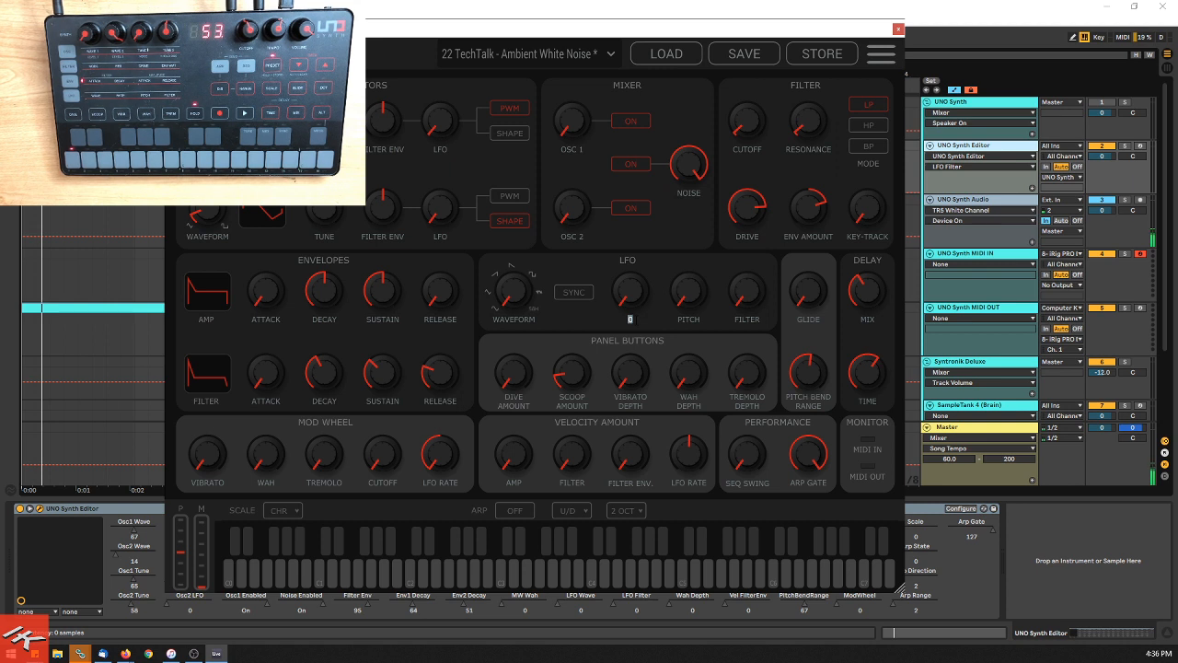
text(1)
key(Return)
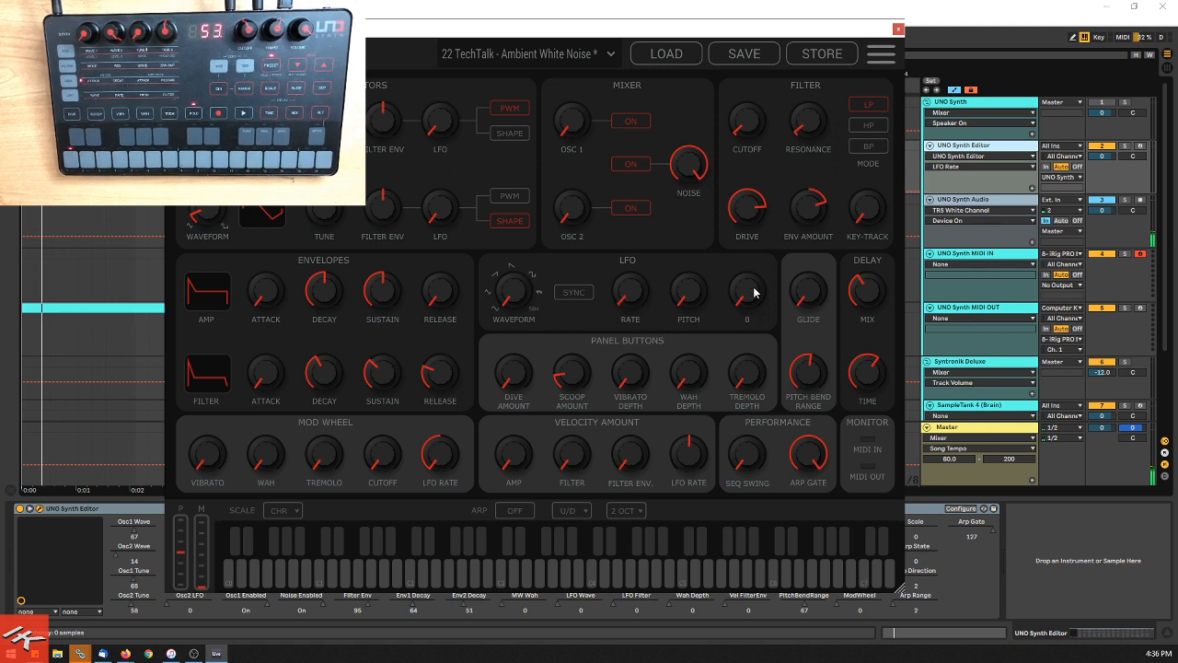
drag(753, 293, 753, 223)
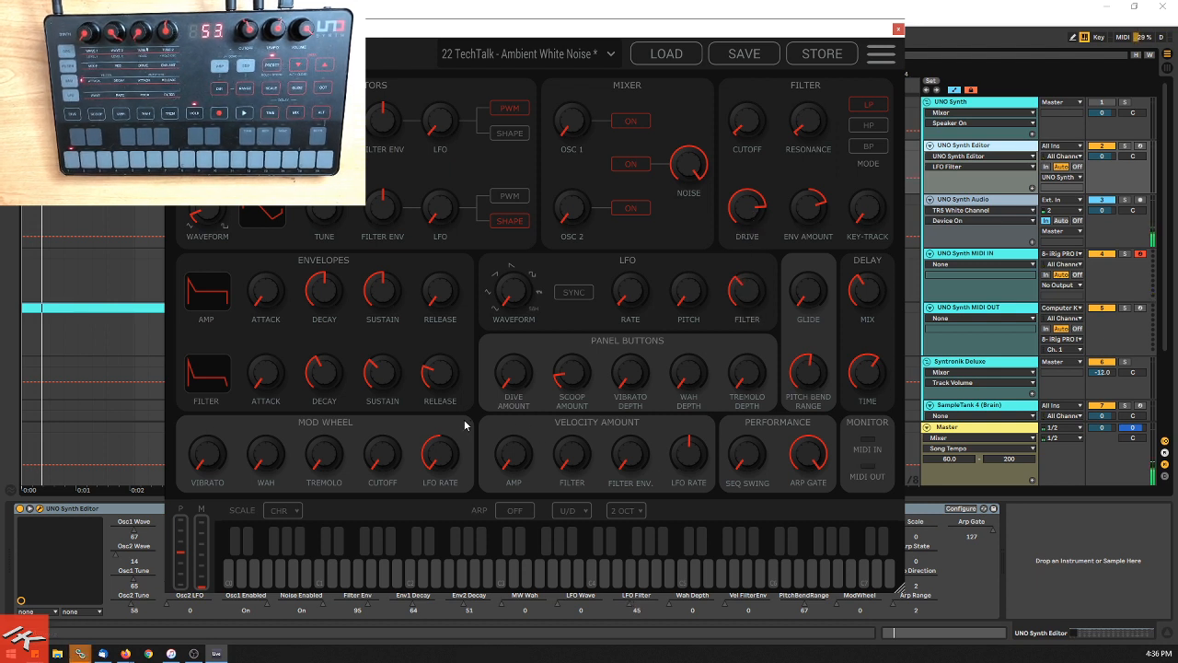
mouse_move(749, 210)
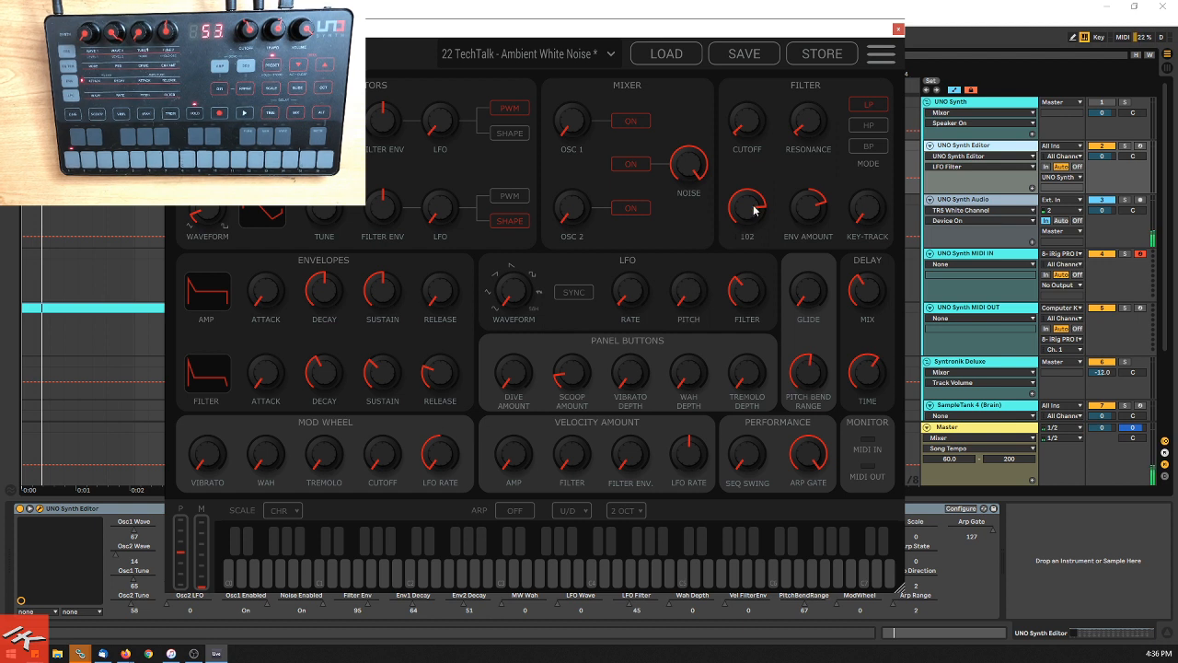
Step: Compare the sound with the noise off and on, and raise the LFO filter amount to about 112 with a faster rate
click(631, 166)
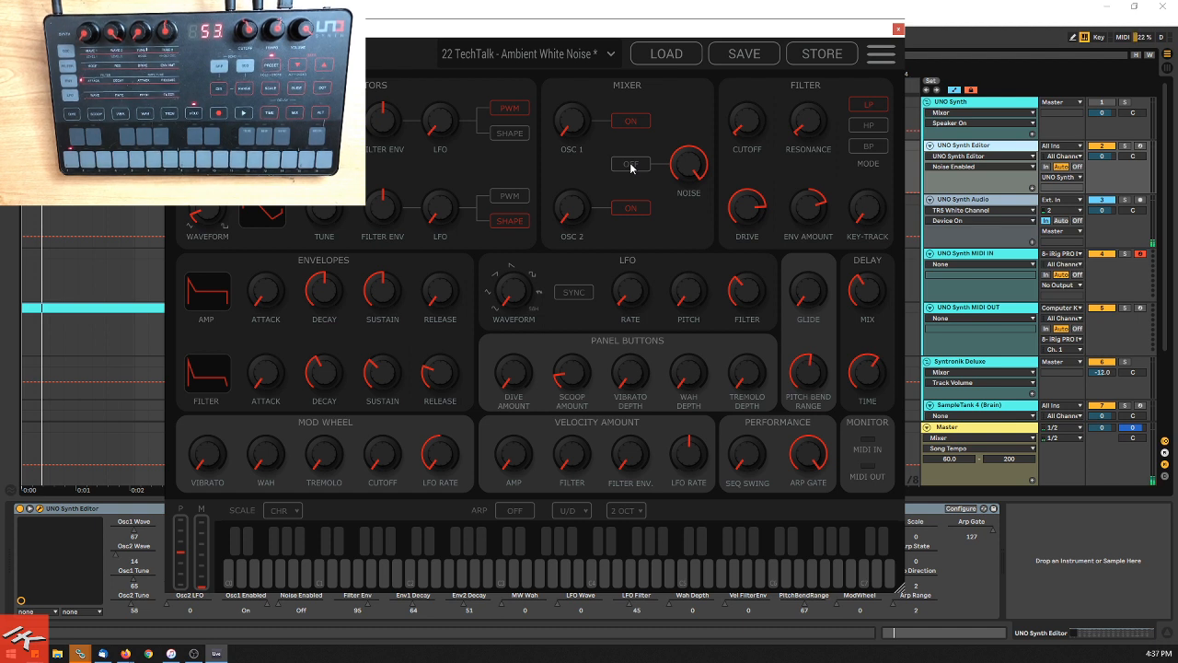
click(631, 166)
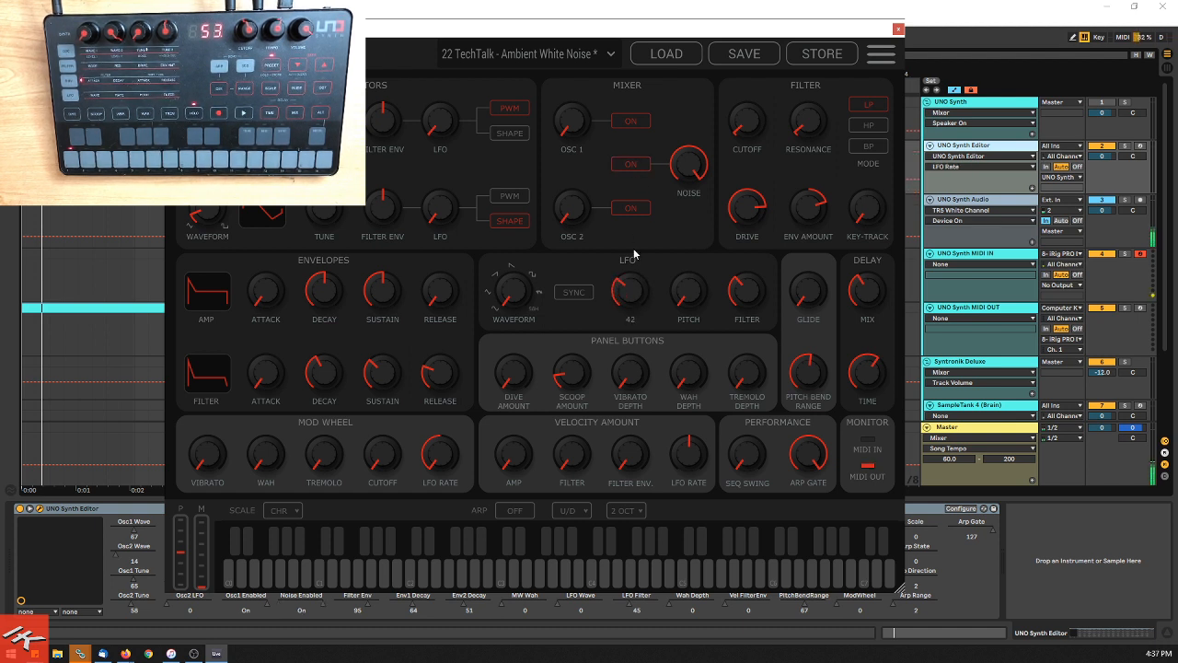
drag(755, 297, 758, 202)
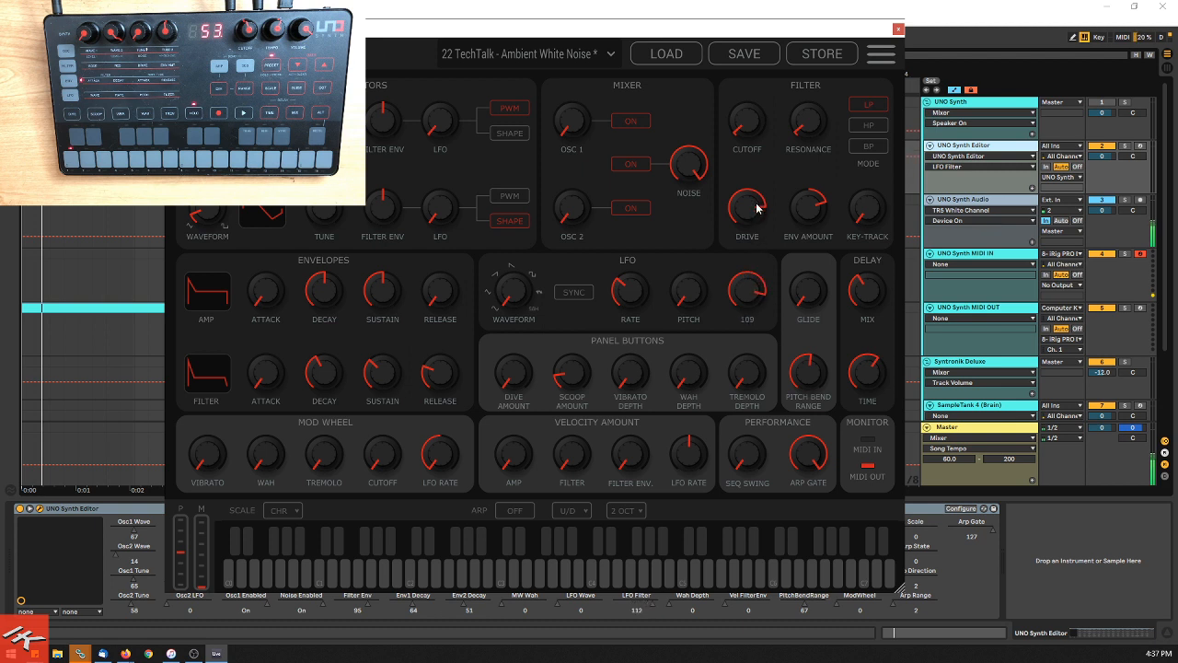
mouse_move(625, 291)
mouse_down()
mouse_move(634, 245)
mouse_move(625, 281)
mouse_up()
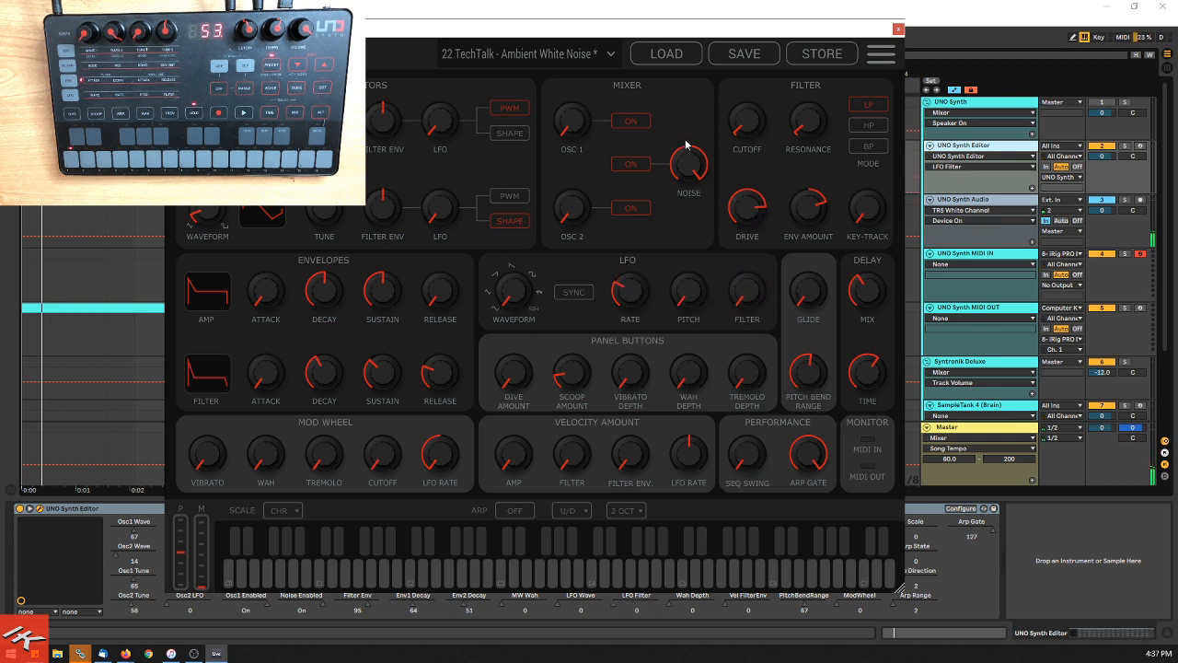
Step: Switch the noise off in the mixer, and set the panel buttons' wah depth to 127 and back down to 63
click(689, 169)
click(630, 163)
click(630, 291)
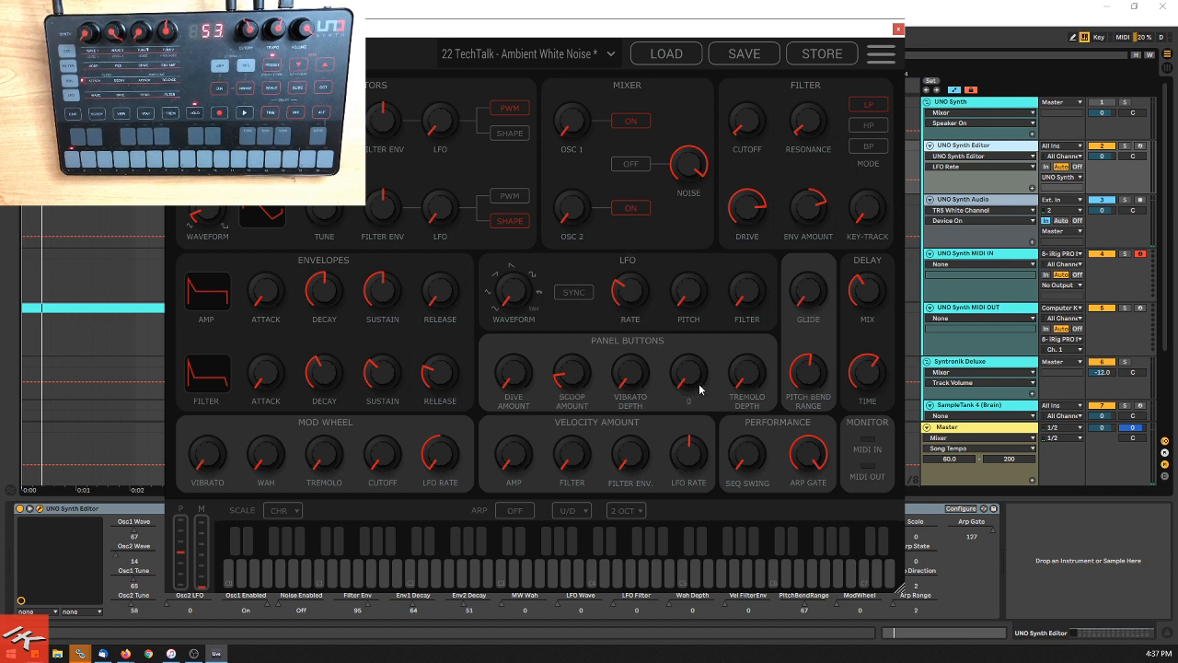
drag(686, 387, 669, 256)
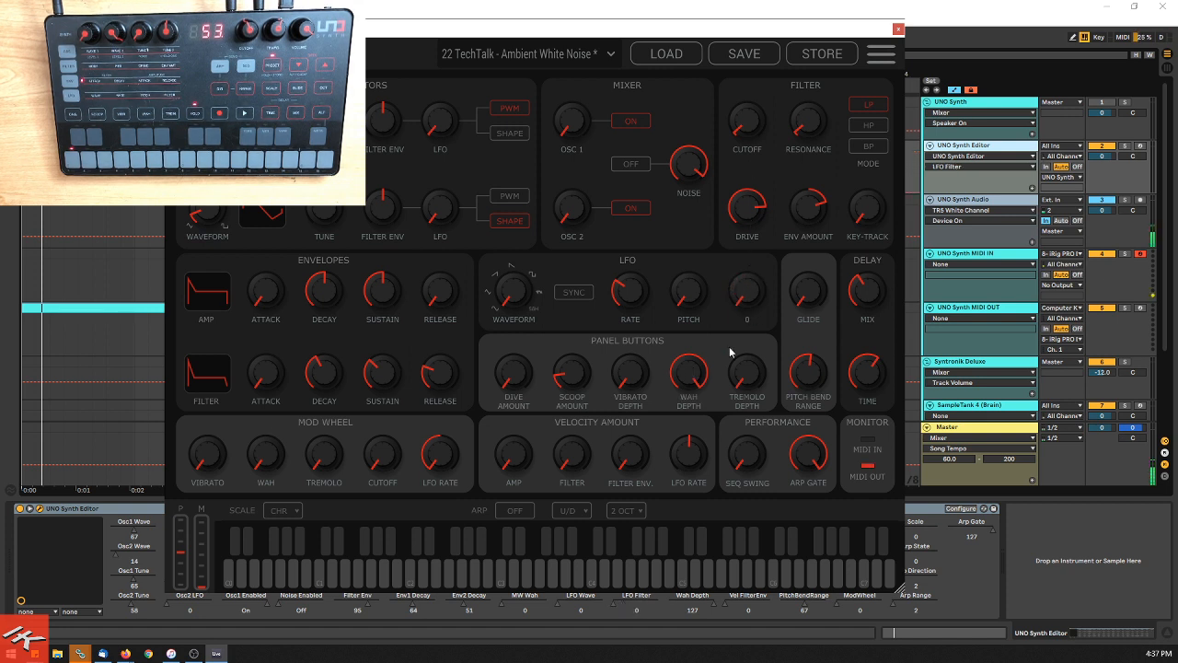
drag(691, 374, 714, 474)
drag(655, 272, 638, 291)
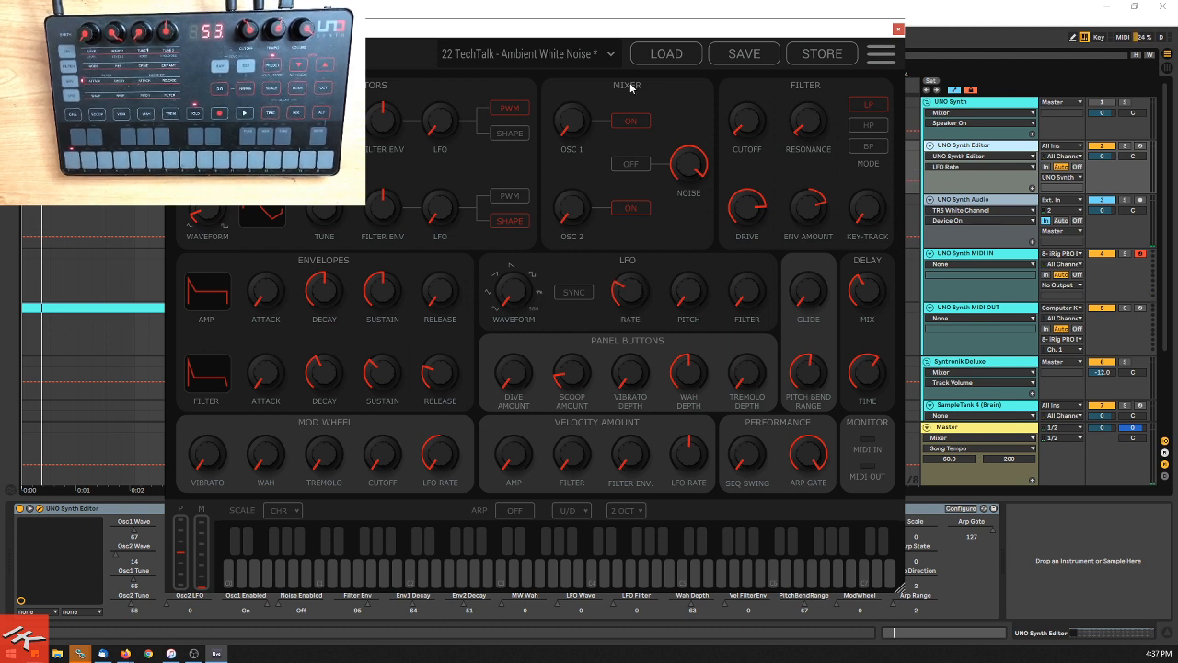
Step: Switch the noise on, and move the panel button modulation from wah to tremolo, with tremolo depth 127 and wah depth 0
click(631, 165)
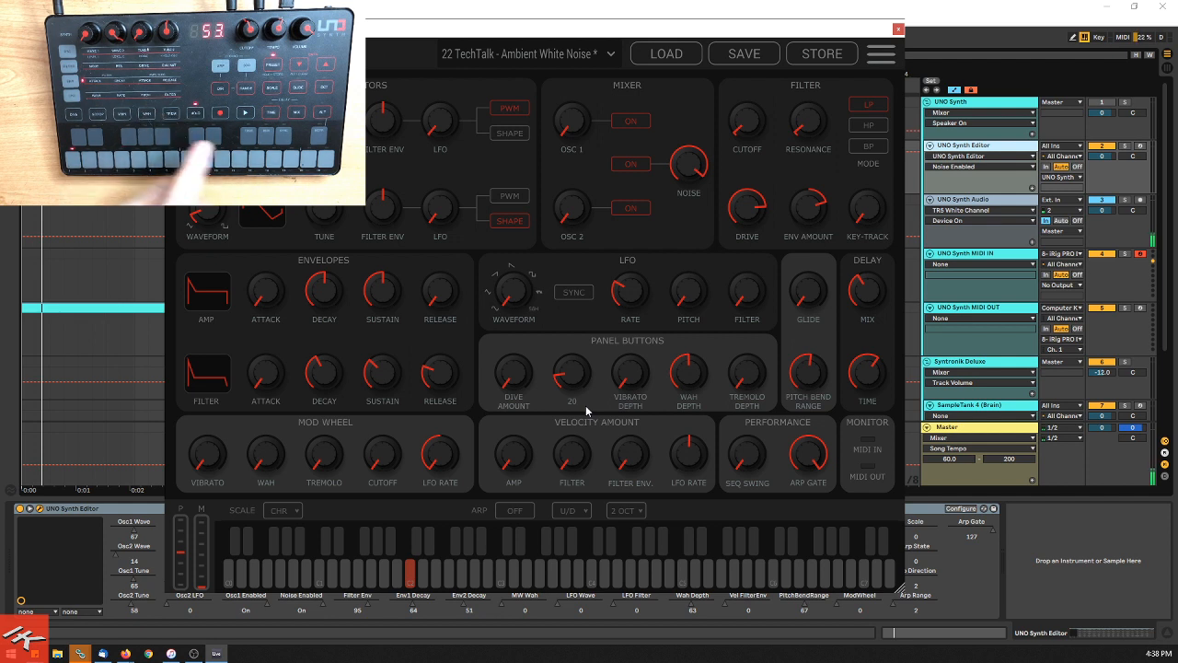
drag(744, 376, 744, 205)
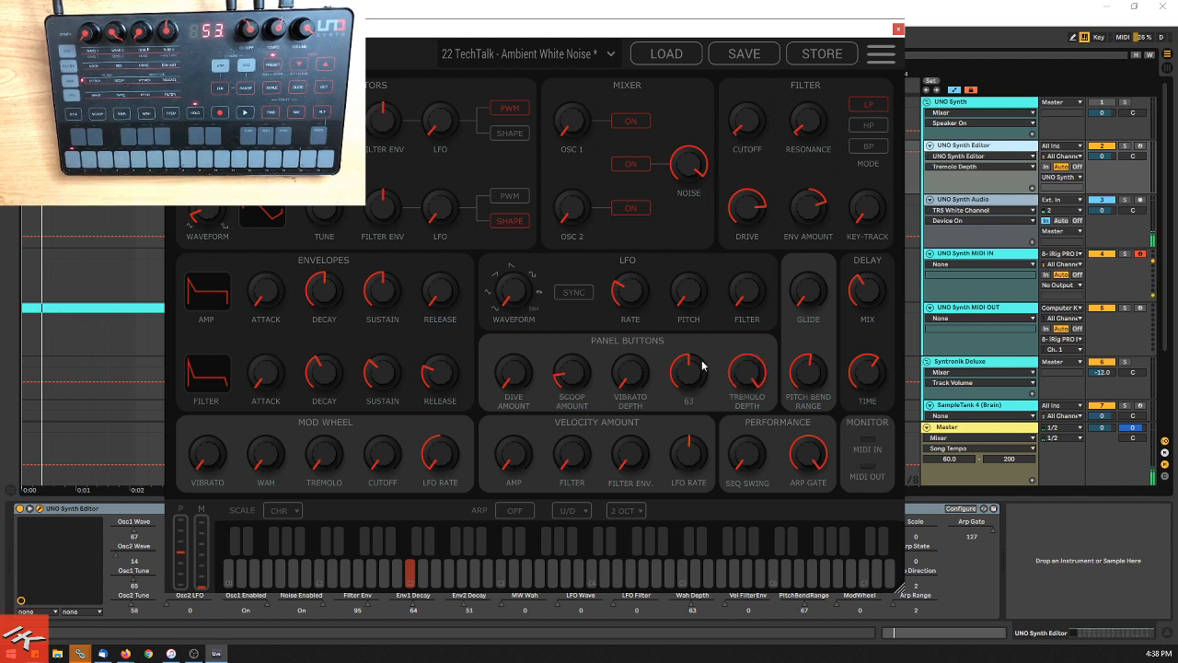
drag(702, 365, 705, 442)
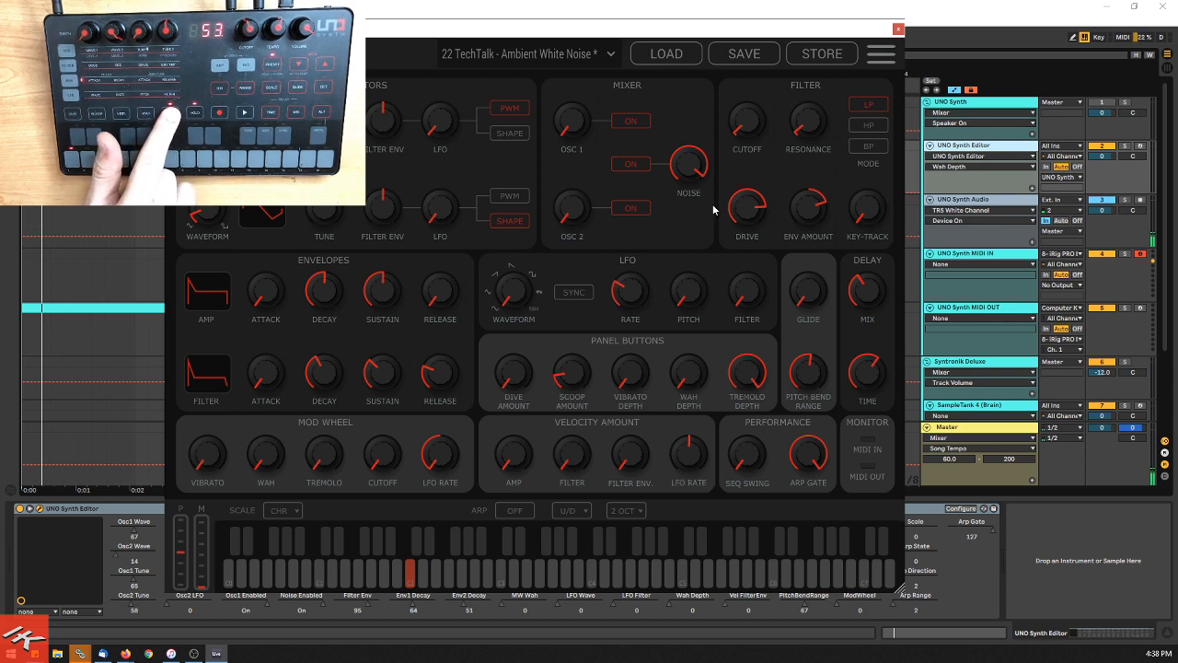
Step: Slow down the LFO rate and raise the filter cutoff slightly
mouse_move(622, 286)
mouse_down()
mouse_move(645, 262)
mouse_move(670, 164)
mouse_move(623, 256)
mouse_move(620, 291)
mouse_up()
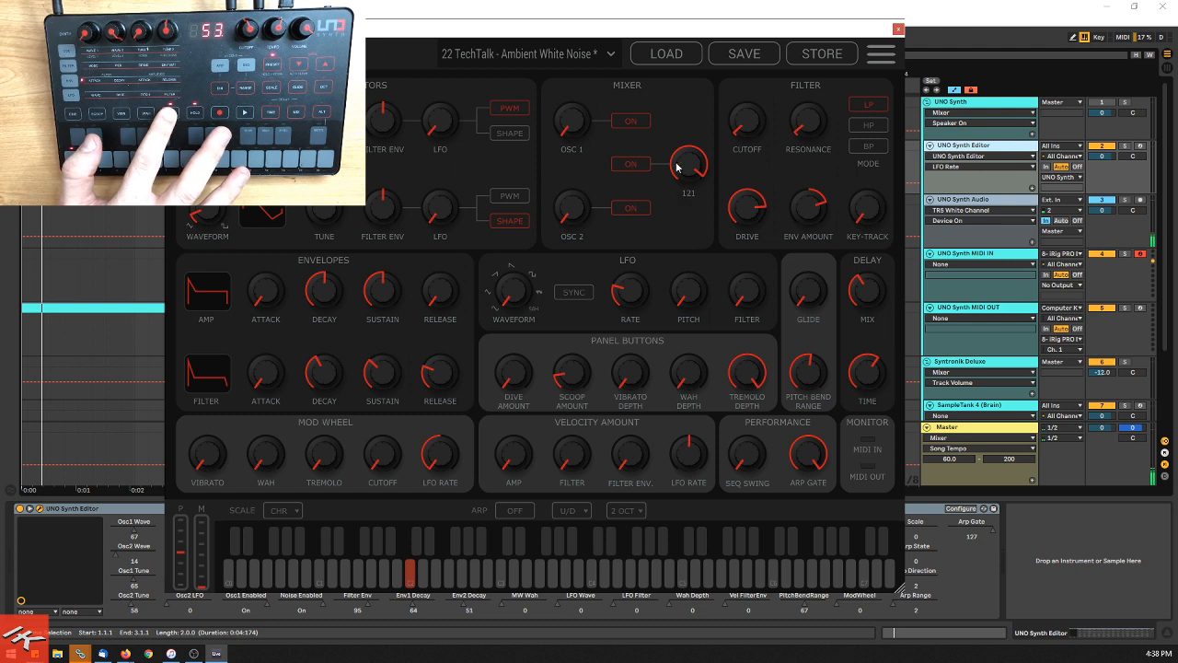
click(746, 115)
drag(615, 296, 662, 335)
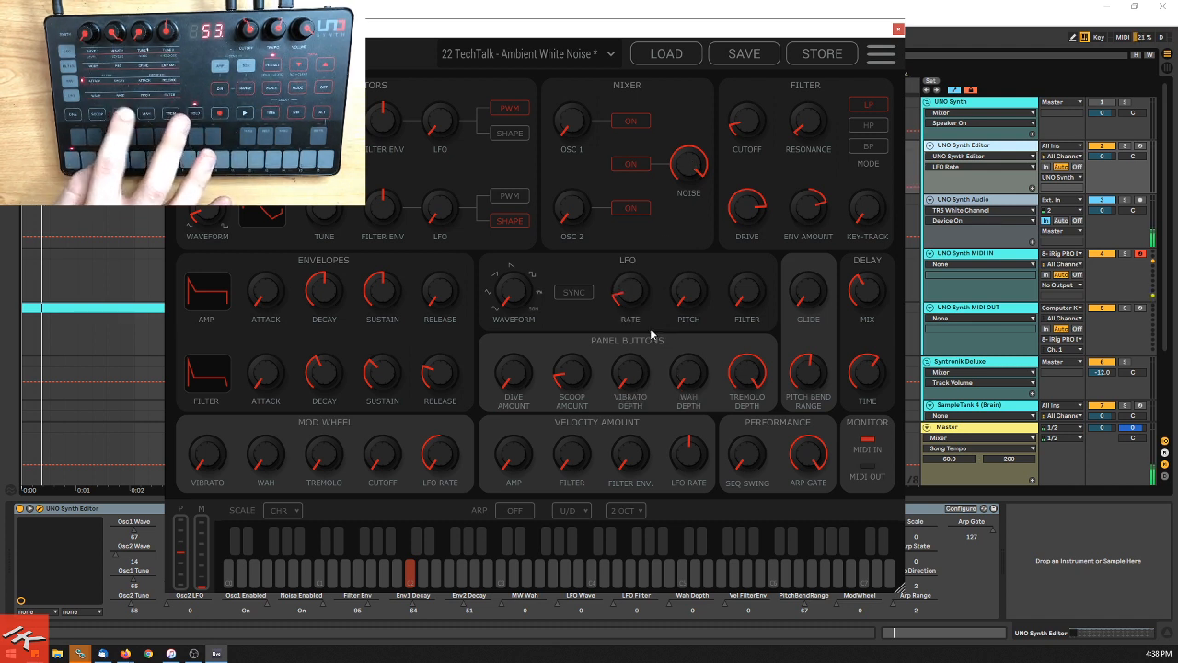
Step: Switch the noise off and raise oscillator 1's level to maximum, comparing the sound with the oscillator off and on
click(633, 164)
drag(569, 115, 577, 58)
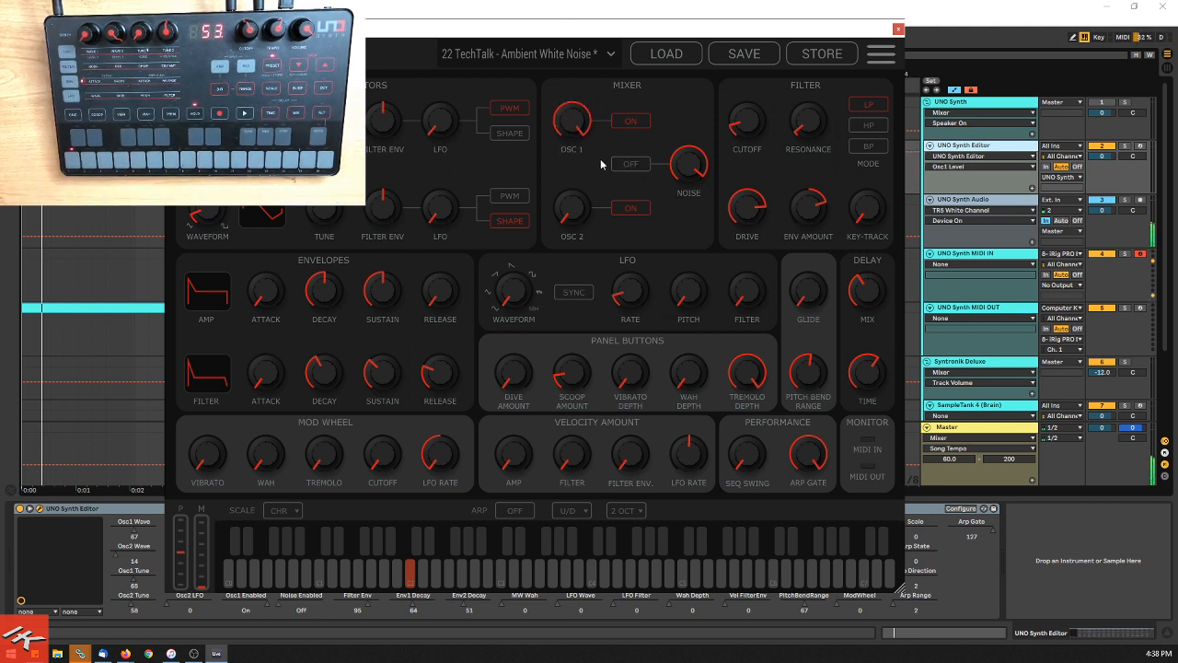
click(633, 120)
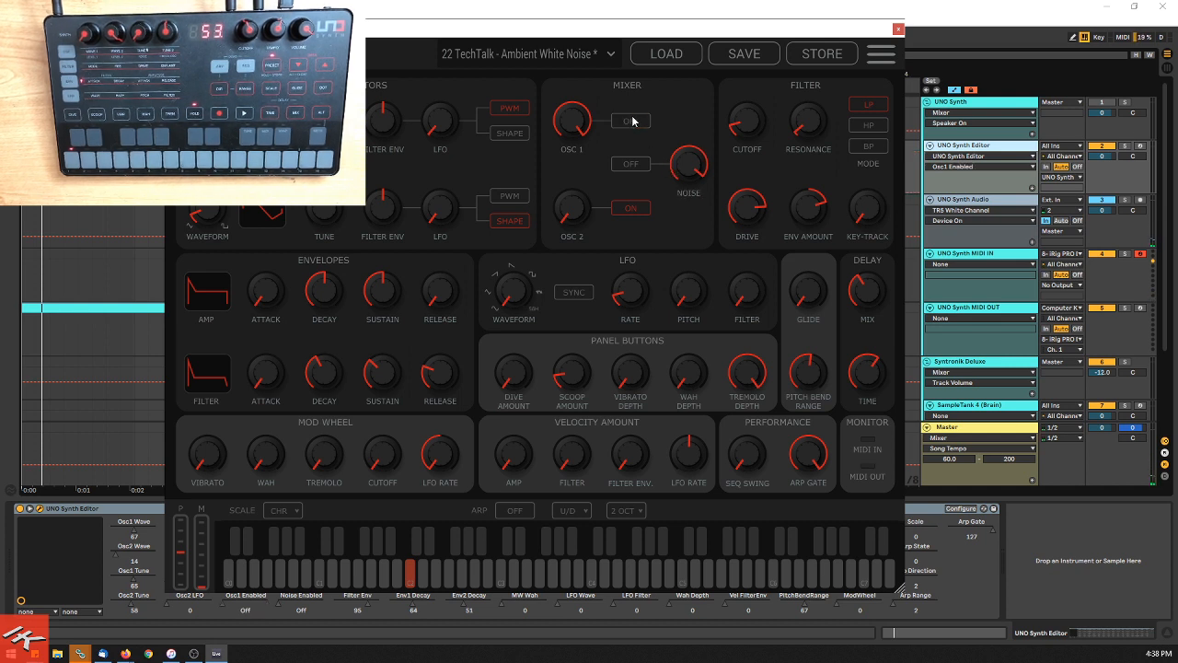
click(633, 120)
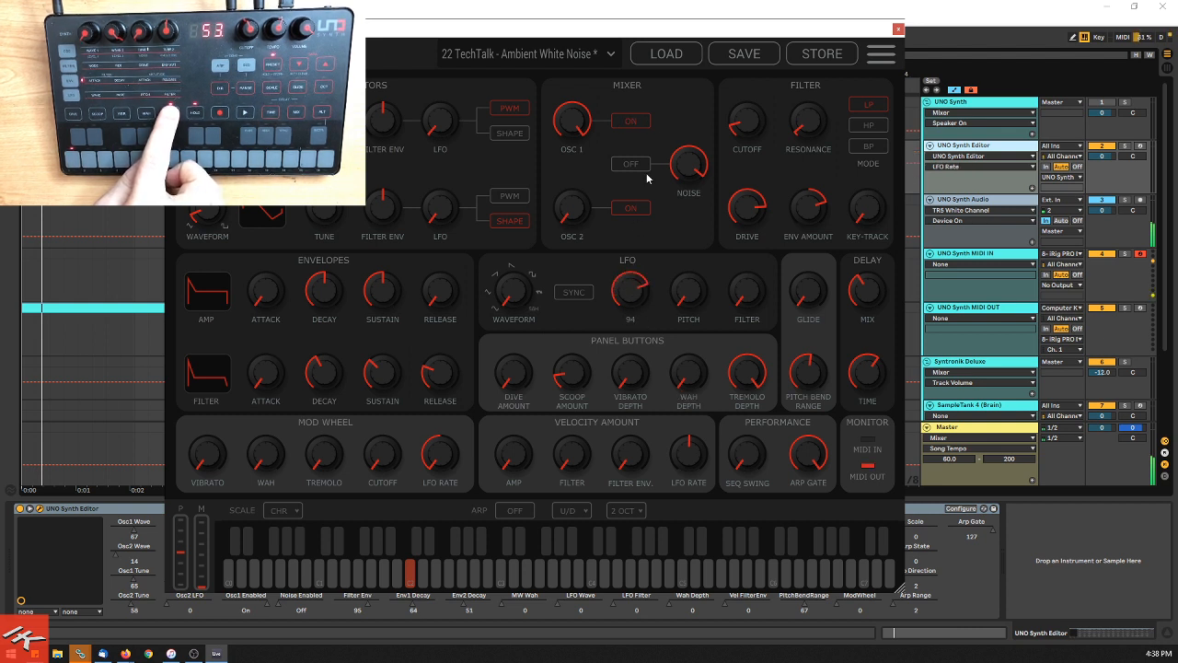
Step: Lower the LFO rate to about 15 and reduce the tremolo depth slightly
drag(646, 178, 611, 291)
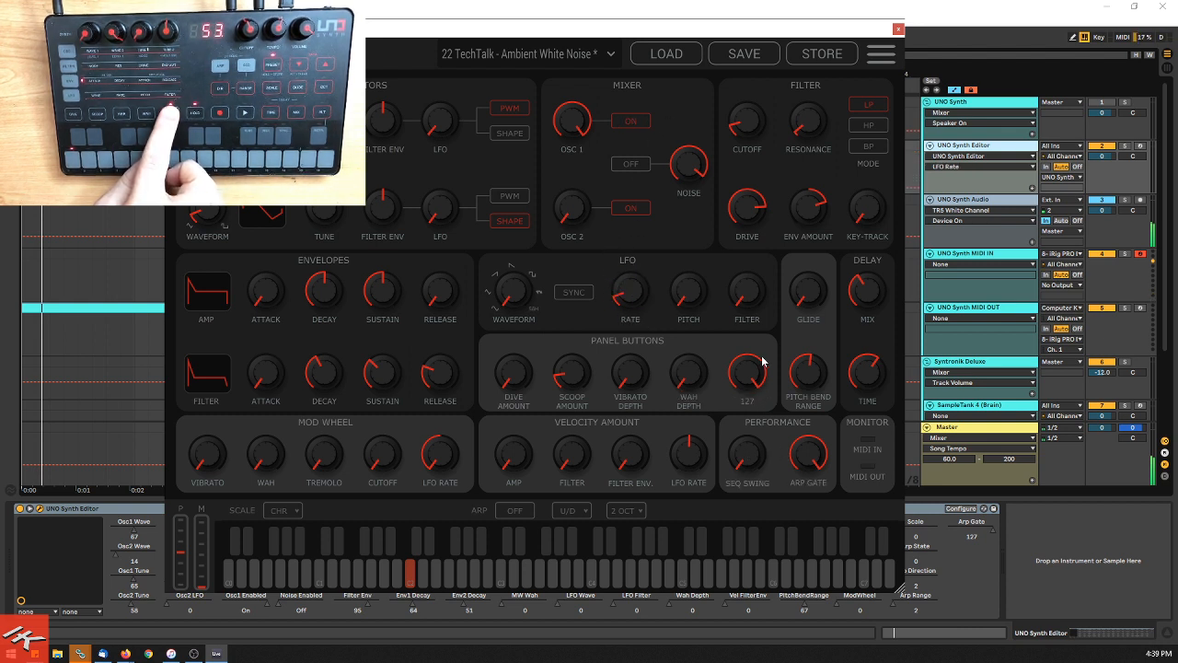
drag(763, 362, 765, 393)
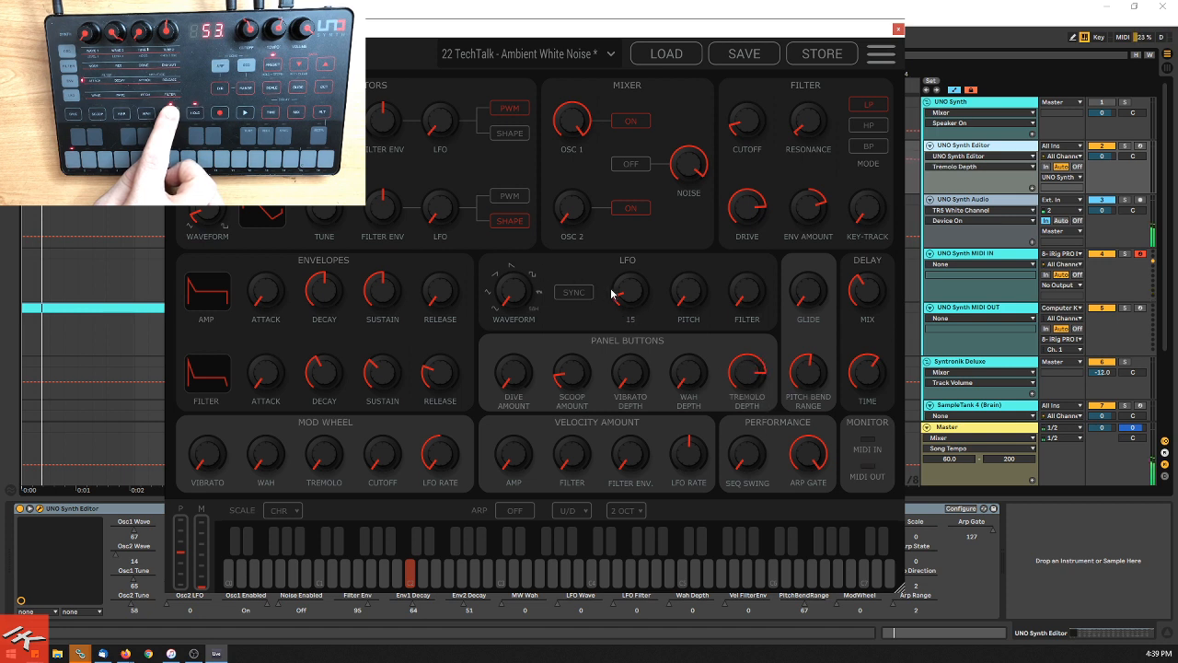
drag(611, 293, 625, 286)
Step: Switch oscillator 1 off, and set the panel buttons' vibrato depth to maximum and tremolo depth to zero
click(630, 122)
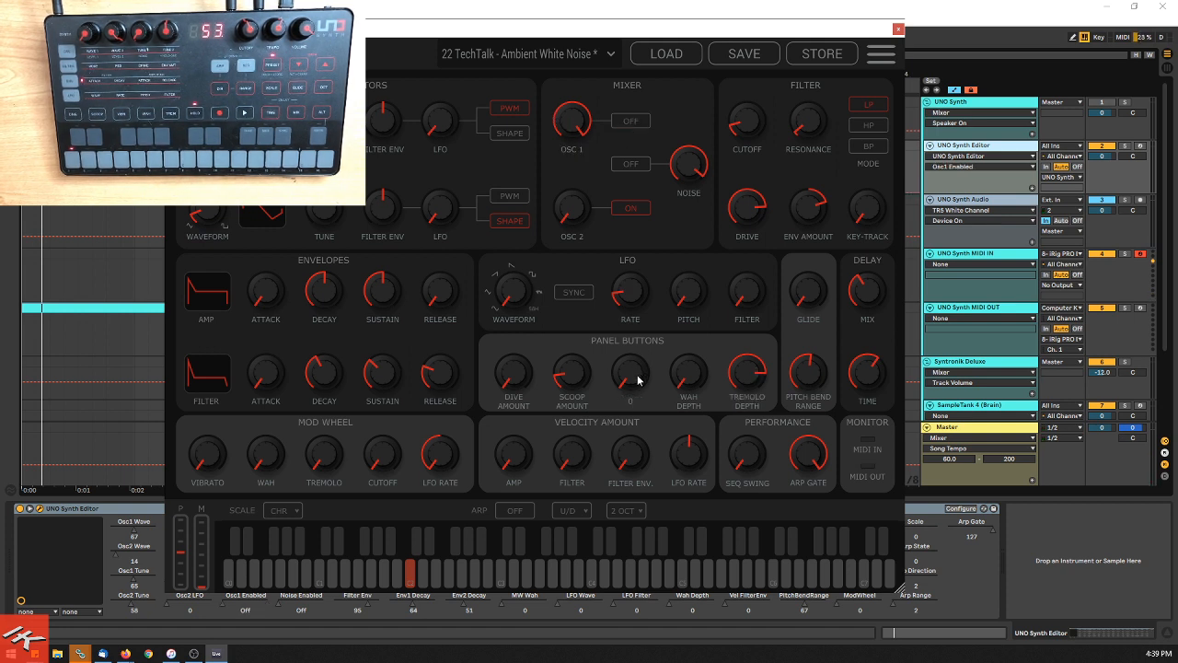
drag(638, 379, 665, 169)
drag(752, 383, 736, 497)
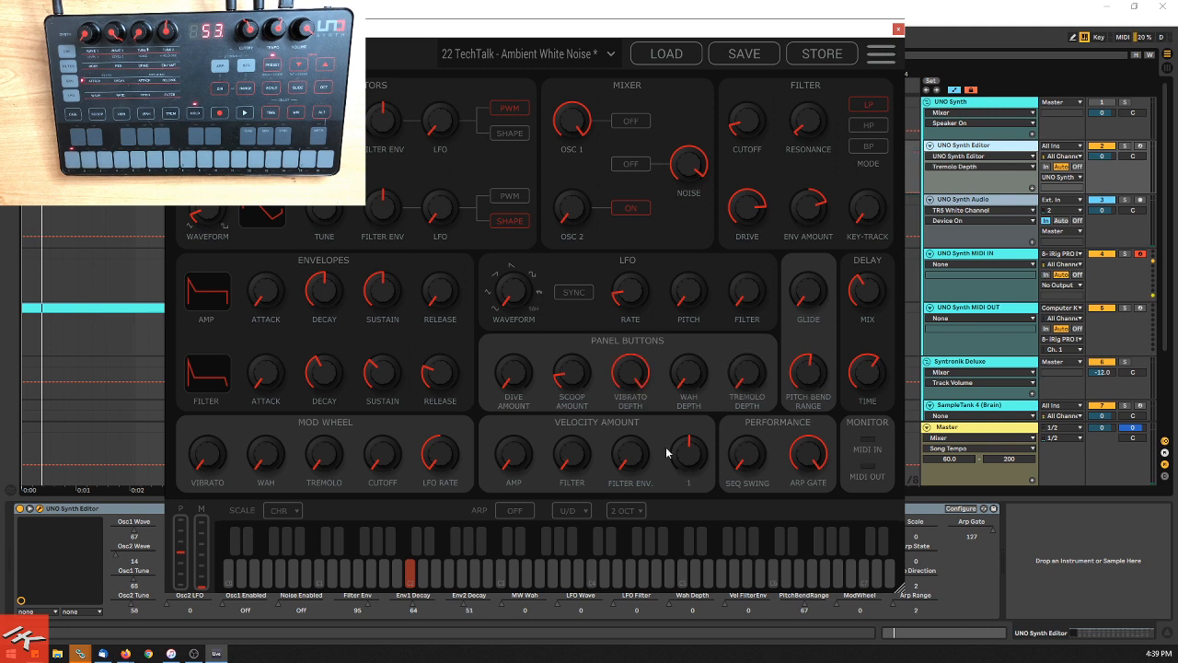
Step: Set the panel buttons' vibrato depth to 88 and the LFO rate to 39, auditioning oscillator 1 and switching it off
click(636, 376)
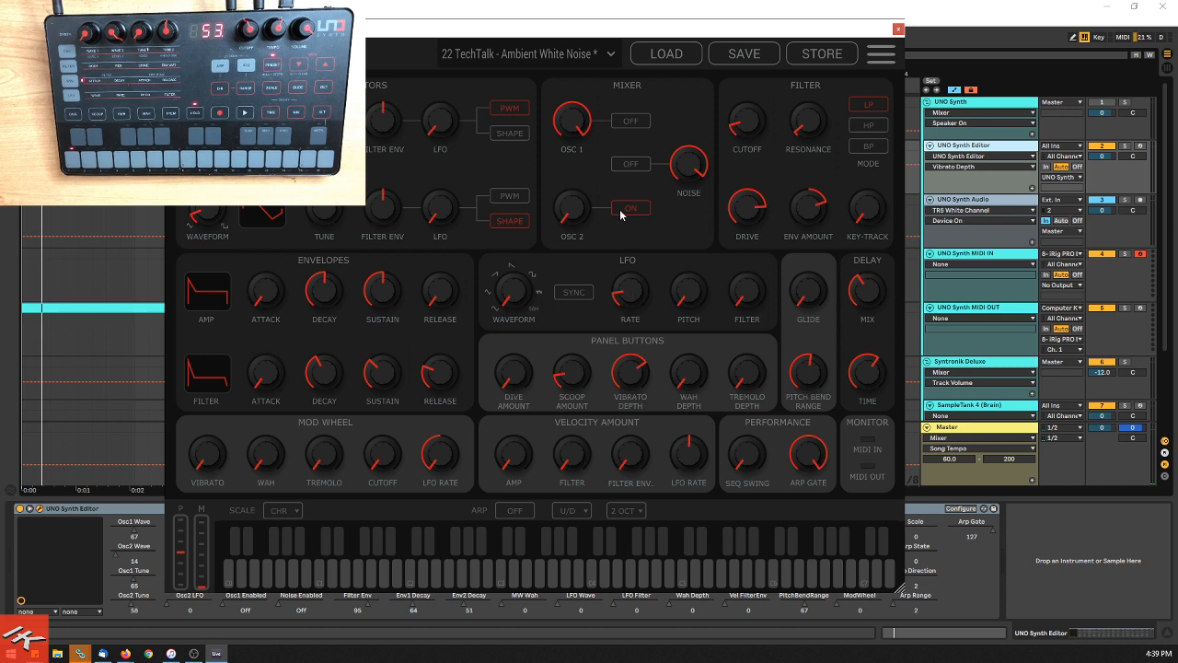
click(640, 128)
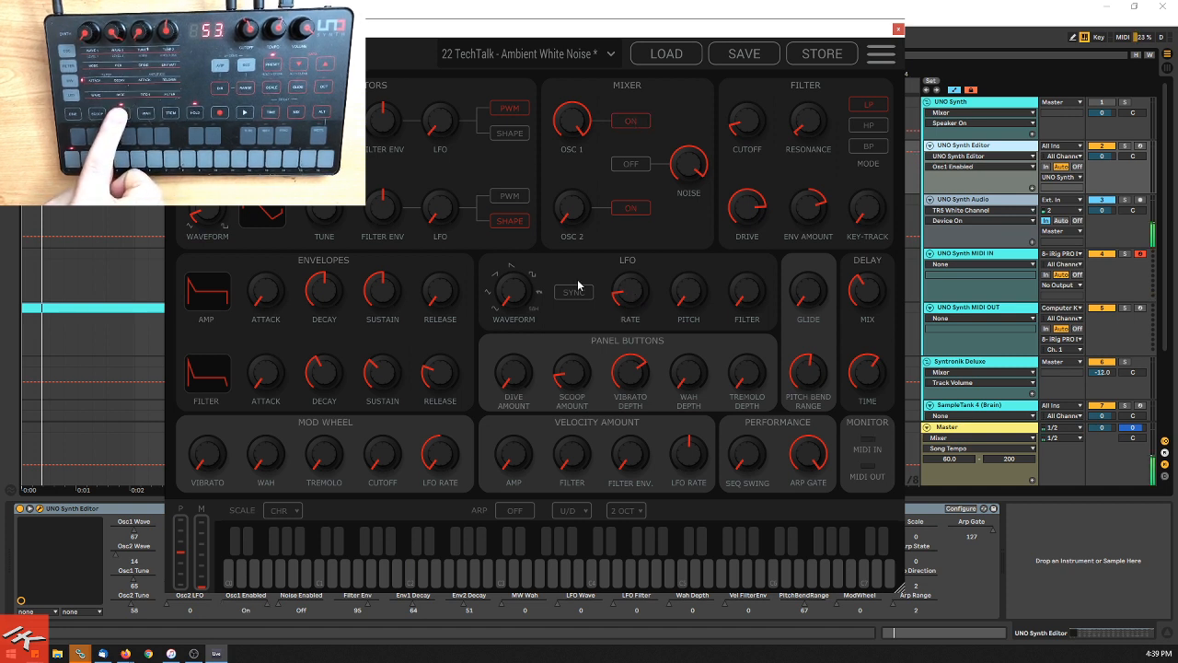
drag(605, 295, 603, 304)
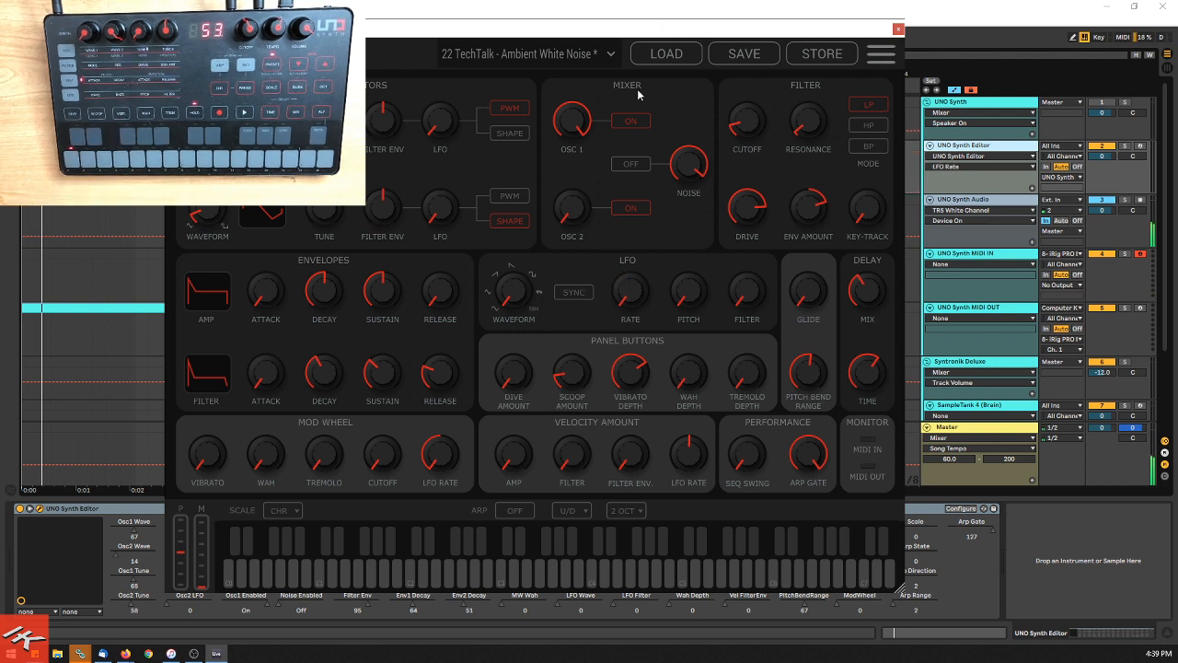
click(632, 122)
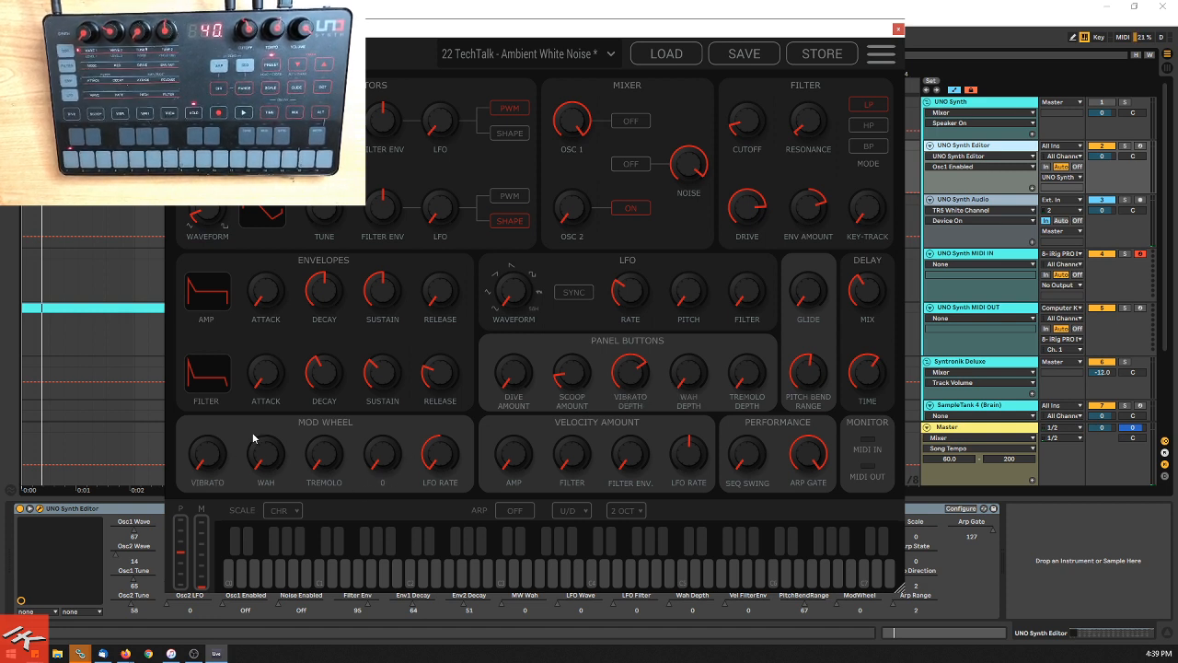
Step: Raise the mod wheel to maximum, try its tremolo amount at 127, and set its wah amount to 127
drag(206, 584, 216, 508)
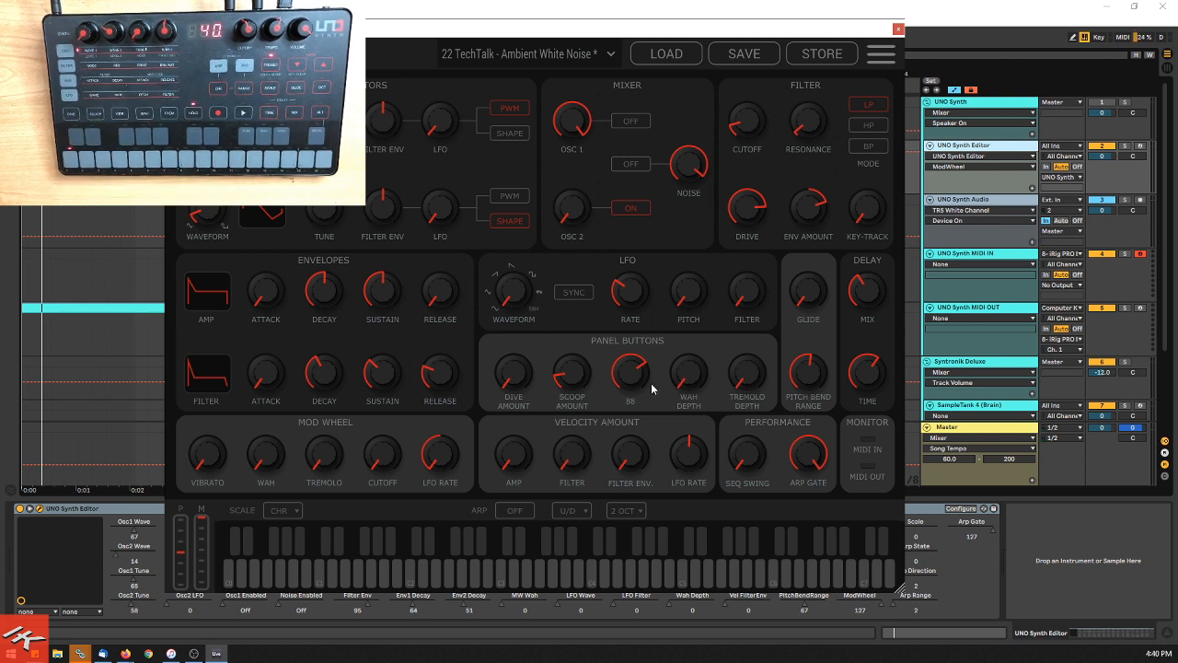
drag(321, 473, 321, 396)
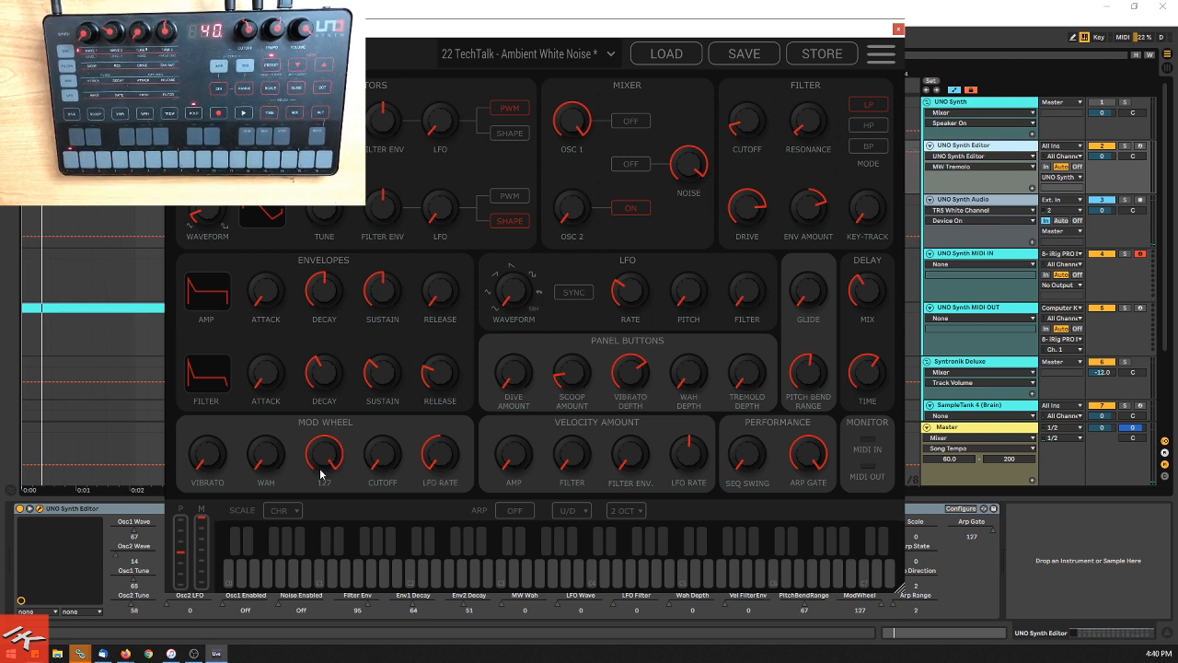
drag(341, 446, 341, 539)
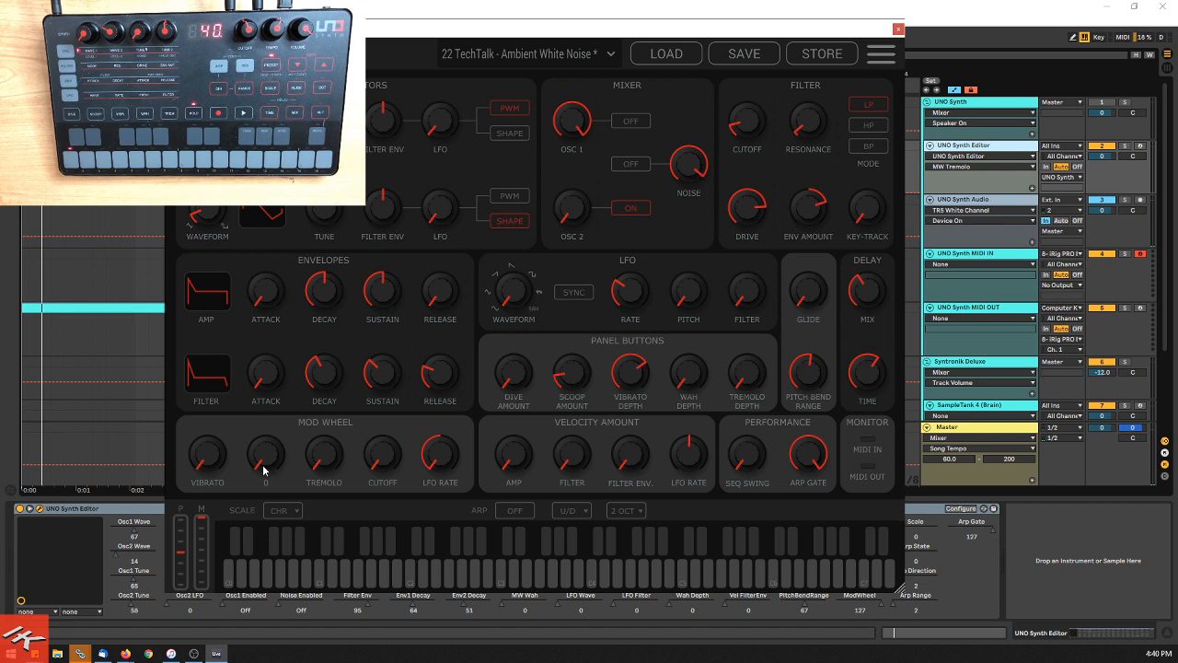
drag(272, 459, 284, 271)
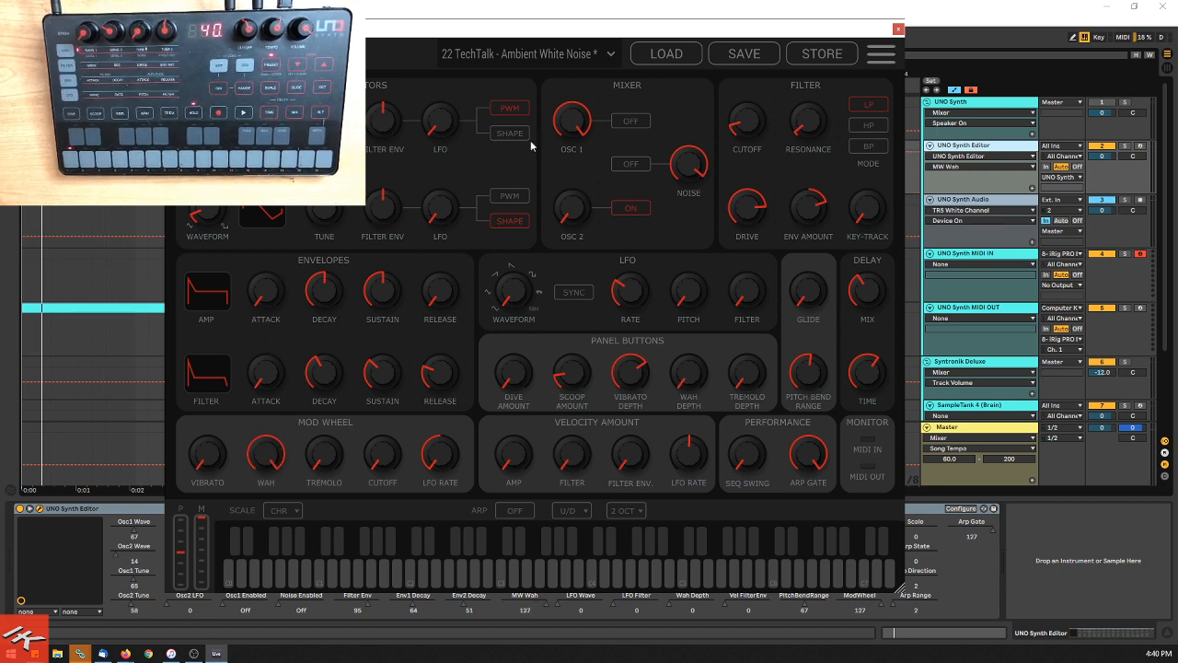
Step: Audition oscillator 1 and leave it off at zero level, switching the noise on instead
click(622, 120)
click(626, 120)
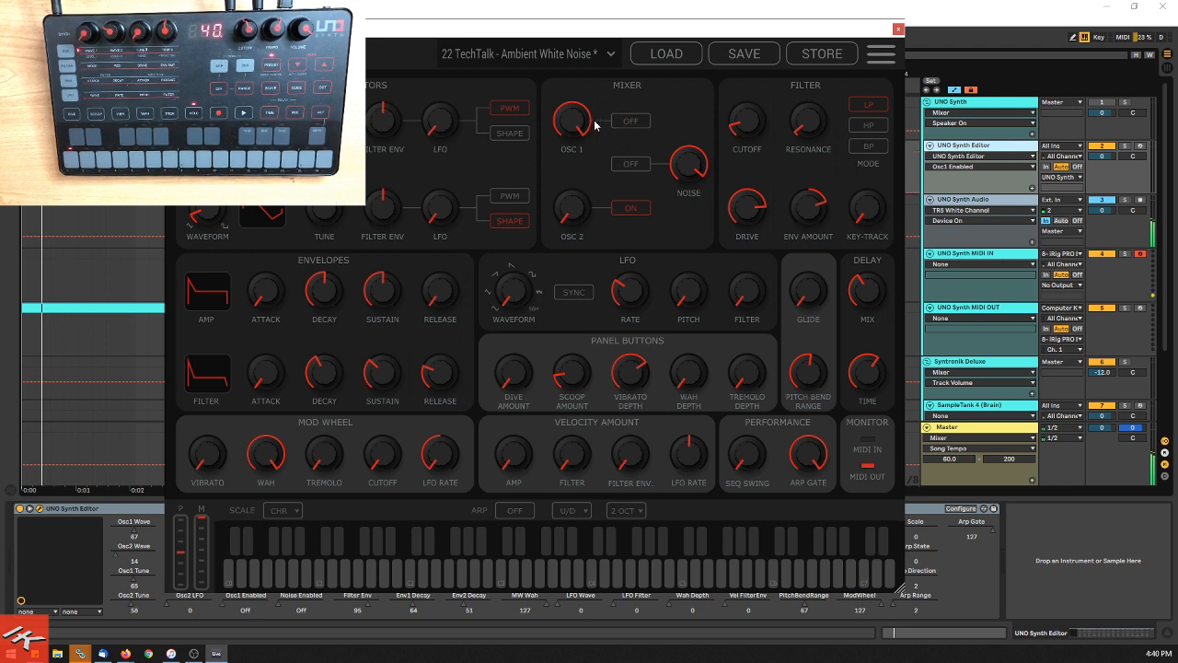
click(633, 164)
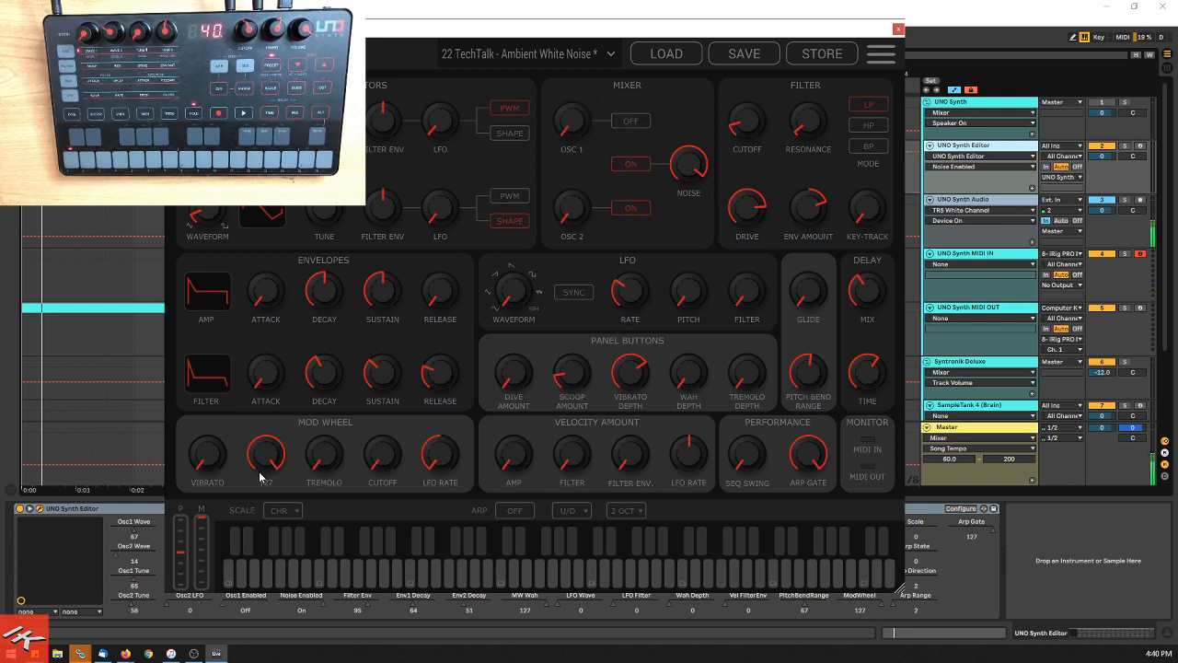
Step: Lower the mod wheel to 83 and raise the LFO rate to 110
mouse_move(212, 533)
mouse_down()
mouse_move(203, 547)
mouse_move(201, 528)
mouse_move(205, 541)
mouse_up()
mouse_move(638, 295)
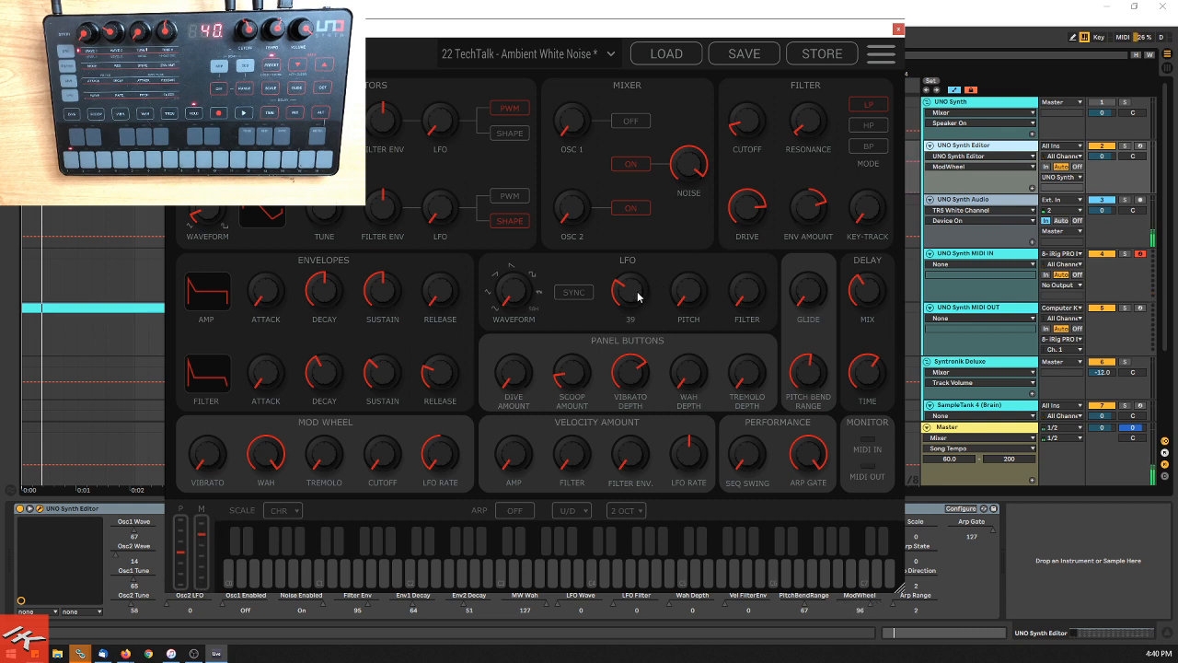
drag(638, 296, 643, 197)
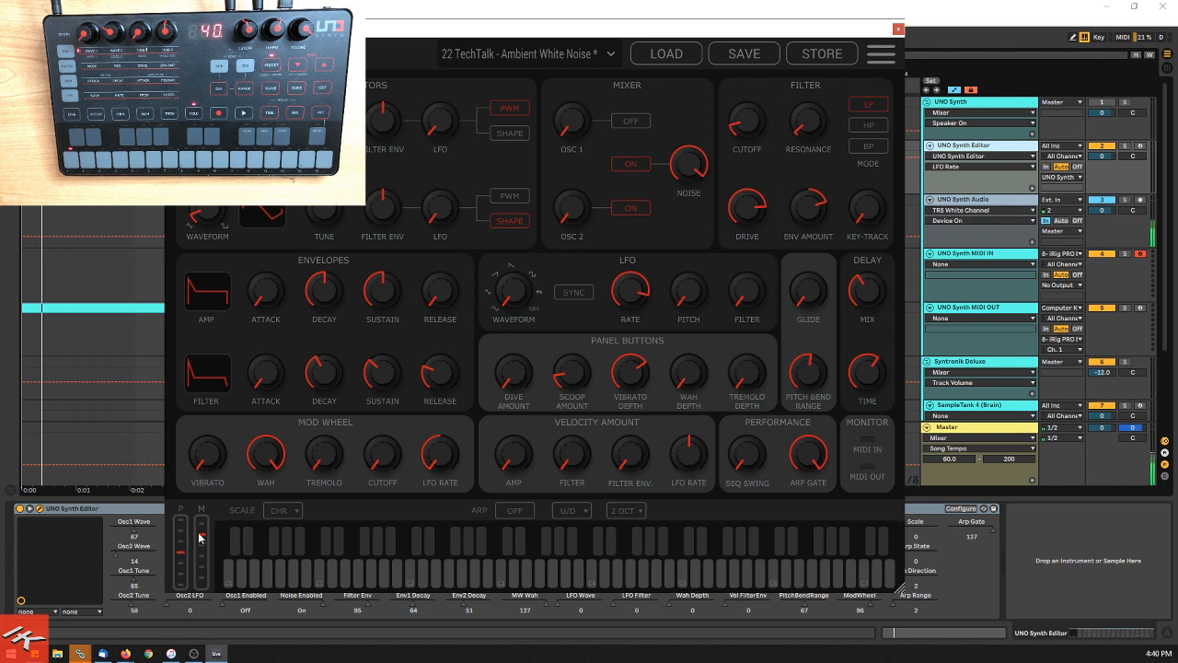
mouse_move(200, 535)
mouse_down()
mouse_move(208, 591)
mouse_move(209, 529)
mouse_move(202, 585)
mouse_move(200, 545)
mouse_up()
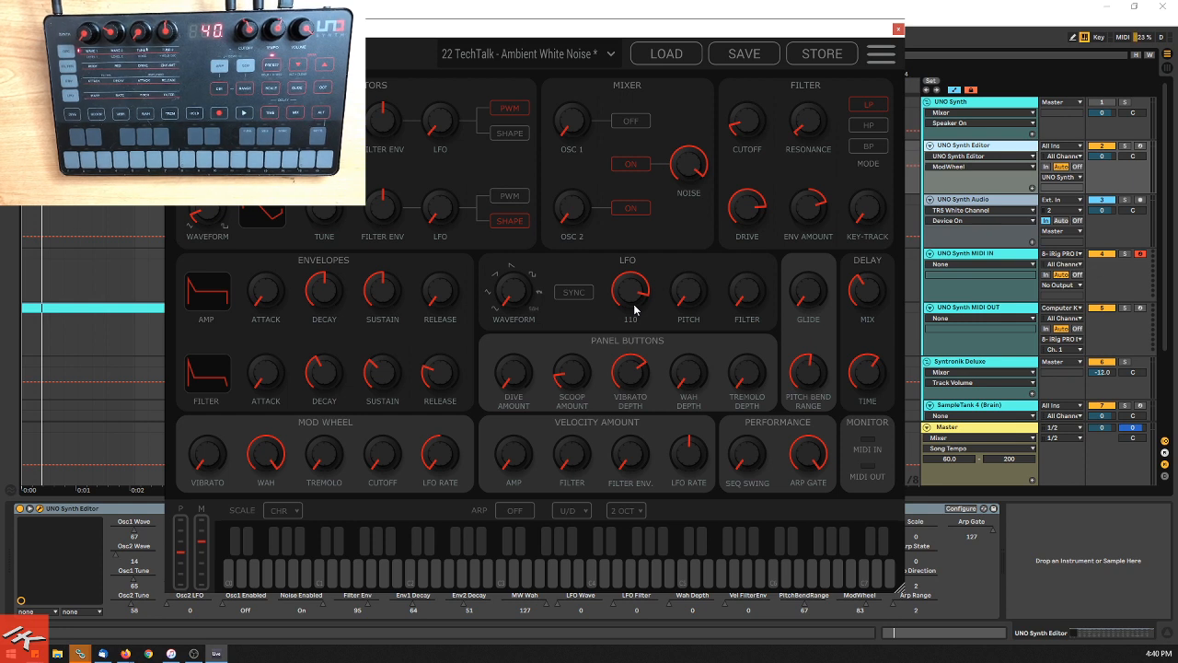
Step: Try the amp velocity amount at 65 and return it to zero
click(511, 467)
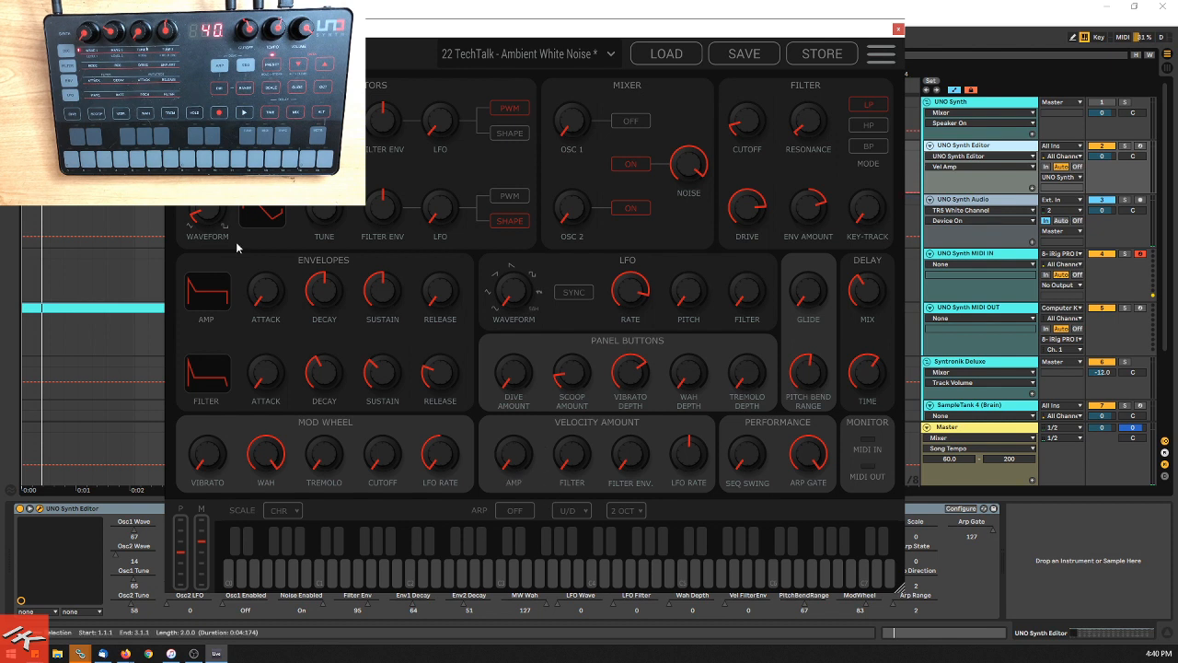
drag(504, 461, 523, 371)
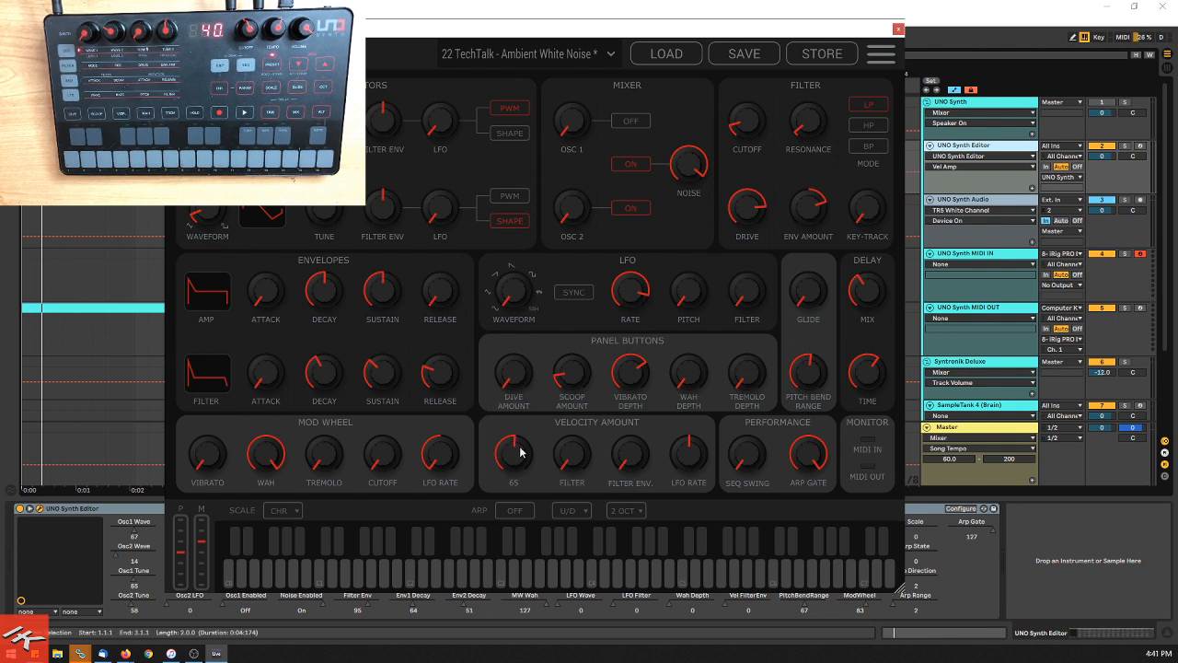
drag(520, 451, 521, 537)
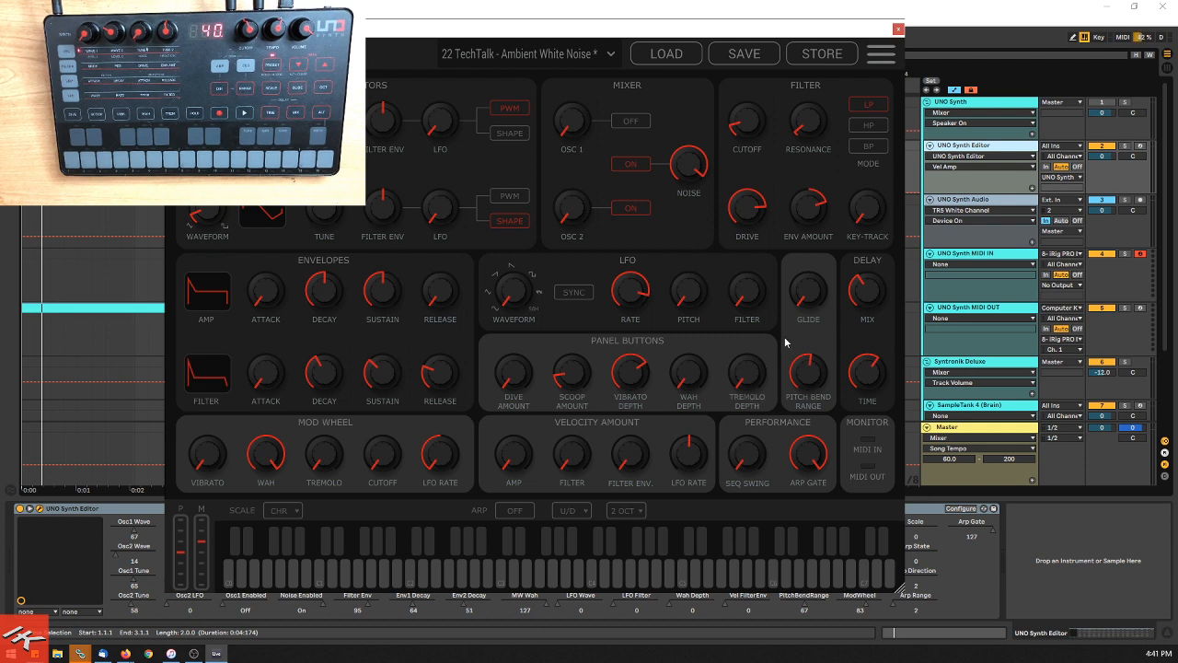
Step: Set the glide to 81, and switch the mixer from noise to oscillator 1 at full level
drag(805, 289, 804, 266)
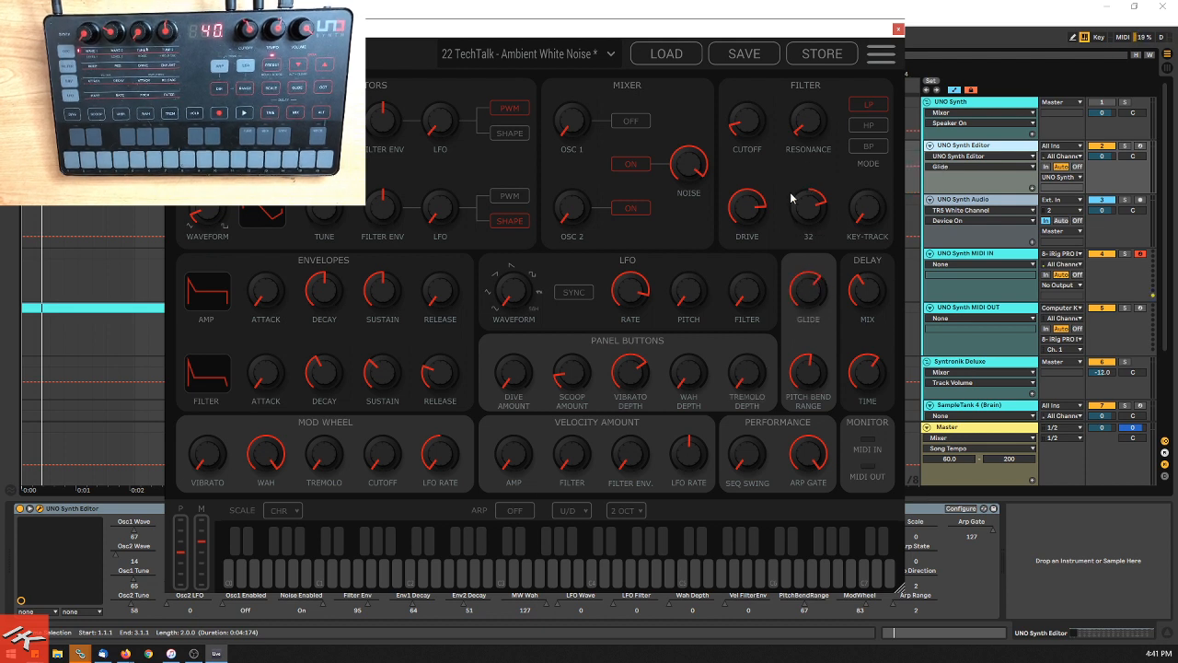
click(634, 121)
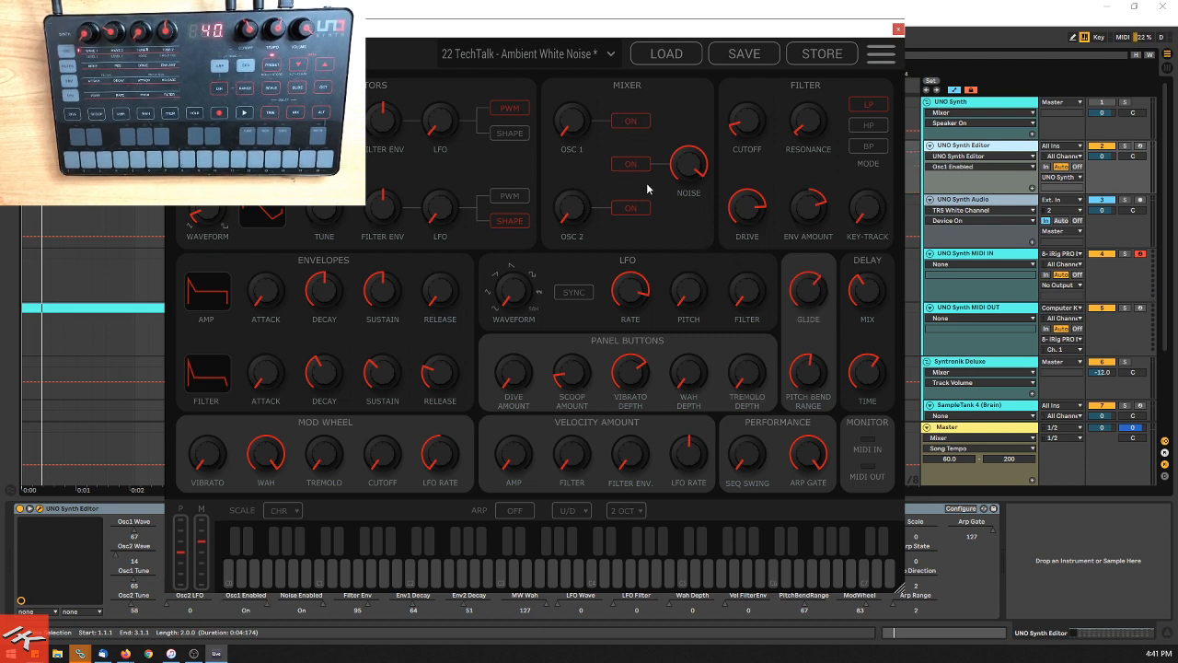
click(642, 168)
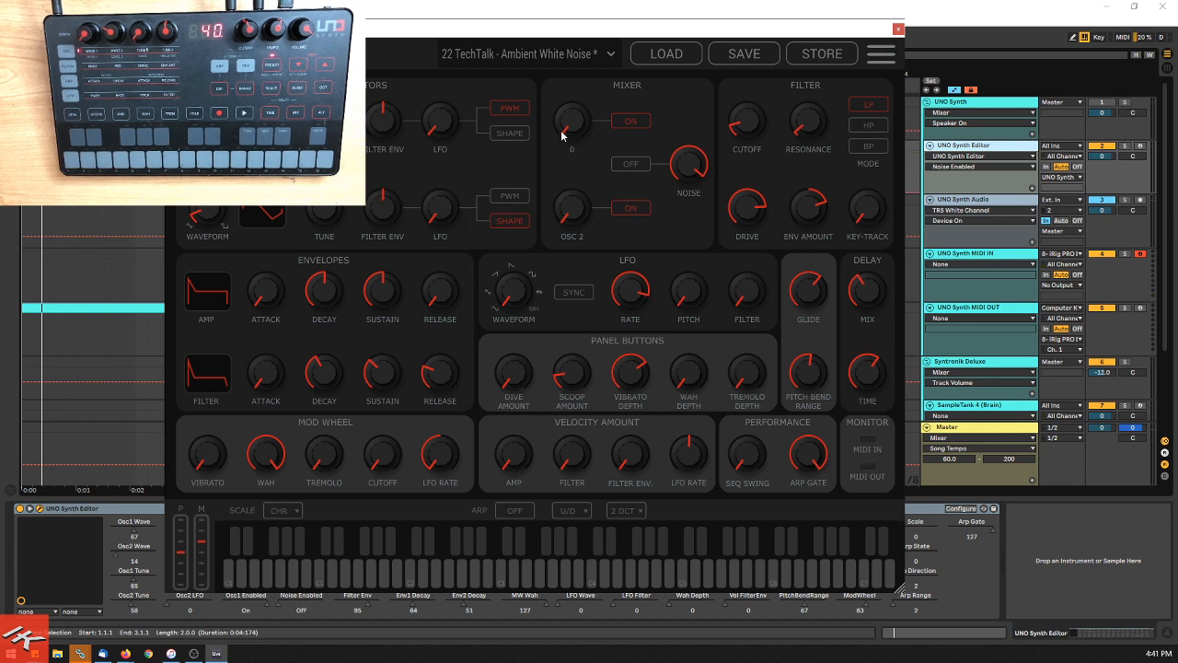
drag(564, 147, 575, 123)
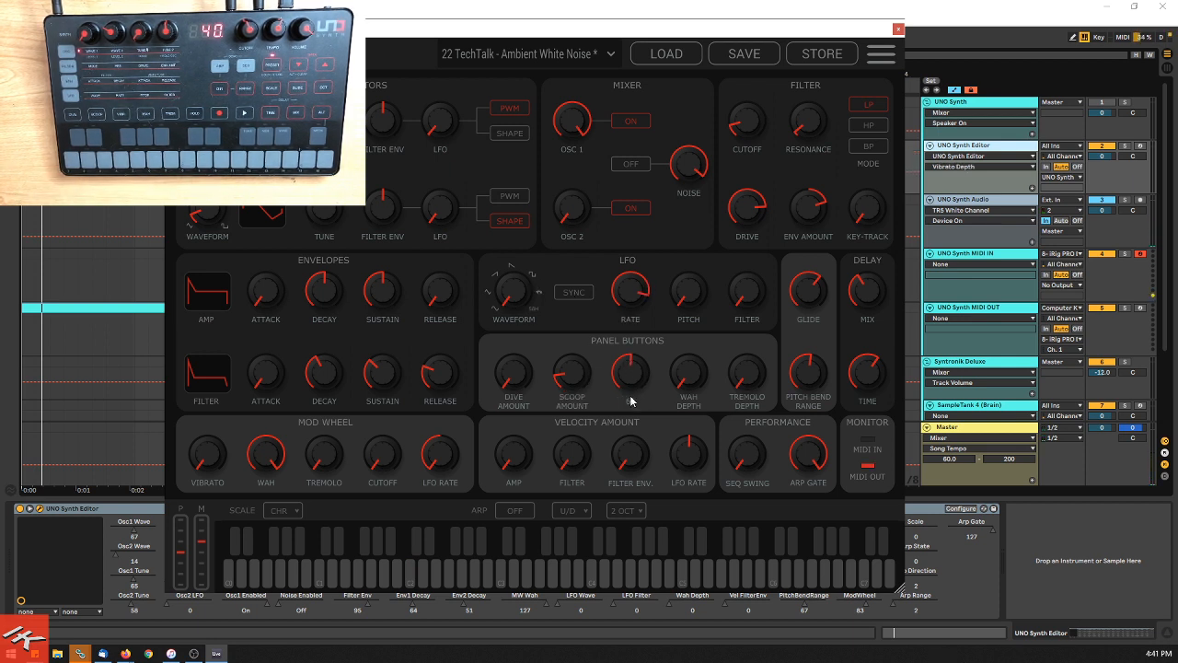
Step: Reset the mod wheel's wah amount and the glide to zero
drag(265, 456, 259, 605)
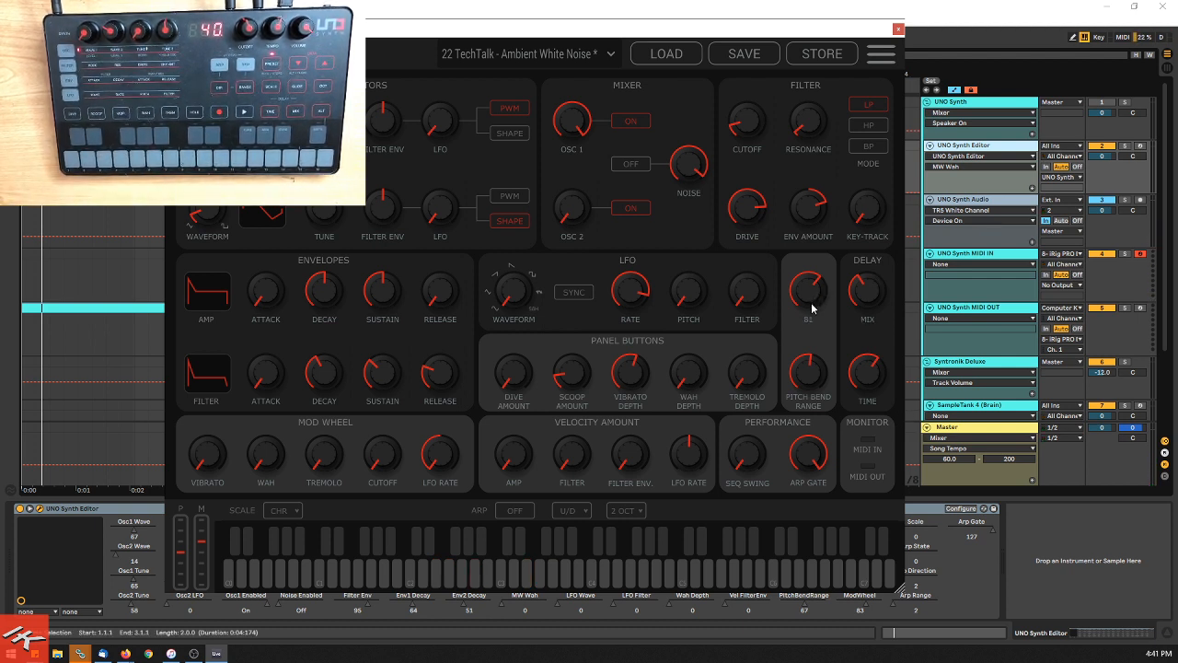
drag(812, 307, 811, 342)
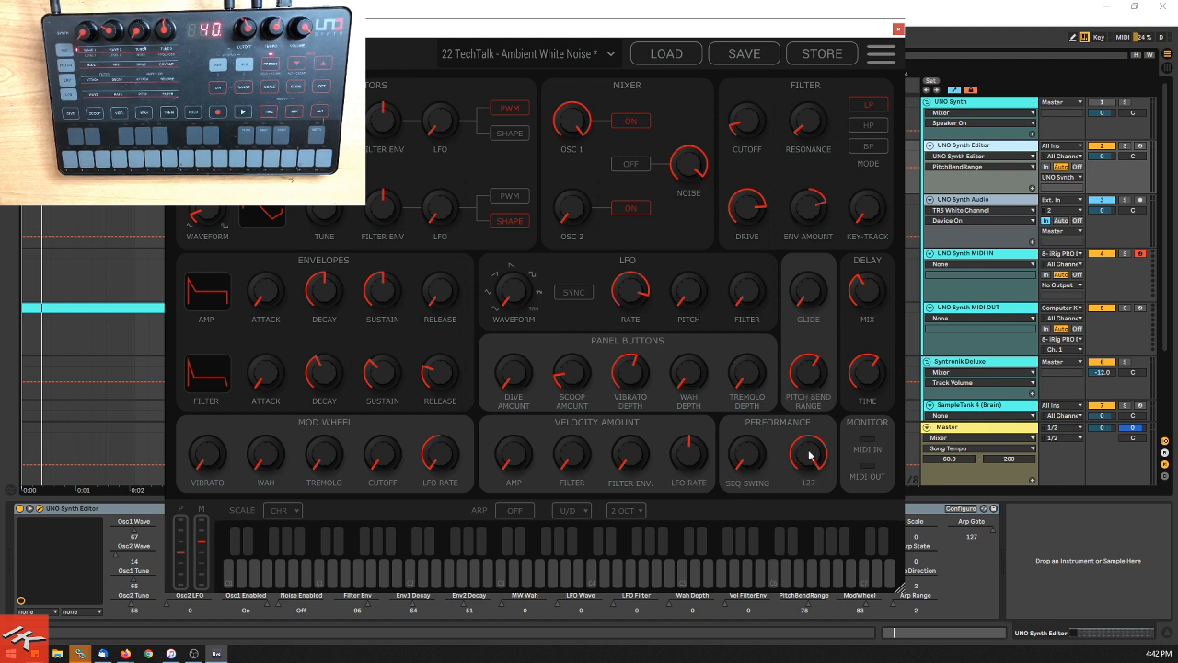
Step: Demonstrate the arp gate by lowering it to zero, and by raising it to 91 and reducing it again on preset 11
drag(810, 455, 823, 643)
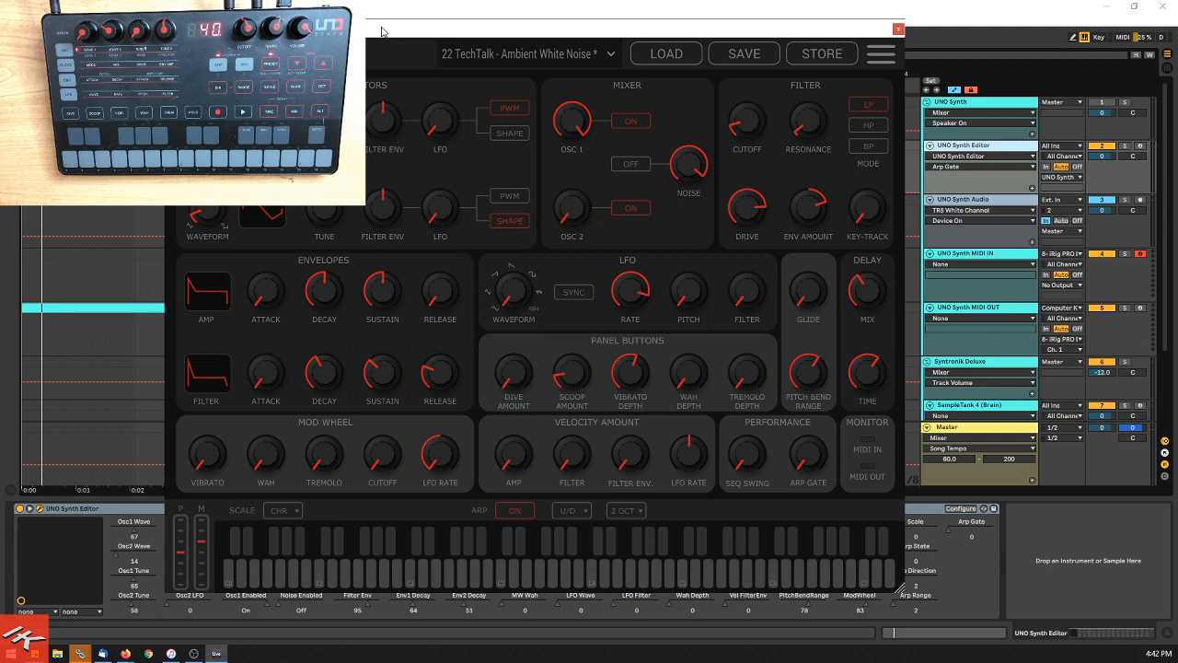
click(498, 37)
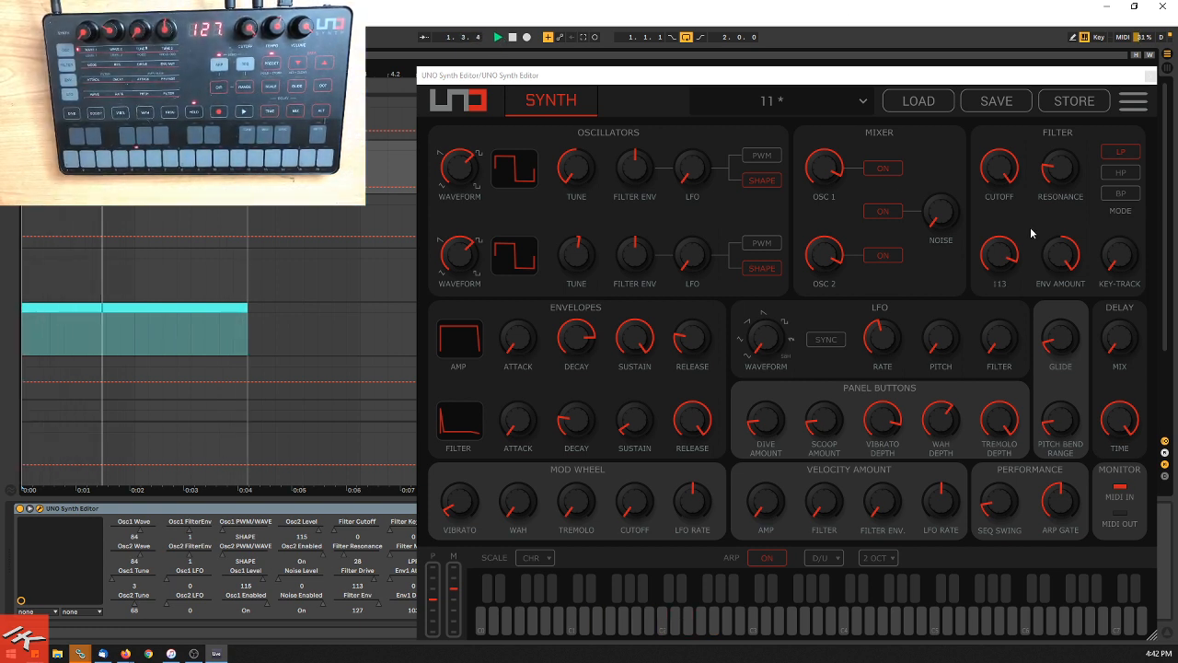
drag(1061, 502, 1062, 402)
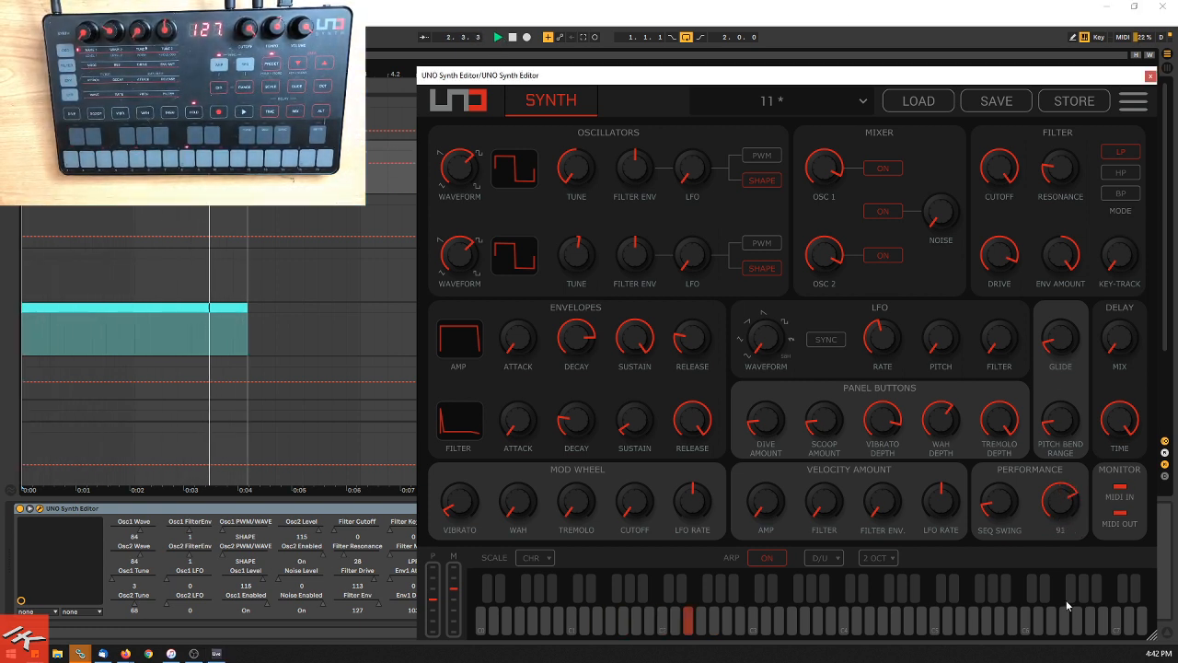
drag(1065, 497, 1059, 532)
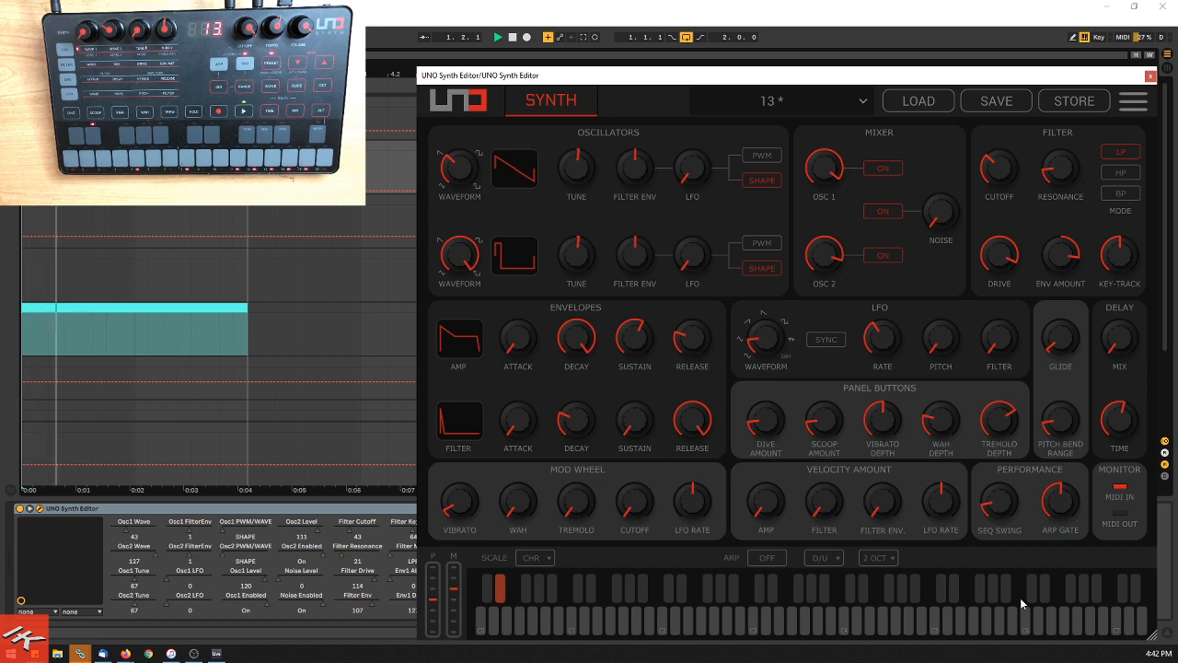
Step: Demonstrate the sequencer swing on preset 13 by raising it to 68 and reducing it to 60
drag(1017, 520, 1011, 489)
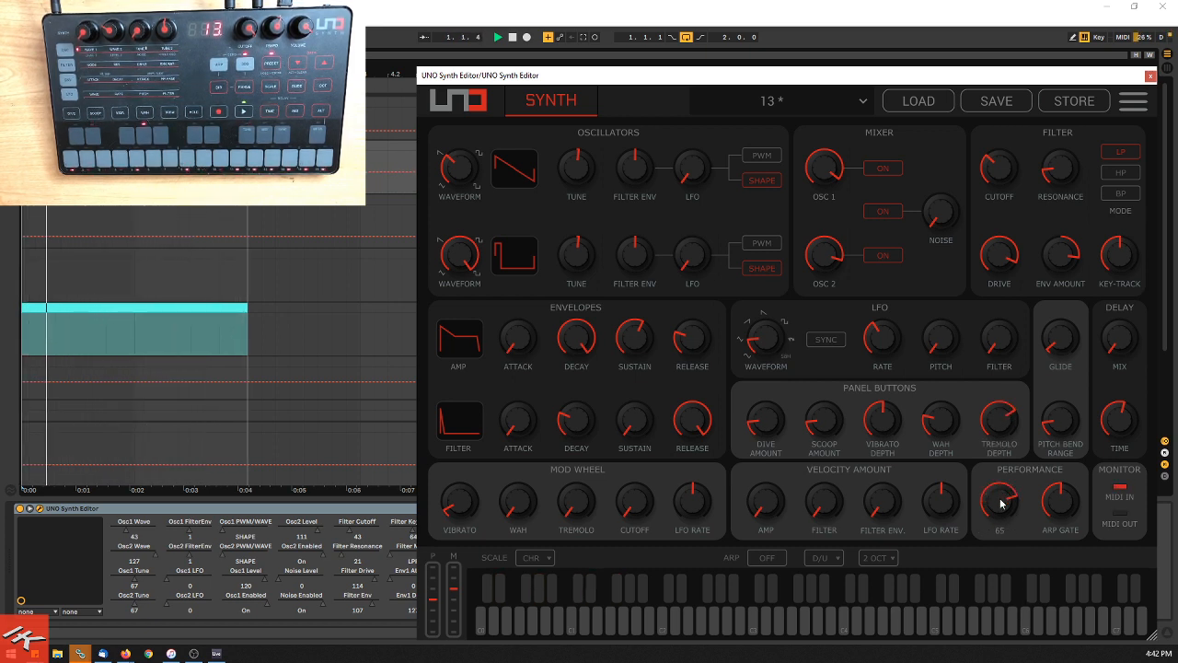
mouse_move(997, 487)
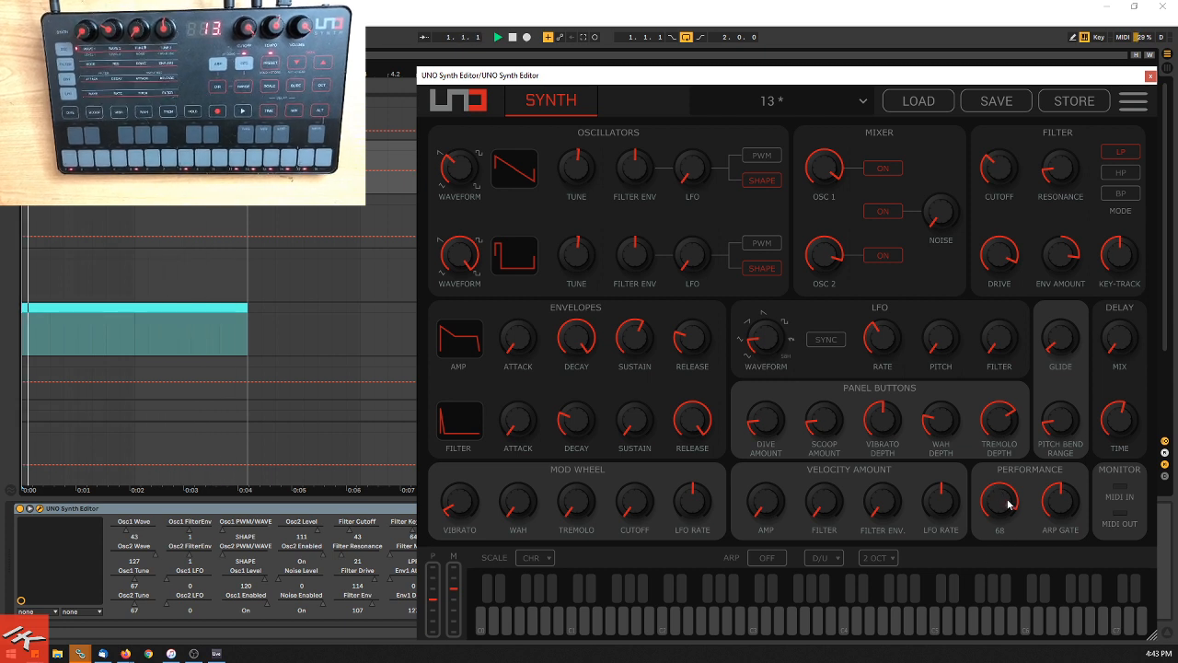
drag(1000, 500, 1014, 586)
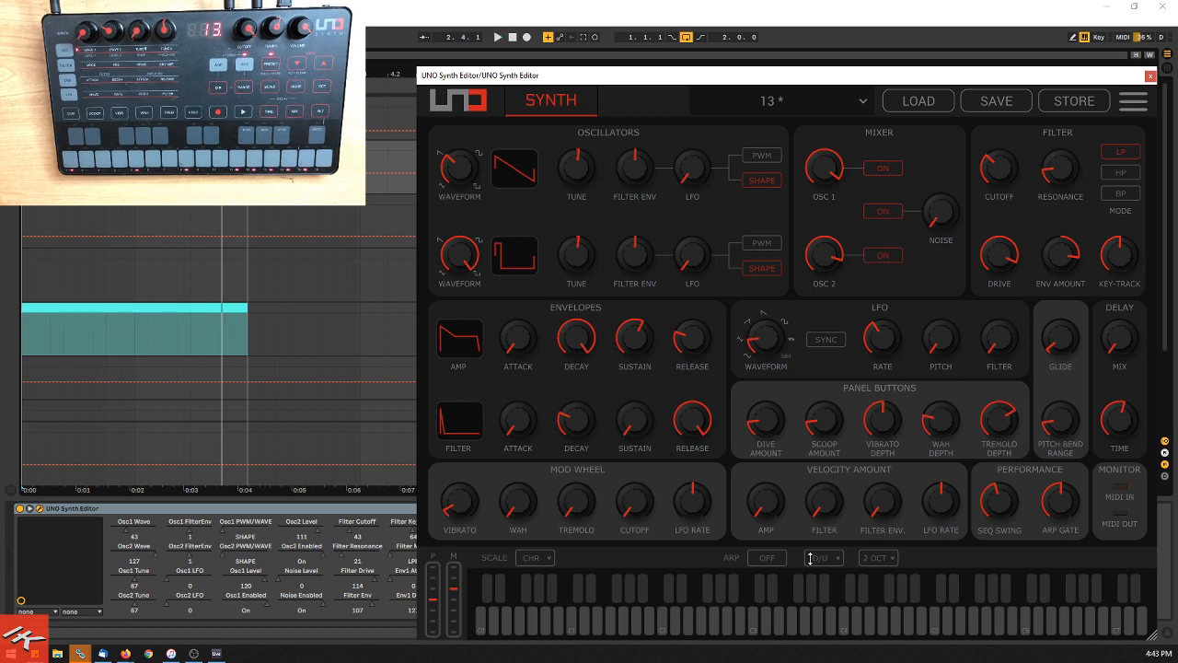
Step: Move the UNO Synth Editor window up and close it
drag(882, 501, 882, 538)
click(943, 499)
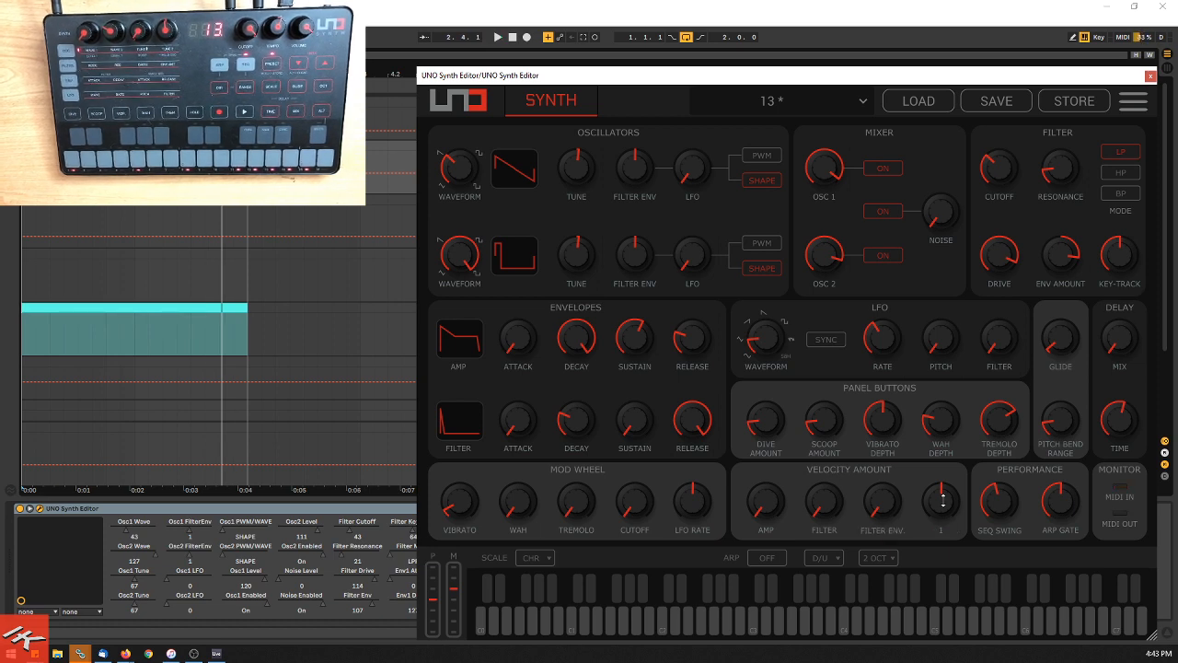
drag(976, 79, 979, 37)
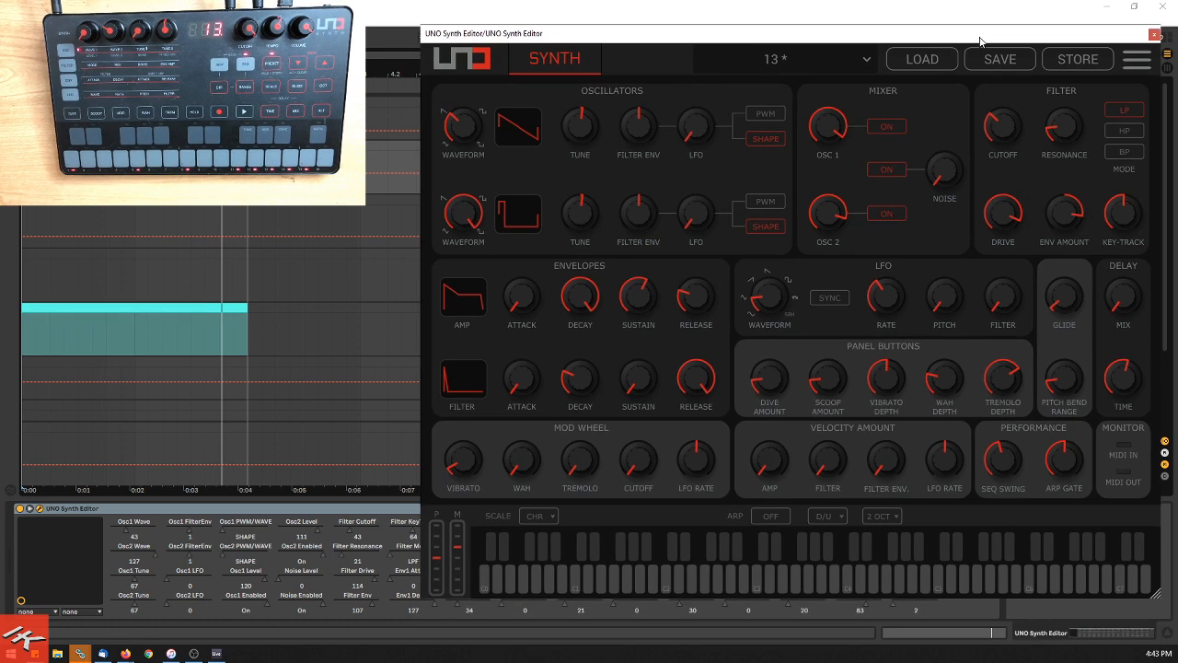
click(1155, 34)
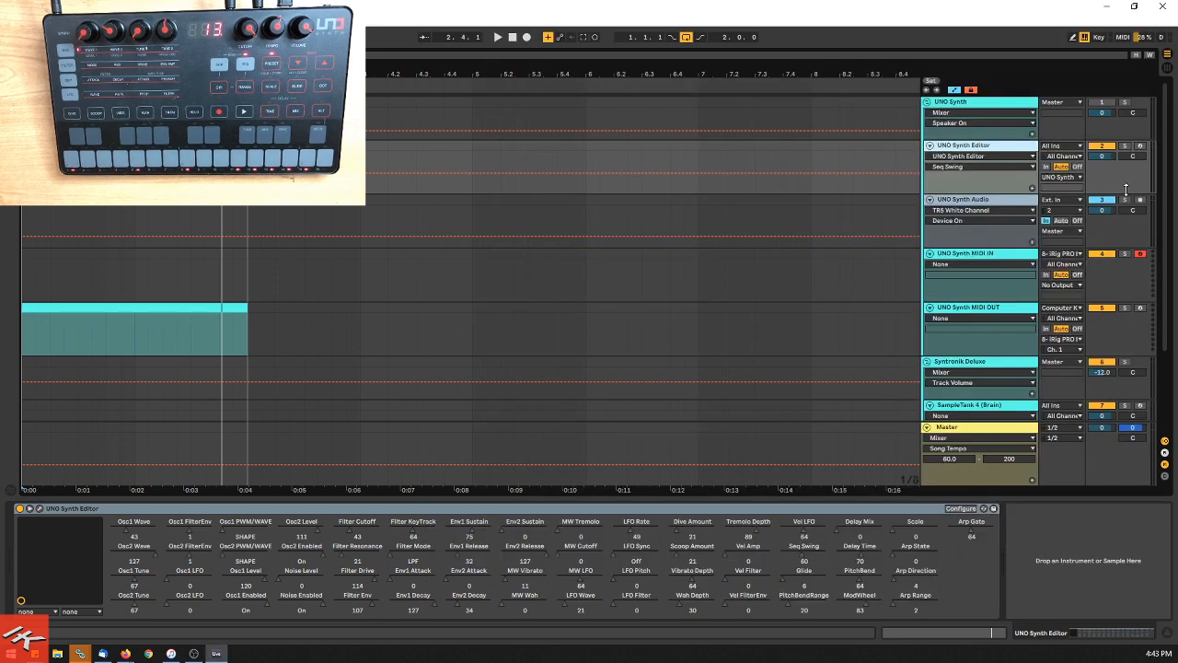
Step: Review the UNO Synth MIDI IN, MIDI OUT and audio tracks, and the Syntronik Deluxe group's tracks below them
click(983, 254)
click(991, 308)
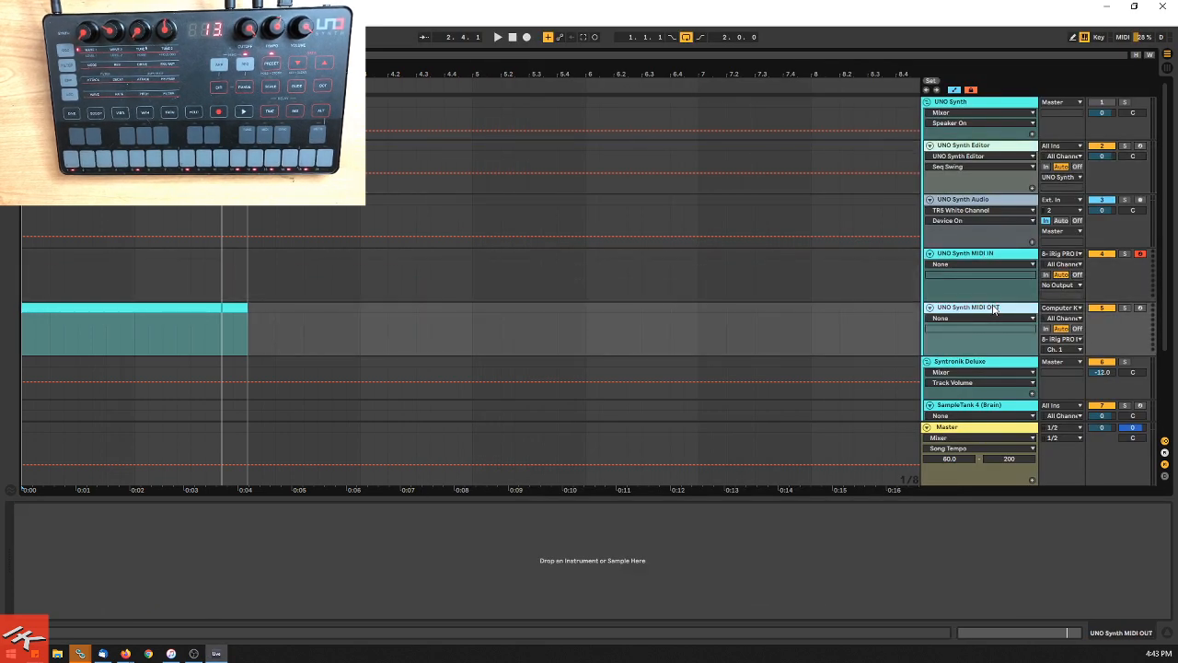
click(999, 203)
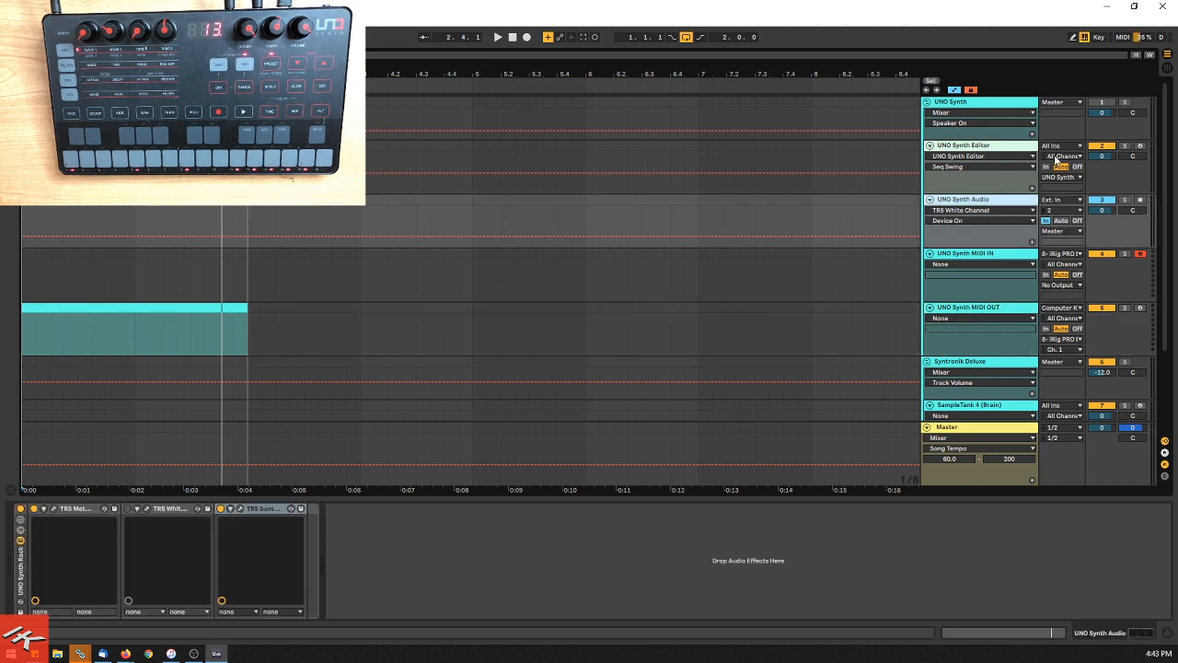
scroll(999, 164, down, 3)
scroll(988, 167, down, 1)
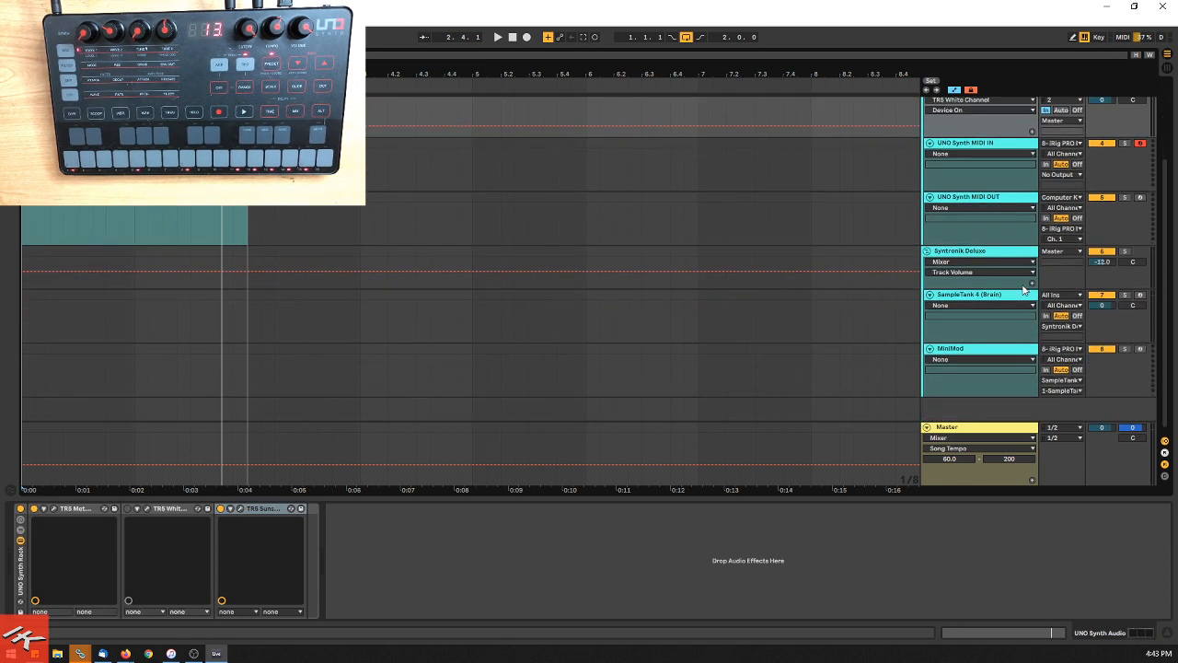
Step: Inspect the Syntronik Deluxe, UNO Synth Audio and UNO Synth Editor tracks, opening and closing the UNO Synth Editor window
click(1016, 259)
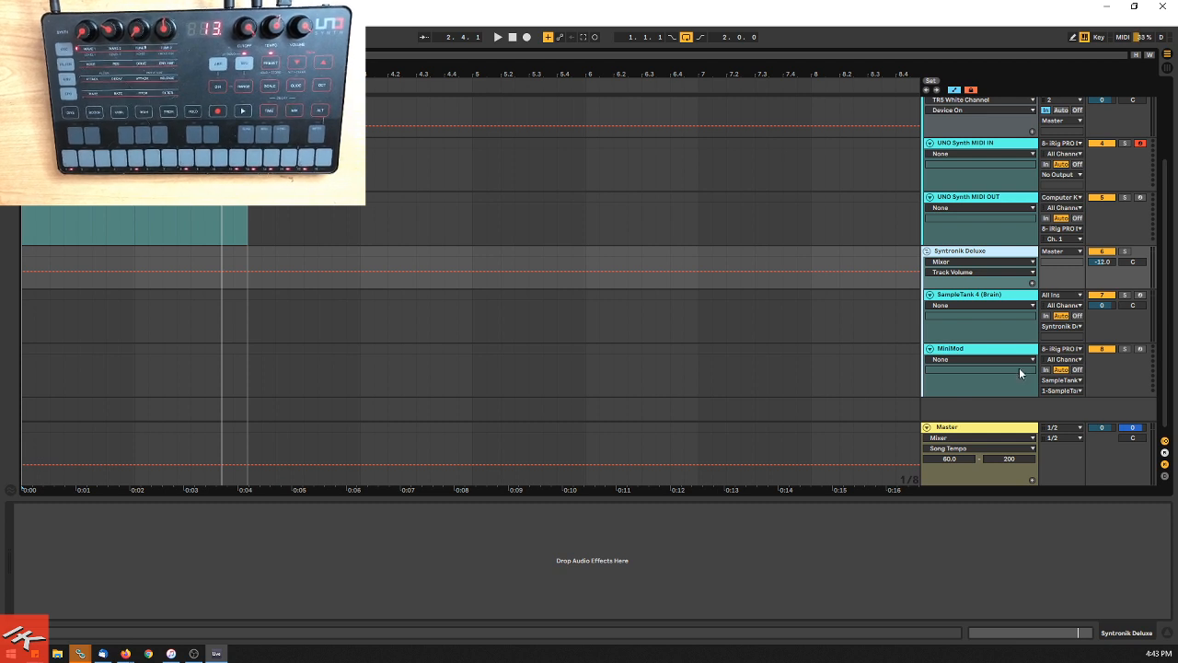
scroll(1014, 183, up, 3)
click(1009, 173)
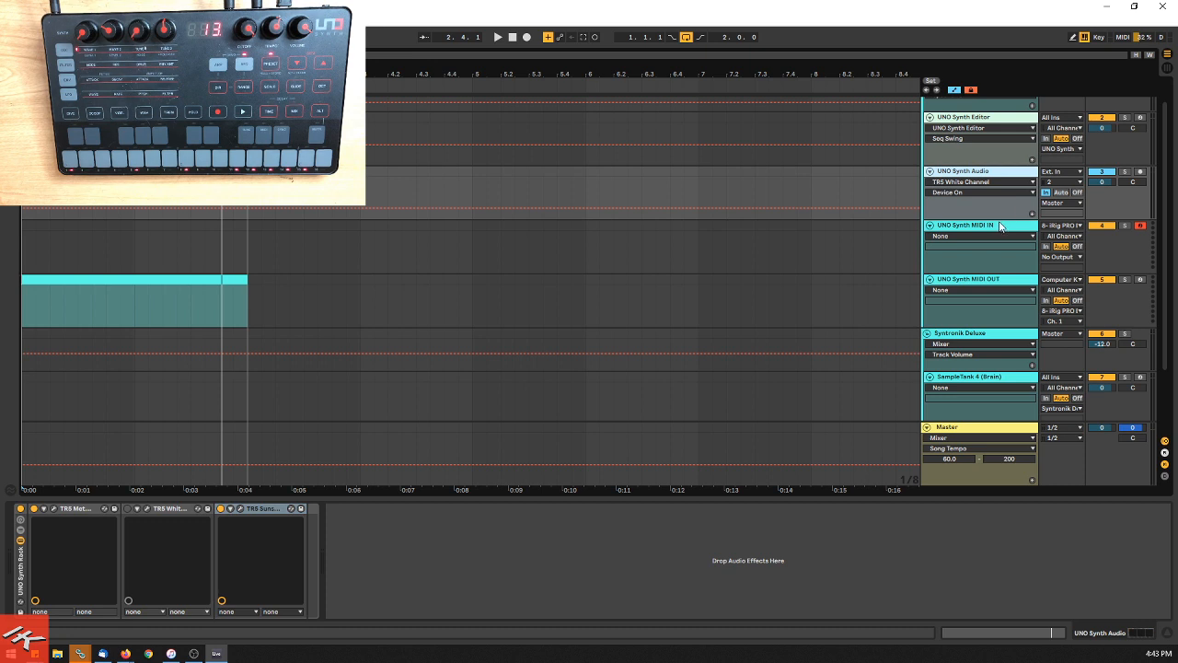
click(993, 133)
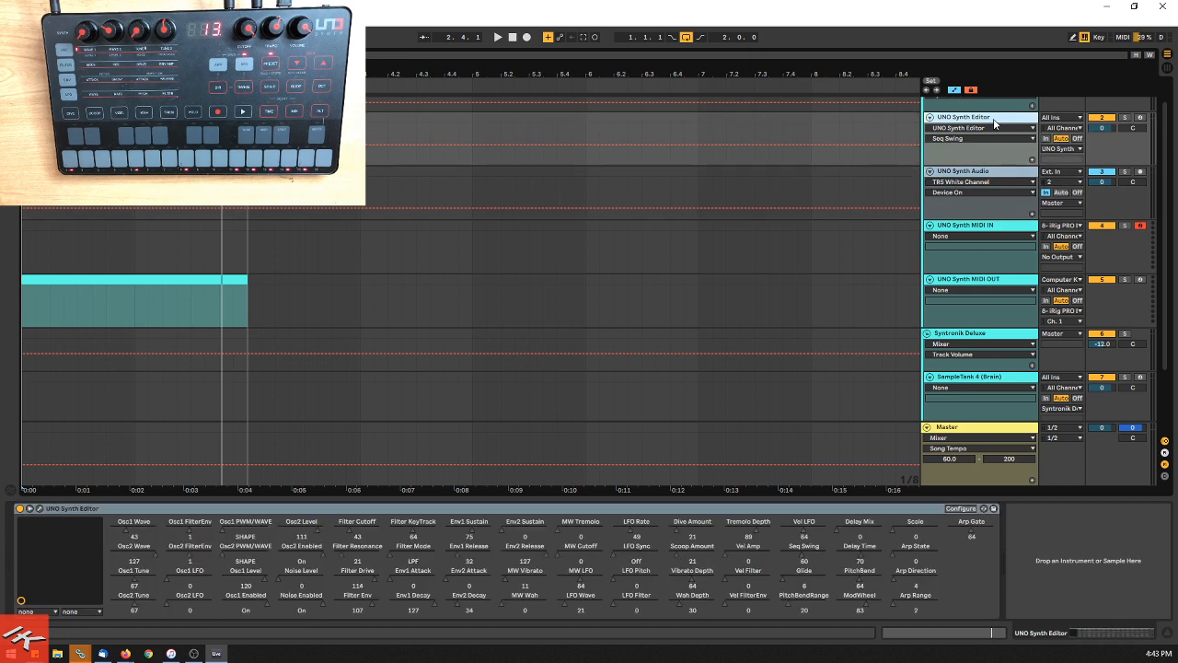
click(40, 509)
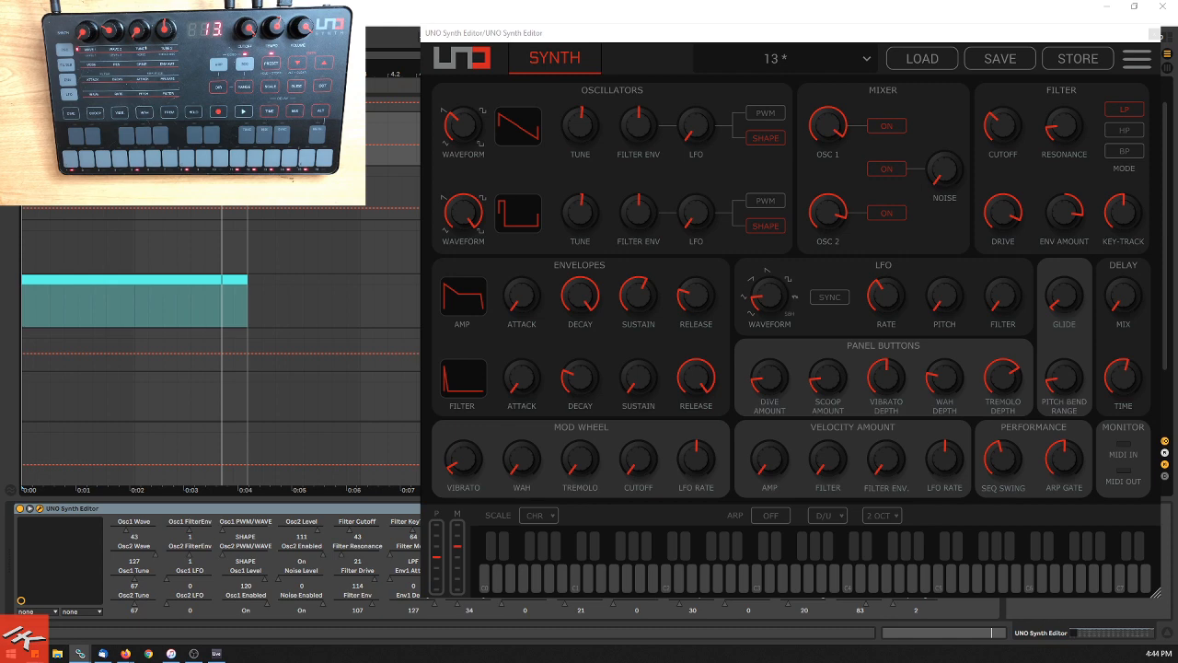
click(1154, 33)
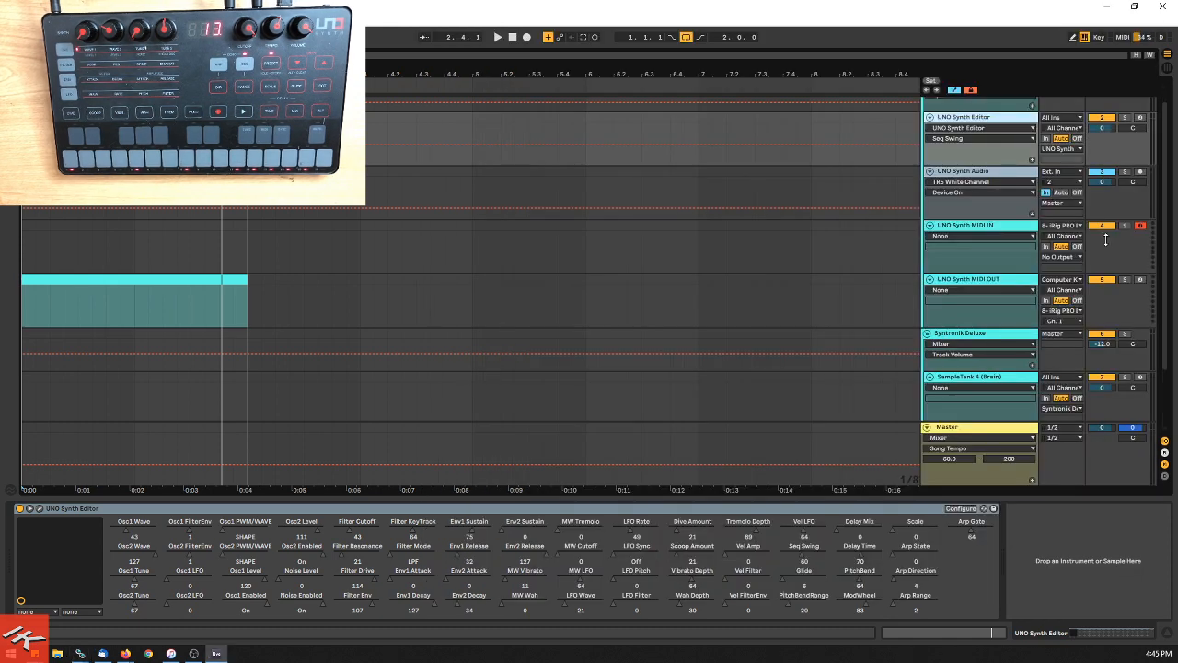
Step: Open SampleTank 4 on the SampleTank 4 (Brain) track and show the instrument browser for its Tri-Saw 1-Osc MiniM part
scroll(997, 299, down, 1)
click(992, 329)
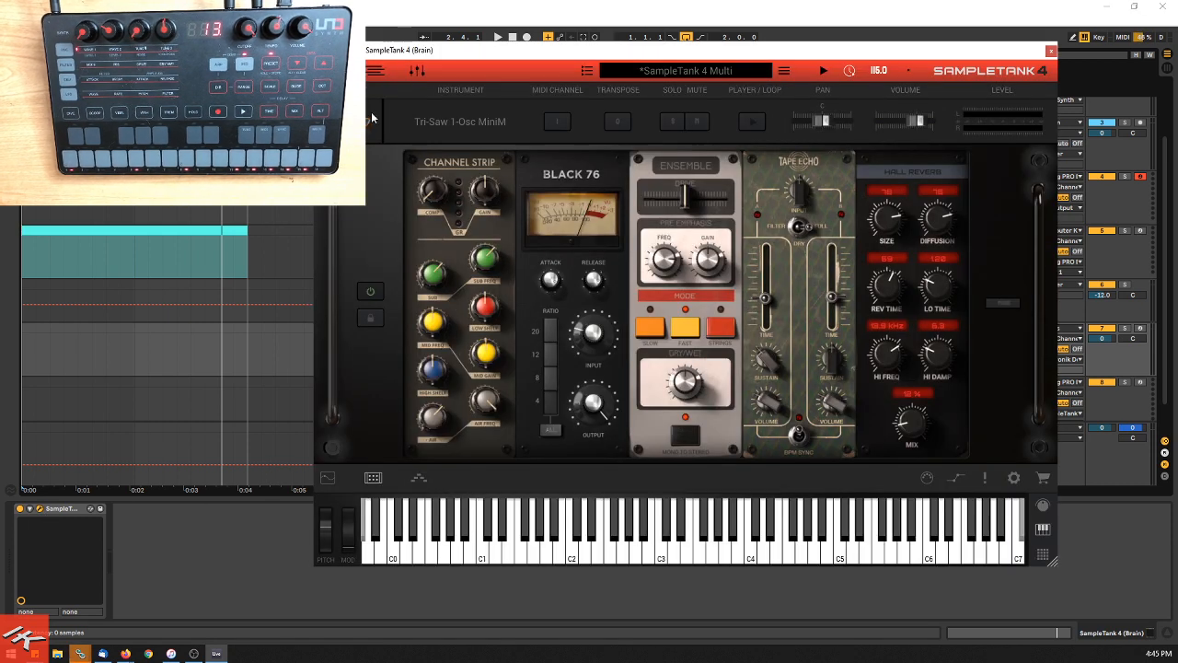
click(485, 126)
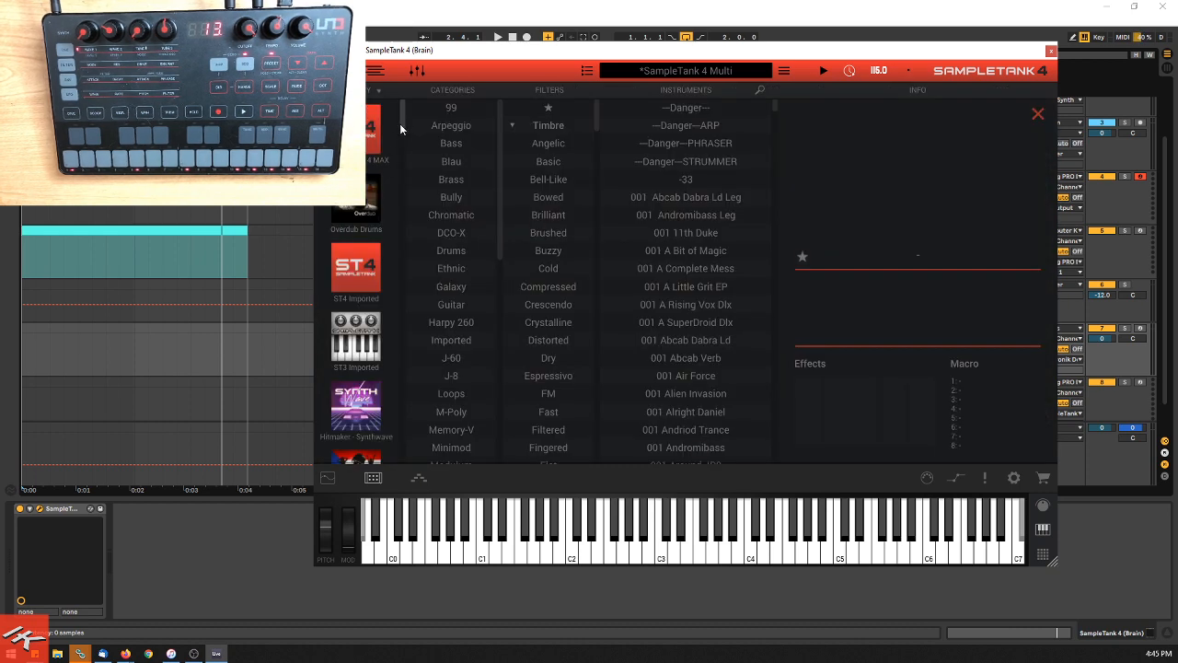
Step: Among the Syntronik Galaxy instruments, mark Analog Pluck Velo Eco as a favorite and filter the list to favorites
drag(400, 123, 400, 175)
scroll(366, 299, down, 5)
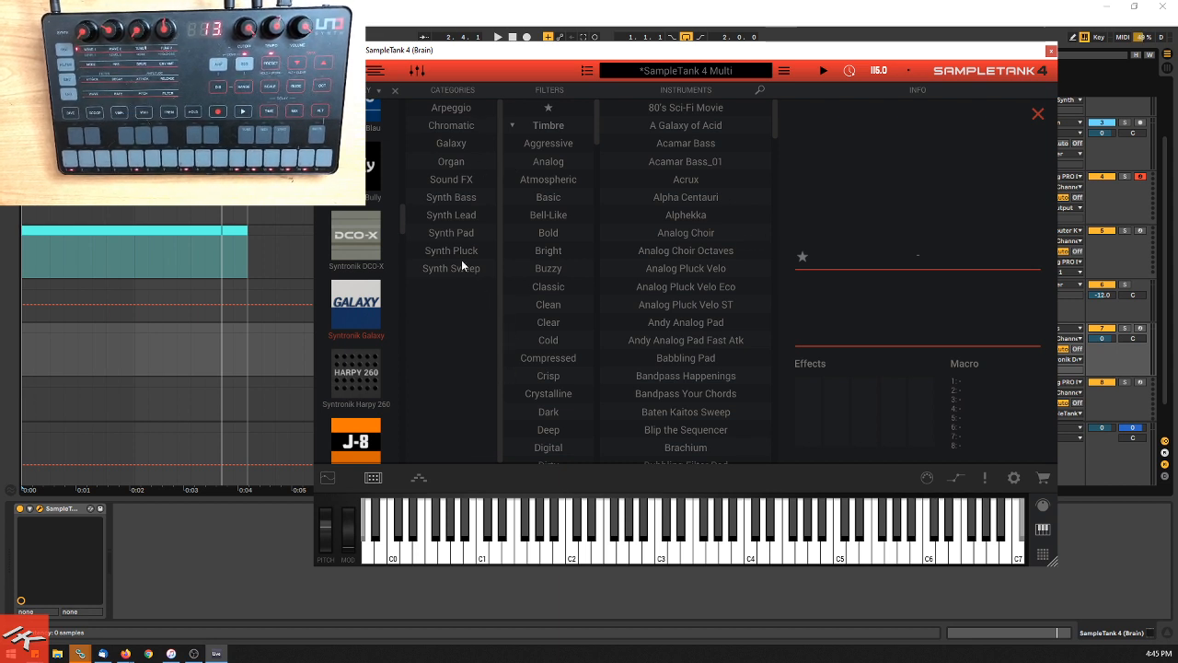
click(717, 286)
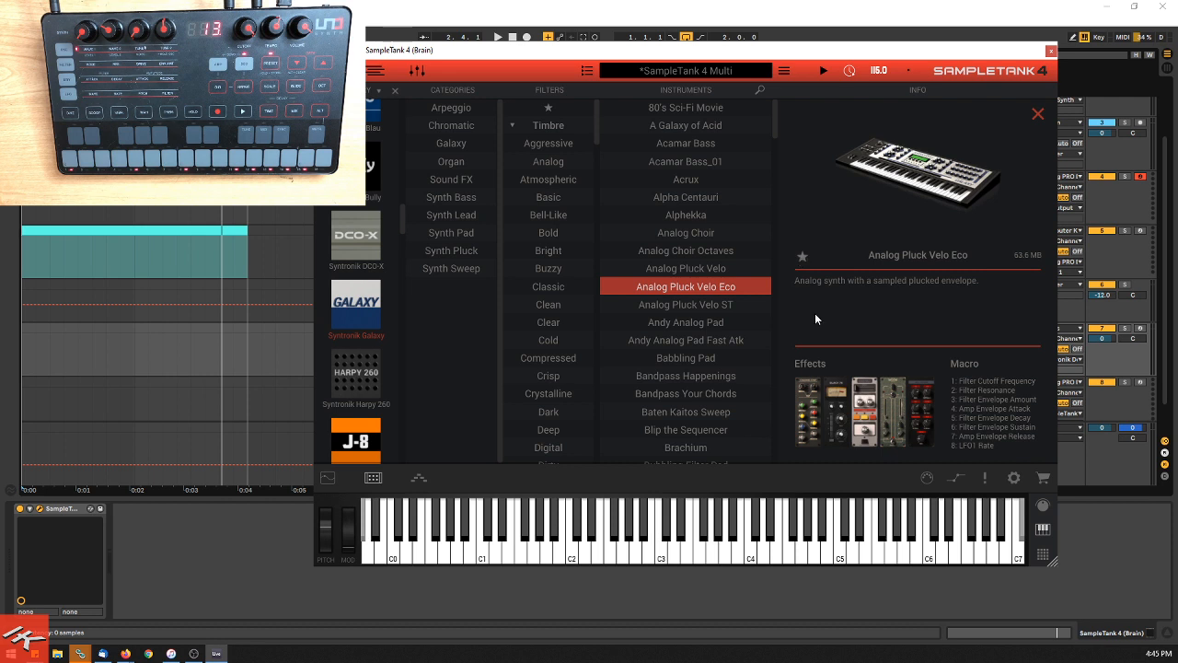
click(563, 106)
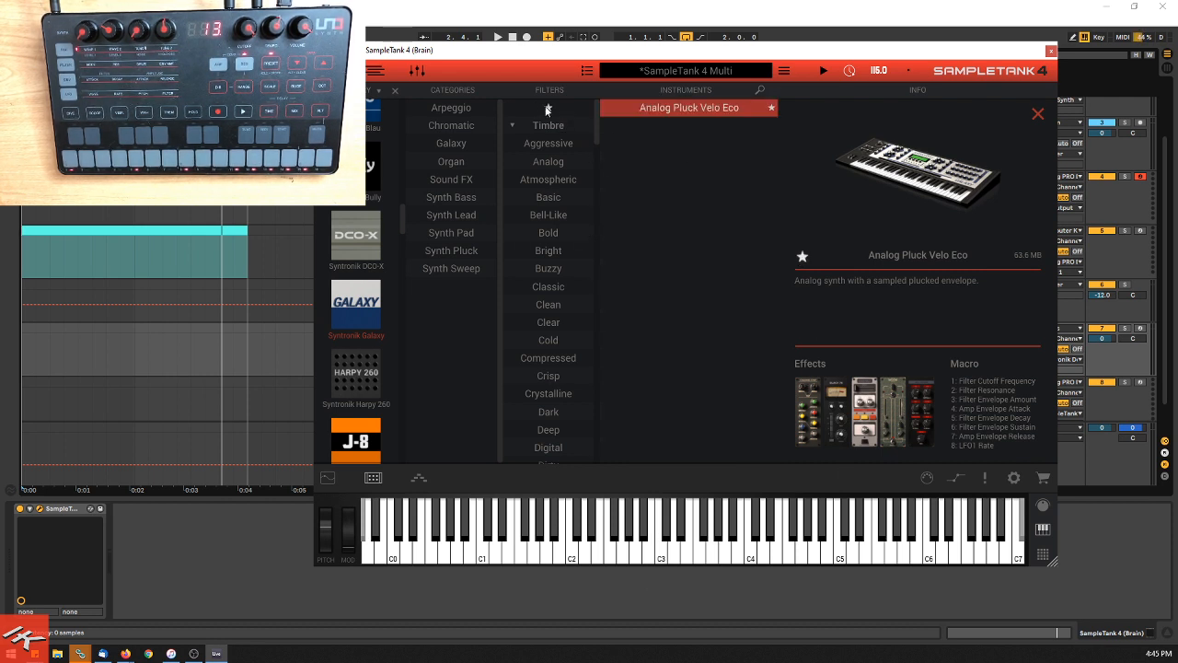
Step: Show the synthesis parameters of the Tri-Saw 1-Osc MiniM part, and close the SampleTank 4 window
click(332, 482)
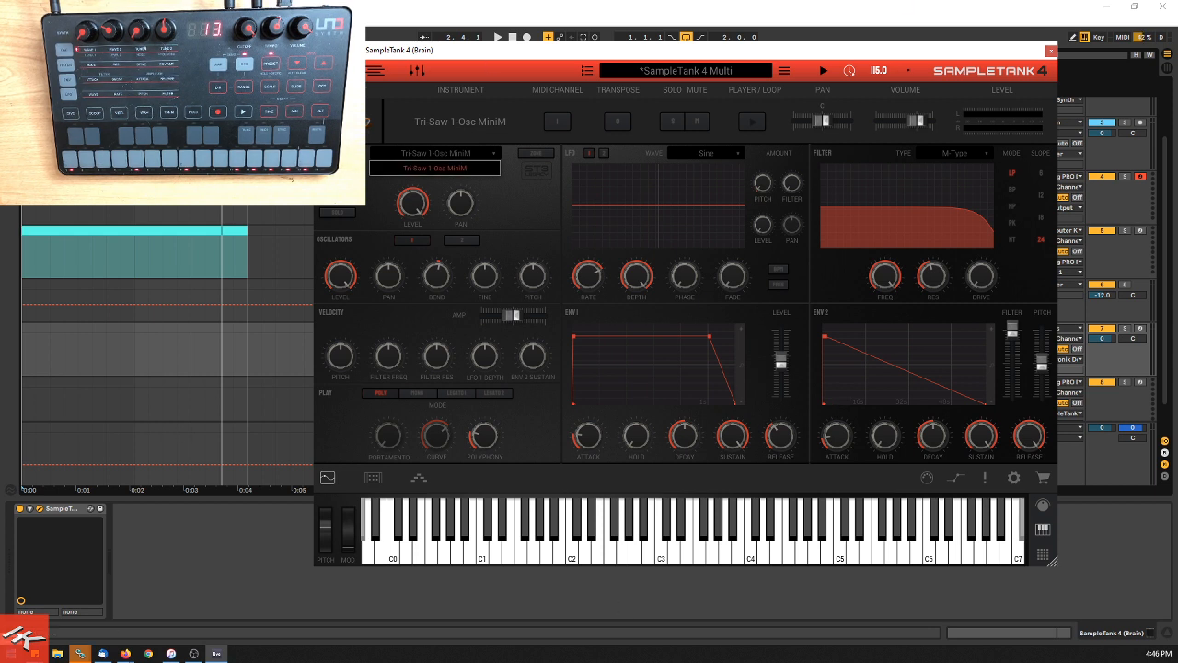
key(alt+Tab)
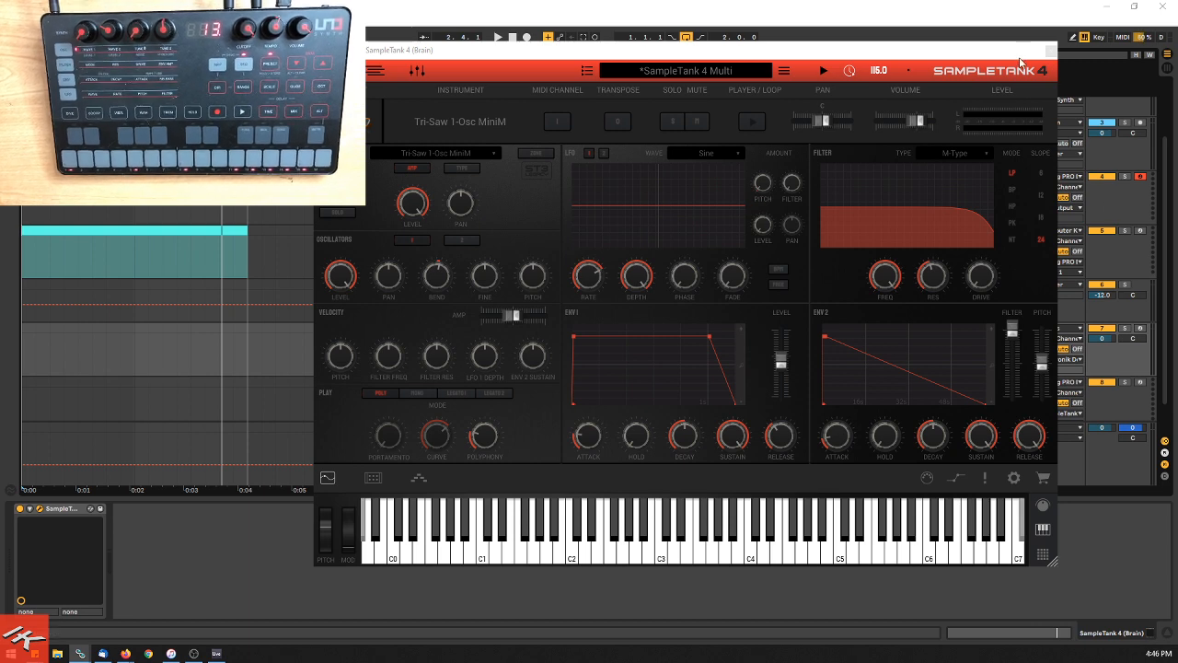
scroll(1012, 150, up, 3)
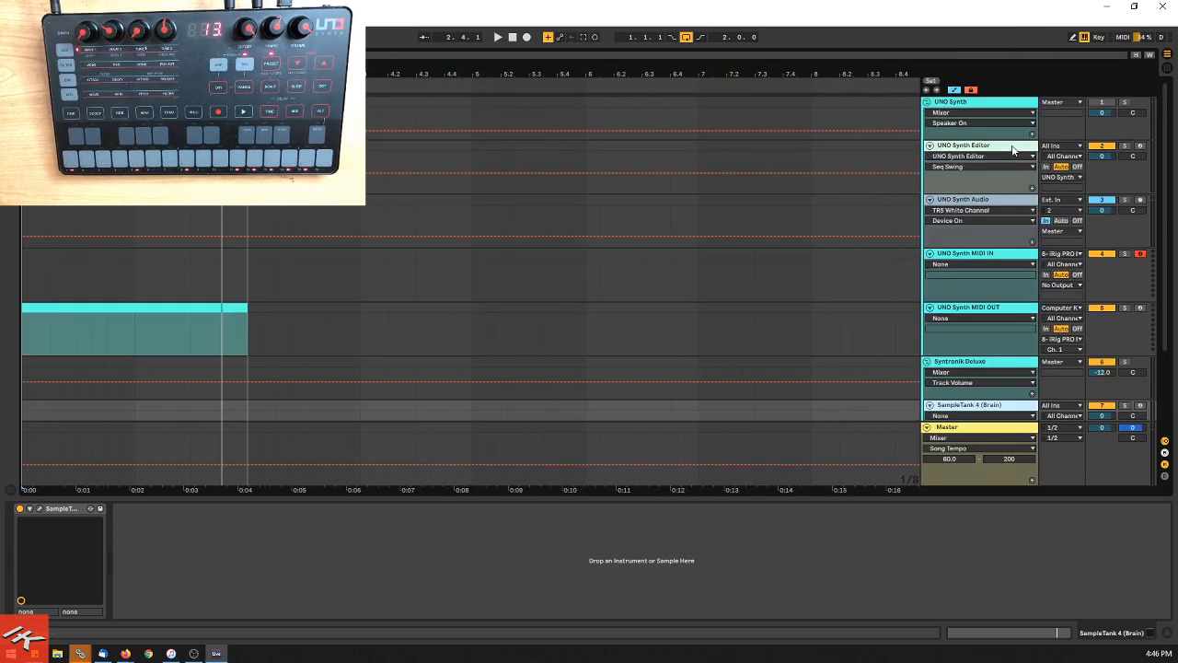
Step: Reopen the UNO Synth Editor and load preset 21 TechTalk - Starting Point
click(1012, 150)
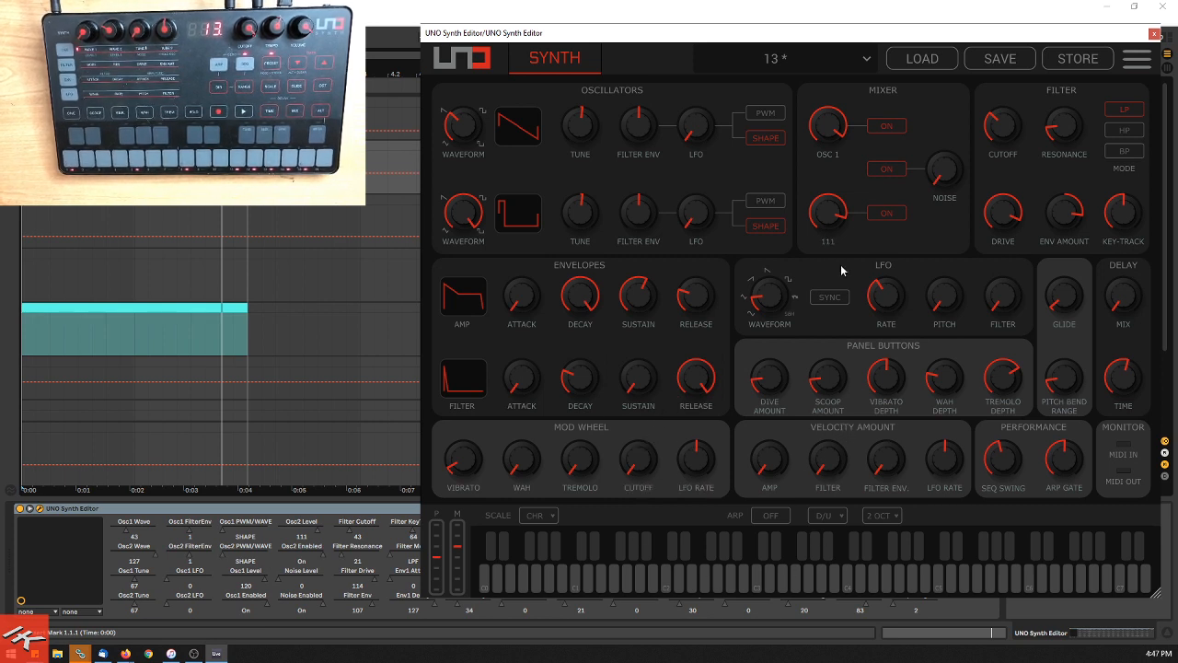
click(870, 58)
scroll(856, 129, down, 5)
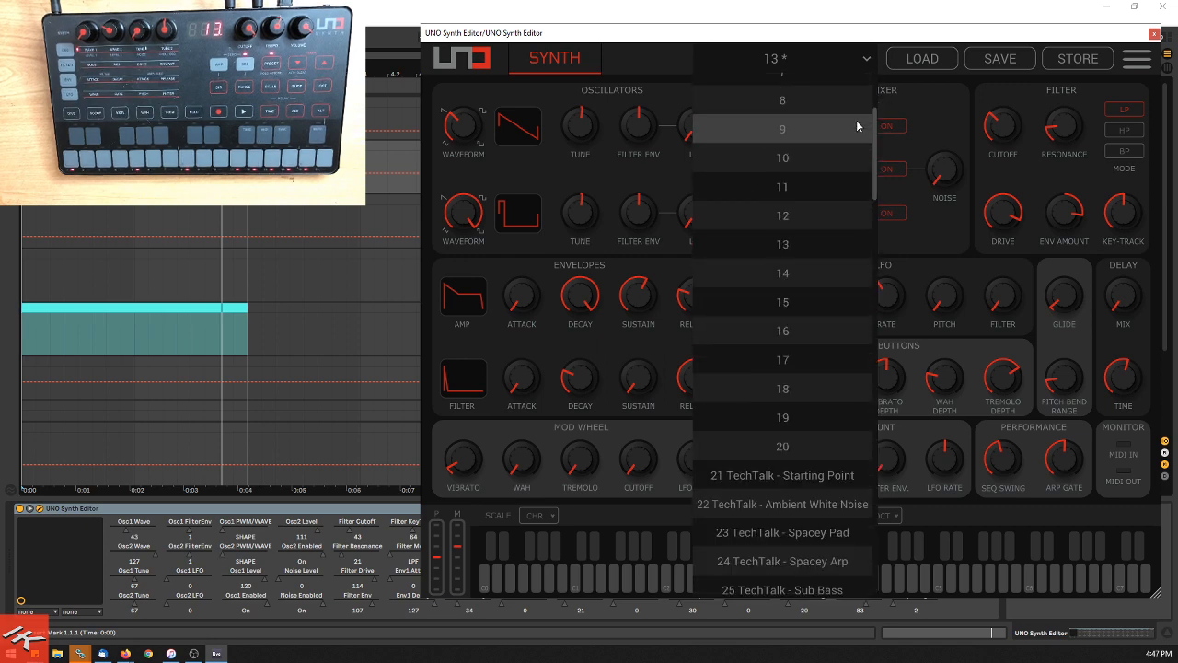
scroll(856, 134, down, 3)
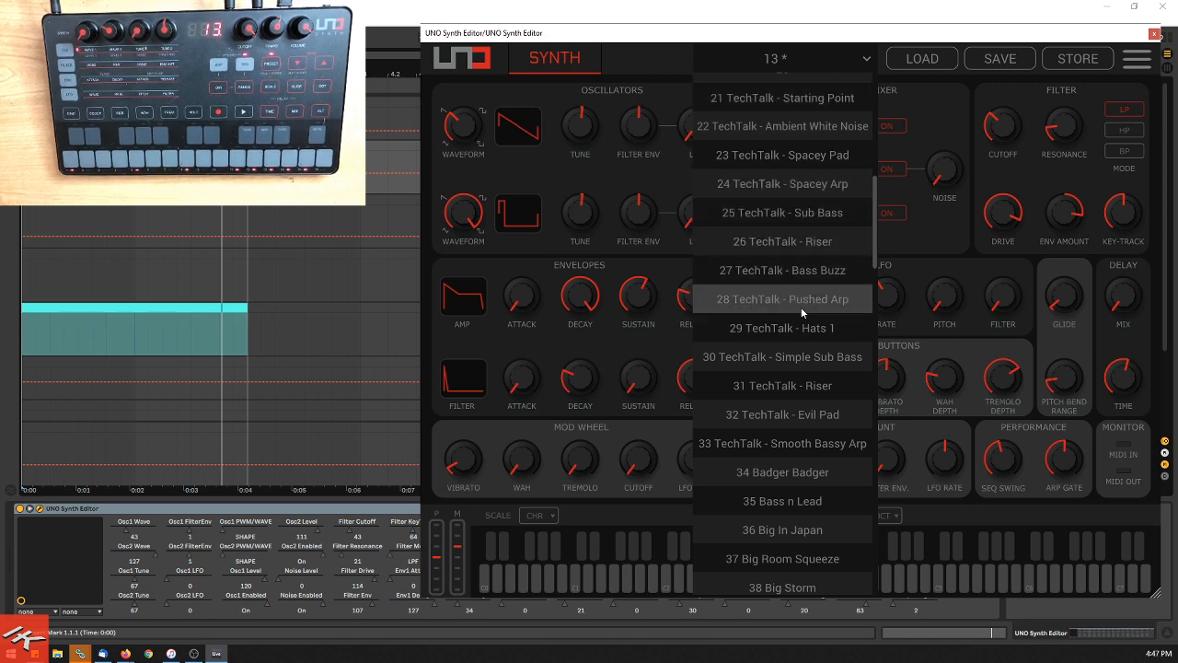
scroll(798, 340, down, 4)
scroll(794, 366, up, 7)
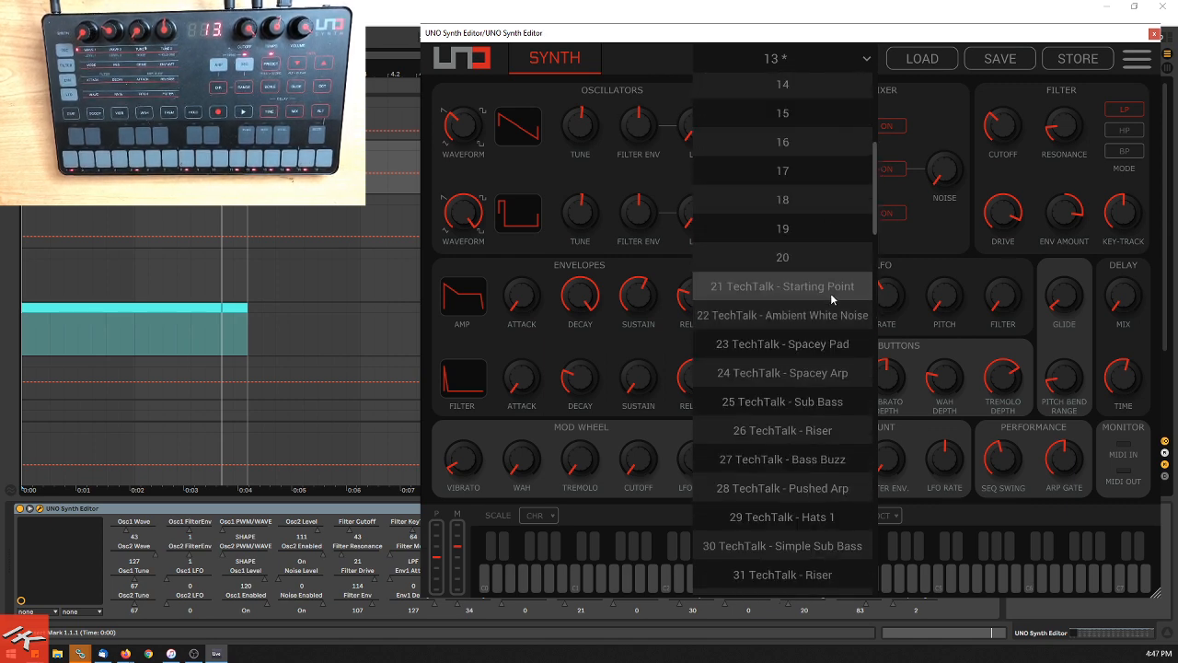
click(831, 291)
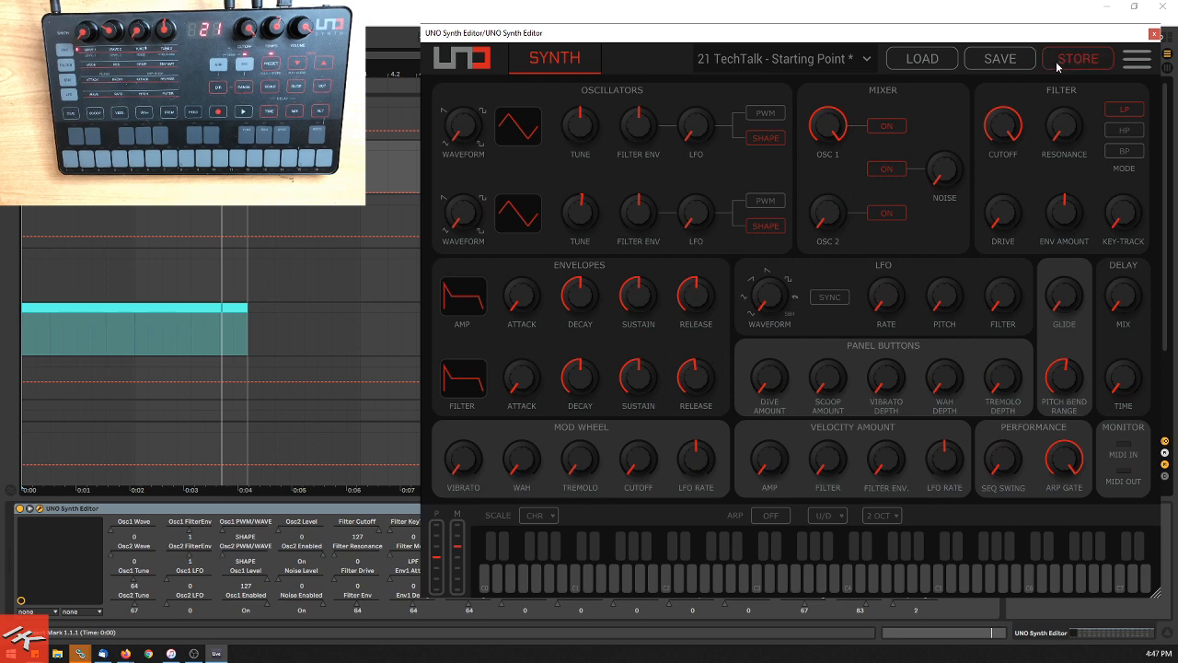
Step: Store the TechTalk - Starting Point preset in slot 34, replacing Badger Badger
click(1086, 59)
click(873, 324)
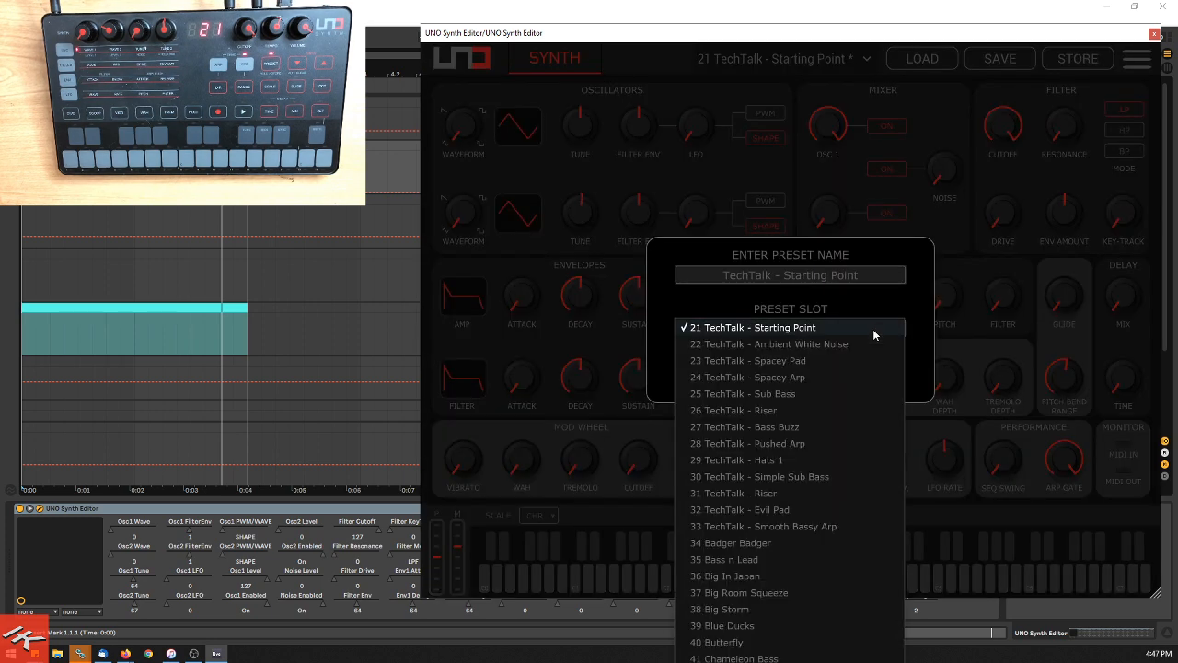
click(753, 544)
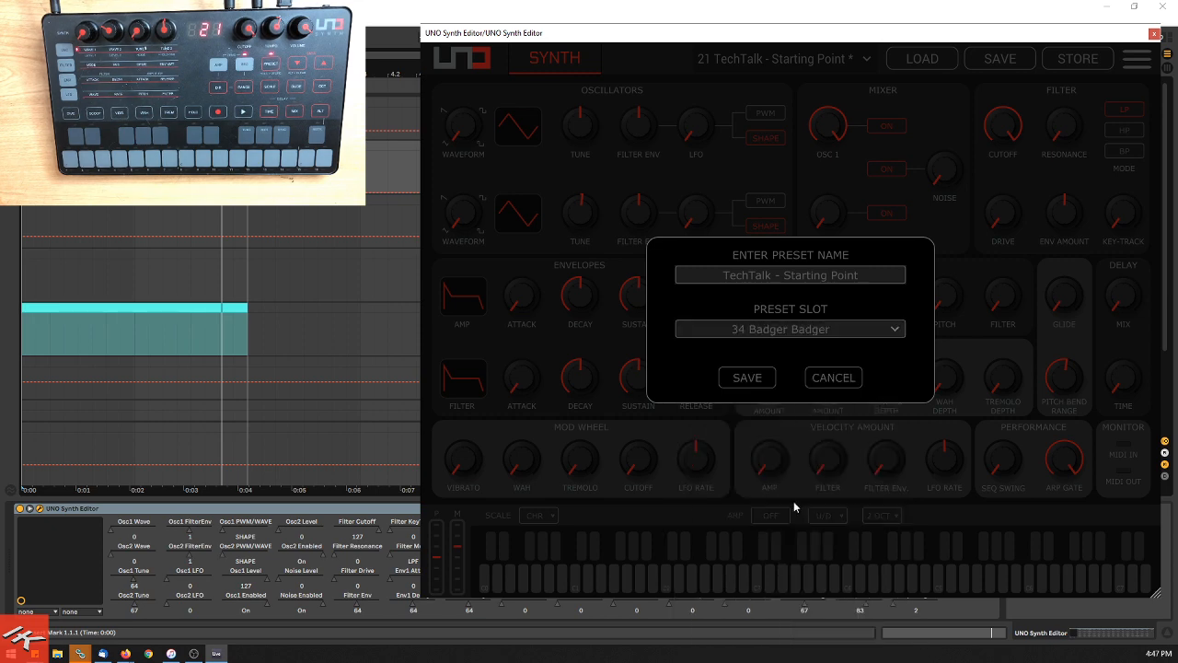
click(748, 380)
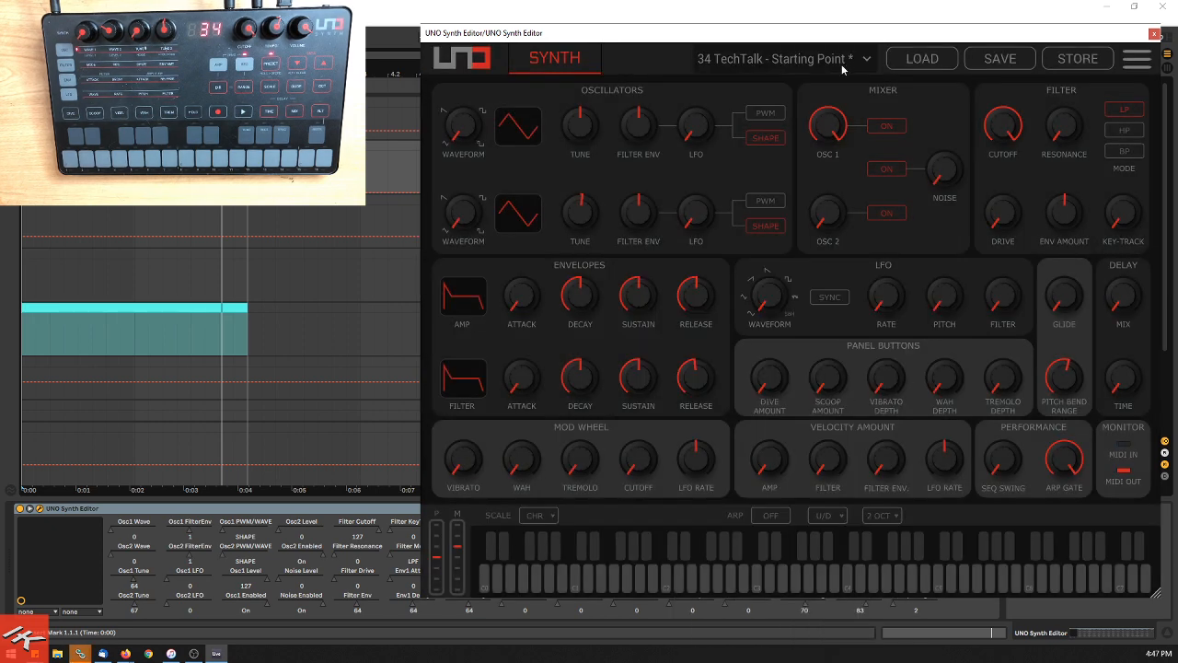
Step: Check slot 34 in the preset list, point out the Save and Load options, and close the Editor window
click(766, 67)
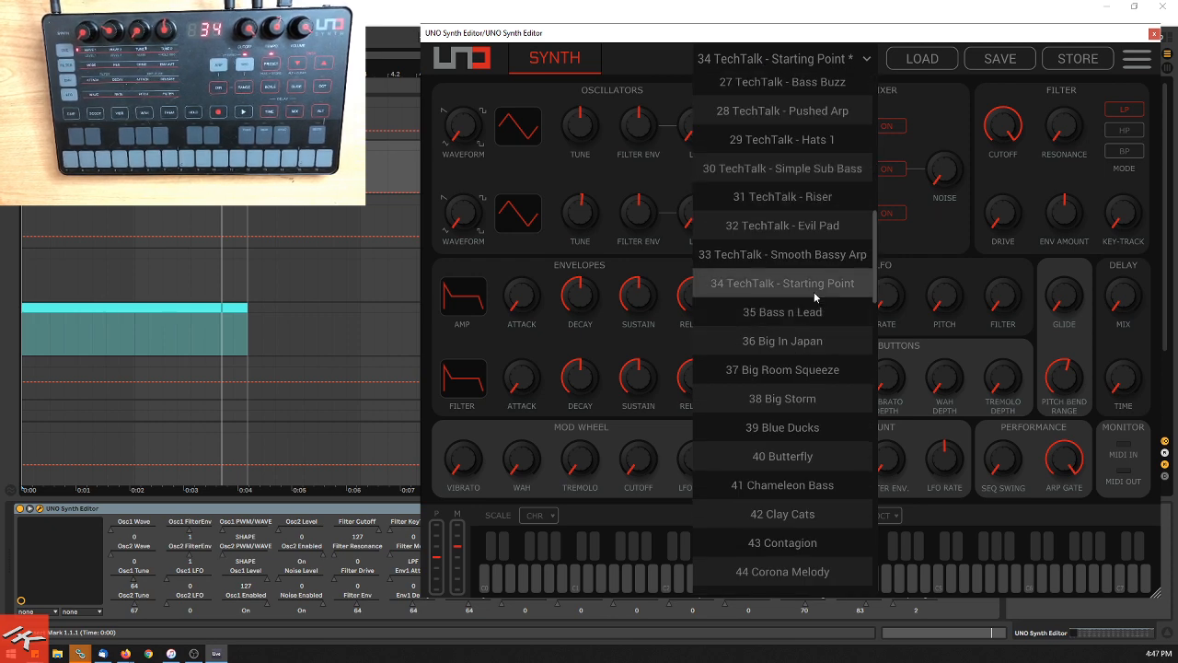
click(1004, 58)
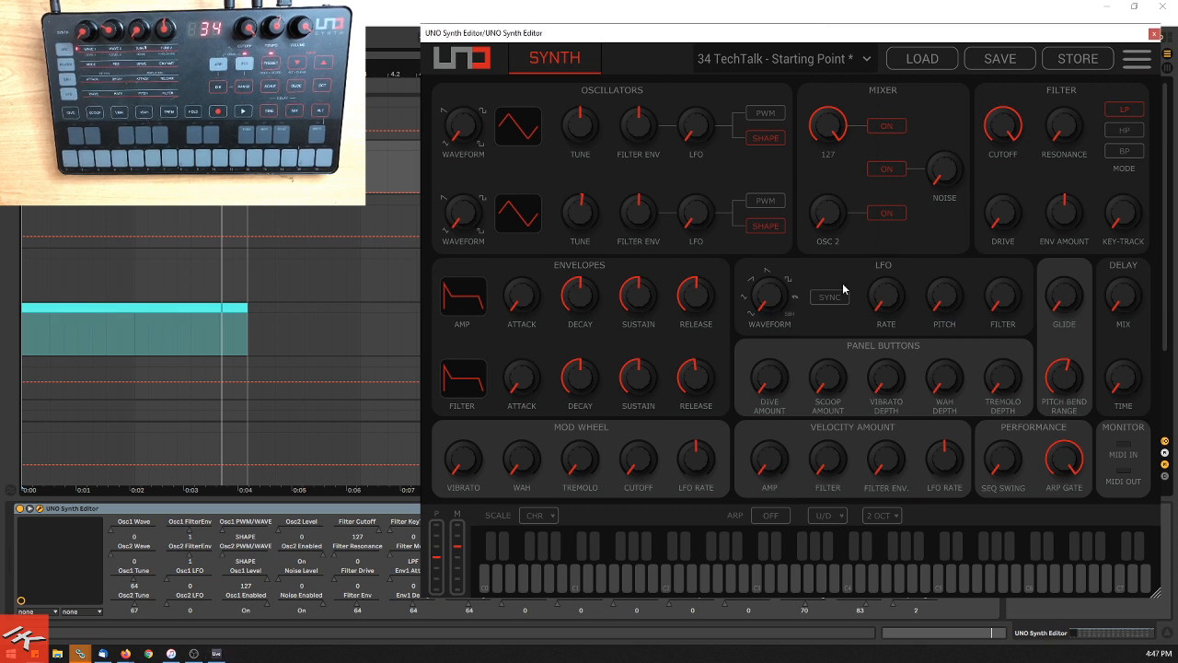
click(942, 63)
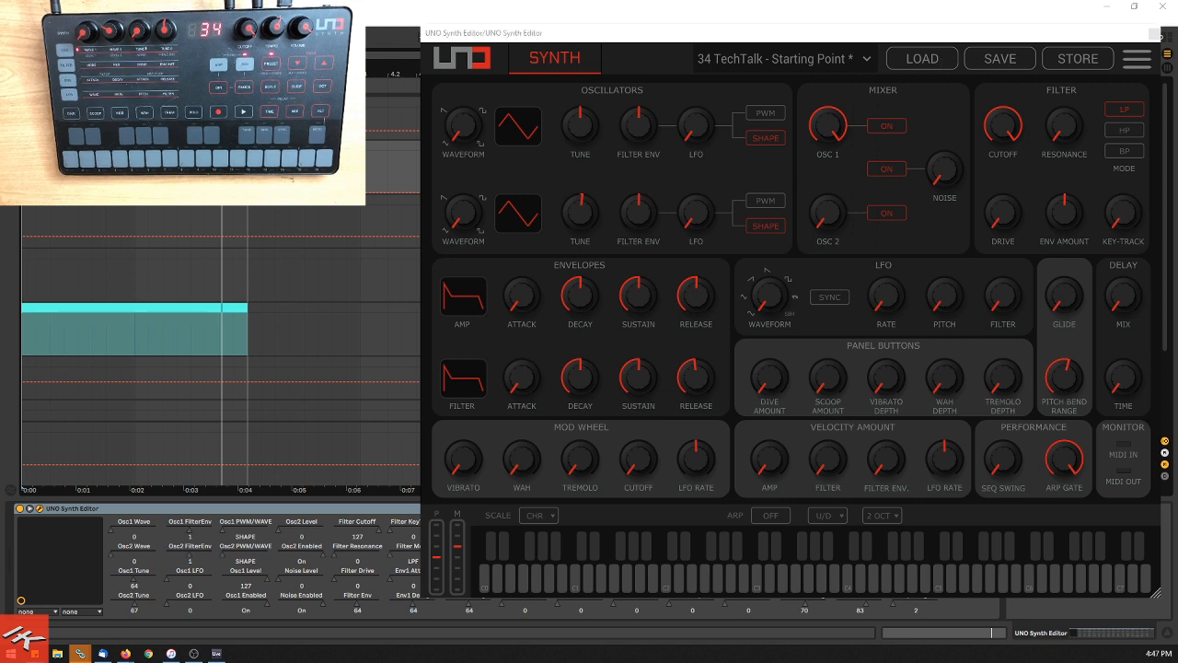
click(1018, 91)
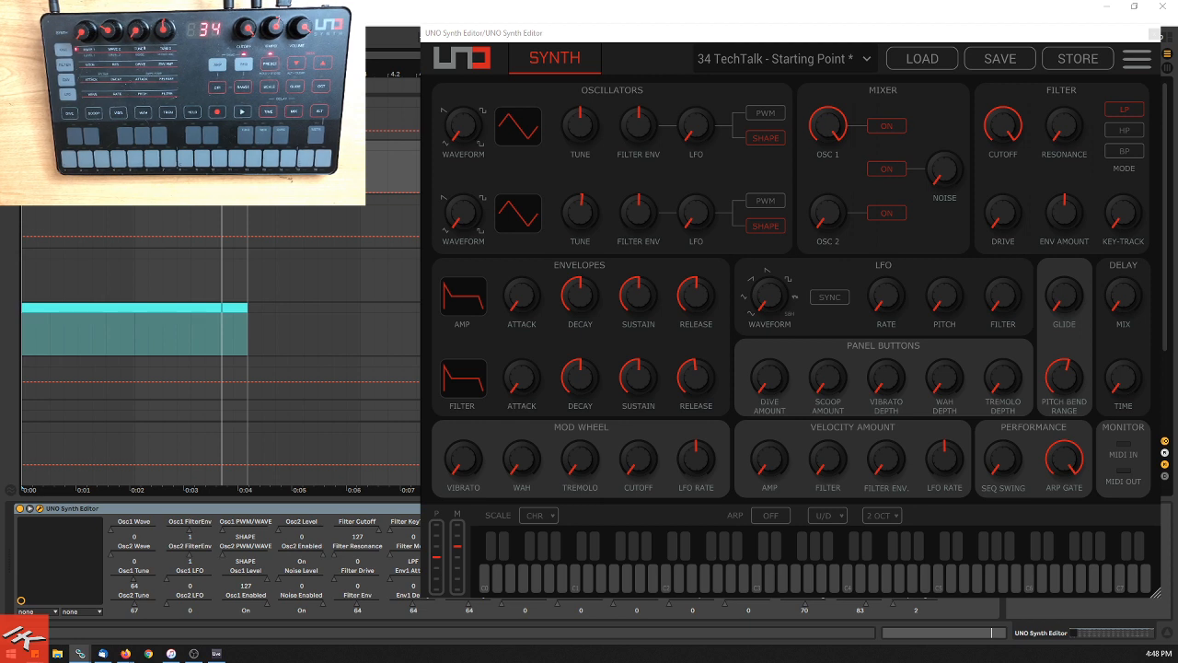
click(1157, 38)
Step: Arm the MiniMod track and start playback from the beginning of the arrangement
scroll(758, 264, down, 3)
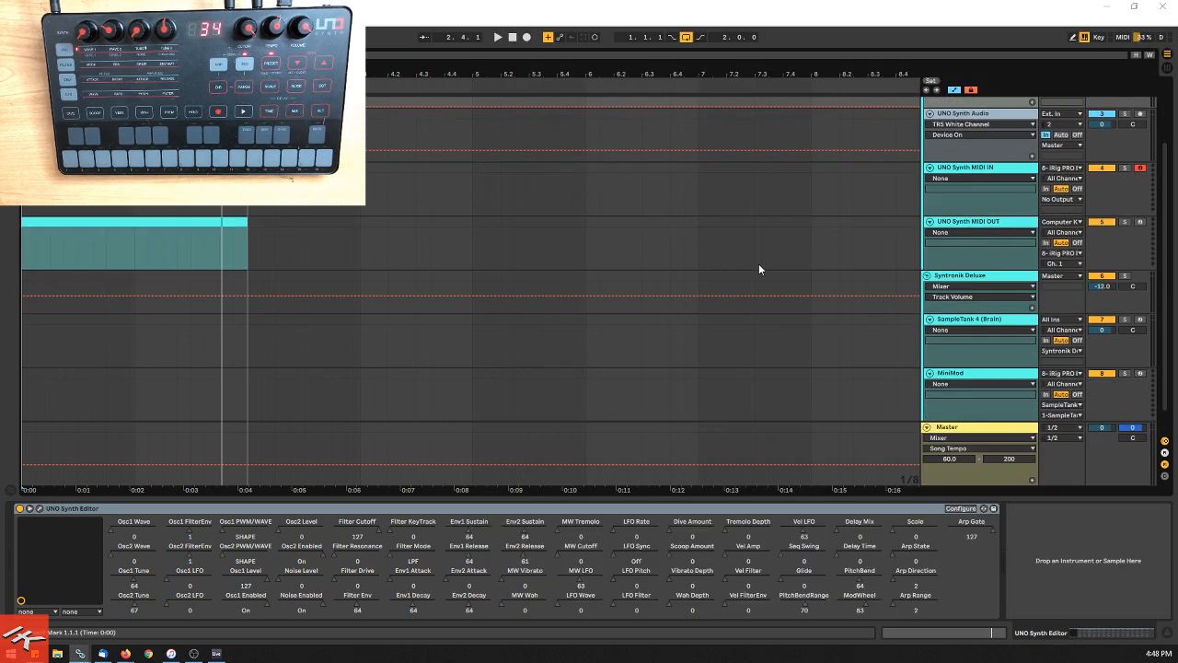
click(1013, 348)
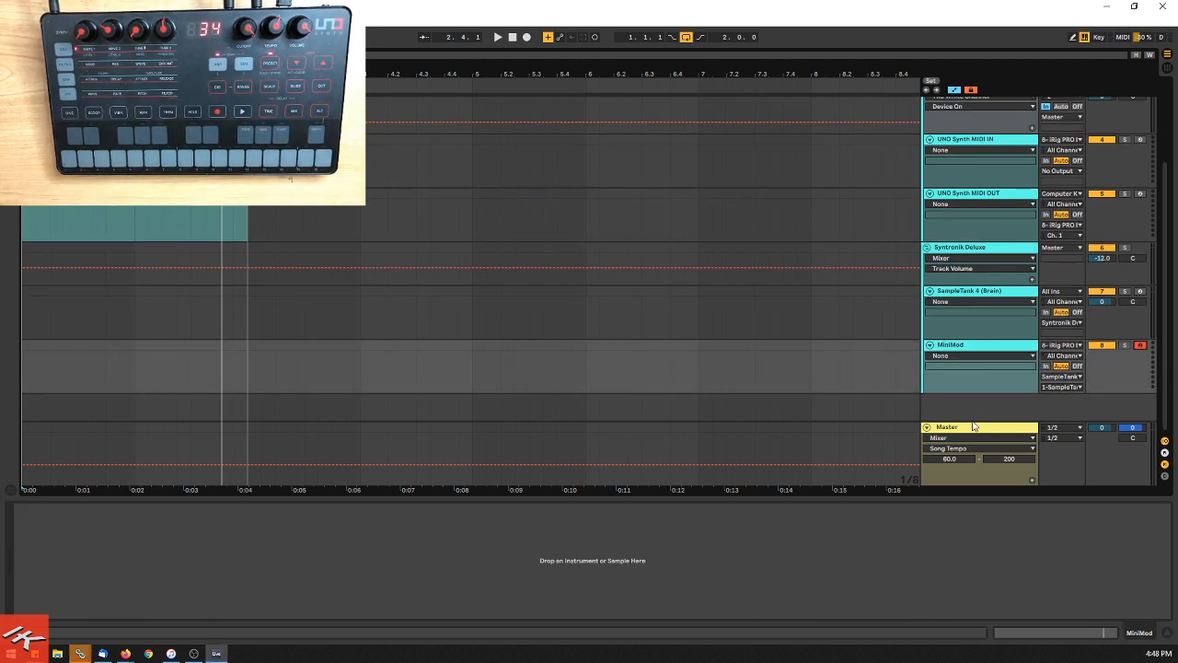
click(513, 37)
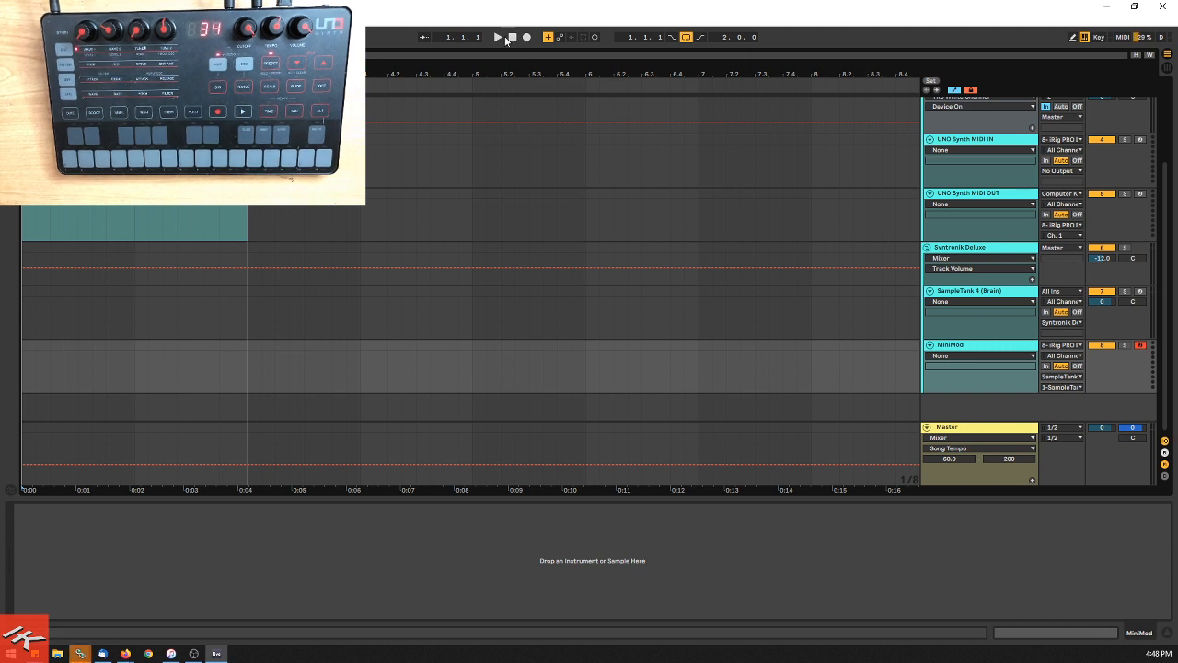
click(498, 39)
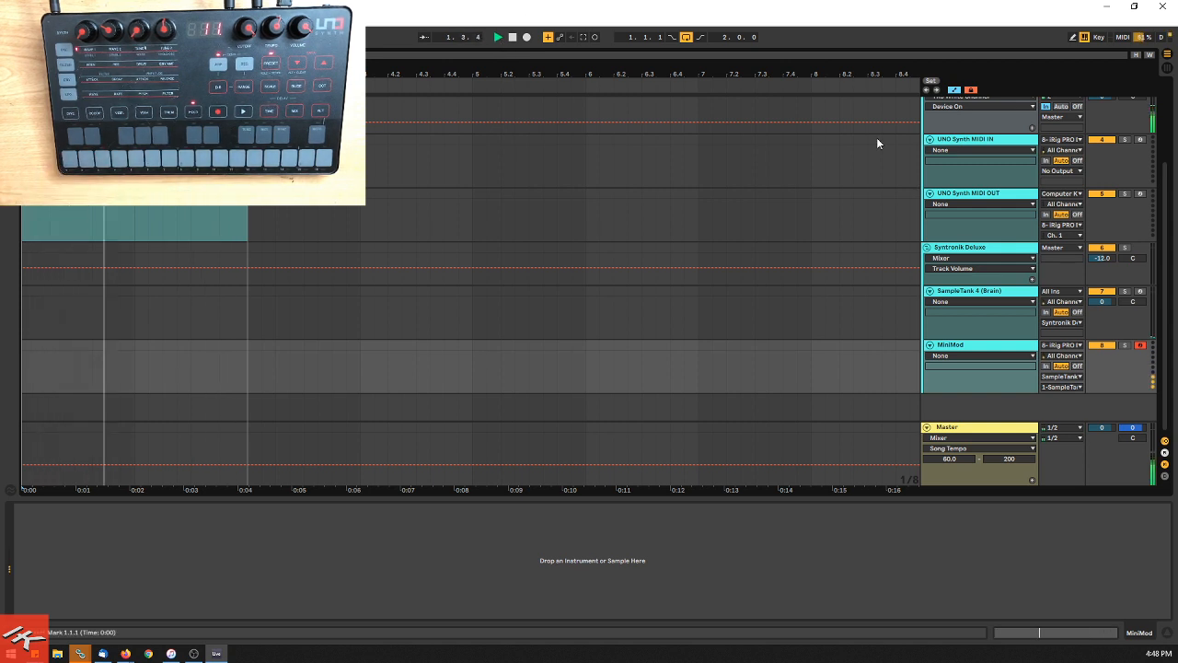
Step: Open the SampleTank 4 window from the SampleTank 4 (Brain) track and move it clear of the track controls
click(982, 293)
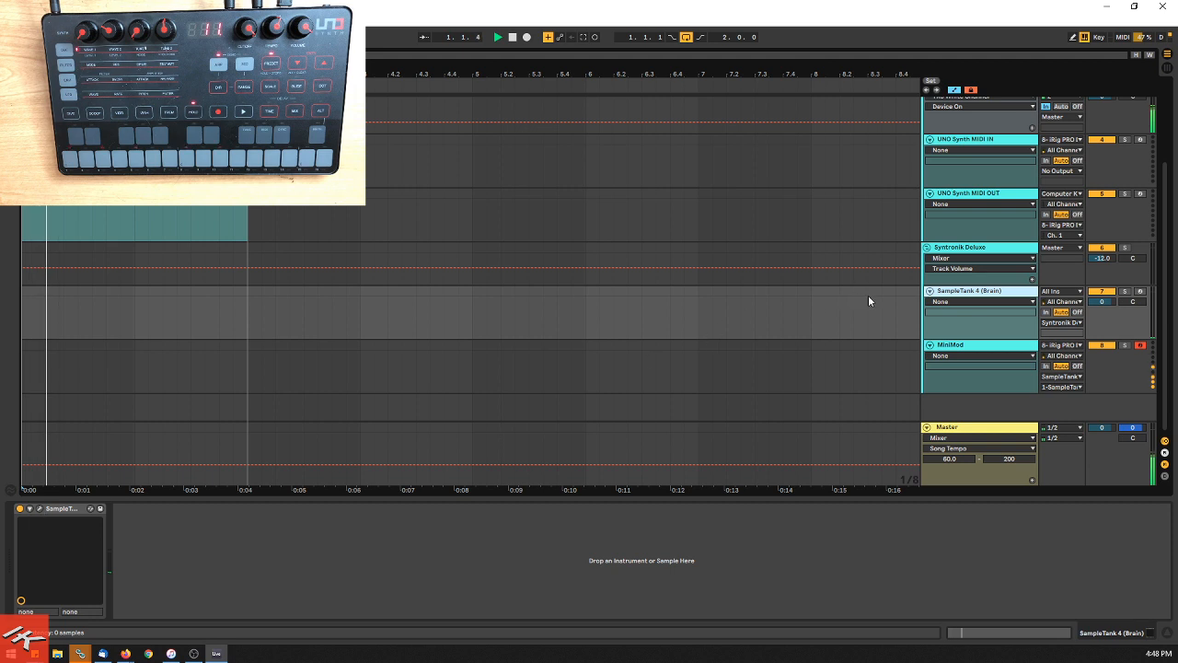
key(ctrl+alt+p)
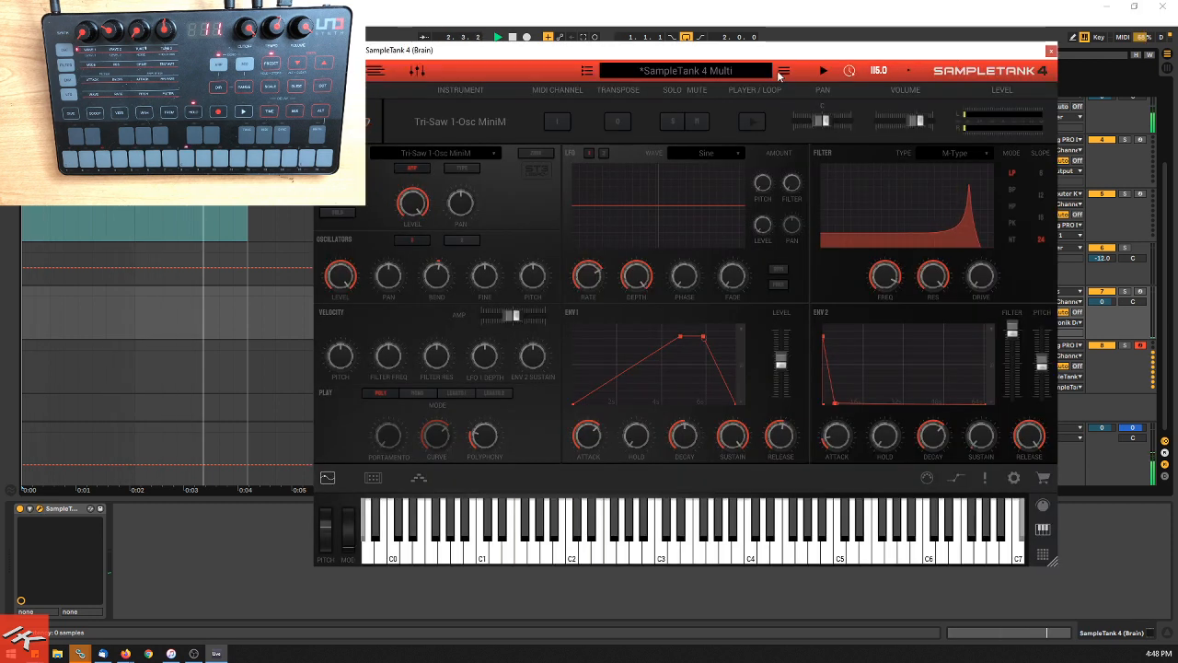
drag(779, 75, 602, 95)
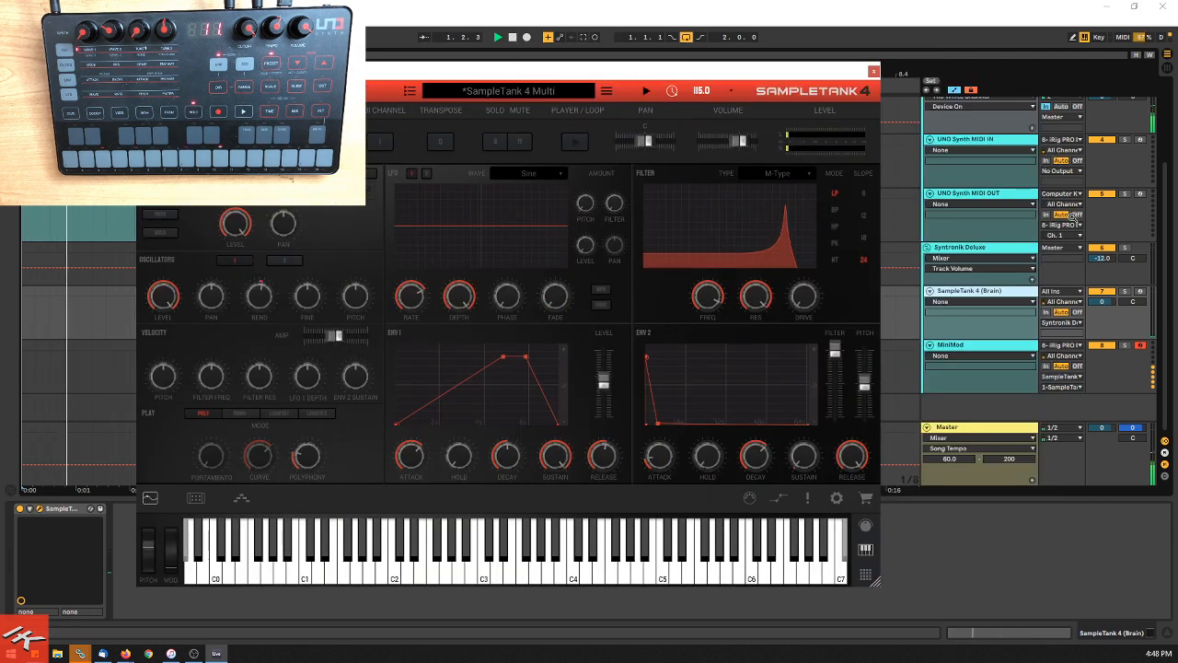
Step: Raise the Syntronik Deluxe group's volume to 0 dB
scroll(1072, 215, up, 1)
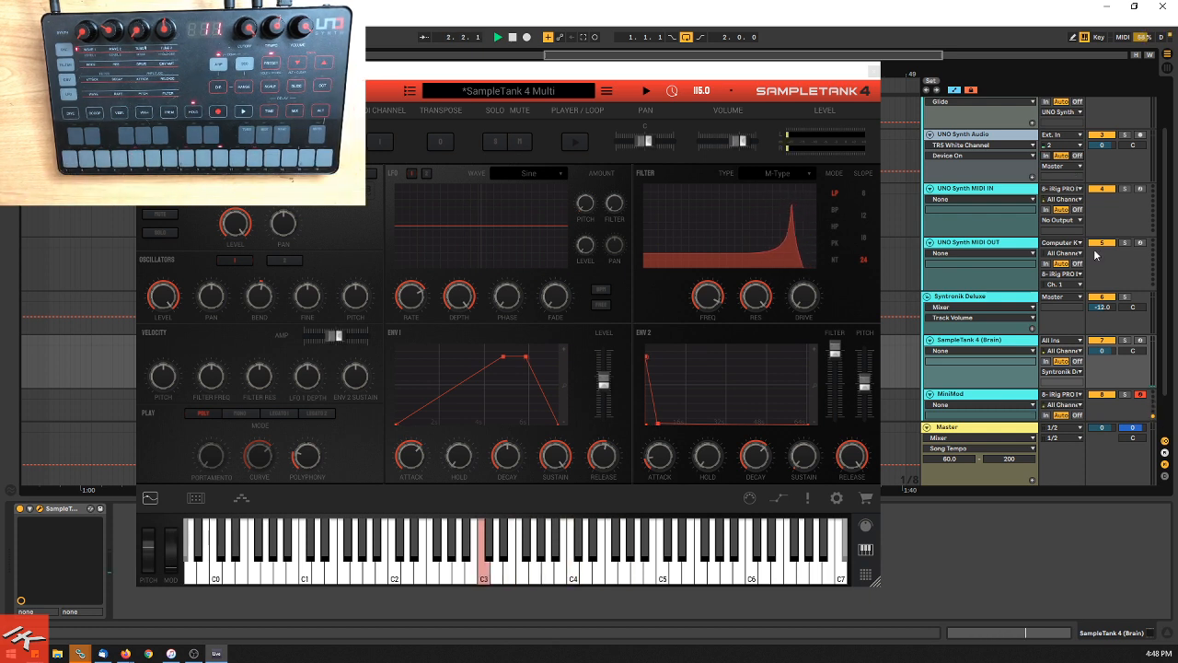
scroll(1100, 276, down, 1)
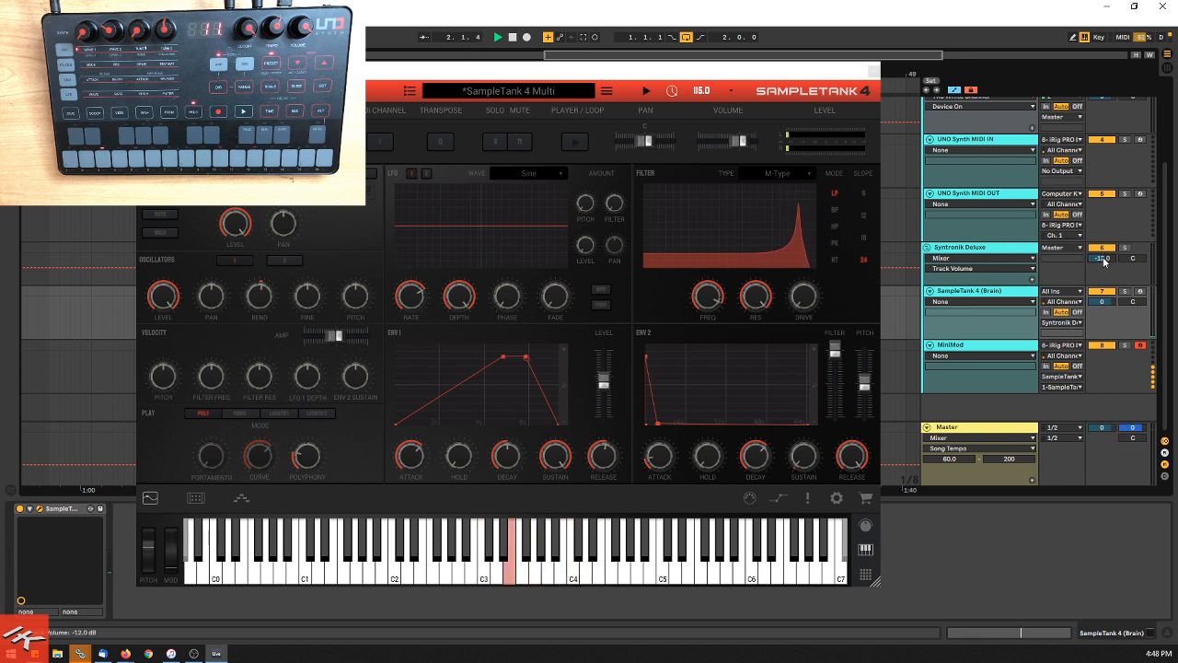
drag(1103, 260, 1103, 220)
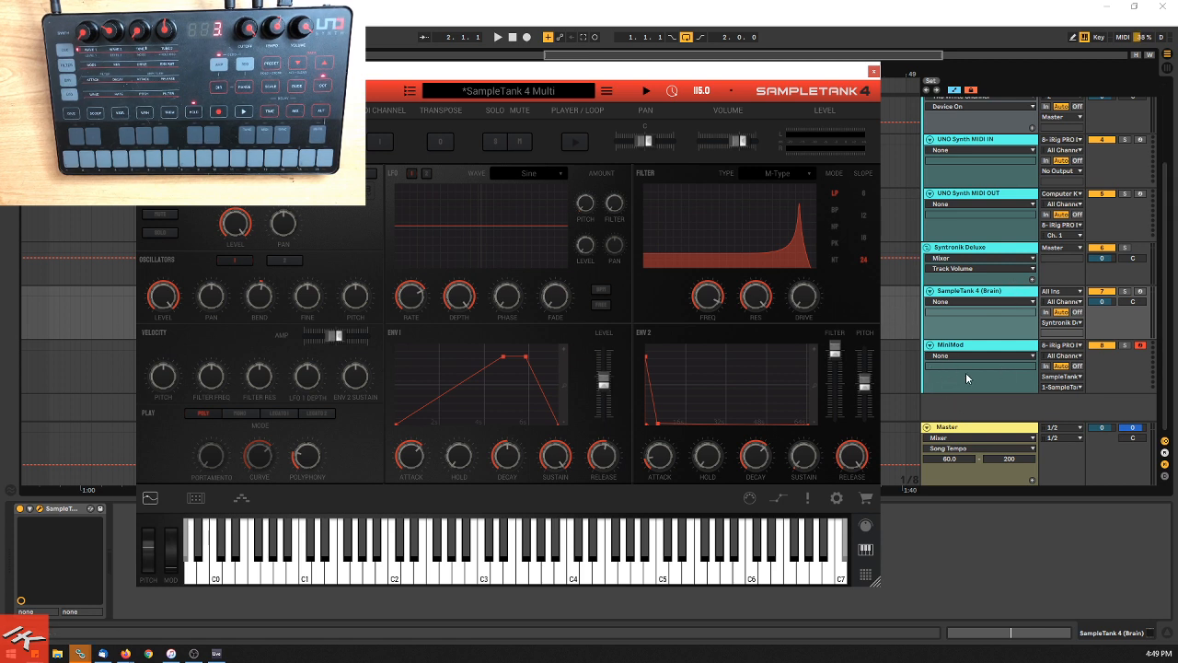
Step: Select the MiniMod track and review its routing alongside the UNO Synth tracks
click(962, 348)
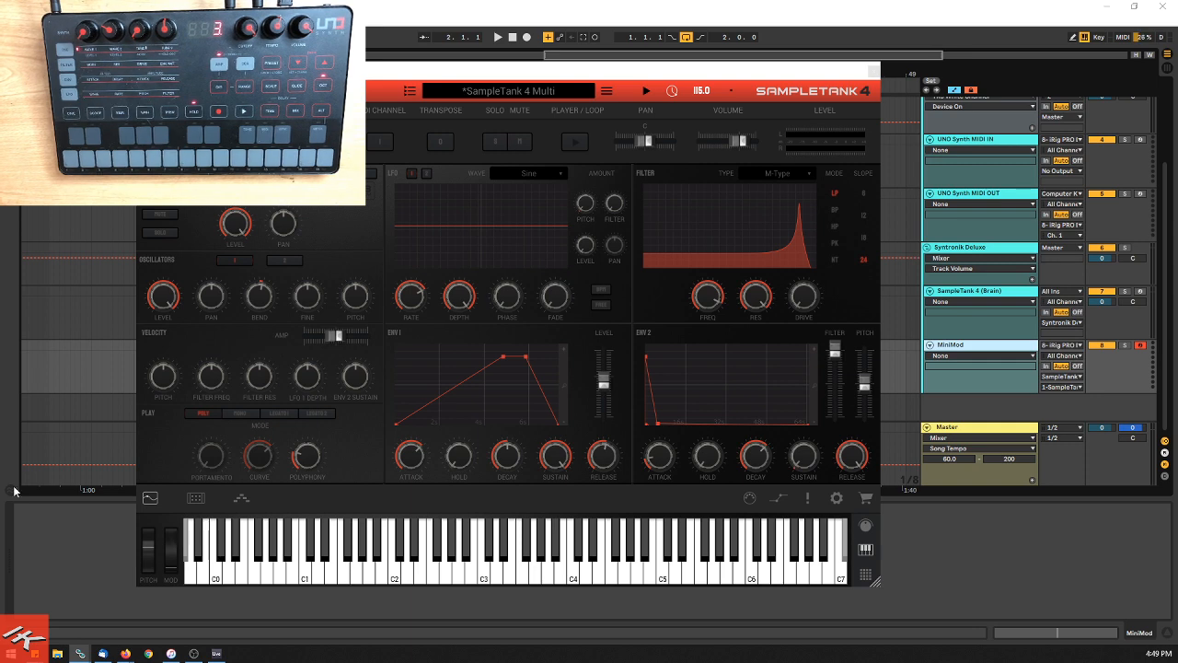
scroll(994, 230, up, 3)
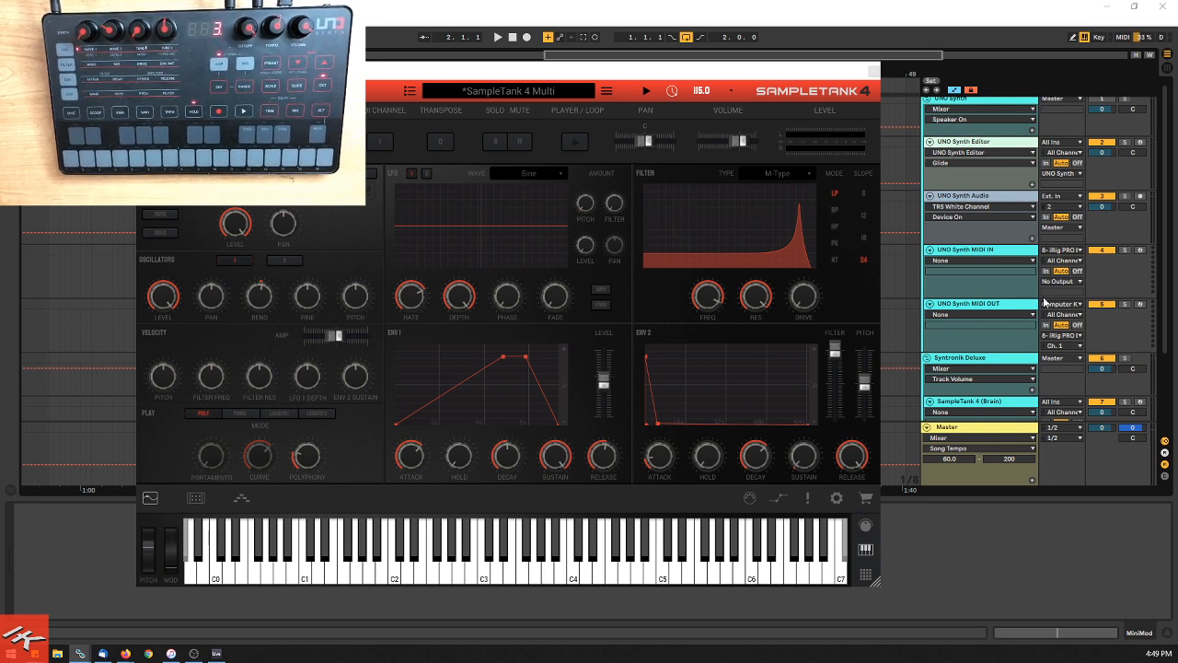
scroll(1013, 276, down, 2)
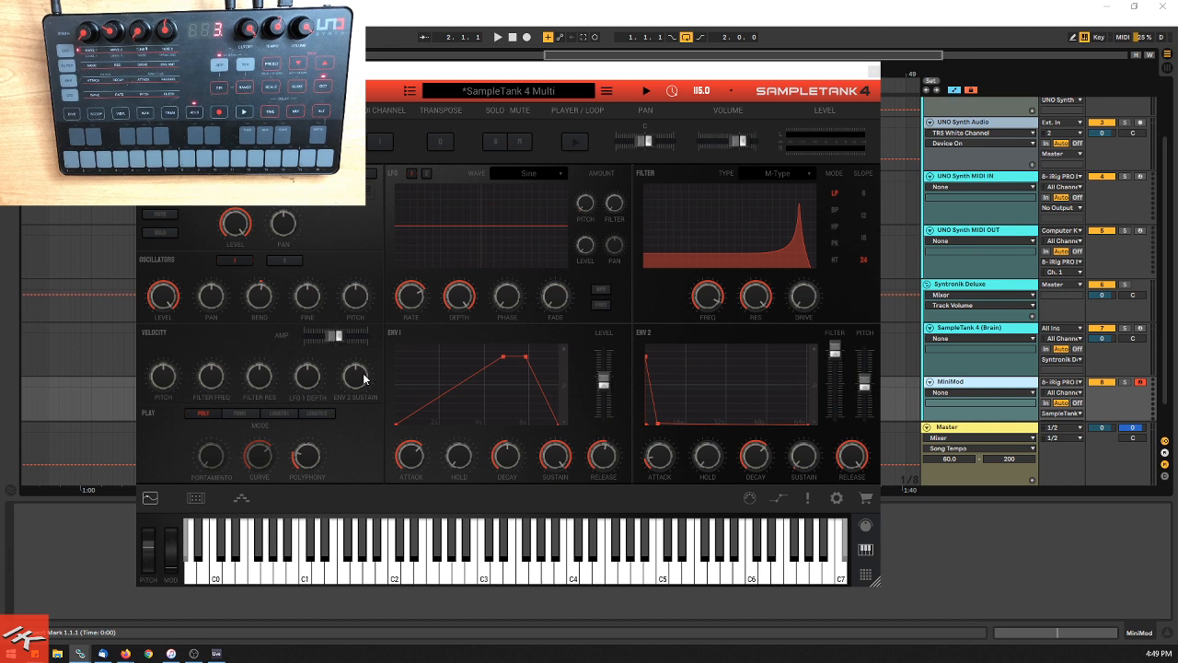